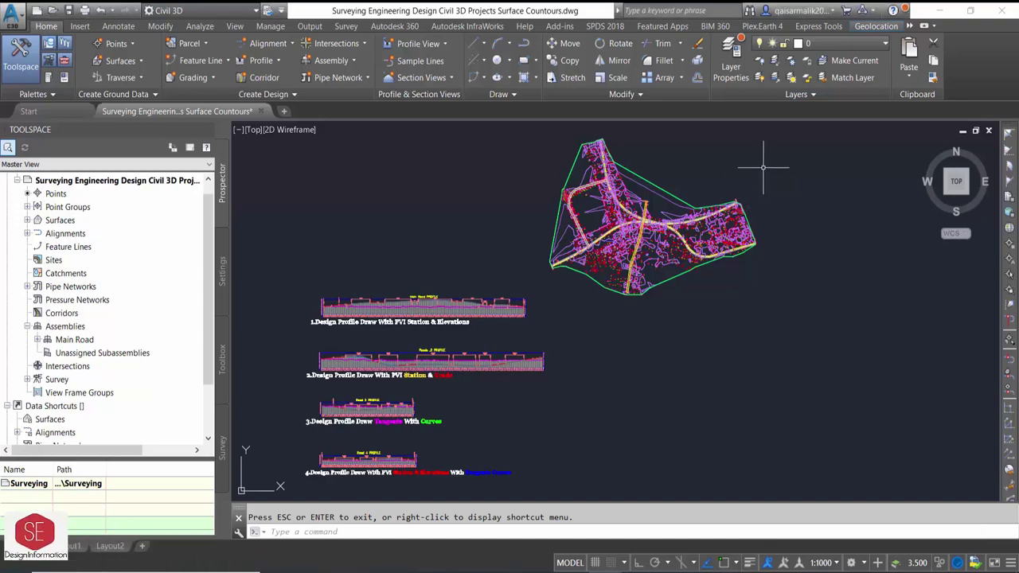
- Inspect the survey points and surface contours by selecting each, then clearing the selection
scroll(659, 178, "up", 5)
scroll(544, 183, "up", 3)
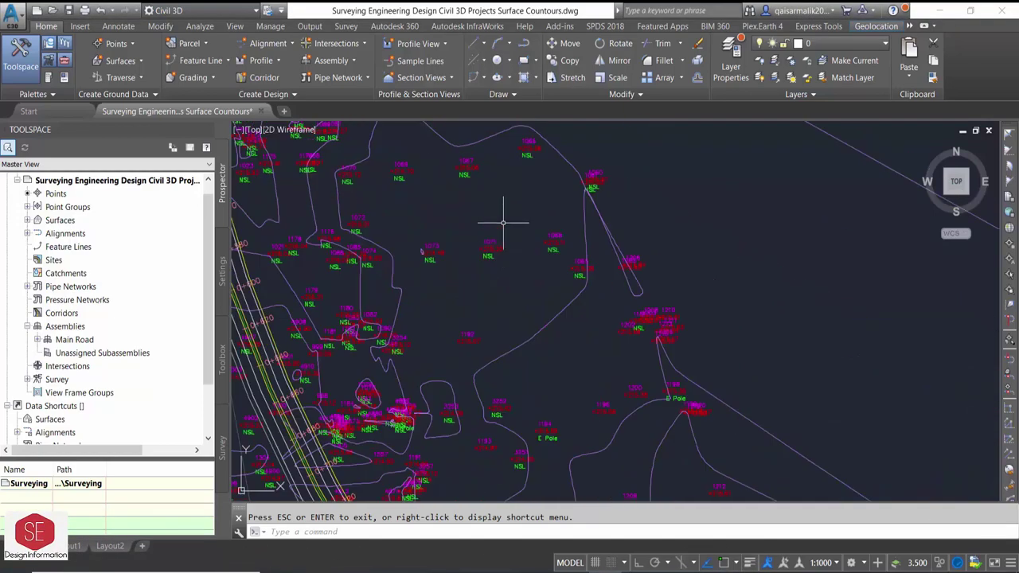
left_click(504, 222)
left_click(480, 274)
key("Escape")
scroll(530, 212, "down", 3)
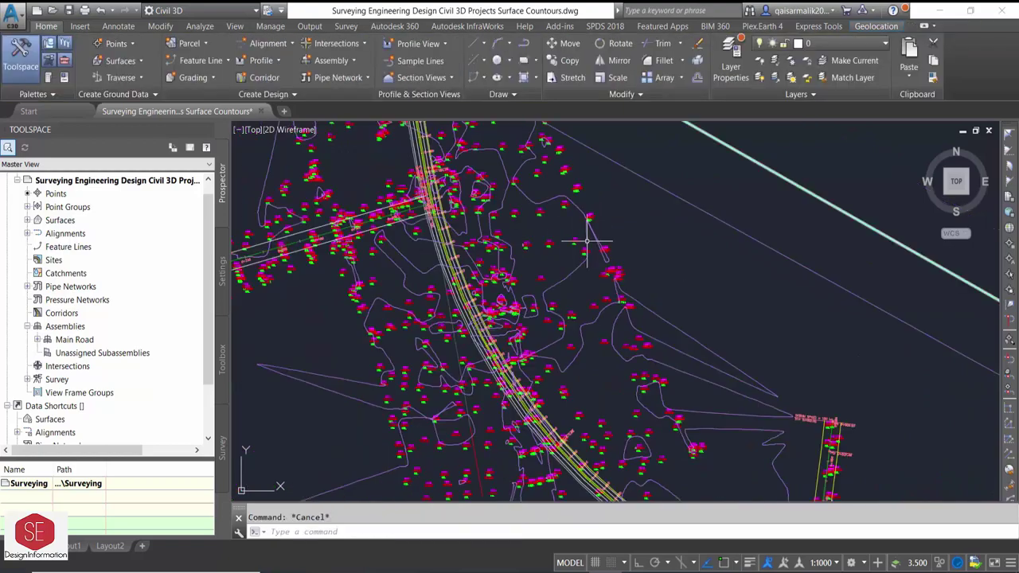
left_click(613, 282)
scroll(611, 287, "down", 3)
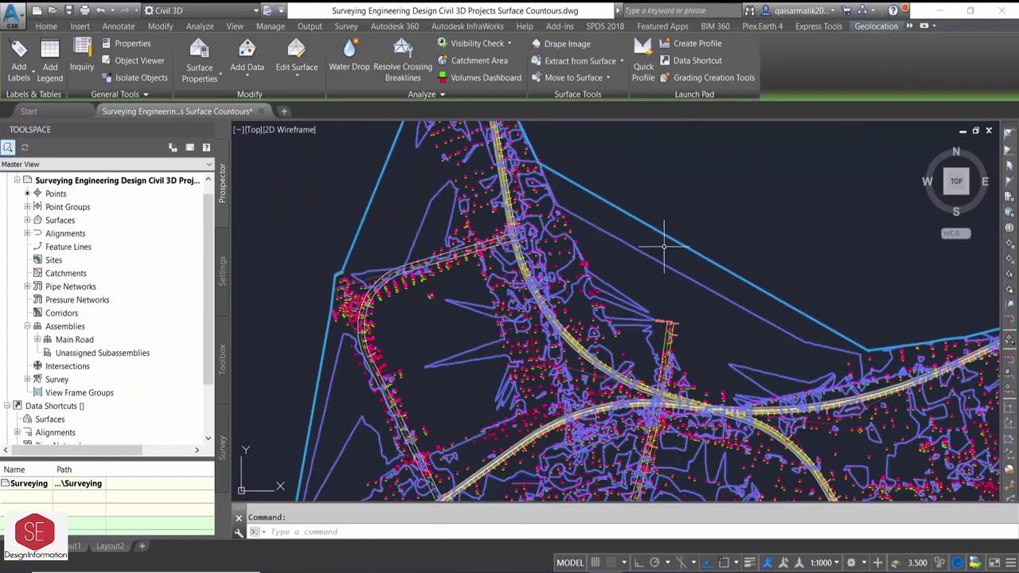
key("Escape")
scroll(770, 438, "up", 5)
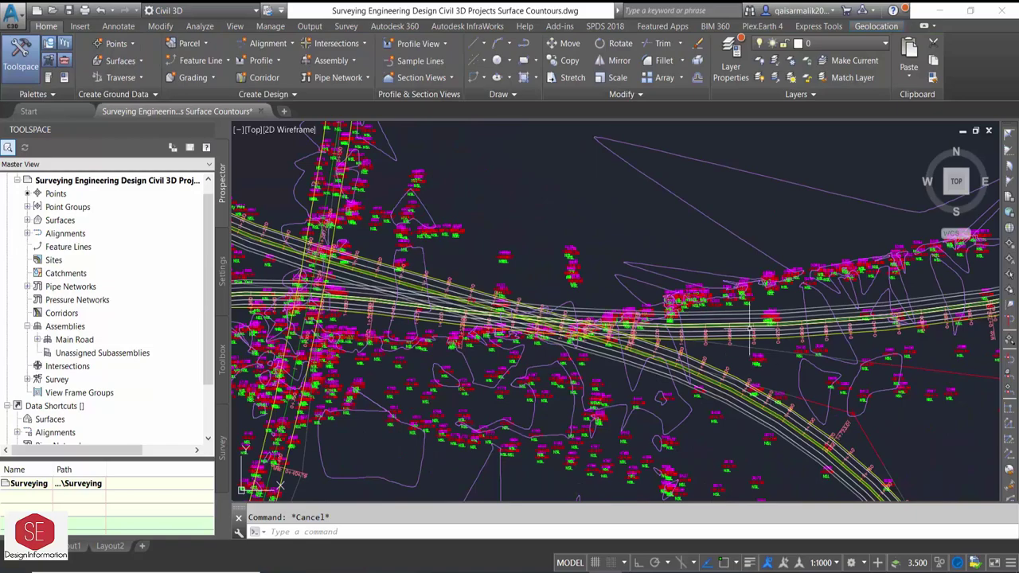
- Select the road alignment and zoom around it to review, then clear it
left_click(750, 327)
scroll(645, 244, "down", 6)
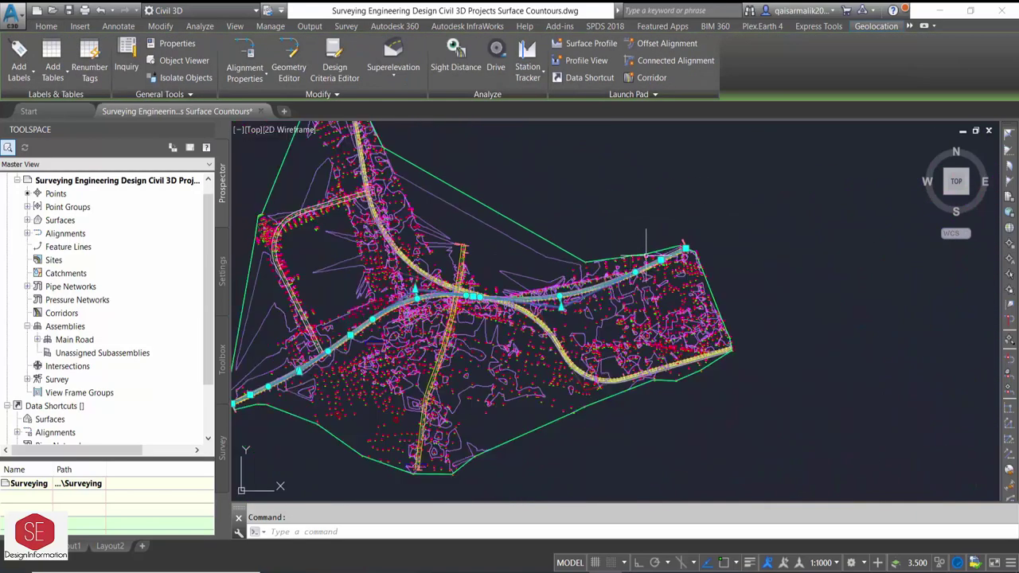
scroll(725, 259, "down", 4)
scroll(388, 361, "up", 6)
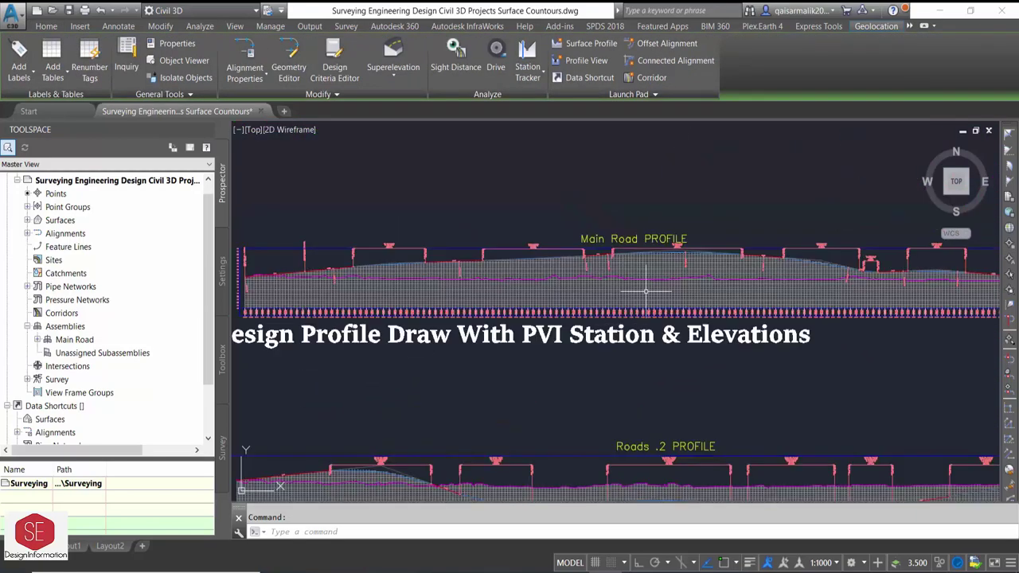
scroll(477, 276, "down", 4)
scroll(472, 415, "down", 2)
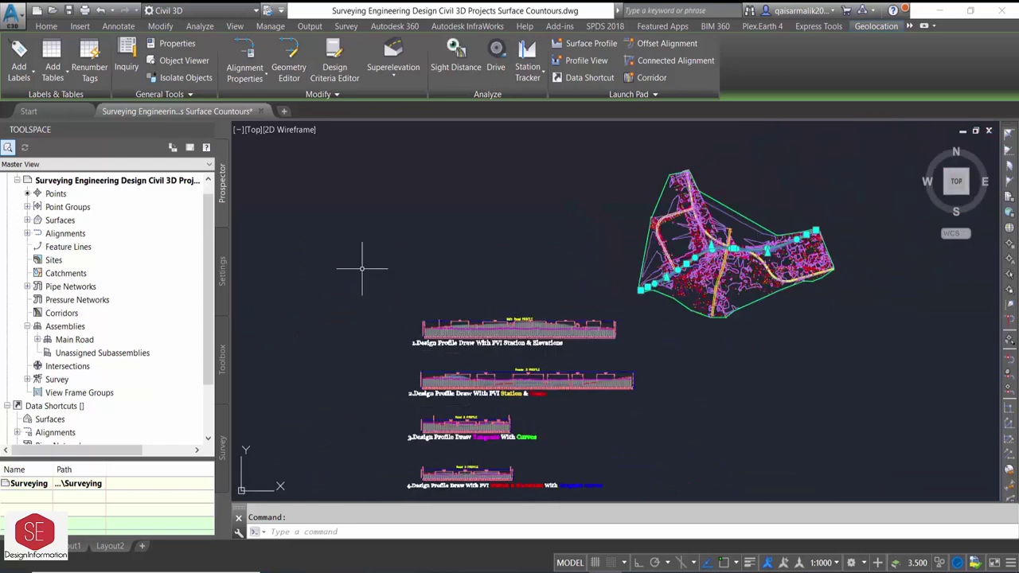
key("Escape")
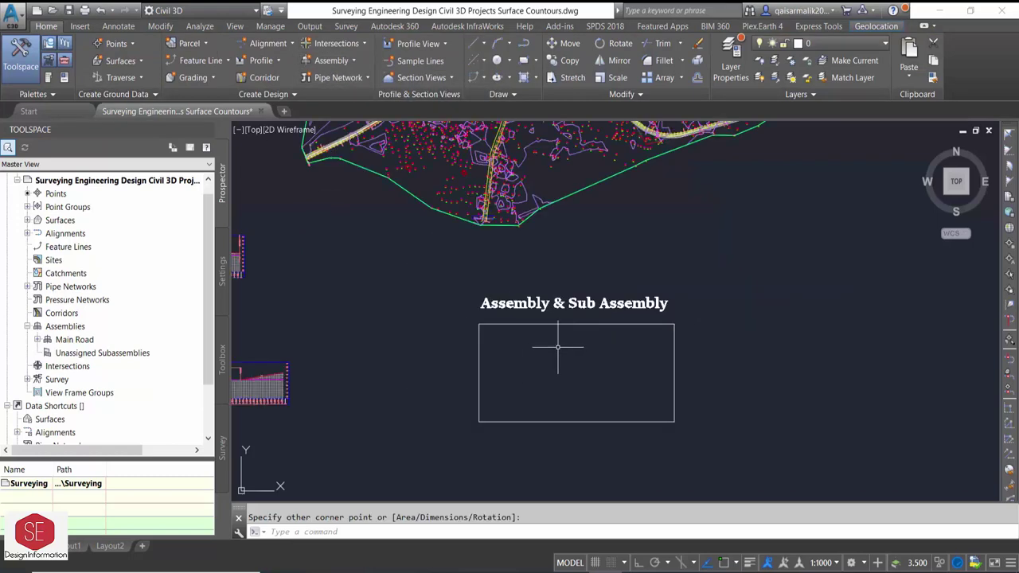
scroll(582, 322, "down", 4)
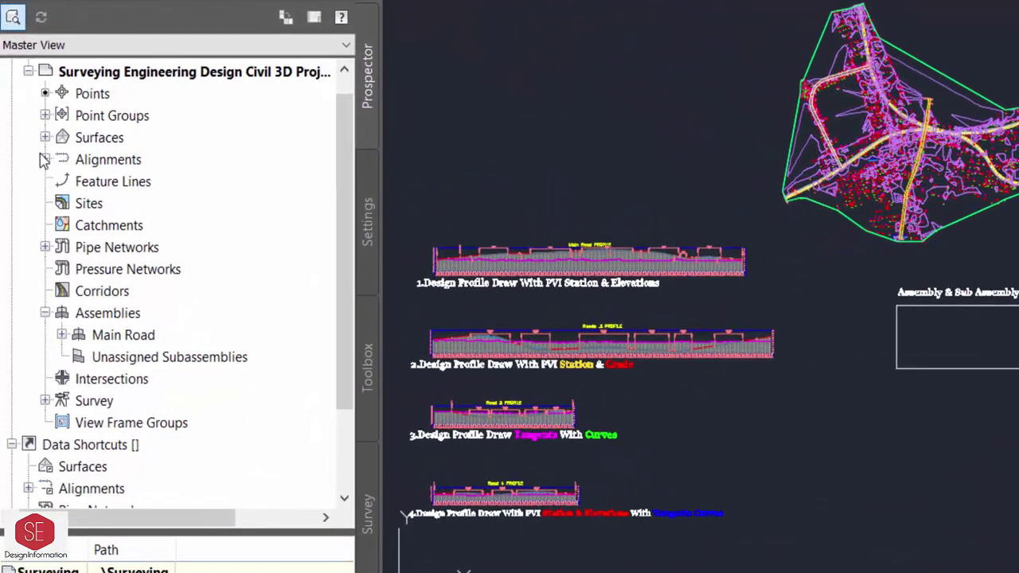
- Browse Prospector's Centerline Alignments, selecting Road 3, Roads .2 and Main Road
left_click(45, 159)
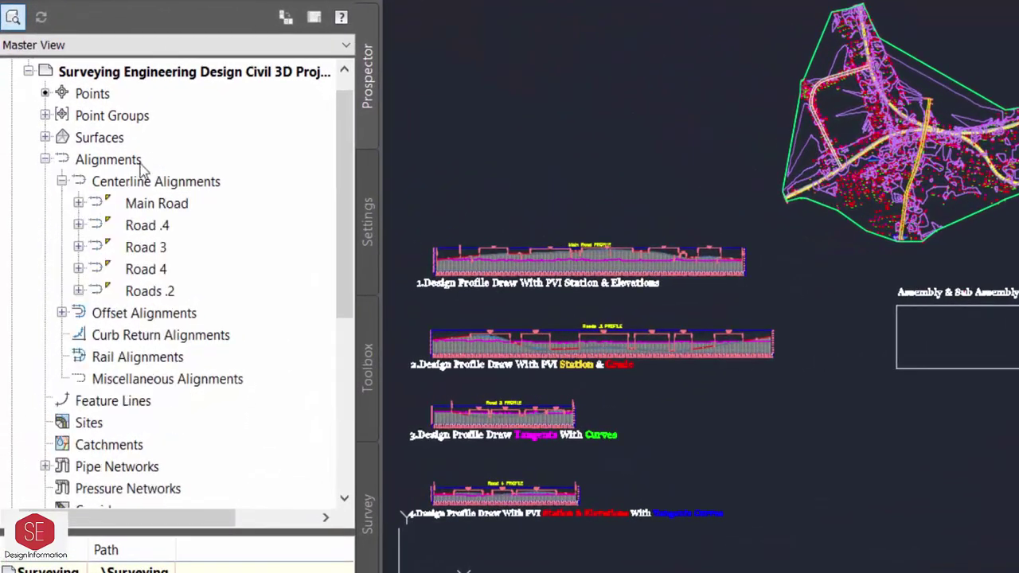
left_click(61, 182)
left_click(61, 181)
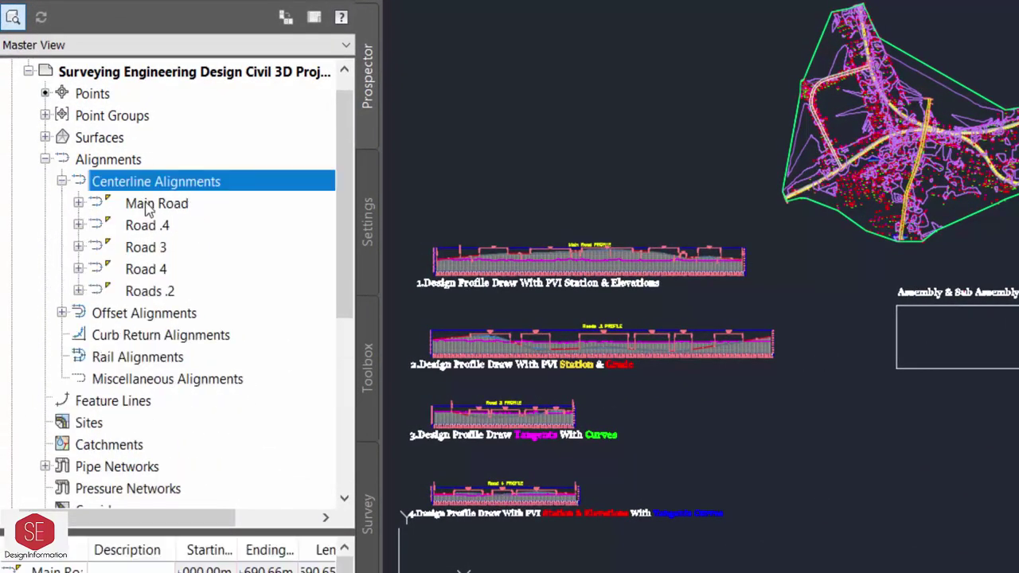
left_click(146, 247)
left_click(147, 292)
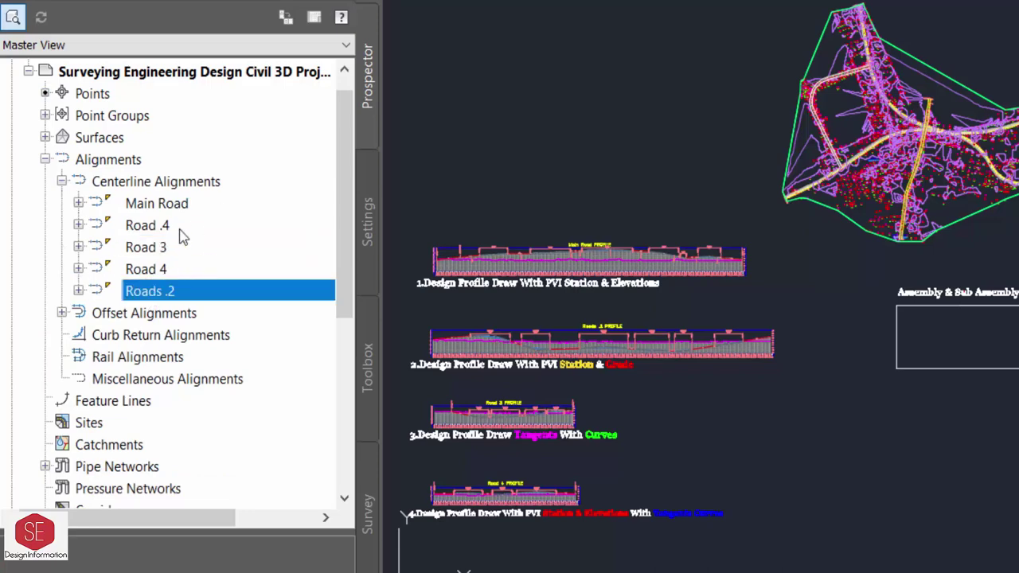
left_click(171, 185)
left_click(129, 206)
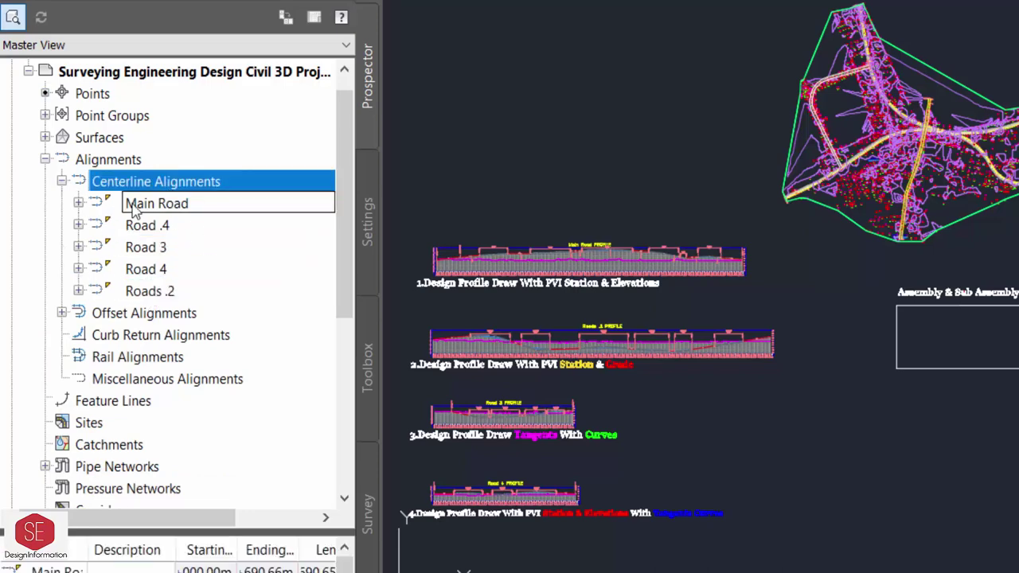
- Collapse the Alignments tree and expand the drawing's Assemblies collection
left_click(61, 181)
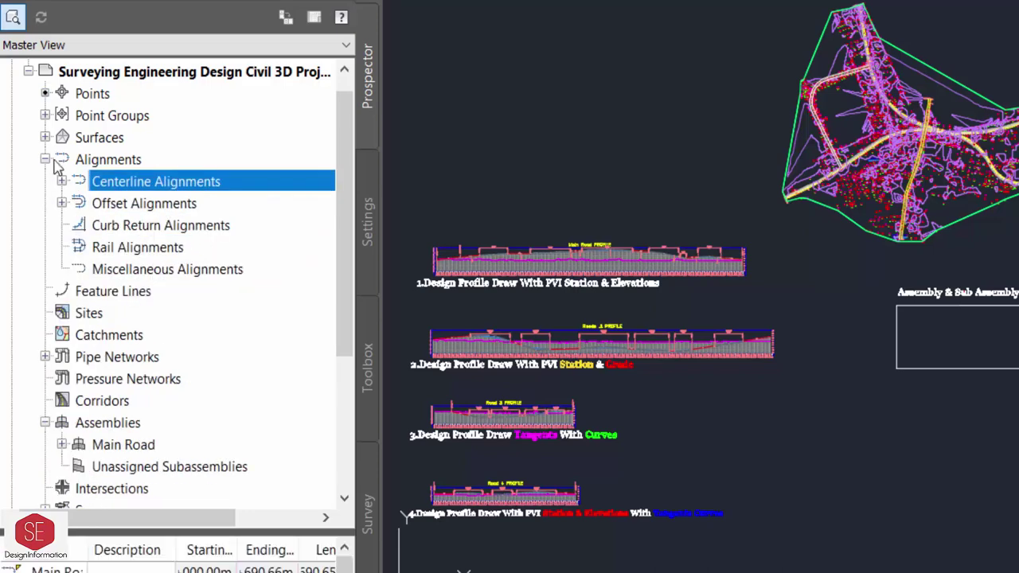
left_click(45, 159)
key("Left")
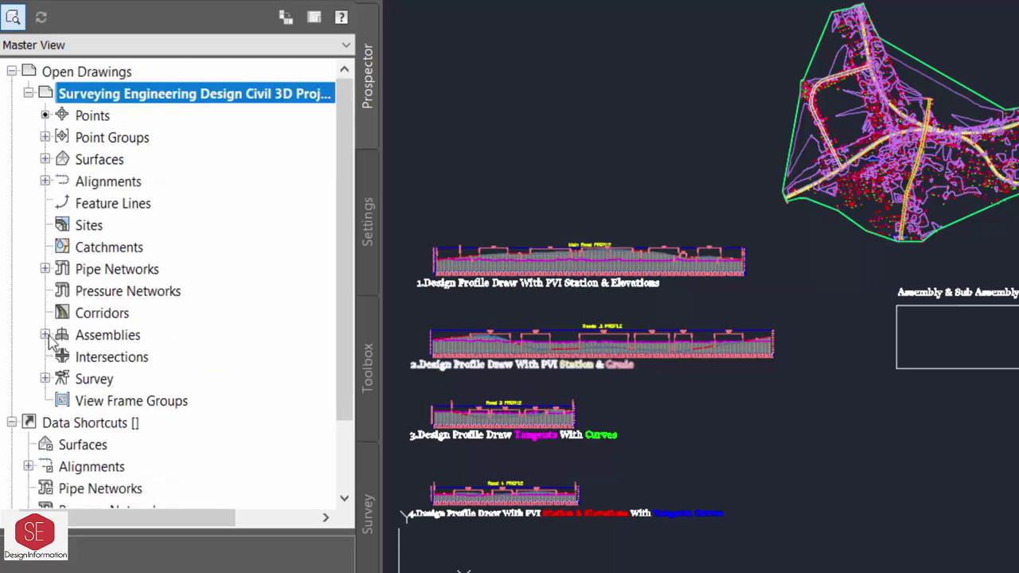
left_click(45, 335)
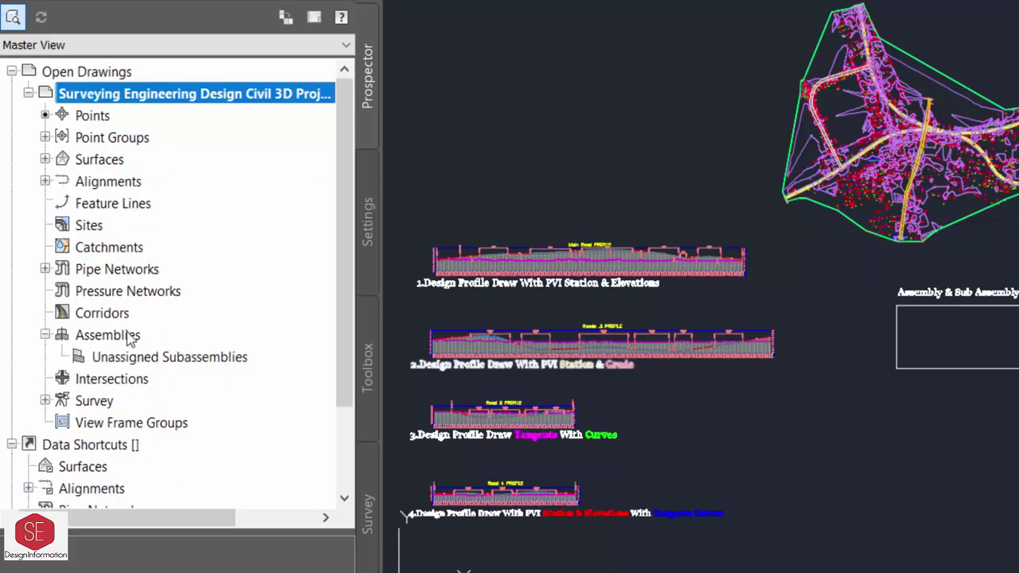
- Review the Basic assembly style's Marker, Display and Summary tabs under Settings, then cancel unchanged
left_click(366, 207)
scroll(131, 318, "down", 2)
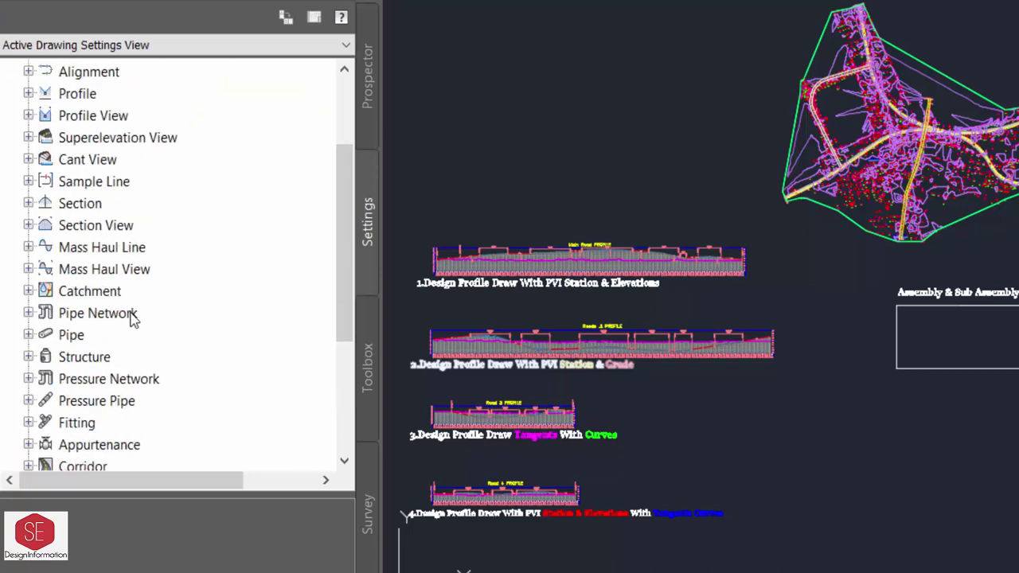
scroll(131, 319, "down", 1)
scroll(131, 318, "down", 1)
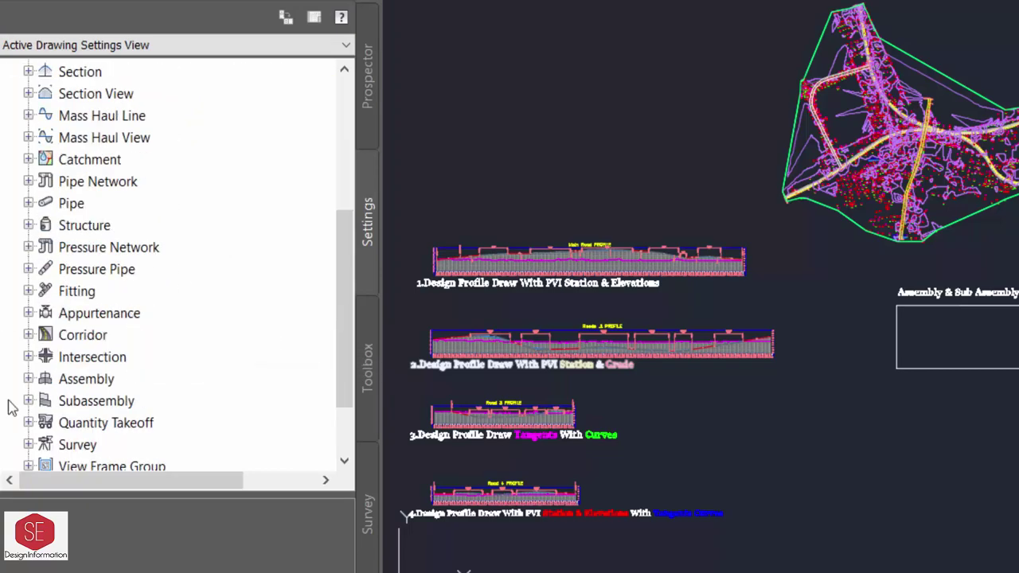
left_click(28, 379)
left_click(45, 401)
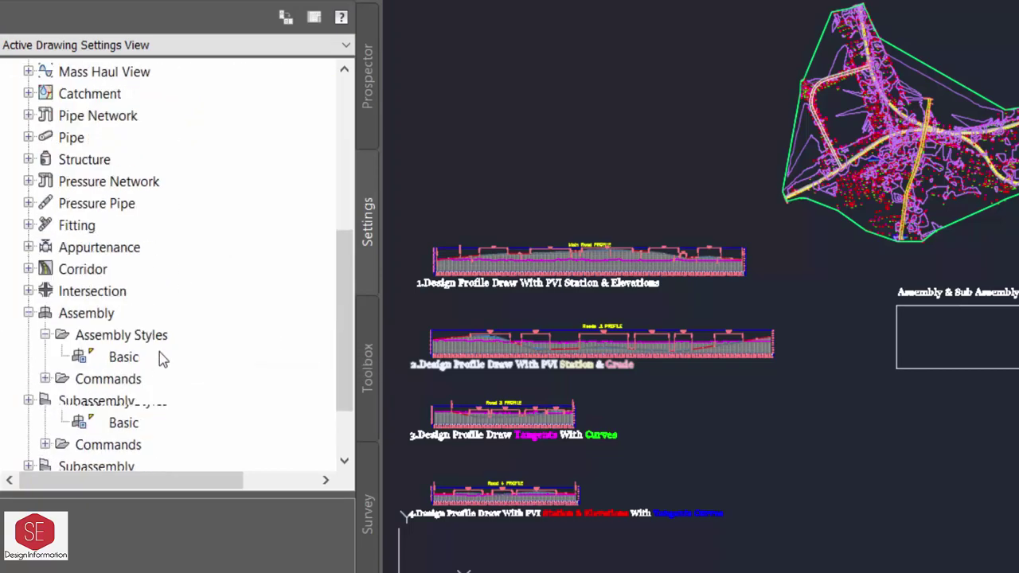
double_click(124, 357)
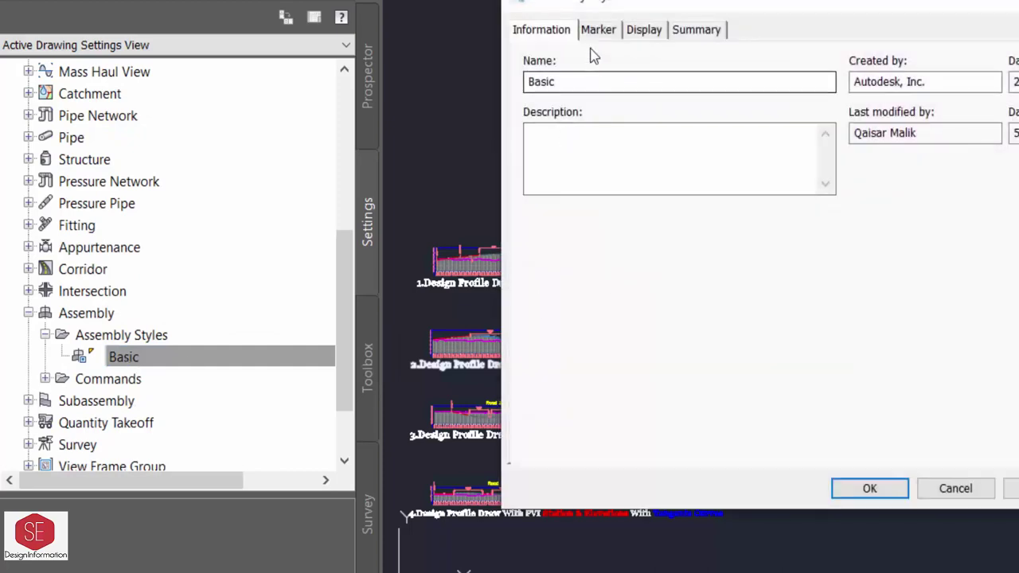
left_click(596, 32)
left_click(641, 32)
left_click(690, 32)
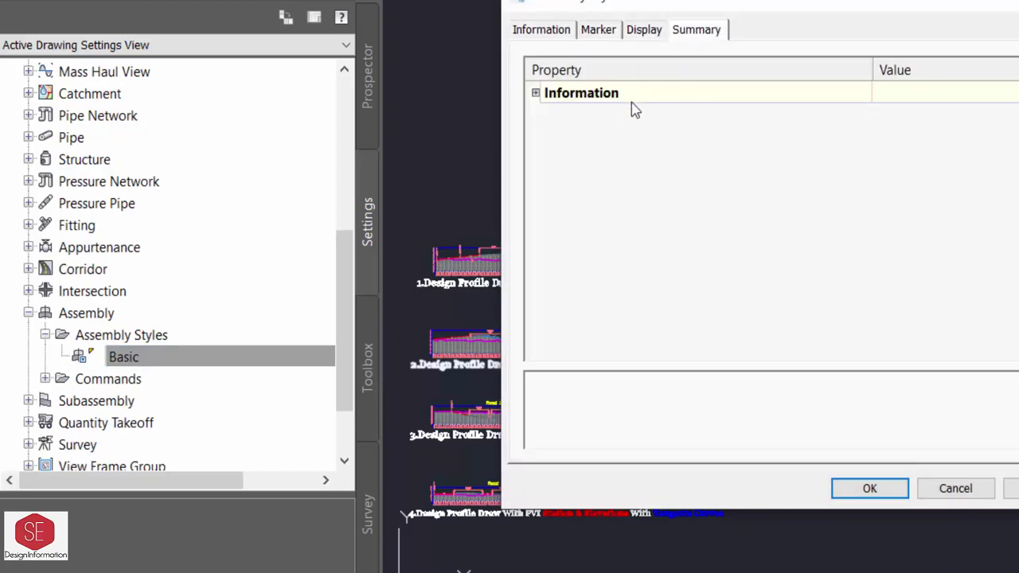
left_click(536, 93)
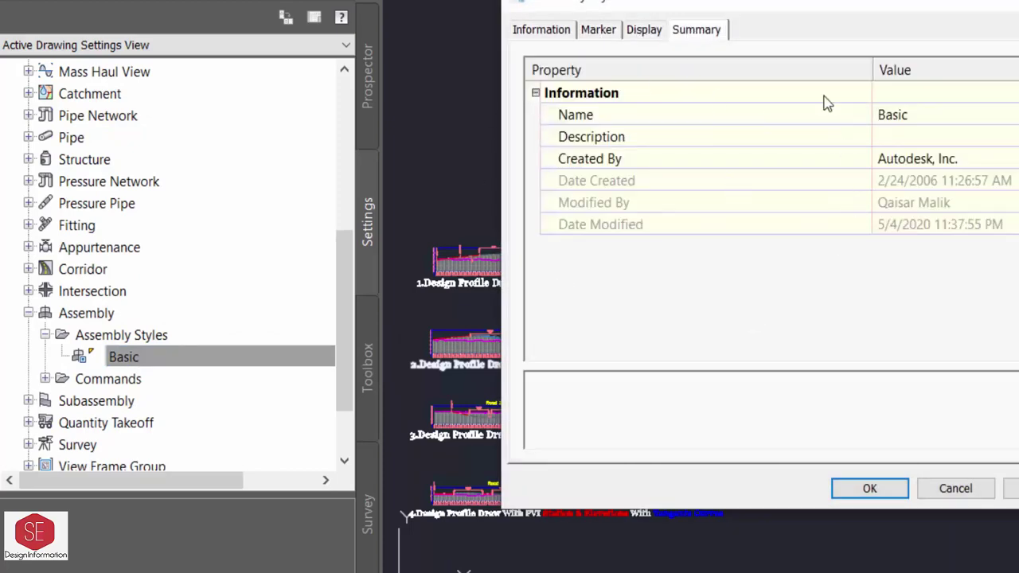
left_click(955, 487)
- Open the All Codes code set style from General > Multipurpose Styles > Code Set Styles
scroll(130, 232, "up", 5)
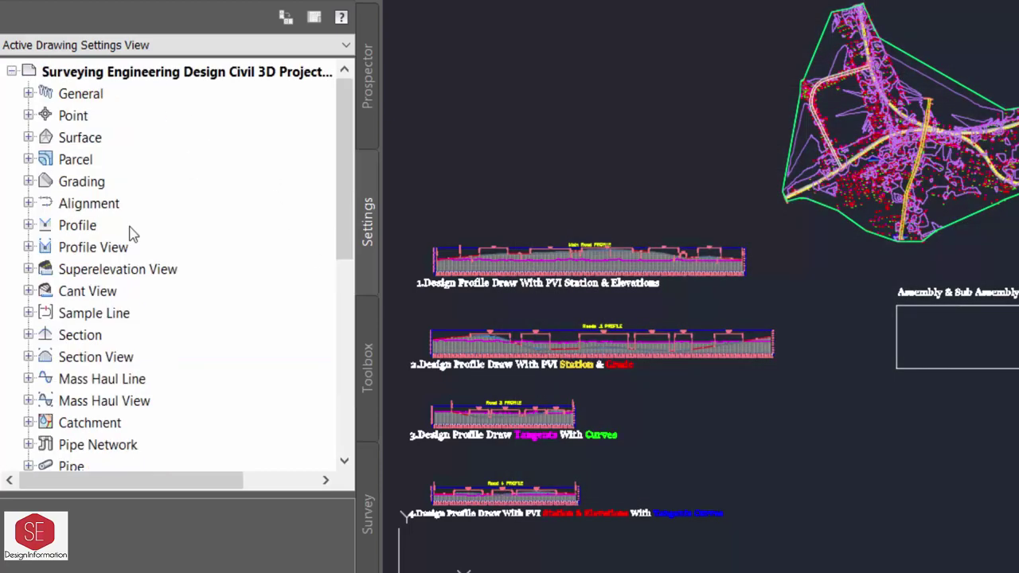
left_click(29, 93)
left_click(45, 115)
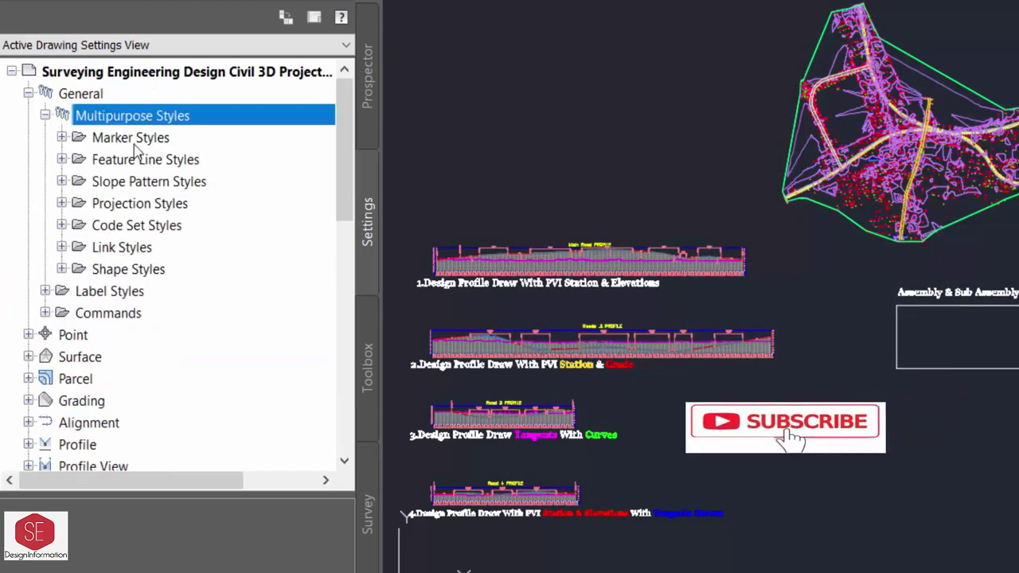
left_click(64, 226)
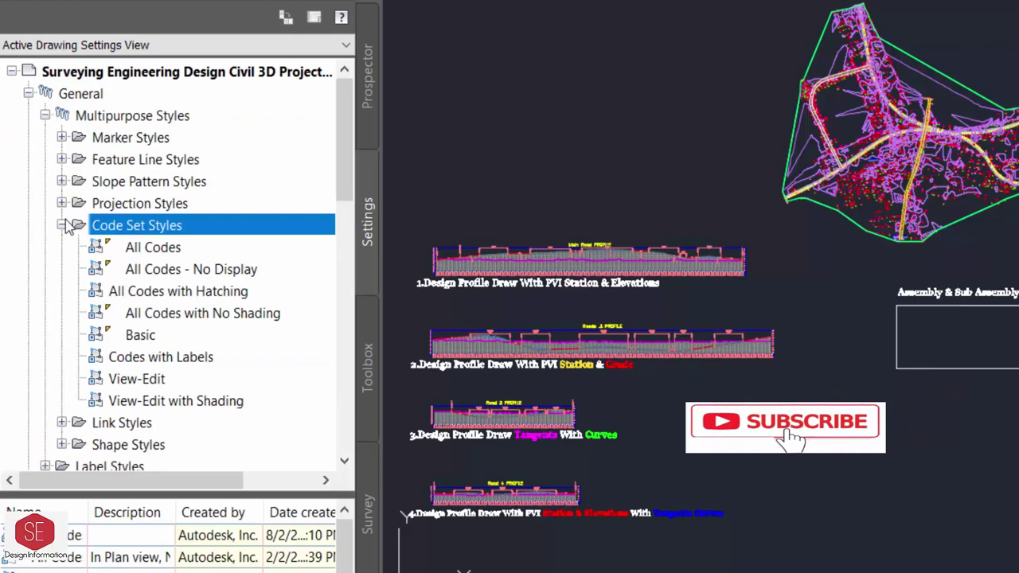
double_click(151, 248)
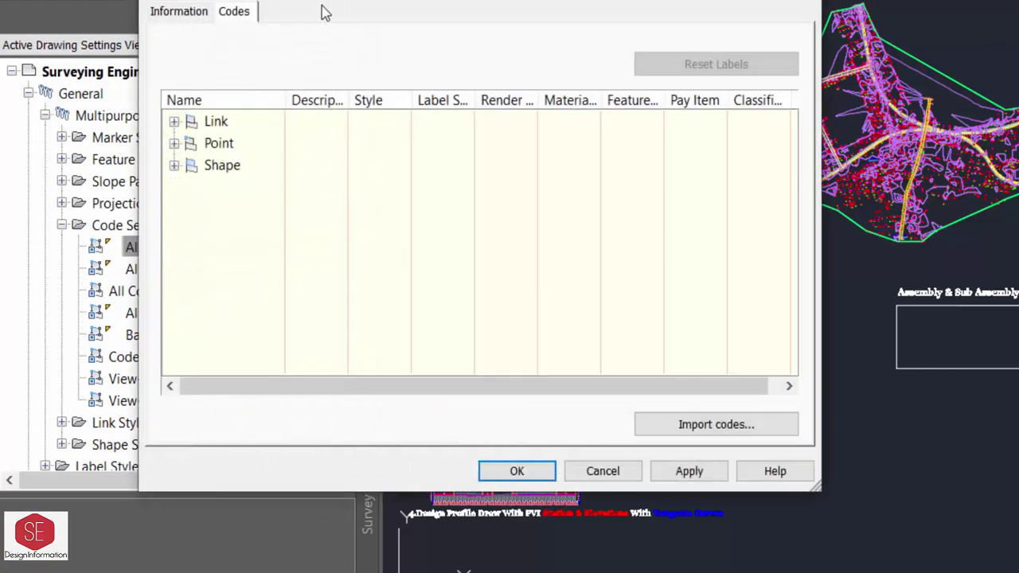
- Review its Link and Point codes, close with OK, and collapse the General settings tree
left_click(173, 122)
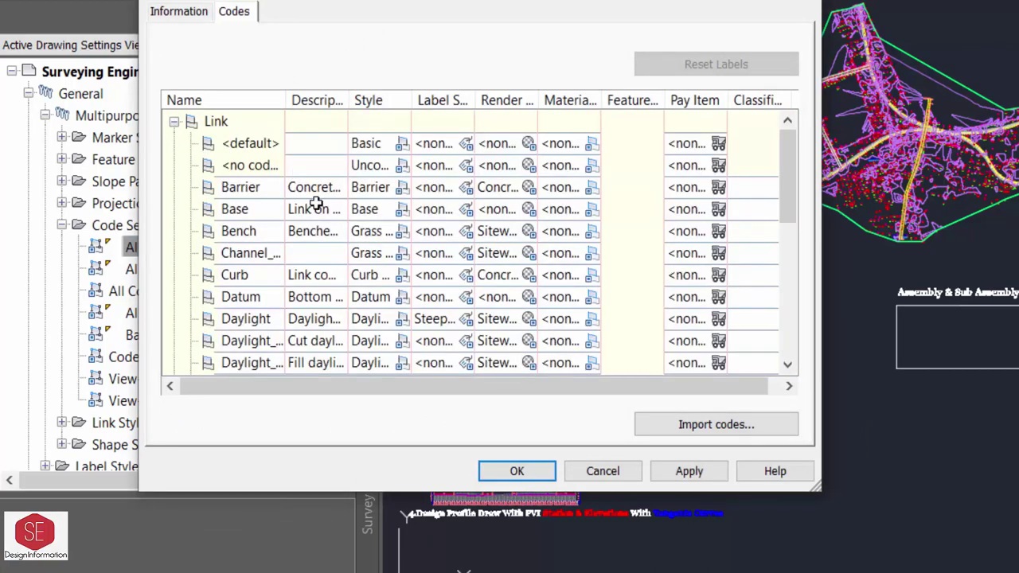
scroll(239, 204, "down", 1)
scroll(239, 204, "down", 1)
scroll(239, 209, "down", 1)
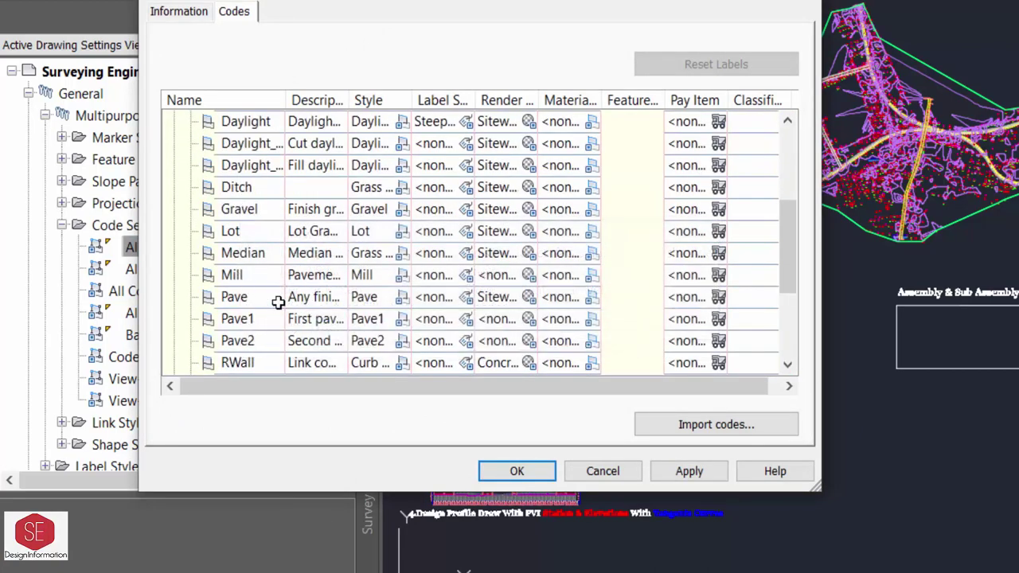
scroll(309, 273, "down", 2)
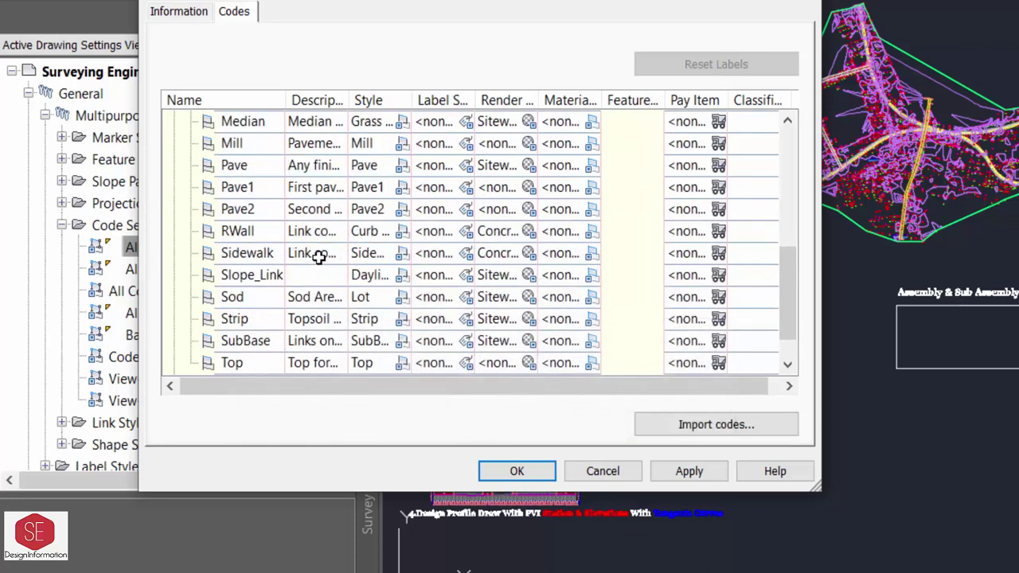
scroll(269, 296, "down", 1)
left_click(174, 340)
scroll(296, 271, "down", 1)
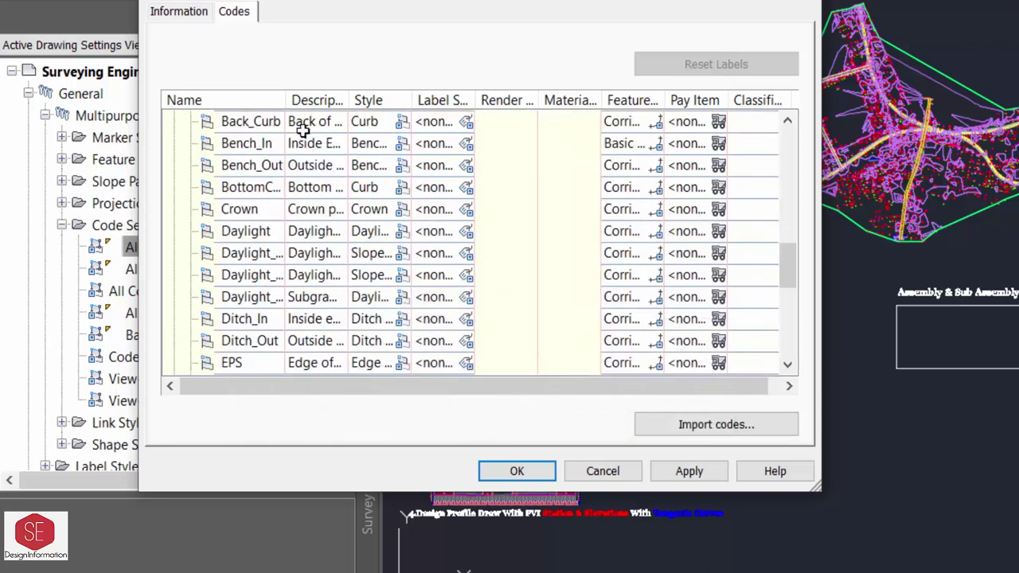
left_click(528, 469)
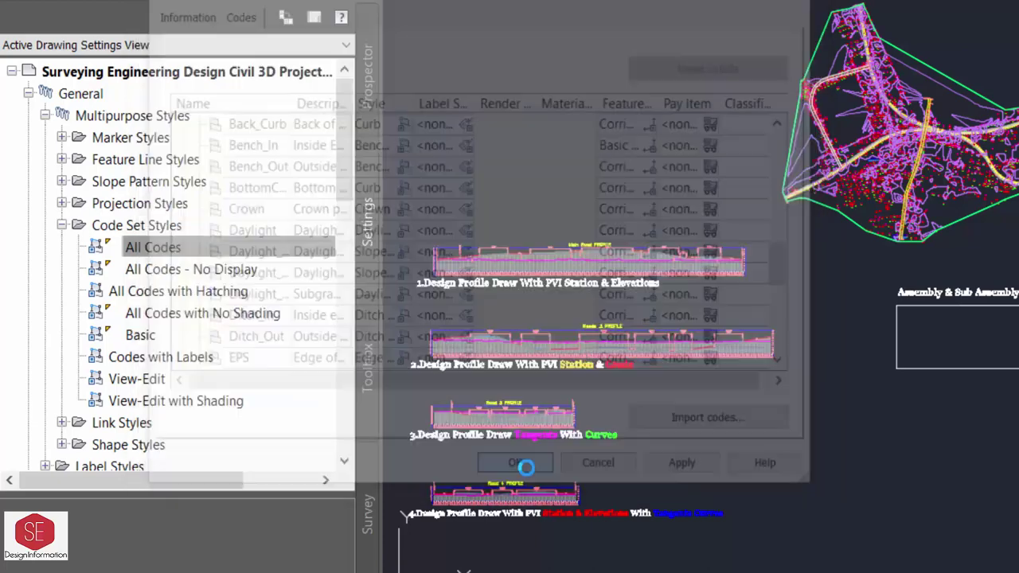
left_click(45, 115)
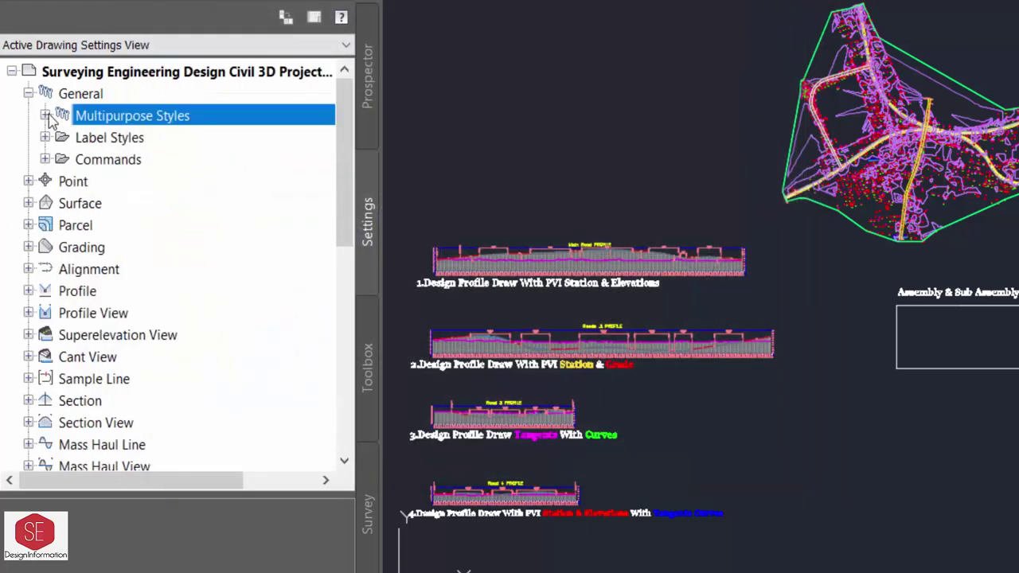
left_click(29, 93)
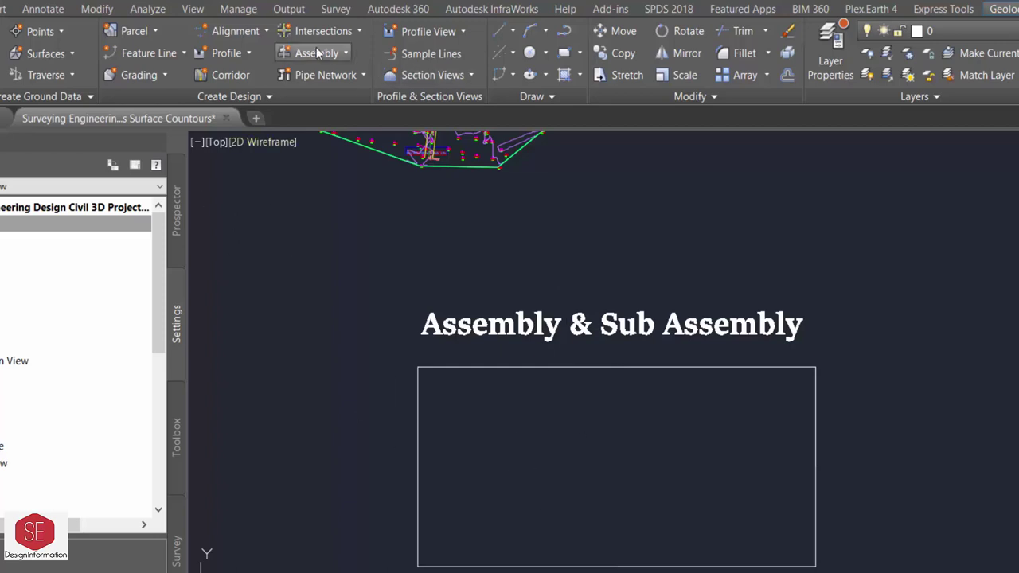
- Choose Create Assembly from the Home ribbon's Assembly dropdown
left_click(317, 52)
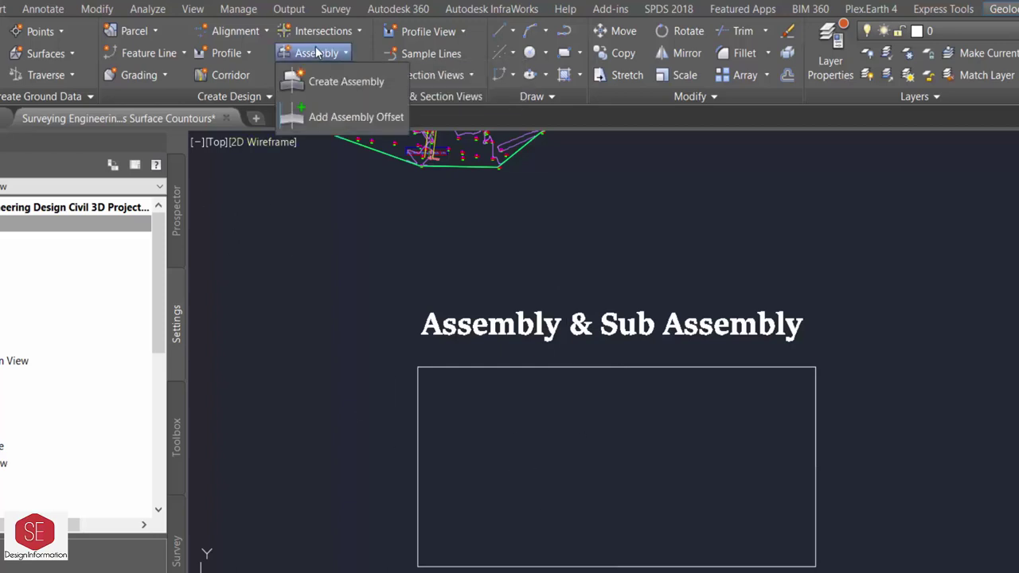
left_click(348, 85)
type("Main Road")
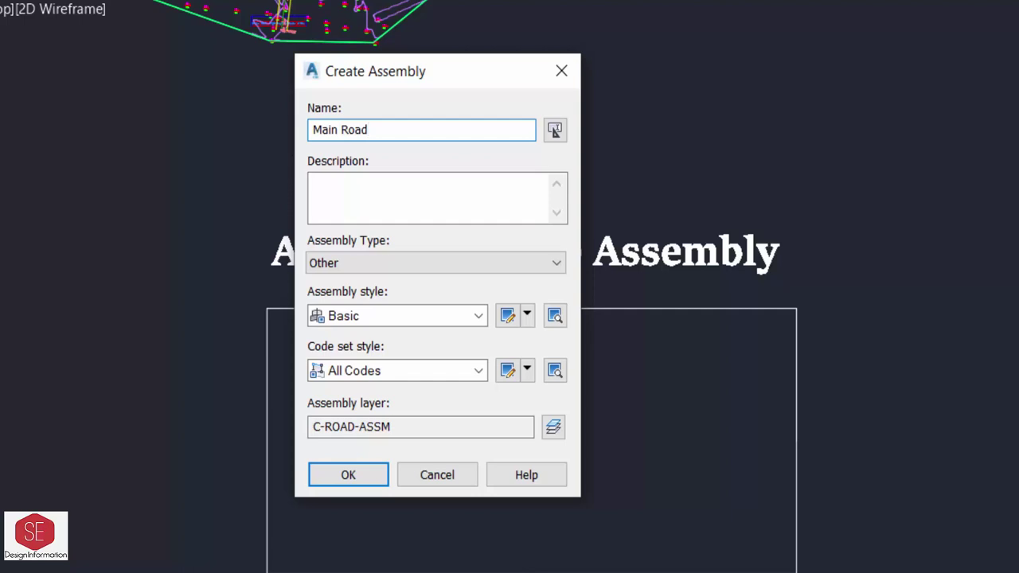
- Create Main Road as type Other, All Codes, layer C-ROAD-ASSM, and place its baseline in the box
left_click(402, 266)
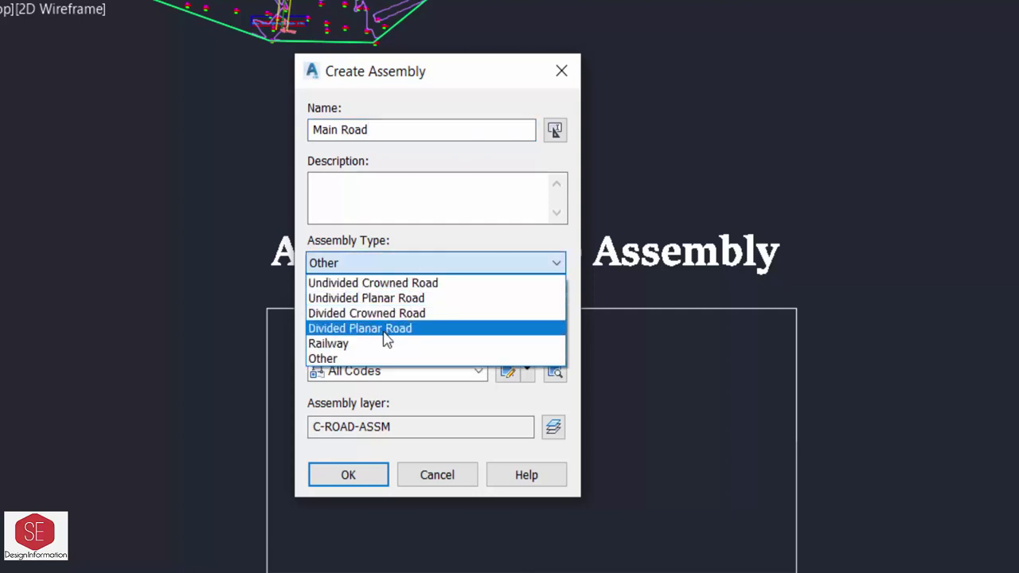
left_click(340, 361)
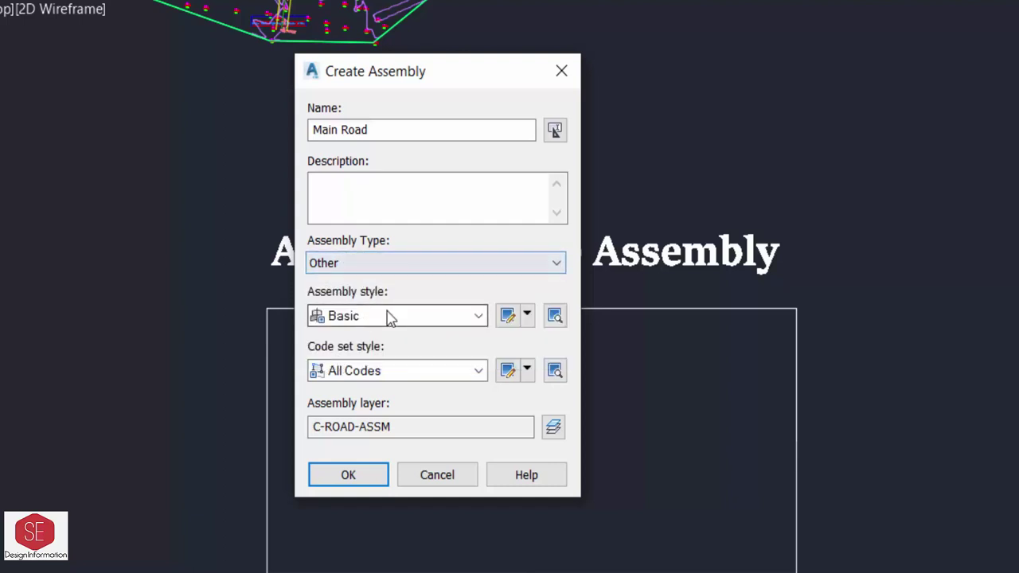
left_click(378, 371)
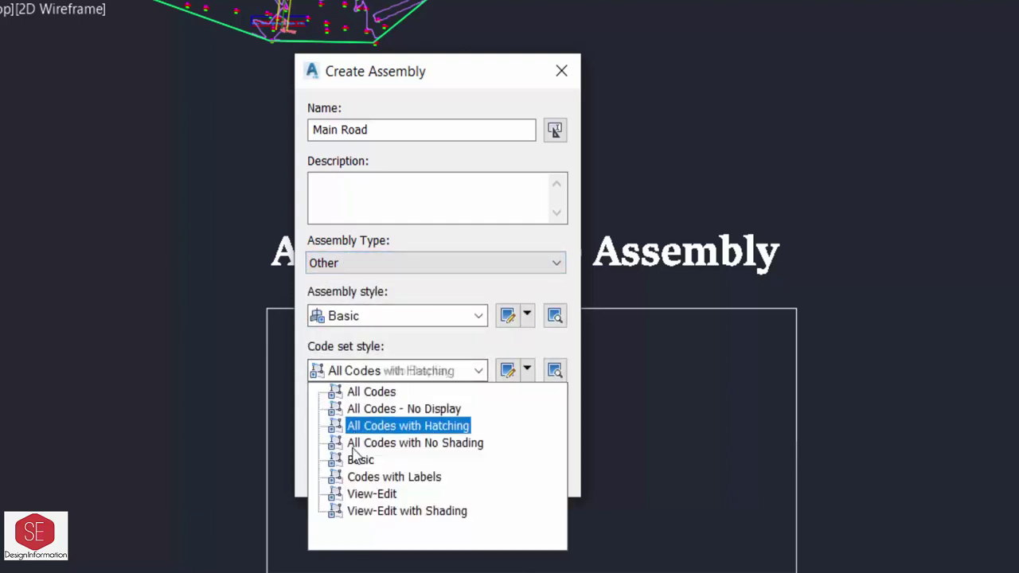
left_click(373, 392)
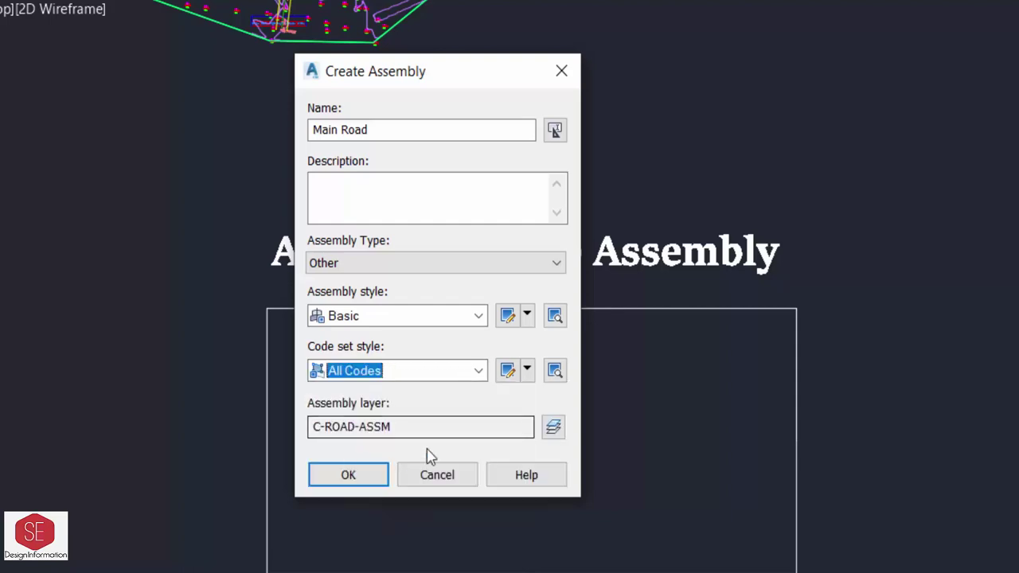
left_click(553, 427)
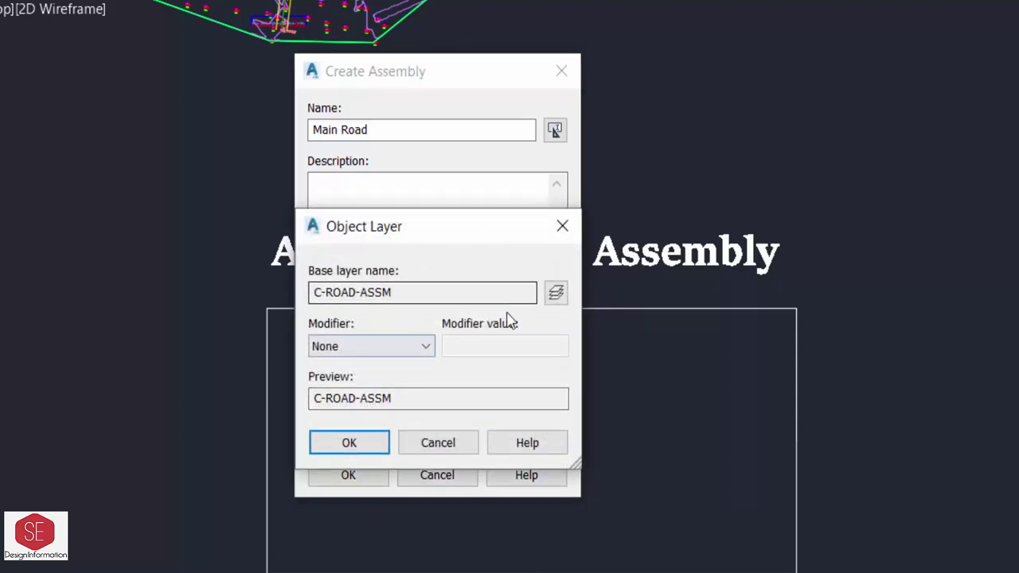
left_click(556, 293)
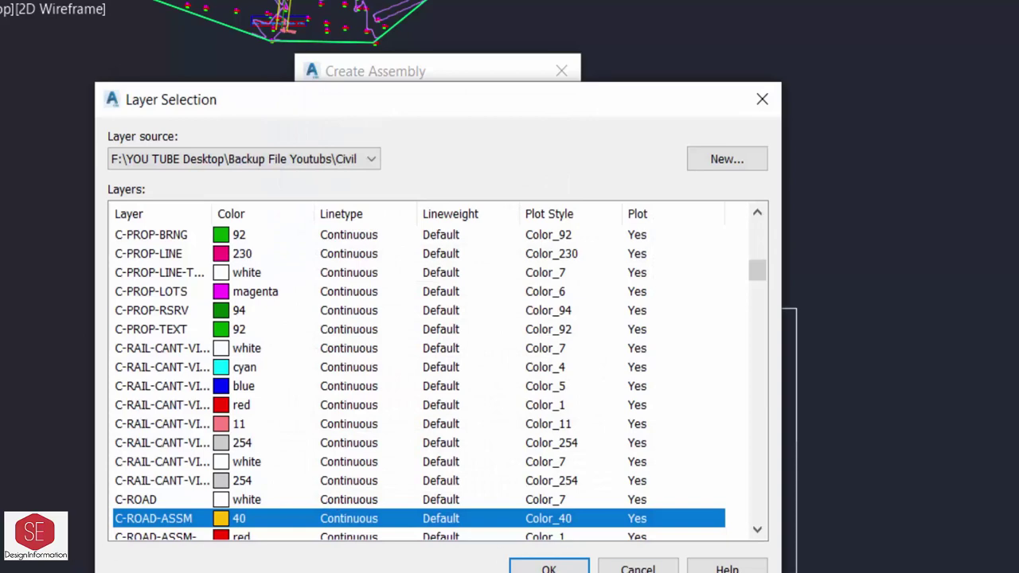
left_click(636, 567)
left_click(362, 442)
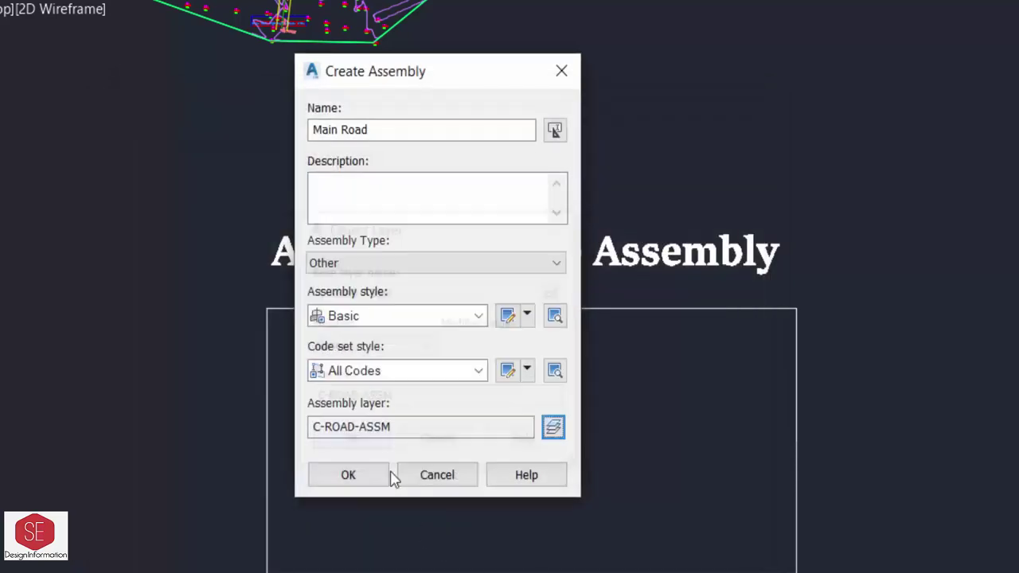
left_click(348, 475)
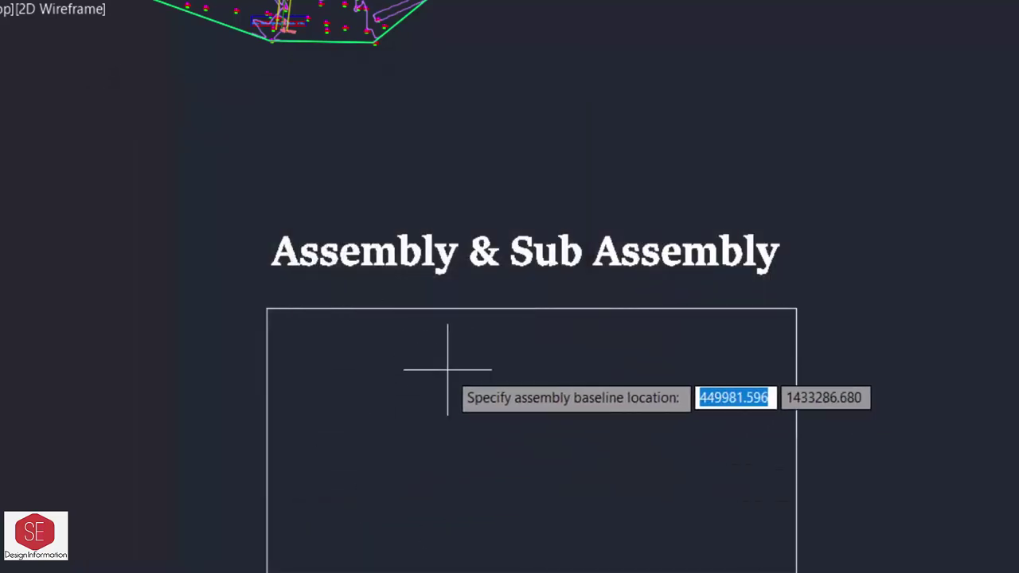
left_click(447, 369)
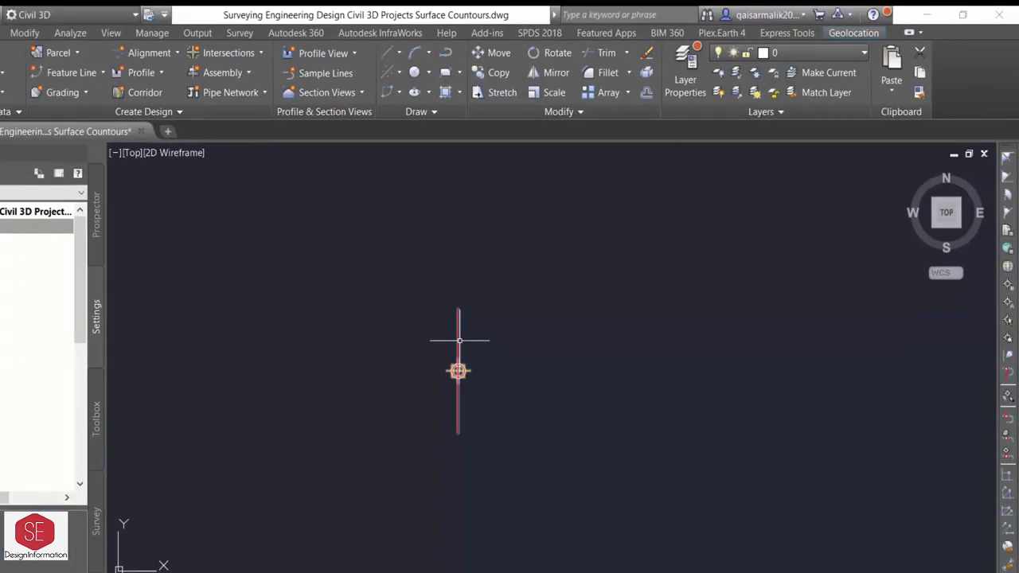
- Select the newly placed Main Road assembly baseline and switch to the View ribbon
left_click(456, 337)
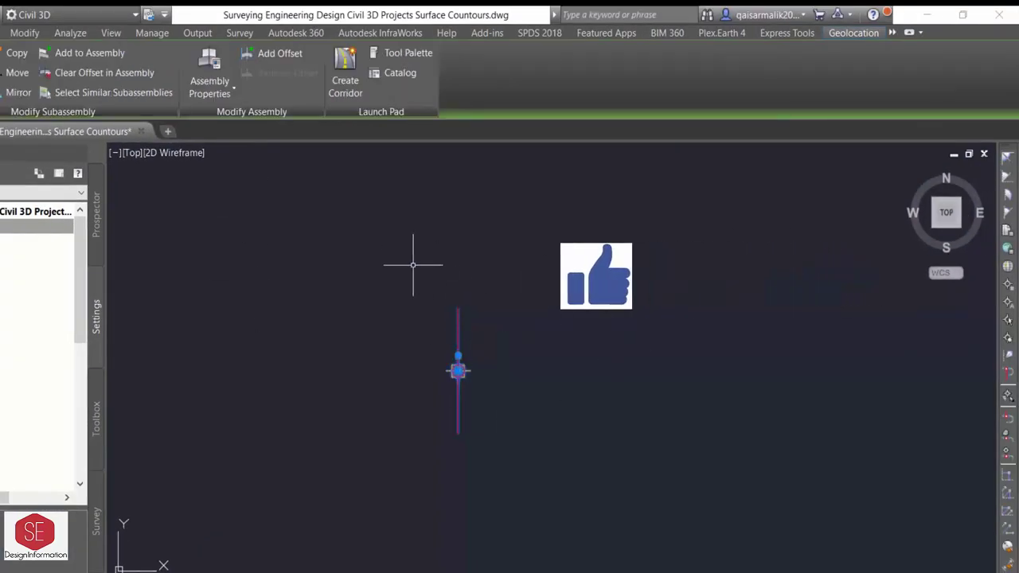
left_click(111, 32)
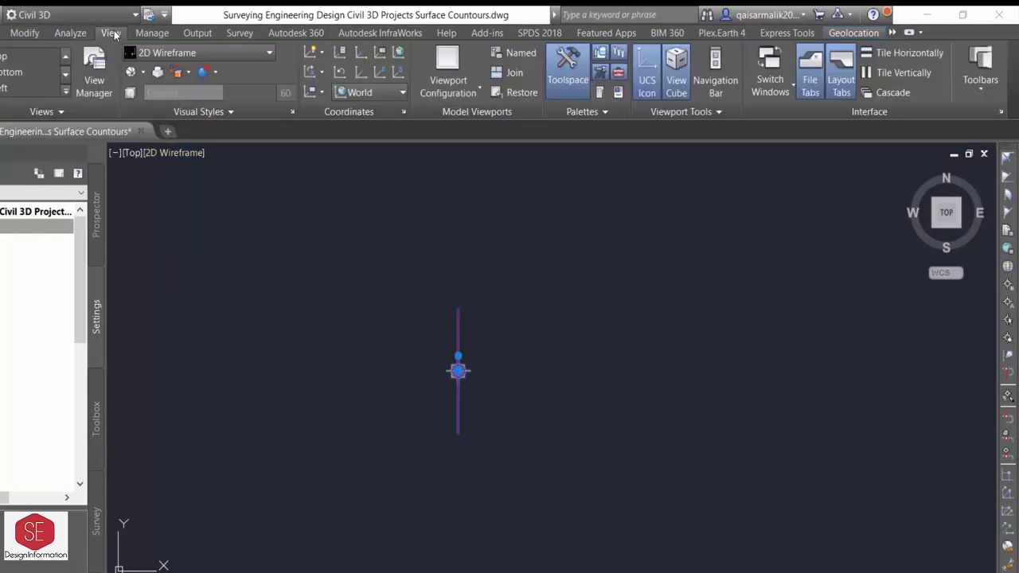
- Browse every Civil Metric Subassemblies palette category, Assemblies through Conditional, ending on Lanes
left_click(600, 93)
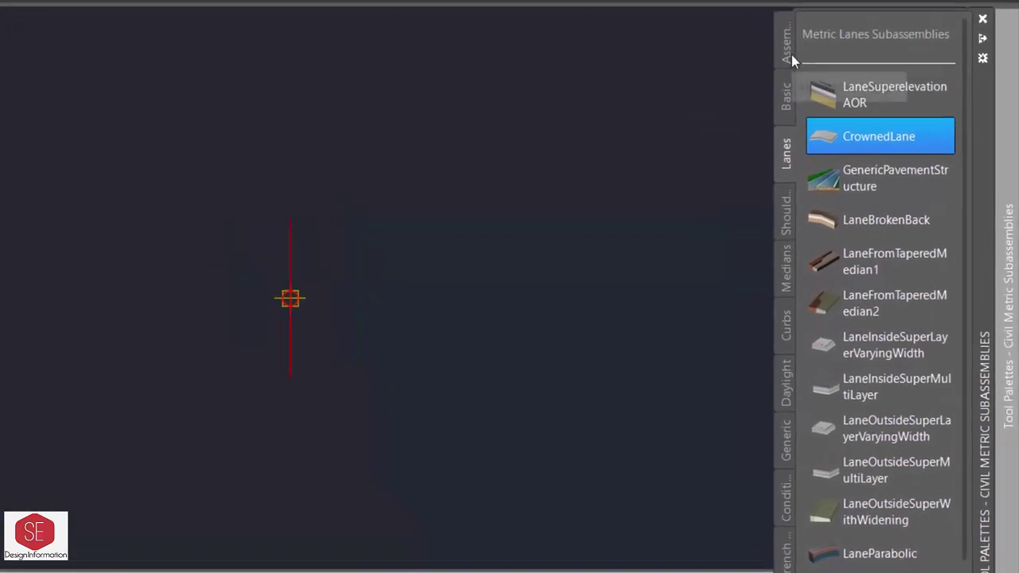
left_click(817, 91)
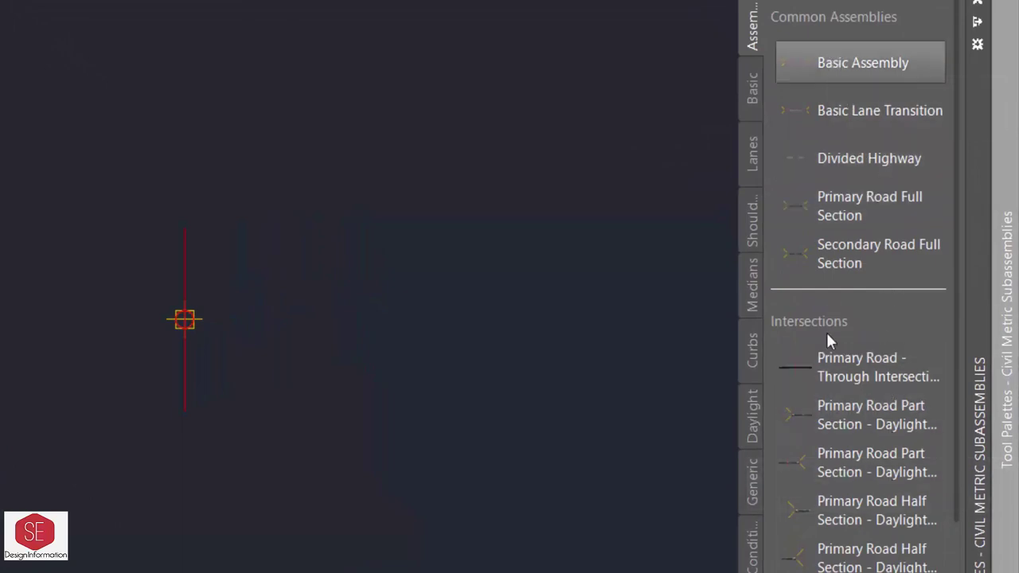
left_click(744, 89)
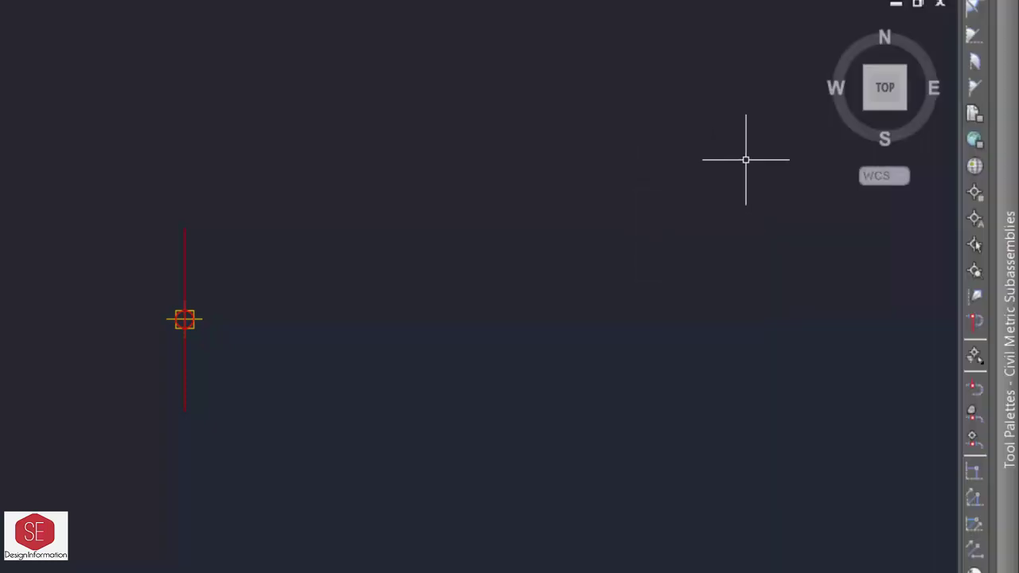
left_click(754, 159)
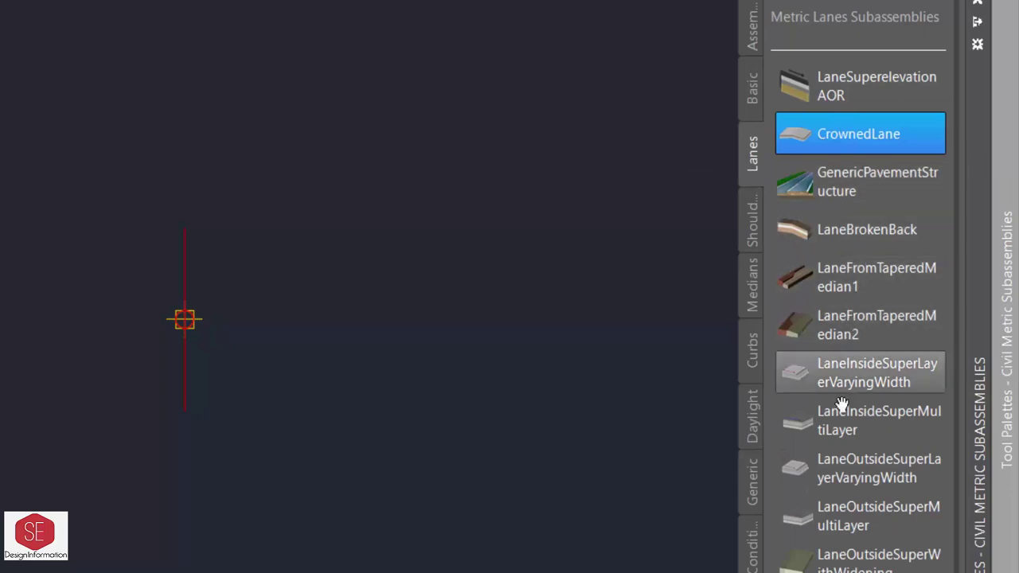
left_click(751, 235)
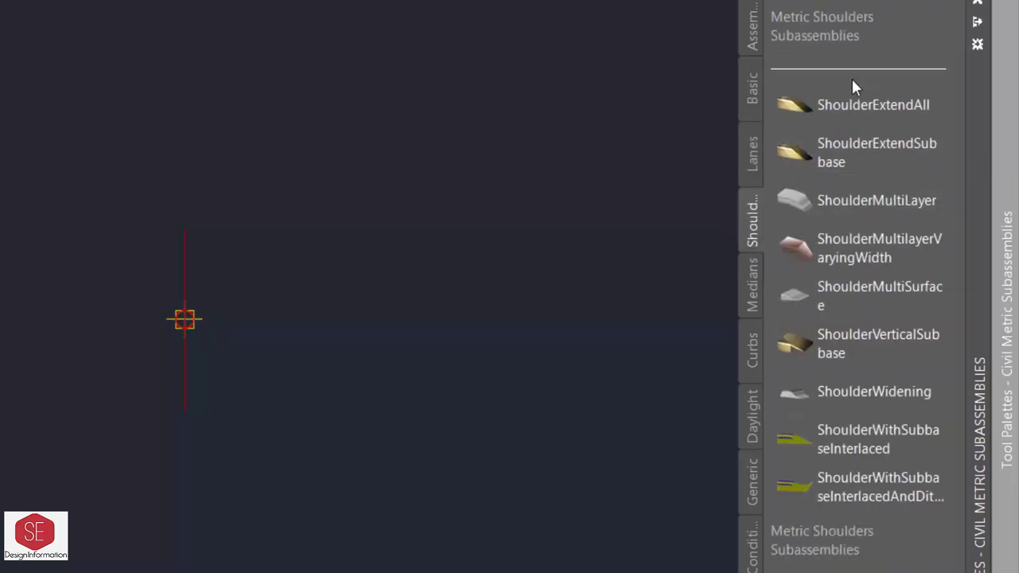
left_click(750, 281)
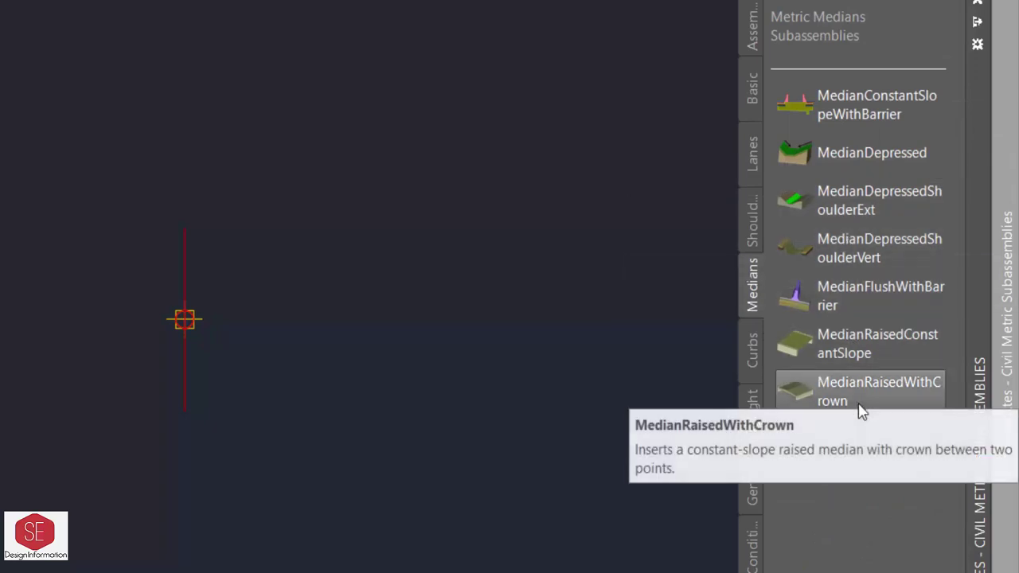
left_click(754, 356)
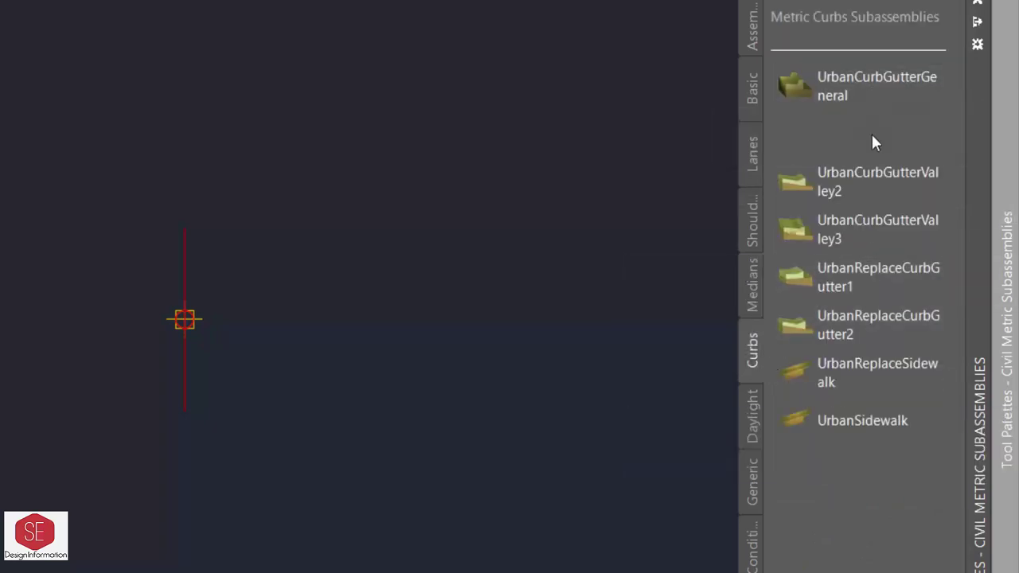
left_click(755, 420)
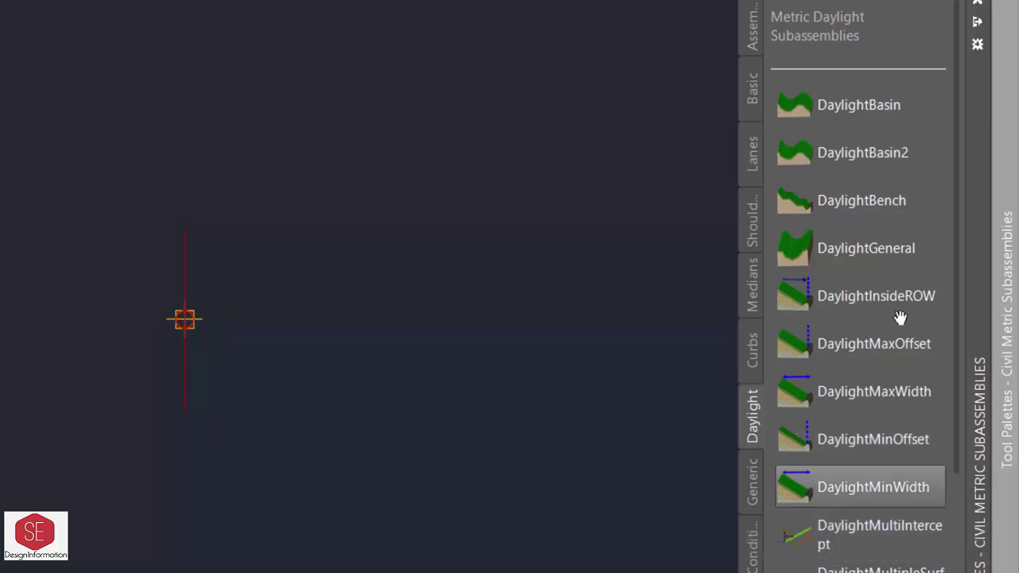
left_click(754, 492)
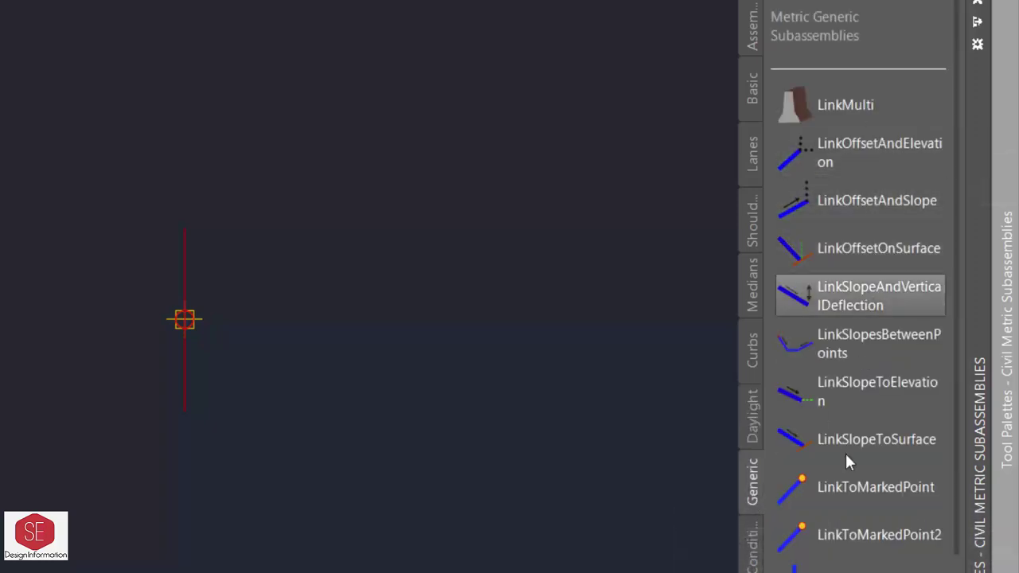
left_click(752, 557)
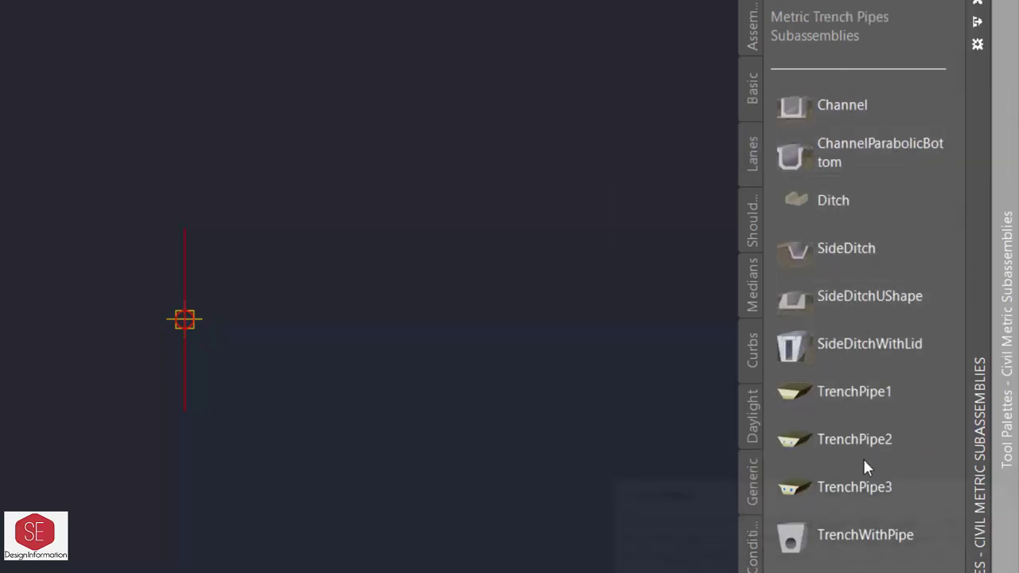
left_click(751, 155)
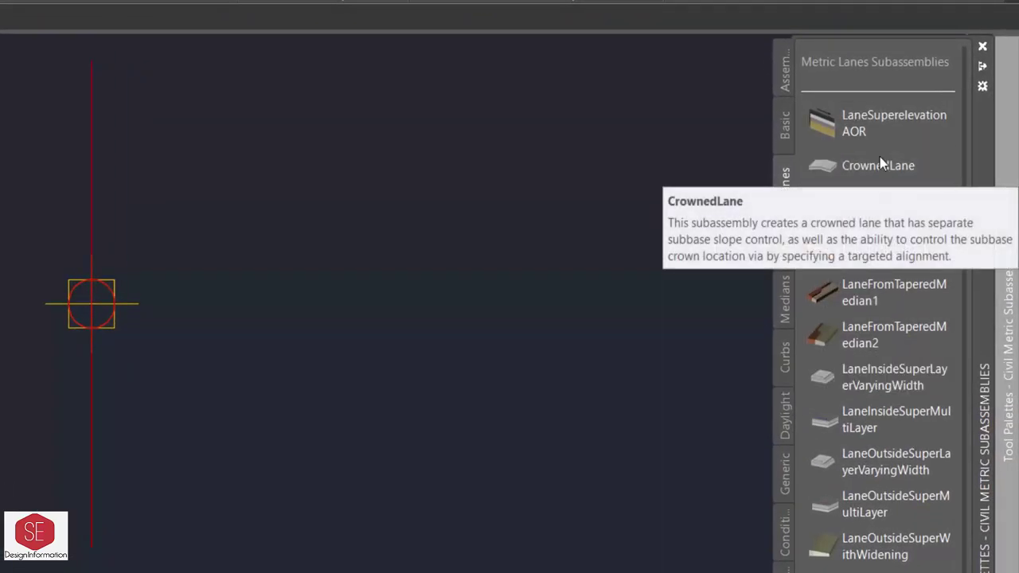
- Start a LaneSuperelevationAOR subassembly on the Right side with 1.200m width
left_click(882, 124)
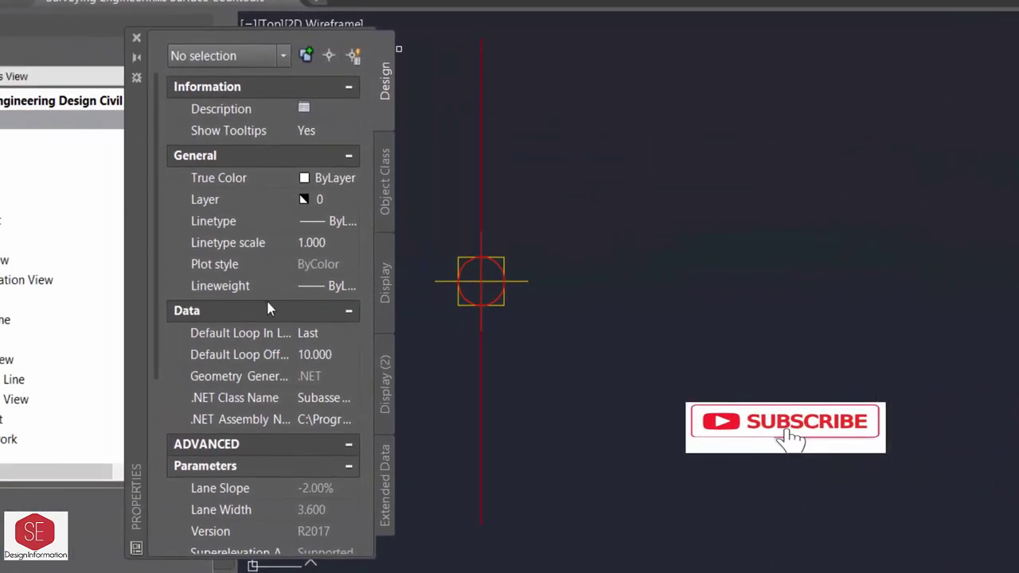
scroll(268, 303, "down", 3)
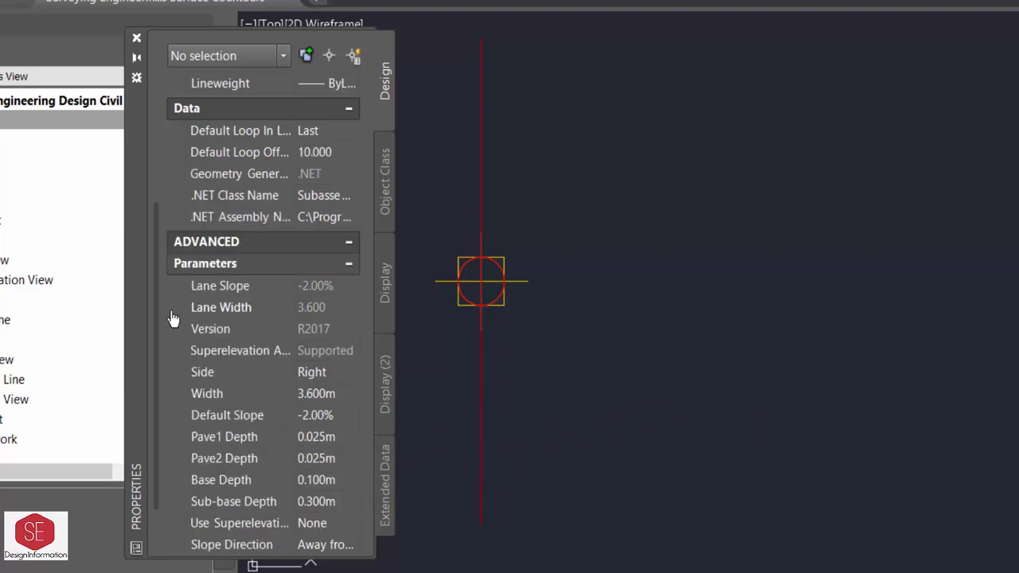
scroll(311, 372, "down", 1)
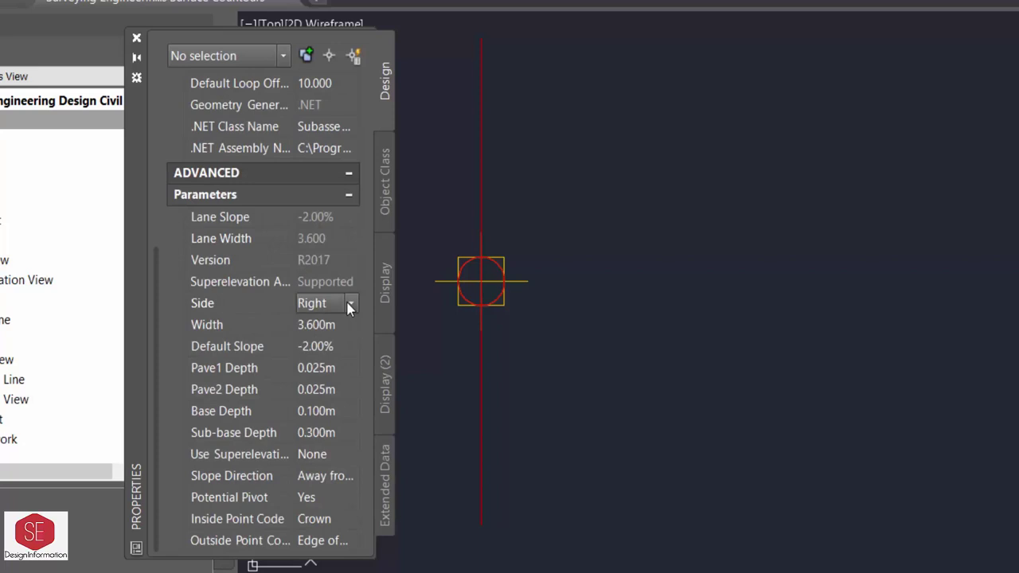
left_click(350, 305)
left_click(318, 336)
left_click(352, 304)
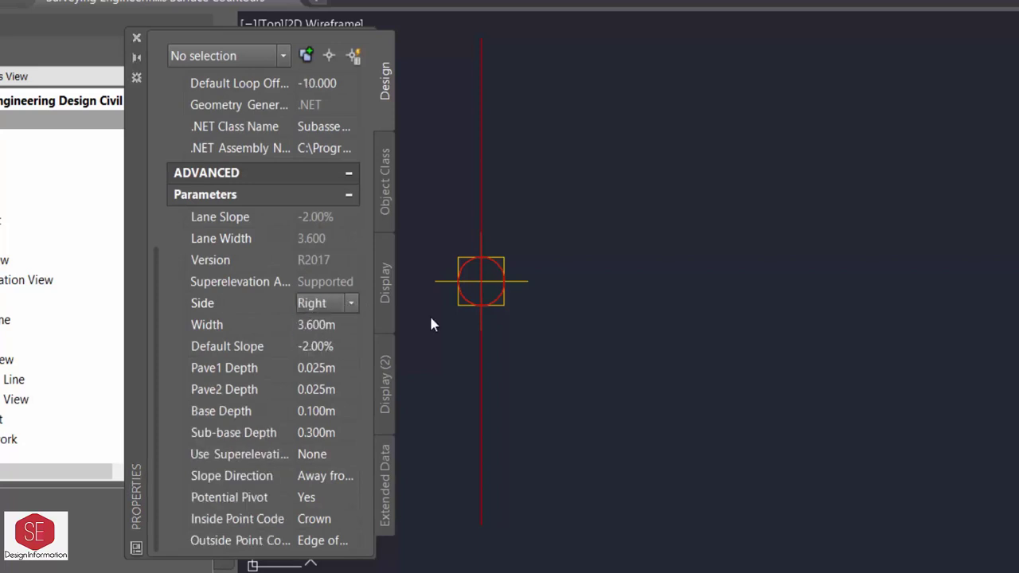
left_click(339, 325)
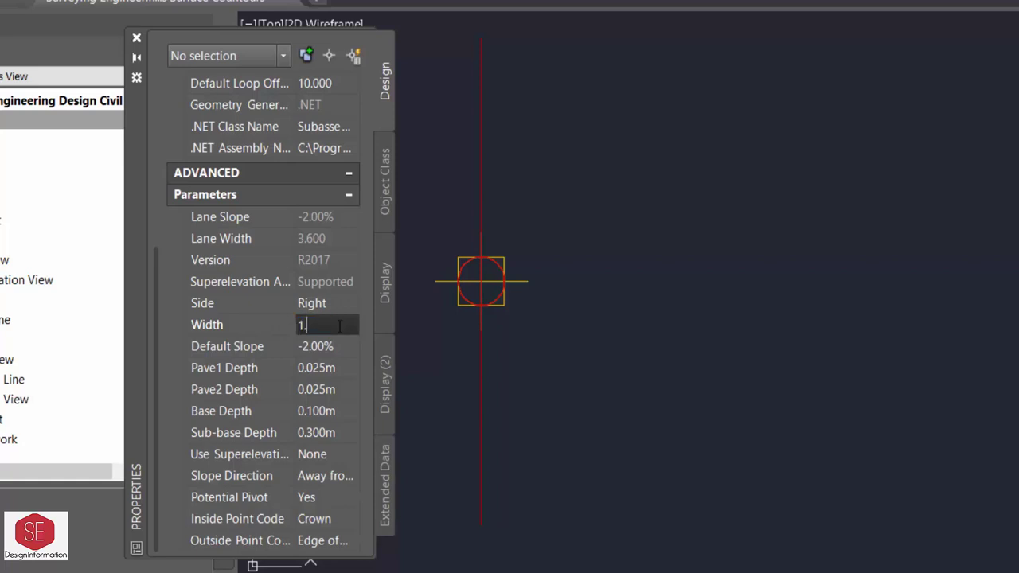
left_click(333, 346)
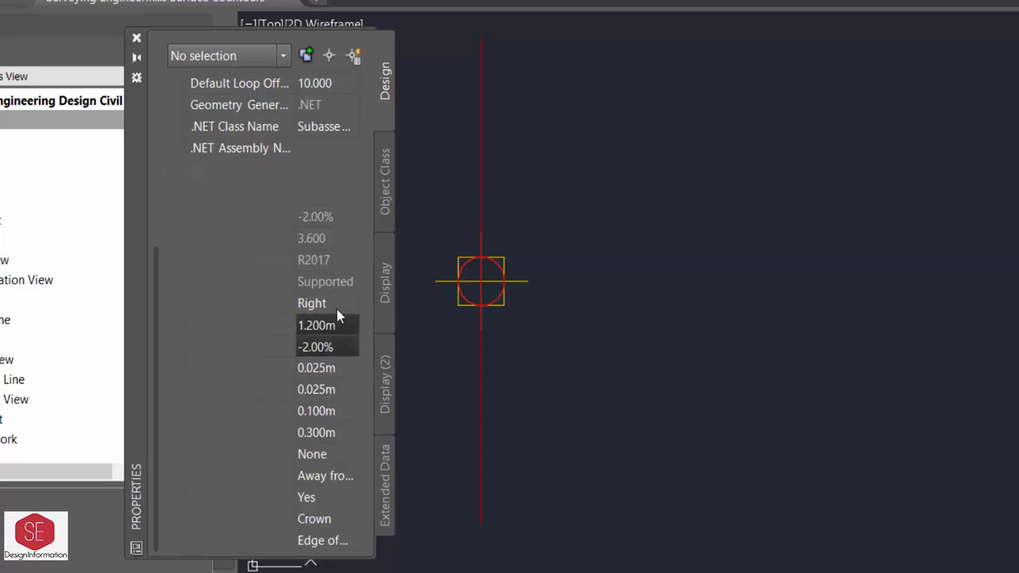
- Set default slope -2.00%, Pave1 depth 0.050m and Pave2 depth 0.120m
type("-")
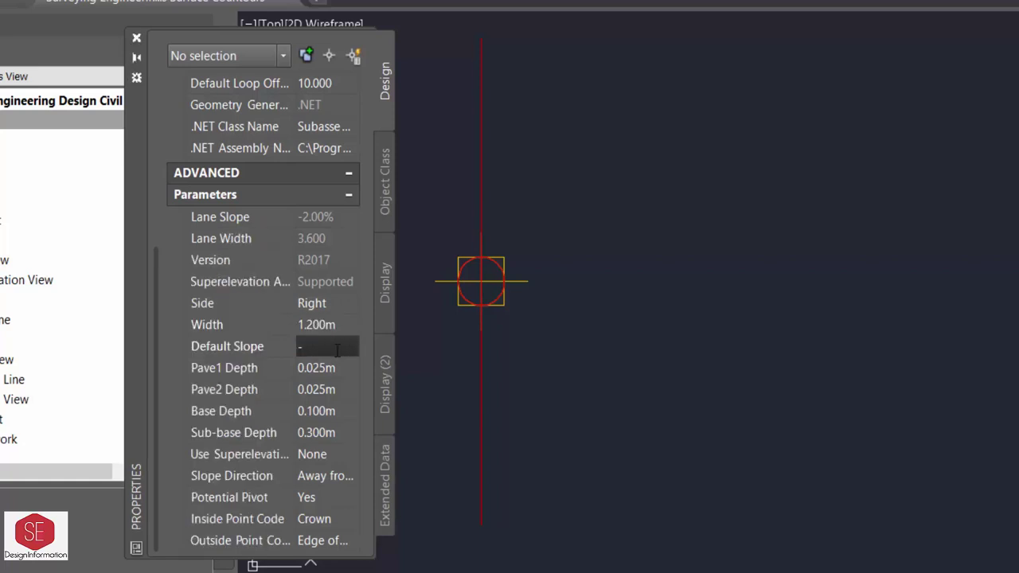
key("Tab")
left_click(337, 348)
type("-")
key("Tab")
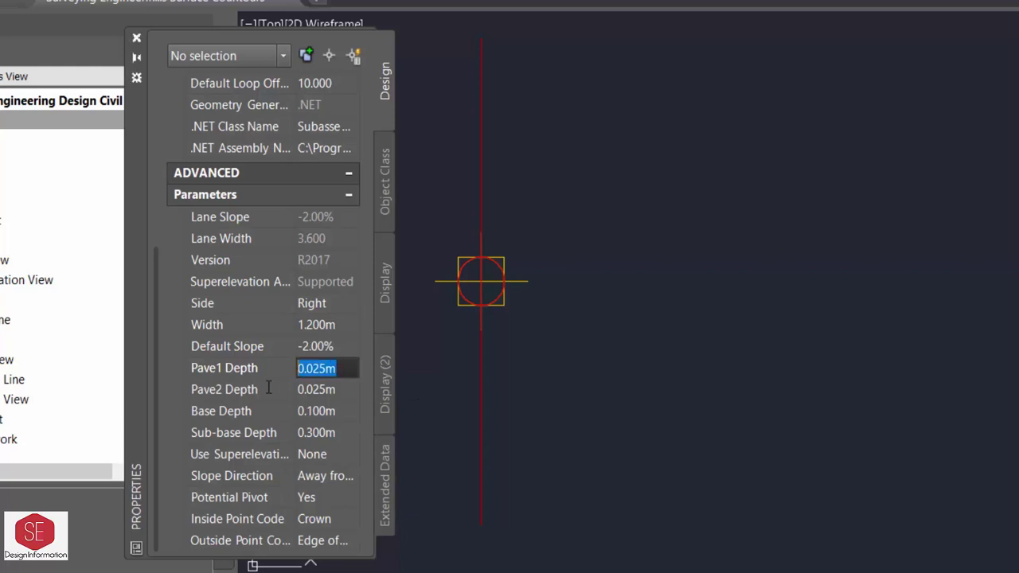
key("BackSpace")
type("0.050m")
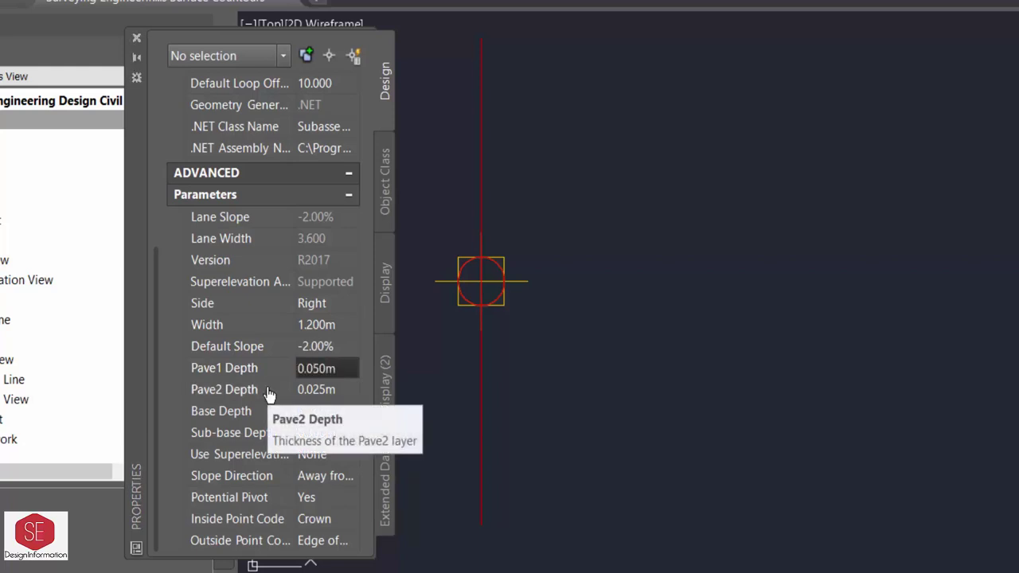
key("Tab")
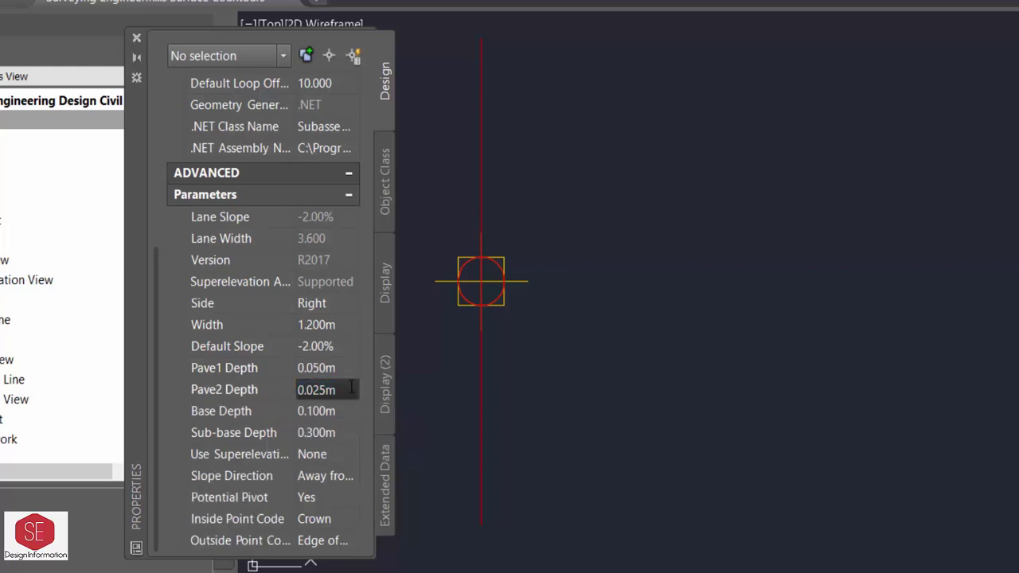
type("0")
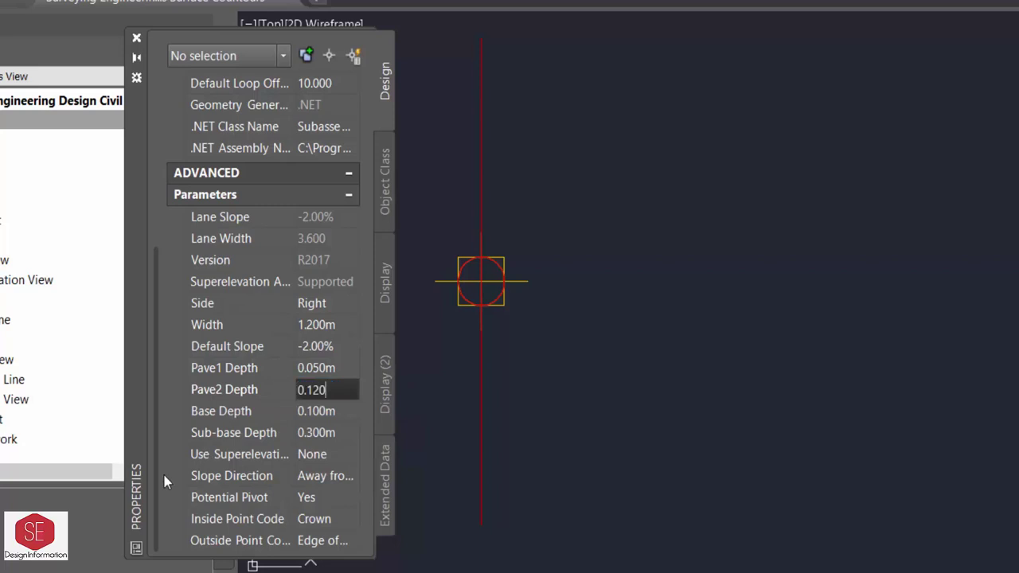
type(".100m")
key("Tab")
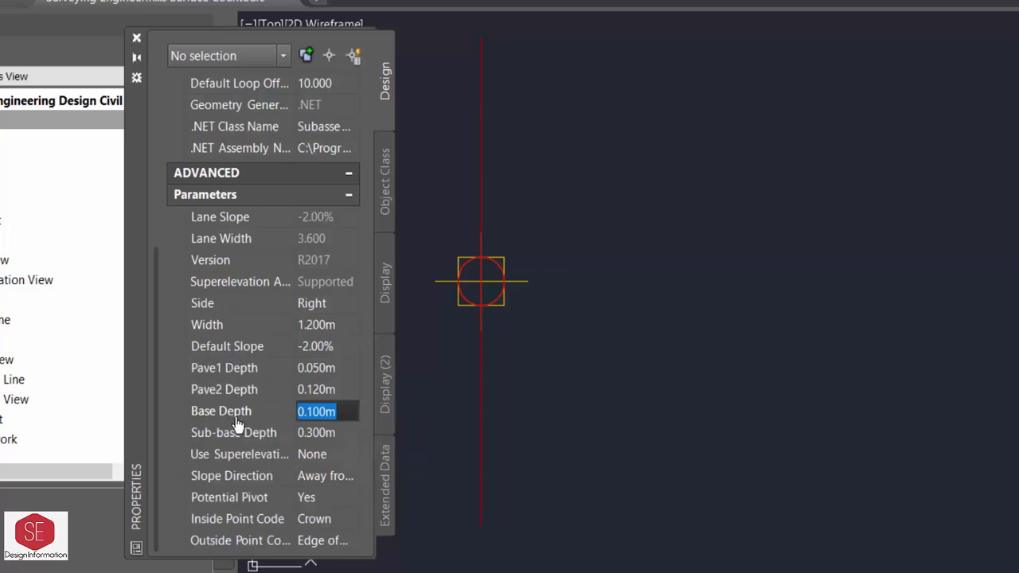
- Set Base 0.300m, Sub-base 0.400m, Right Lane superelevation, and attach at the assembly marker
type("0")
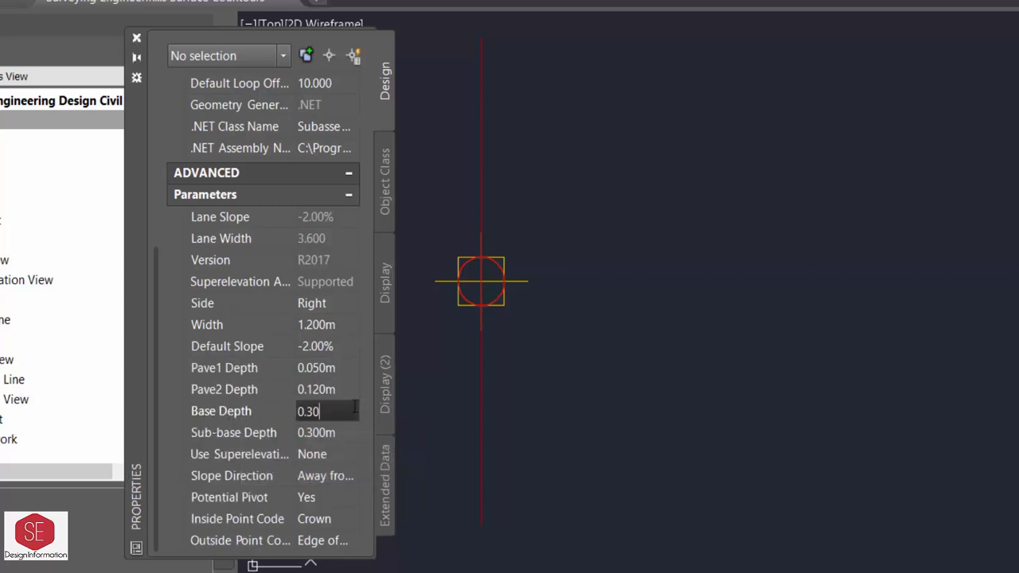
type("m")
key("Tab")
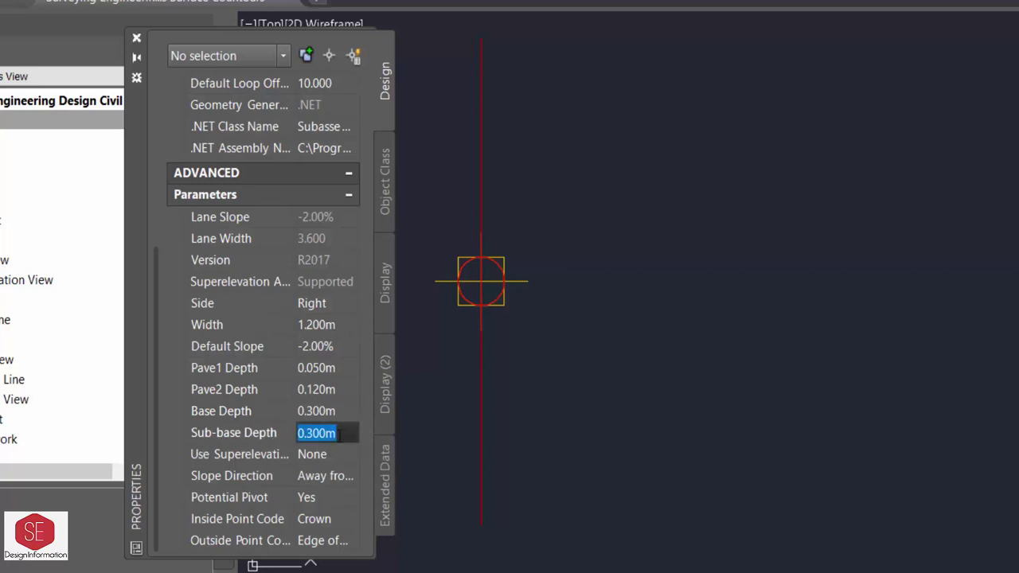
type(".40")
key("Tab")
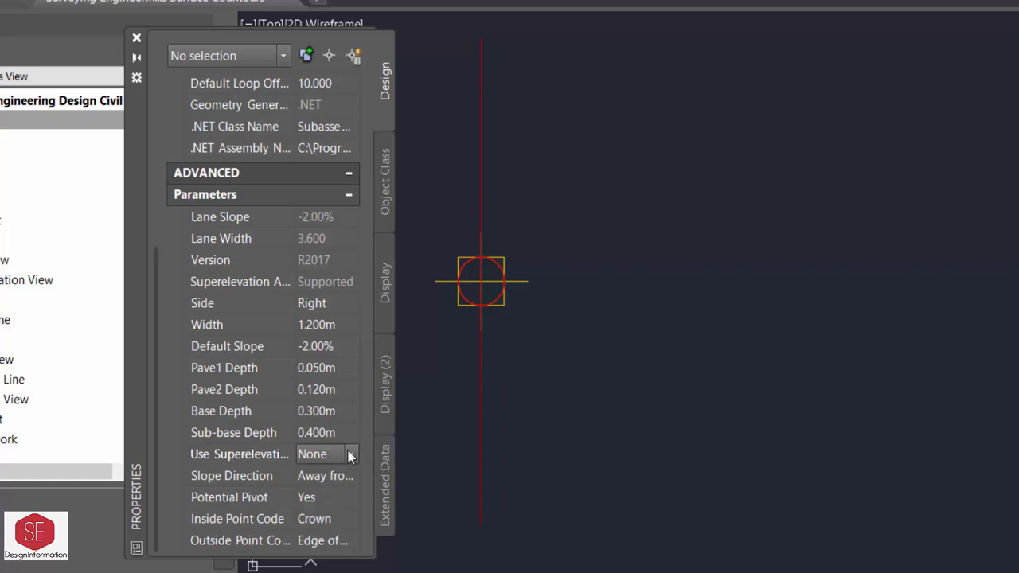
left_click(350, 454)
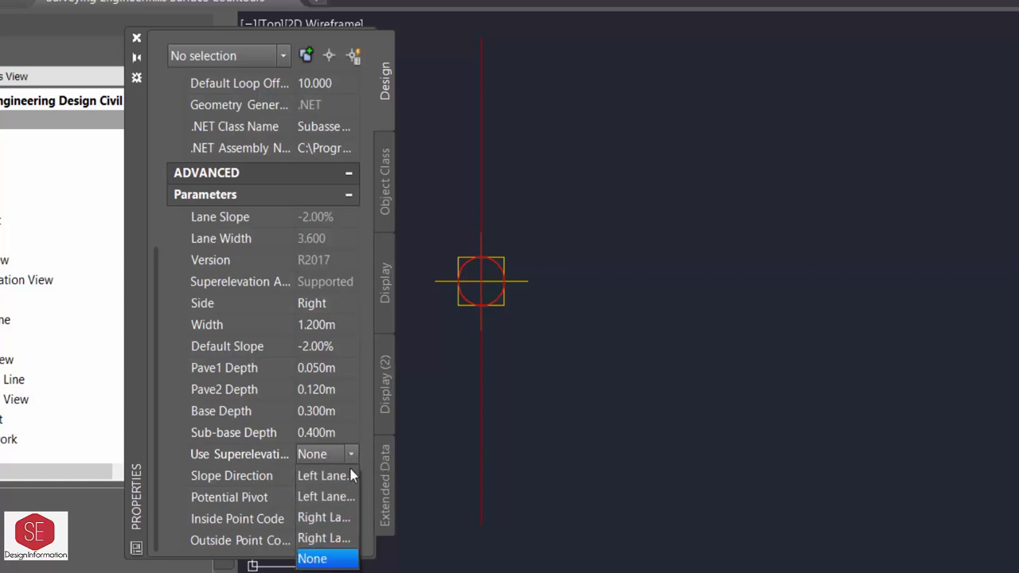
left_click(331, 524)
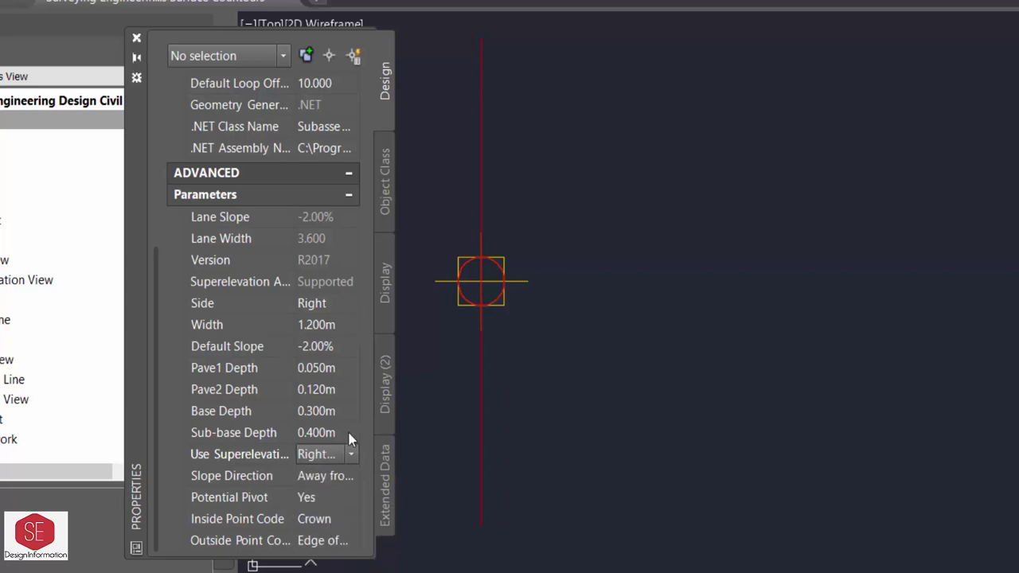
left_click(480, 281)
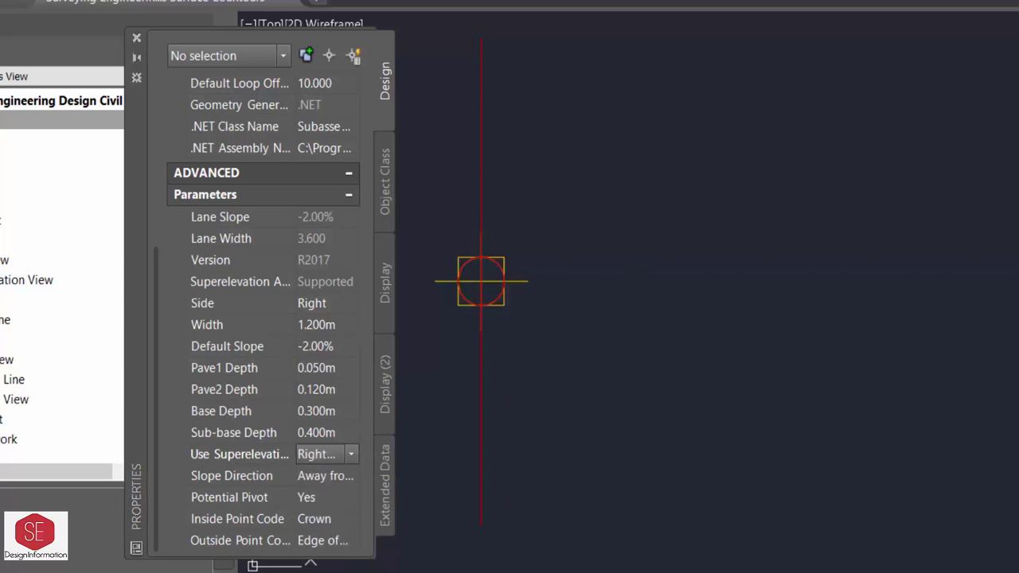
- Rename the right-side subassembly to Insdede_Paved_Shoulder and add it to the baseline
left_click_drag(687, 266, 548, 269)
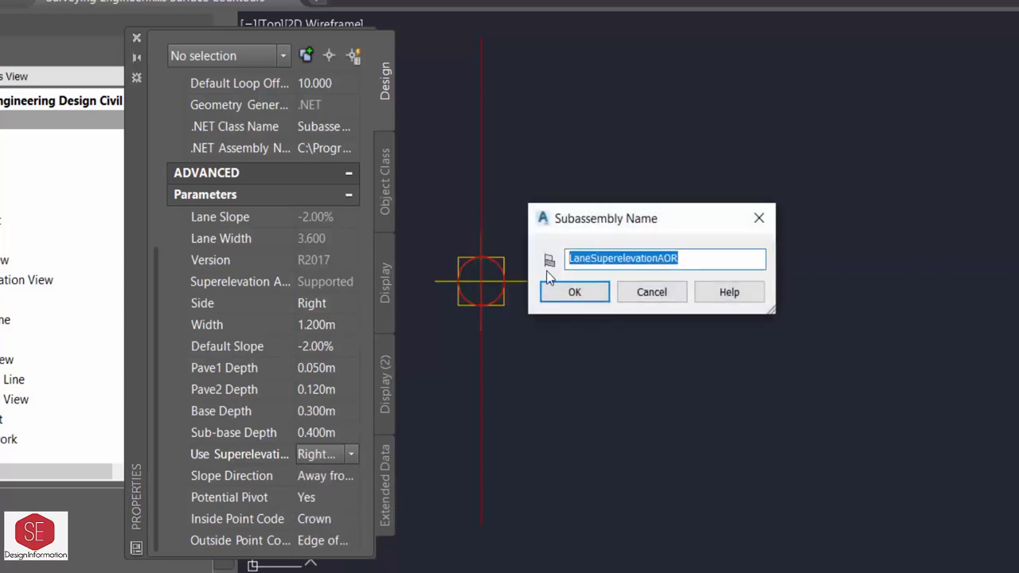
type("1")
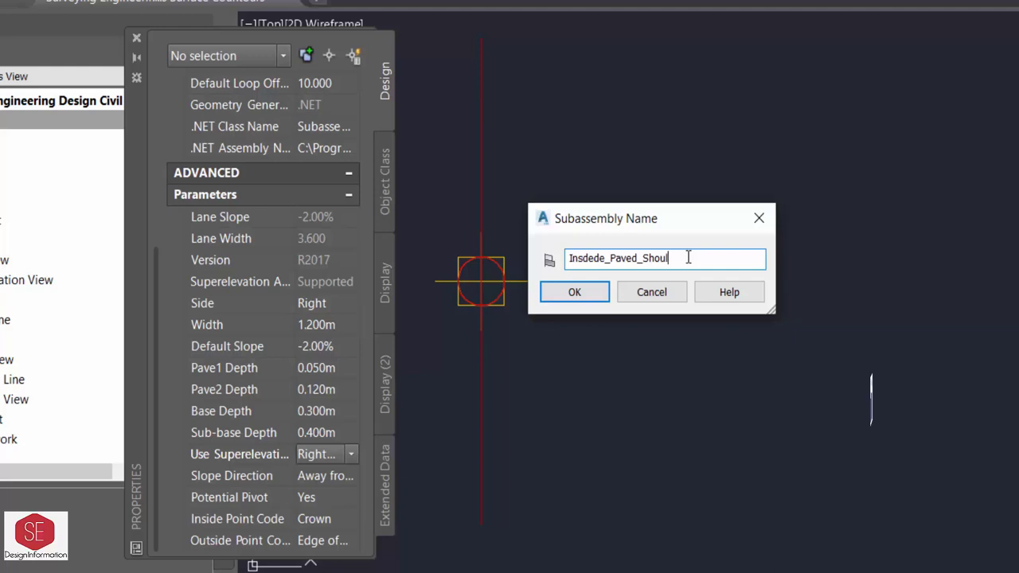
type("der")
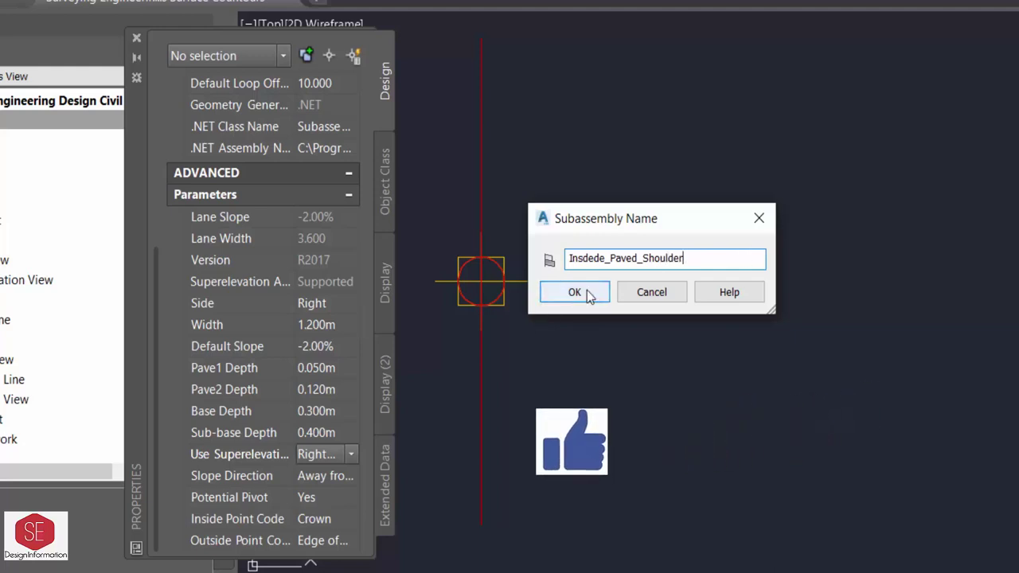
left_click(588, 294)
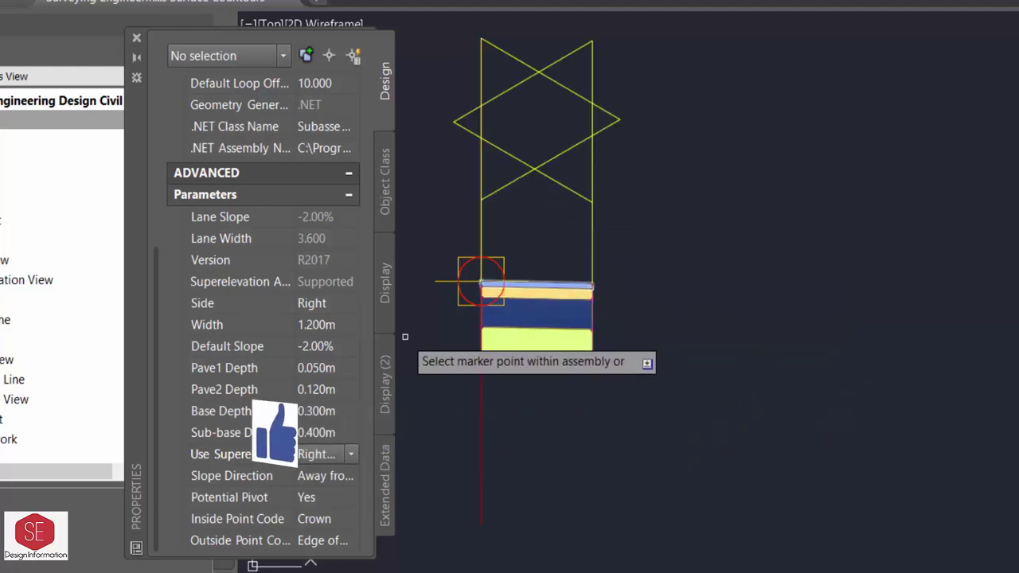
- Attach a 3.600m-wide lane at the shoulder's outer corner, naming it RS_Paved
left_click(340, 330)
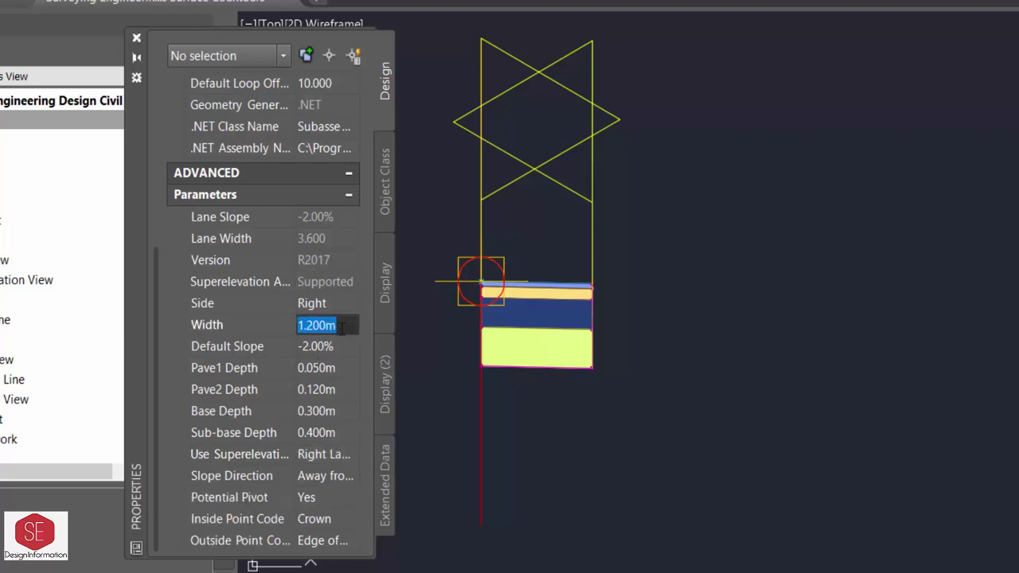
key("BackSpace")
left_click(339, 347)
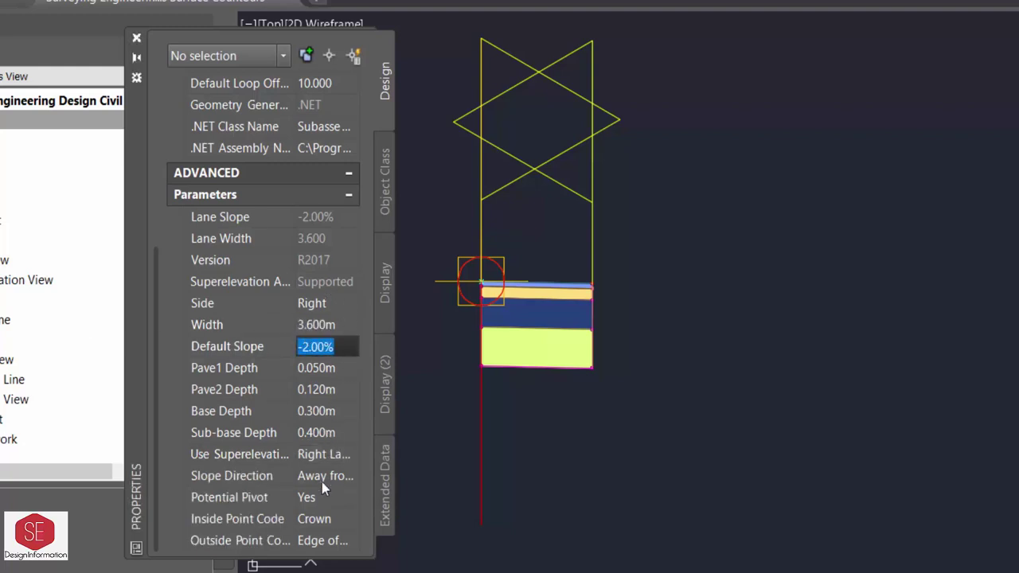
scroll(605, 284, "up", 5)
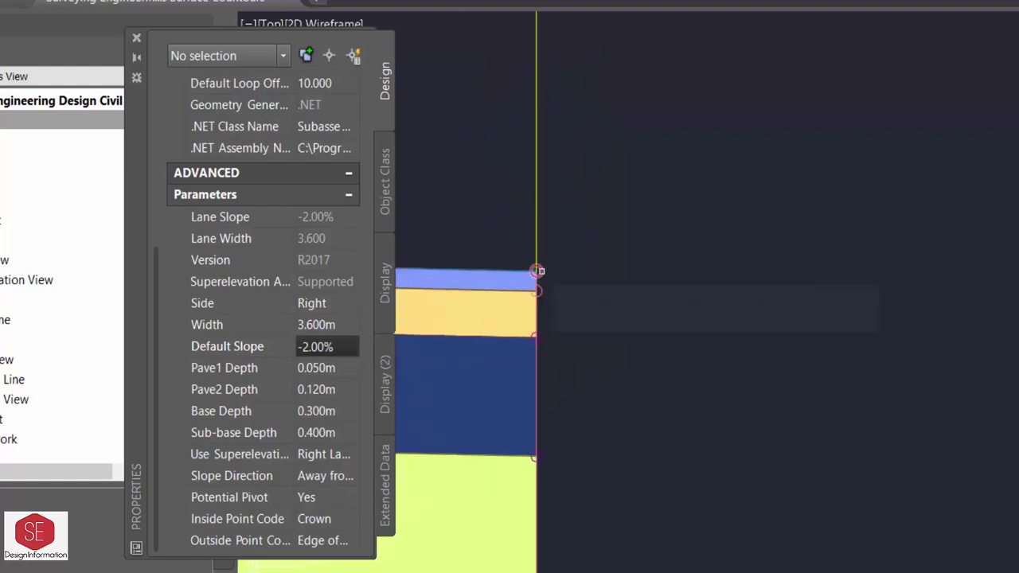
left_click(537, 271)
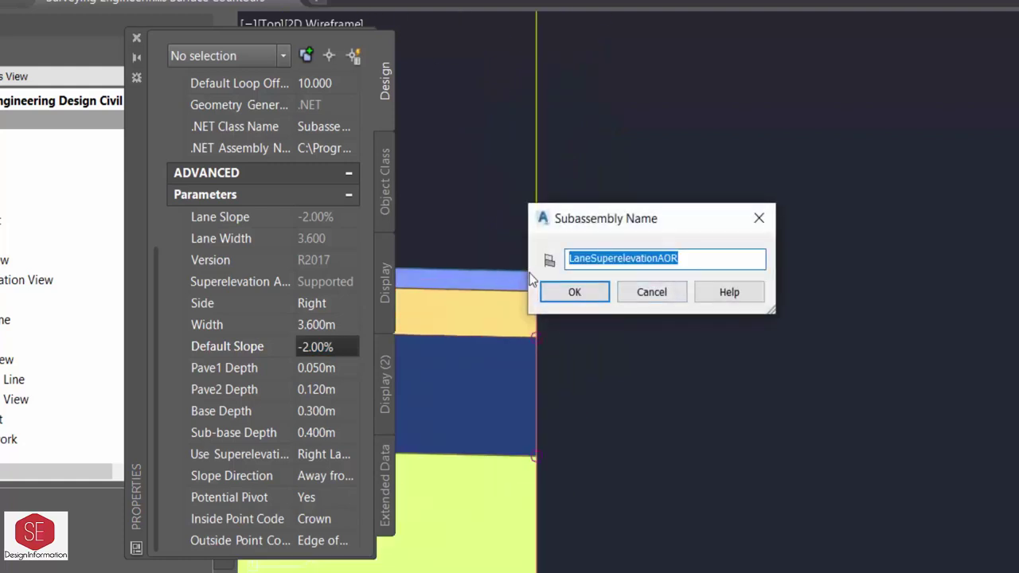
type("RS_Paved.1")
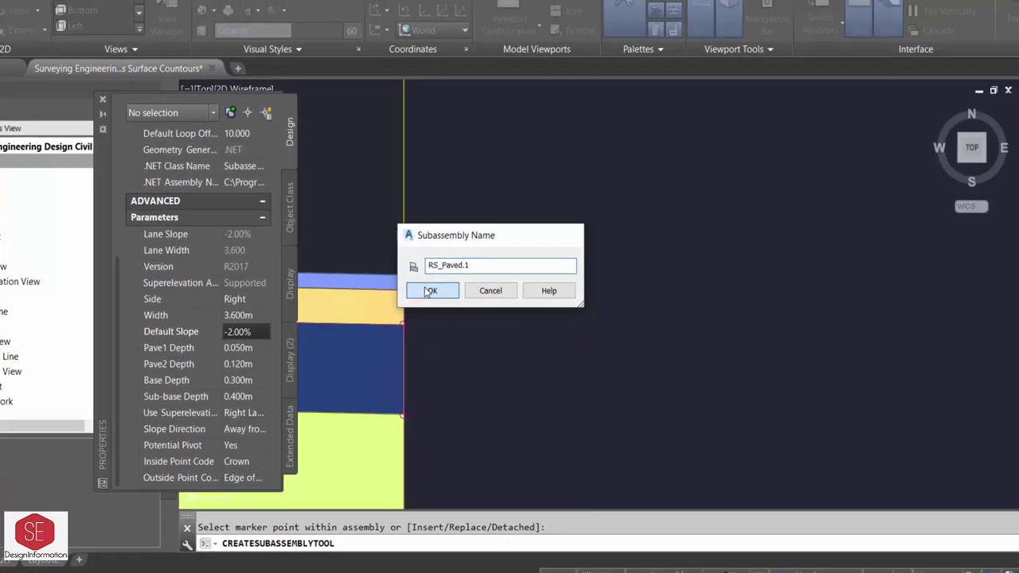
left_click(574, 292)
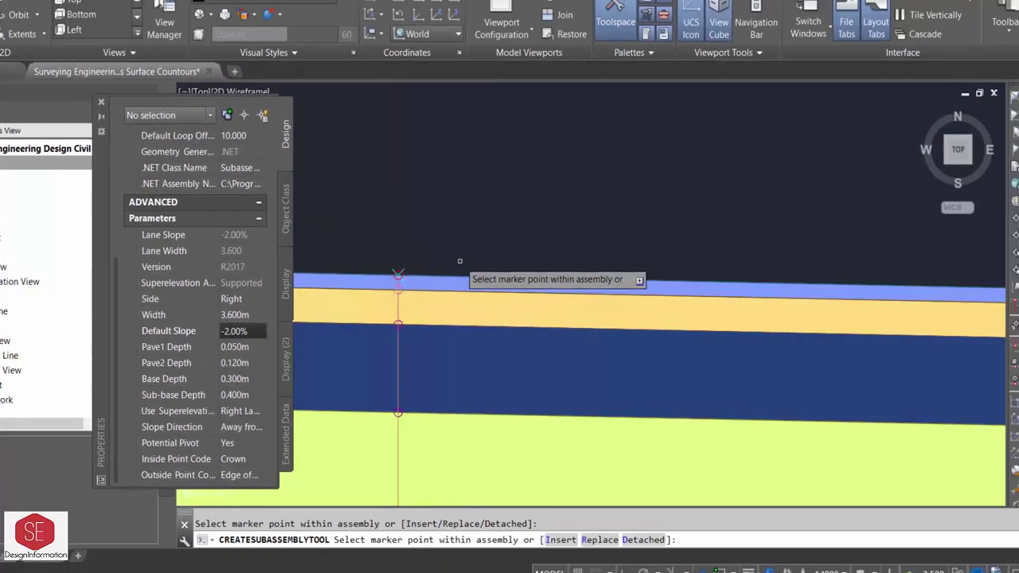
- Confirm the RS_Paved name for the new lane and end the subassembly tool
scroll(848, 274, "up", 4)
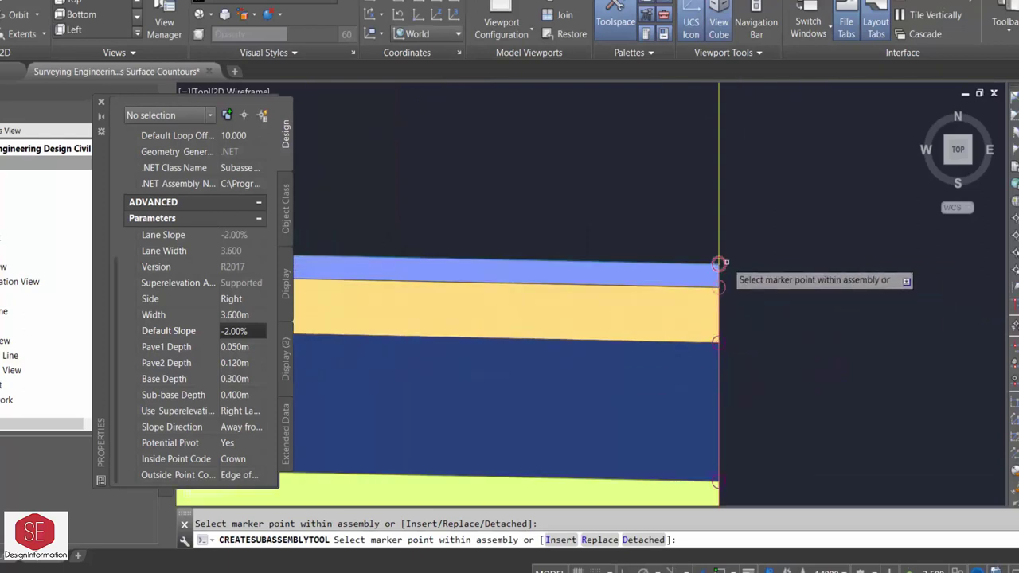
left_click(719, 262)
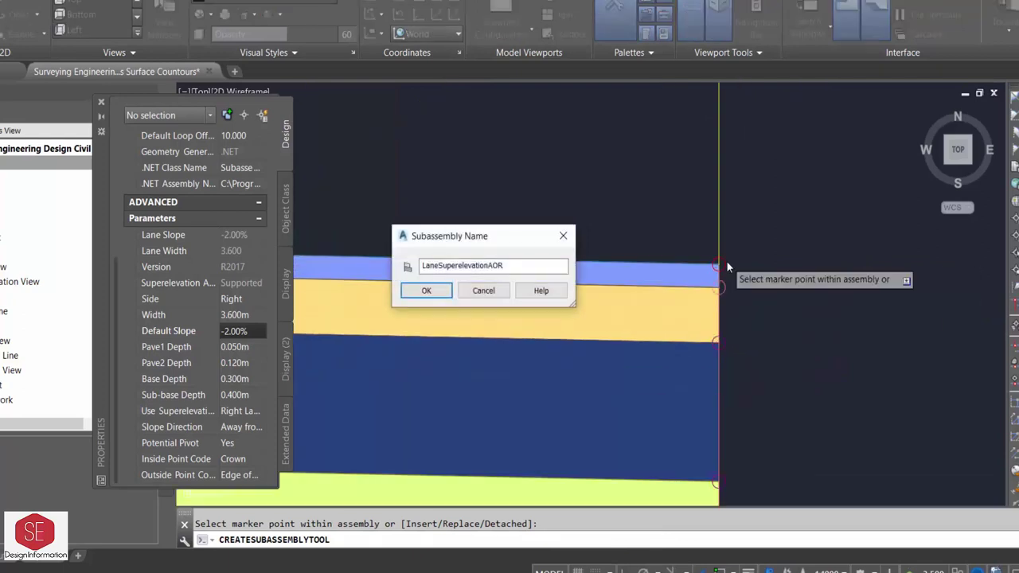
type("RS_P")
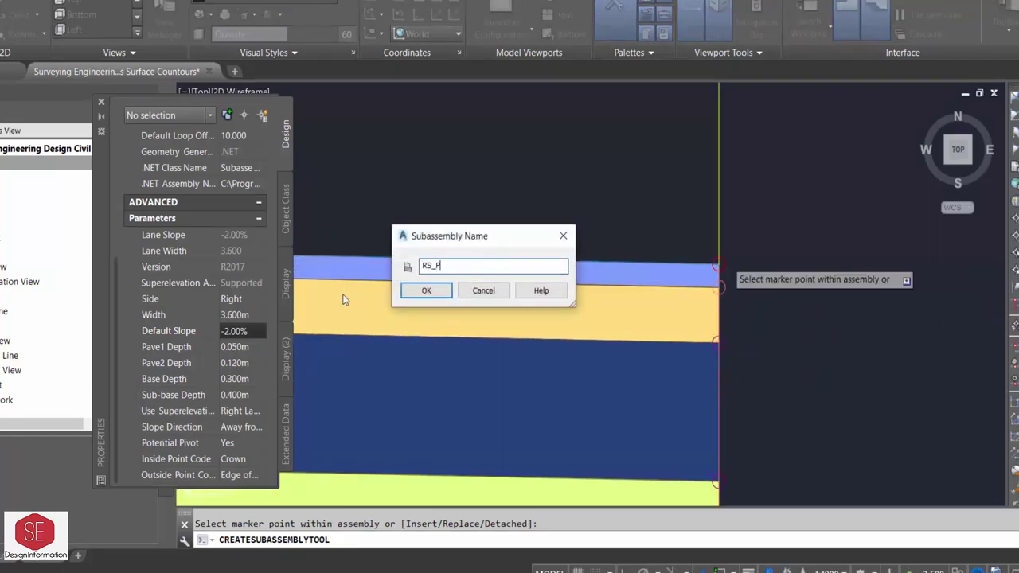
type("2")
left_click(424, 290)
scroll(501, 282, "down", 5)
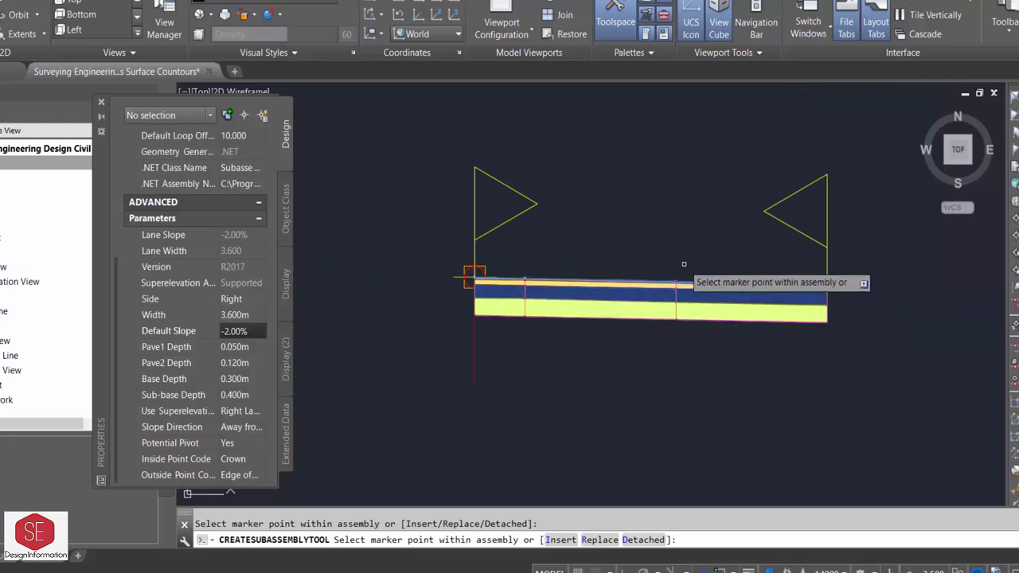
key("Escape")
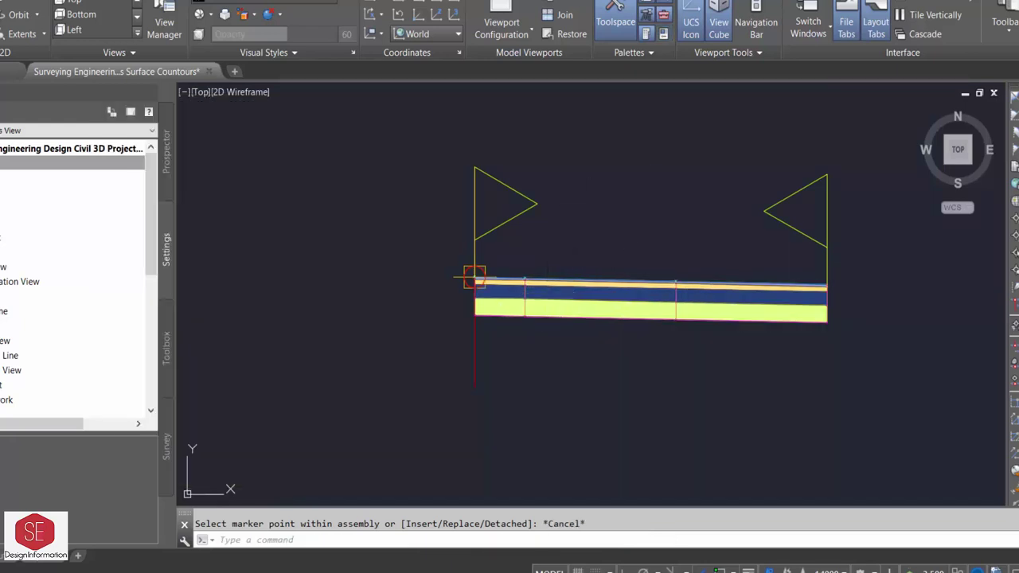
left_click(561, 291)
left_click(584, 271)
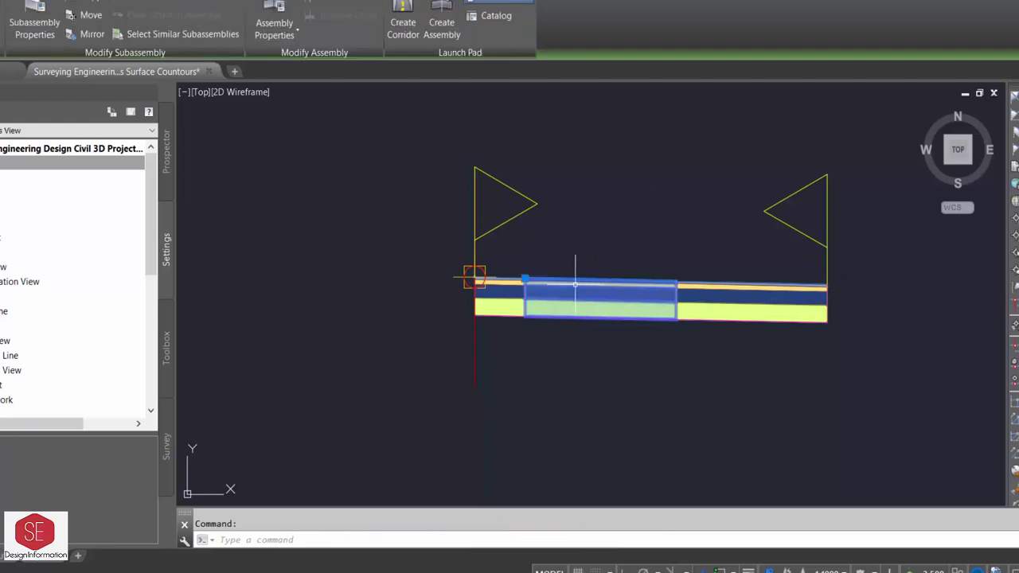
double_click(575, 309)
scroll(219, 363, "down", 5)
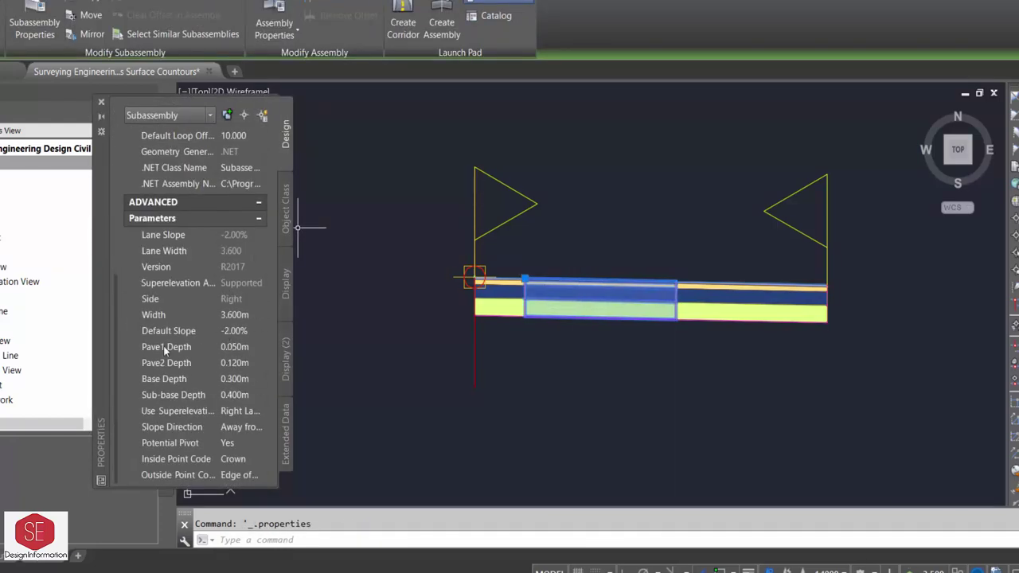
left_click(102, 101)
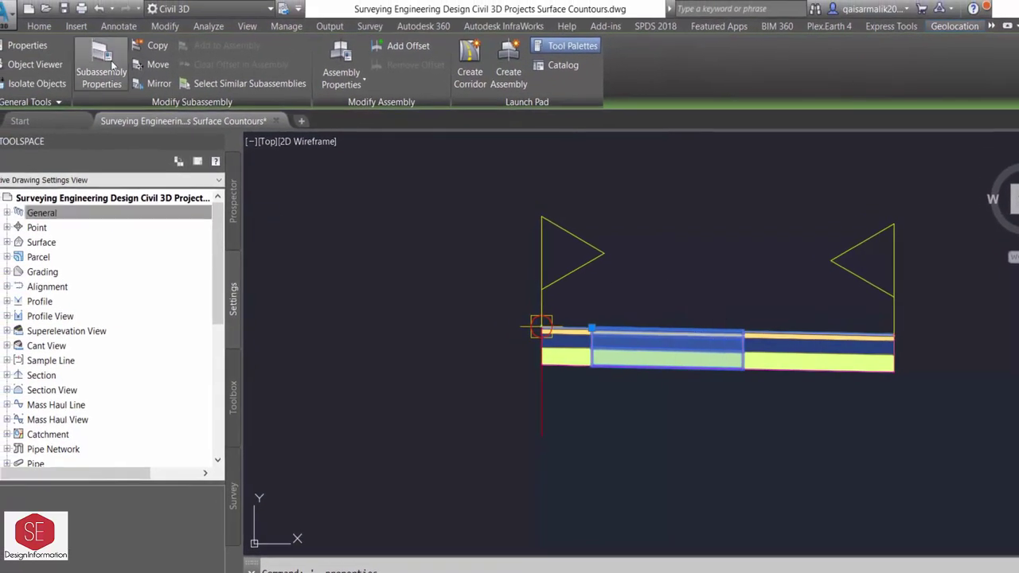
left_click(101, 68)
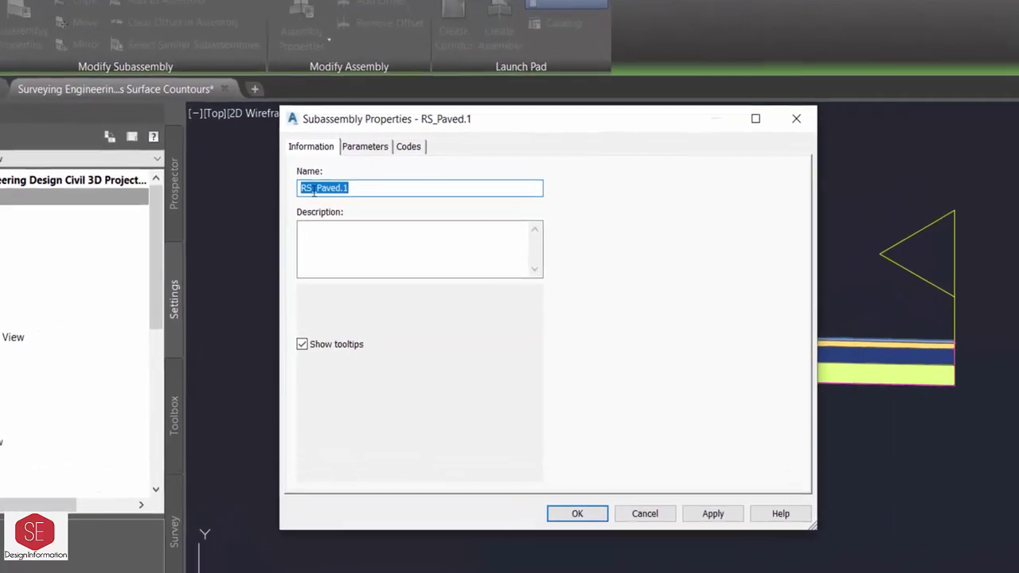
left_click(347, 136)
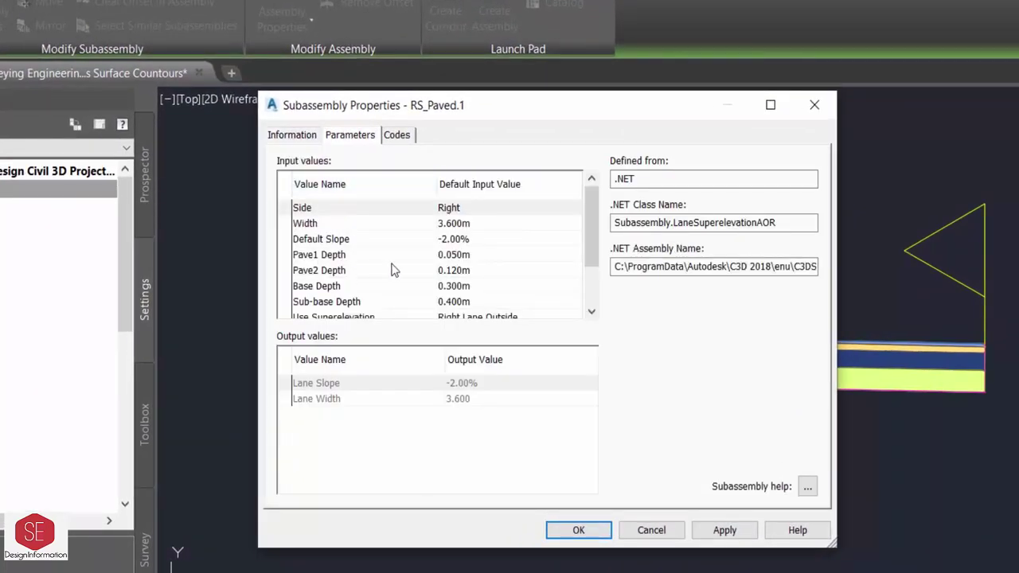
left_click(472, 222)
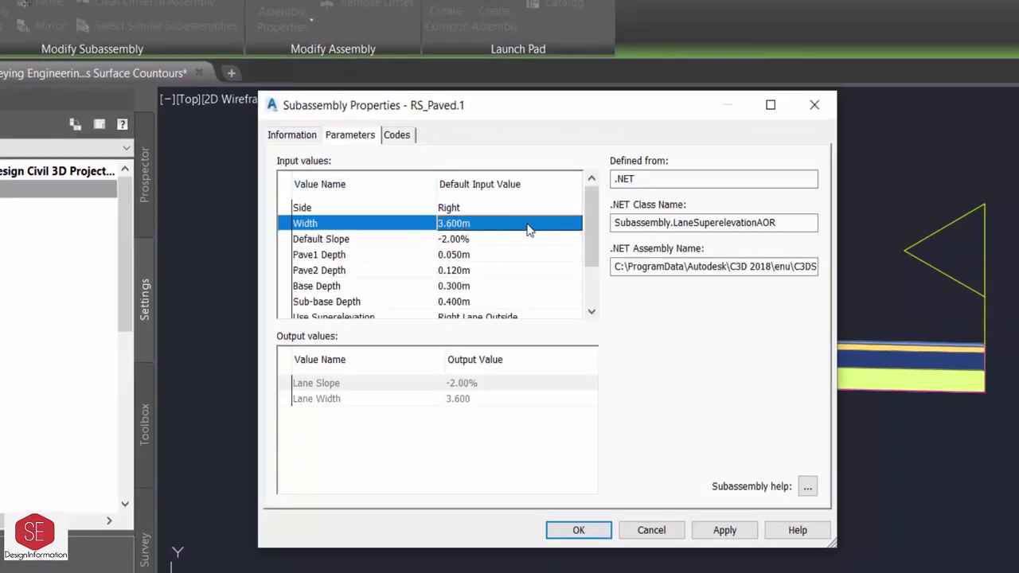
left_click(466, 223)
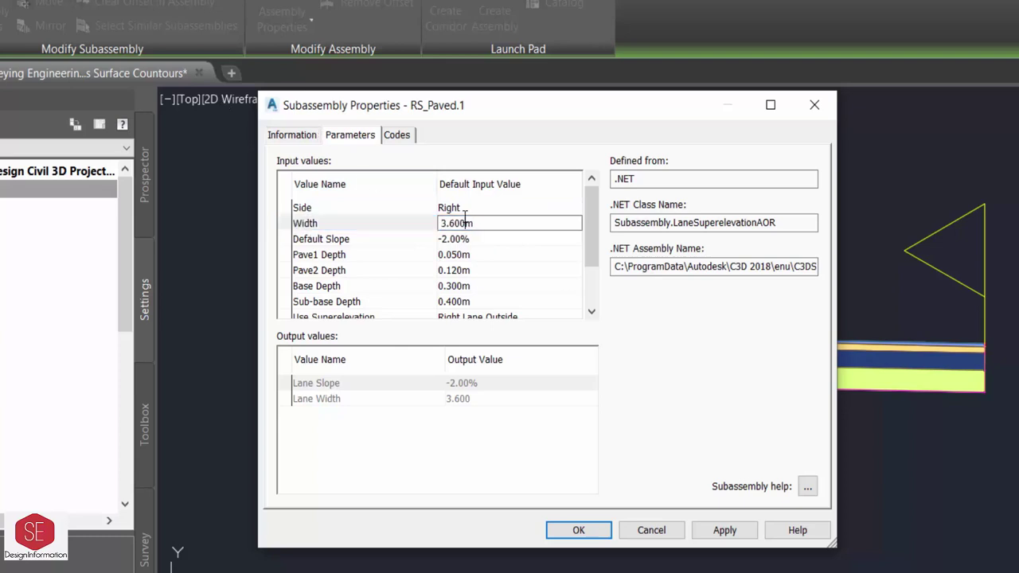
left_click_drag(501, 226, 372, 258)
type("3.")
left_click(725, 530)
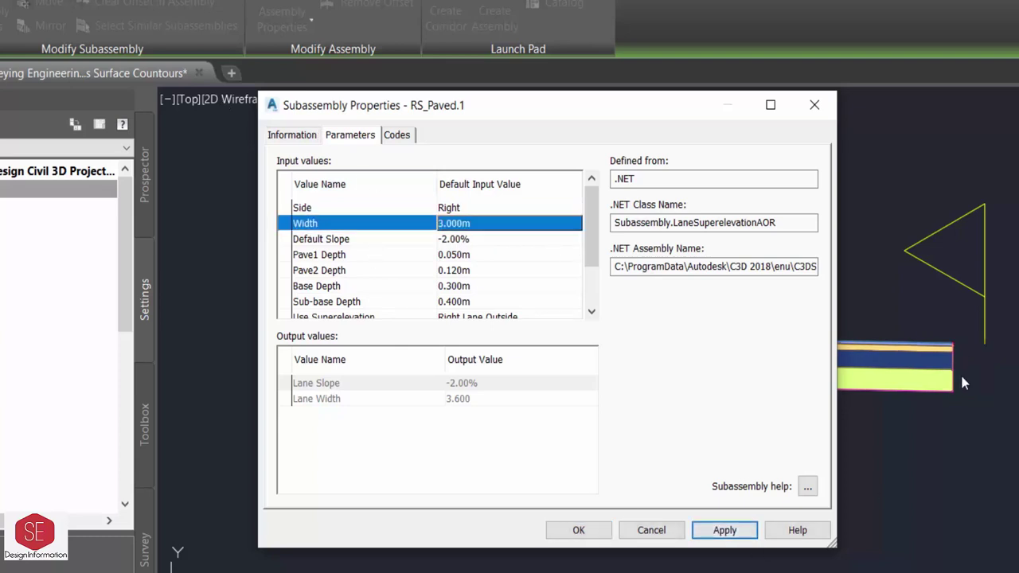
left_click(472, 226)
left_click_drag(470, 223, 433, 223)
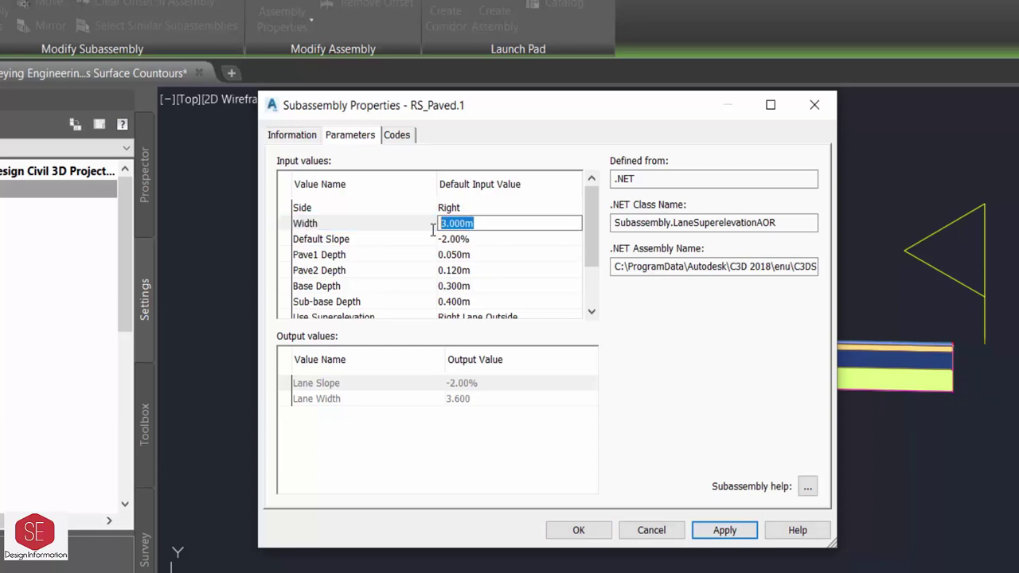
type("3.6")
left_click(725, 535)
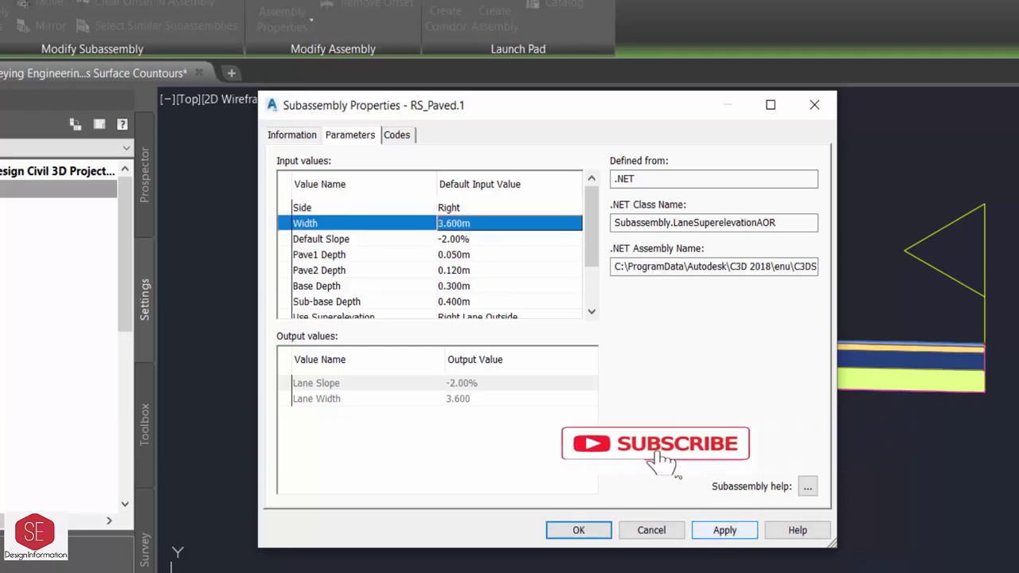
left_click(462, 241)
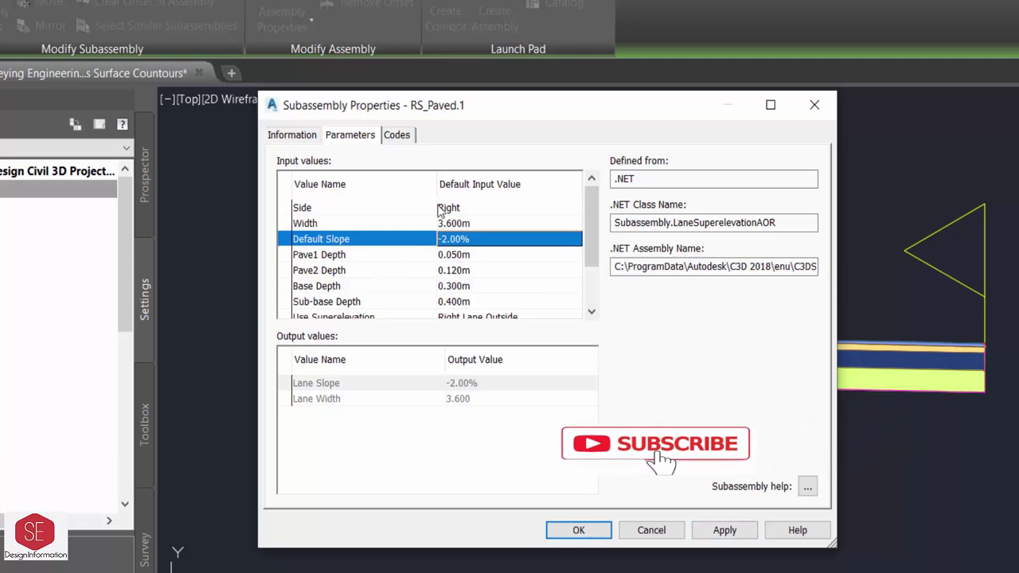
left_click(406, 135)
scroll(350, 434, "down", 1)
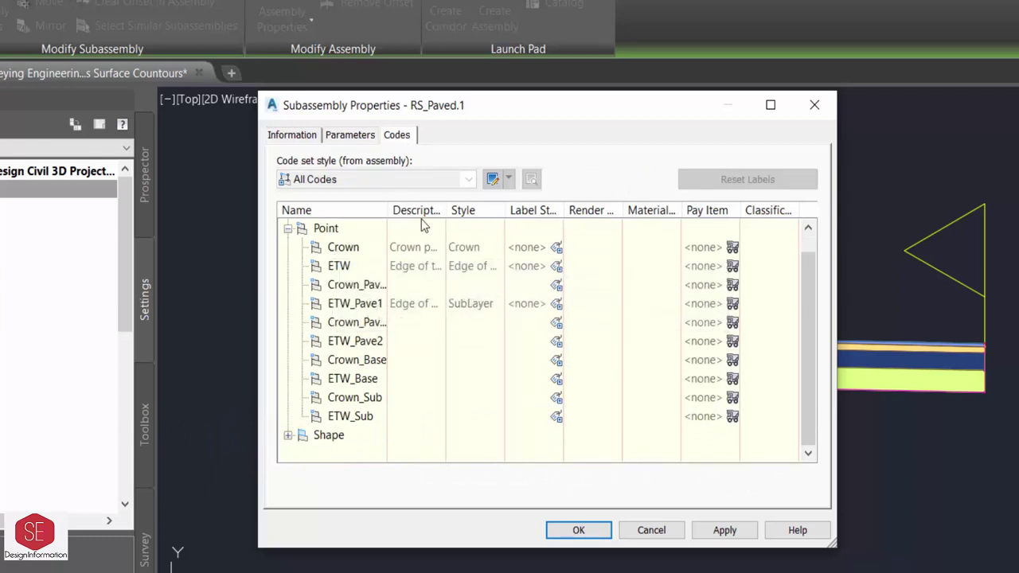
left_click(297, 135)
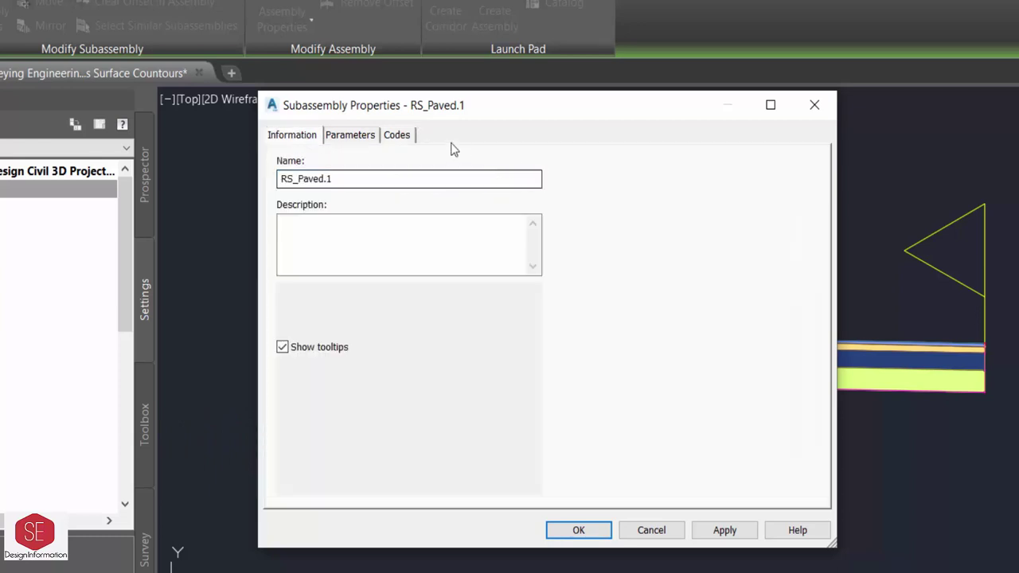
left_click(725, 530)
left_click(579, 531)
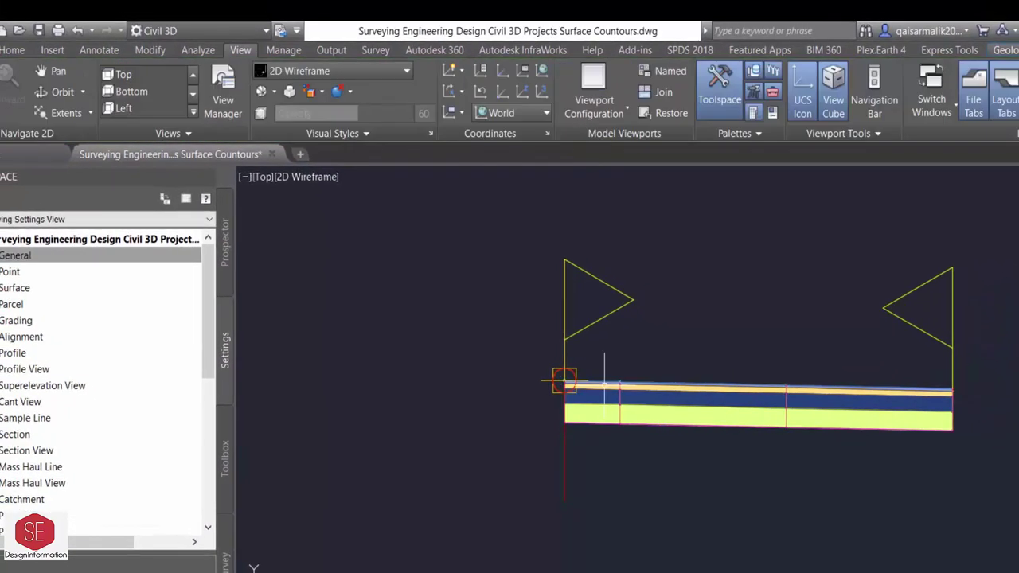
left_click(604, 386)
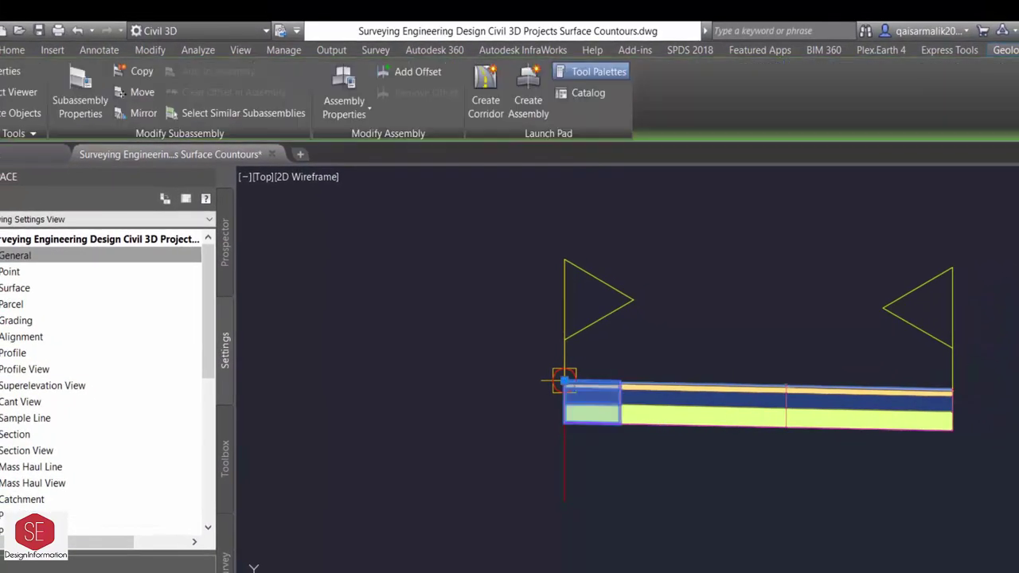
left_click(98, 111)
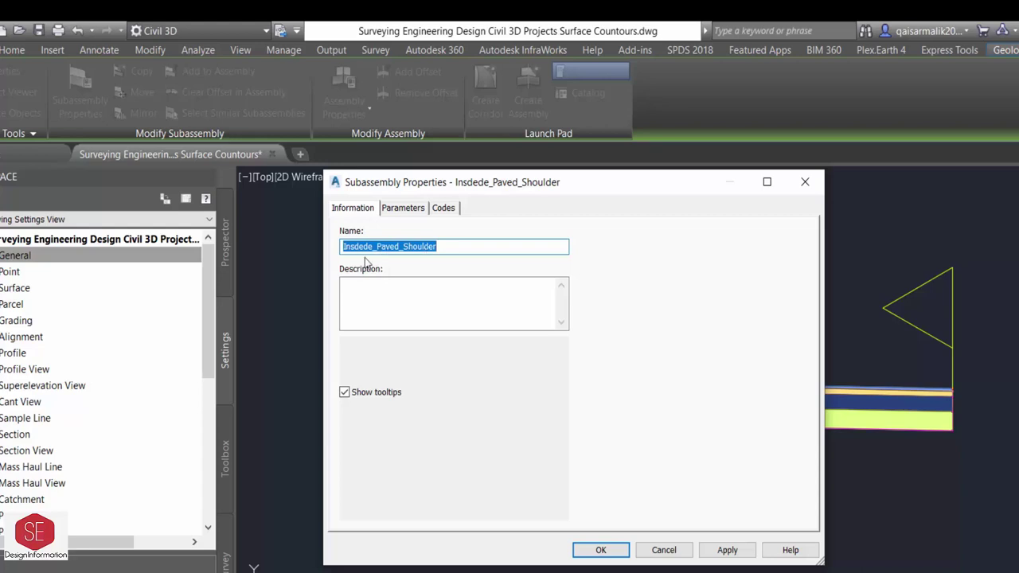
left_click(391, 212)
left_click(491, 299)
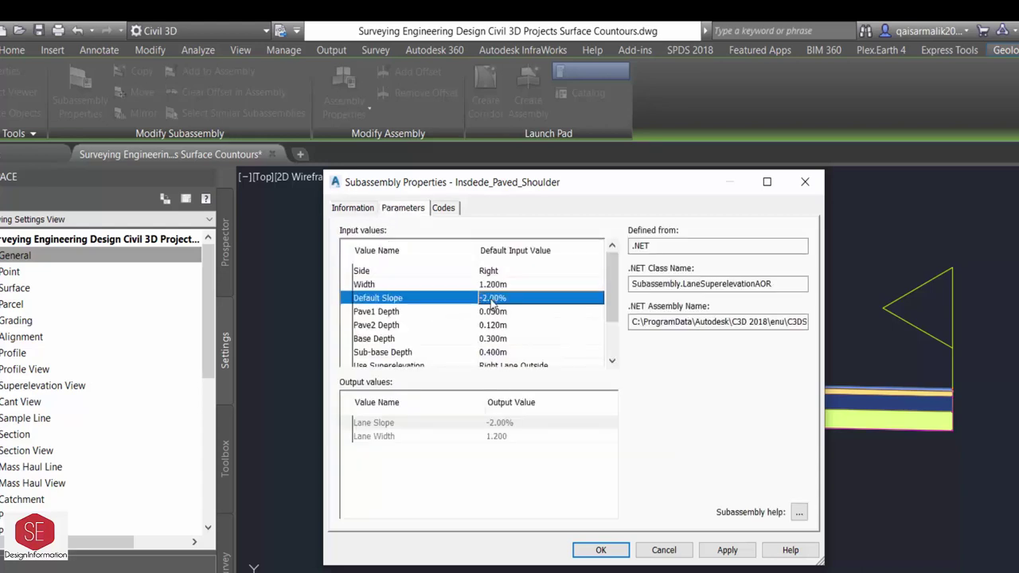
scroll(507, 338, "down", 2)
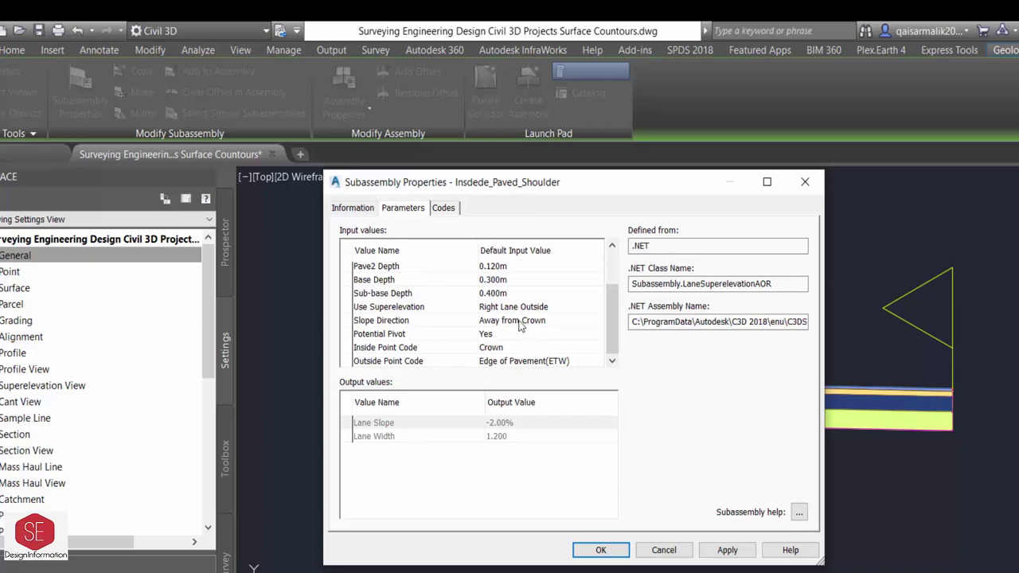
left_click(574, 553)
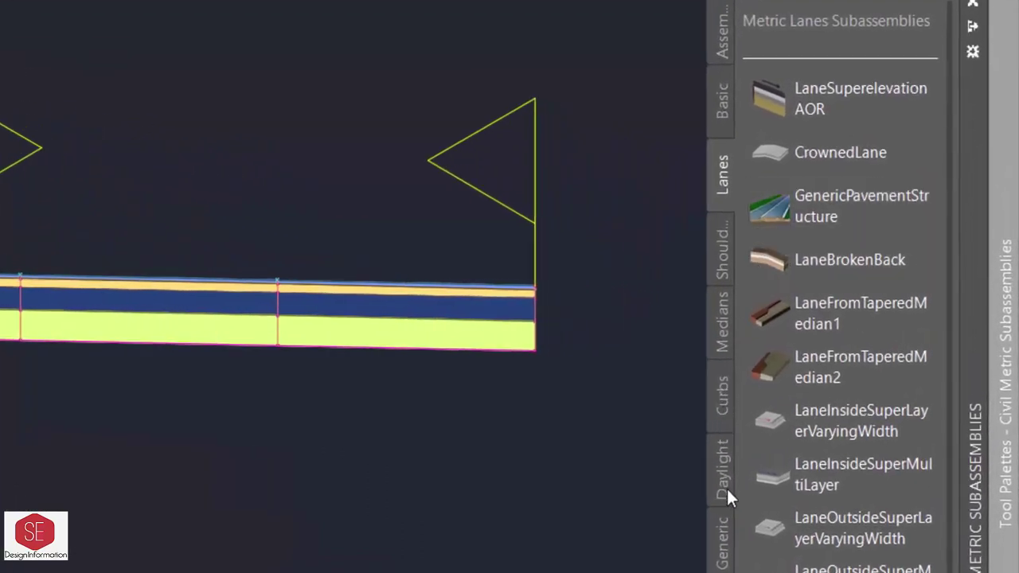
- Open the ShoulderExtendAll help from the Shoulders palette, scroll through its parameters, and close it
left_click(719, 247)
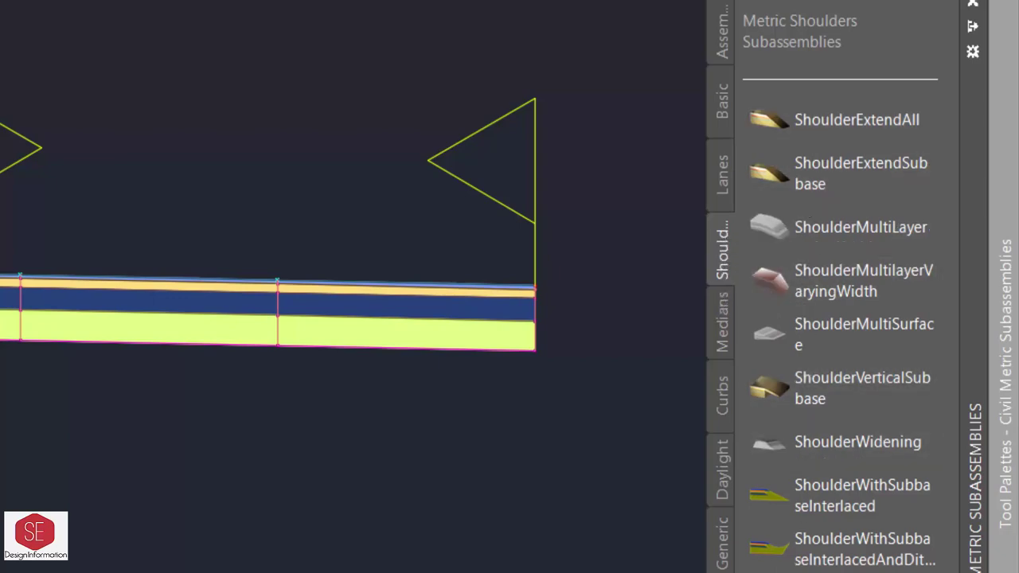
right_click(851, 126)
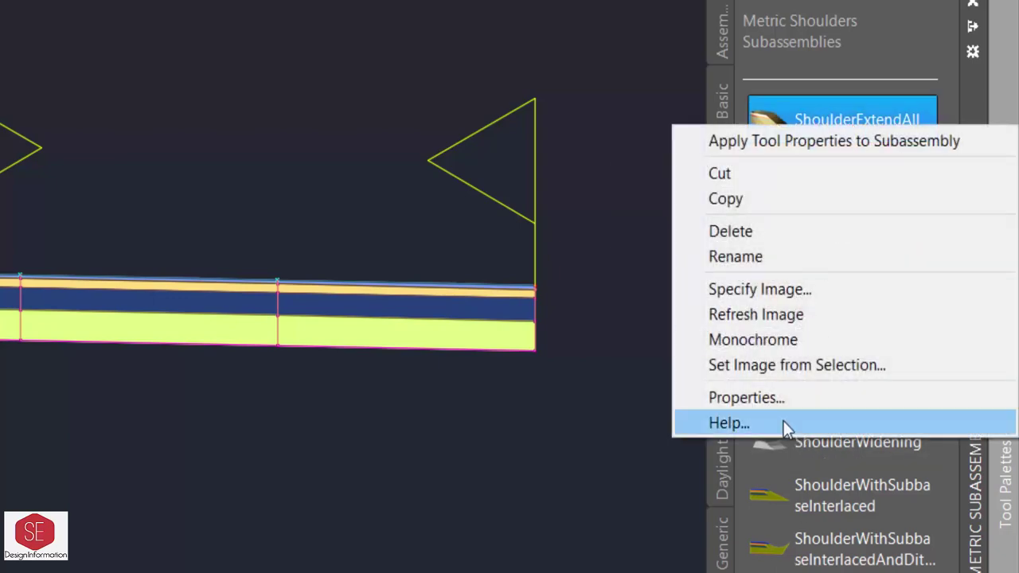
left_click(784, 421)
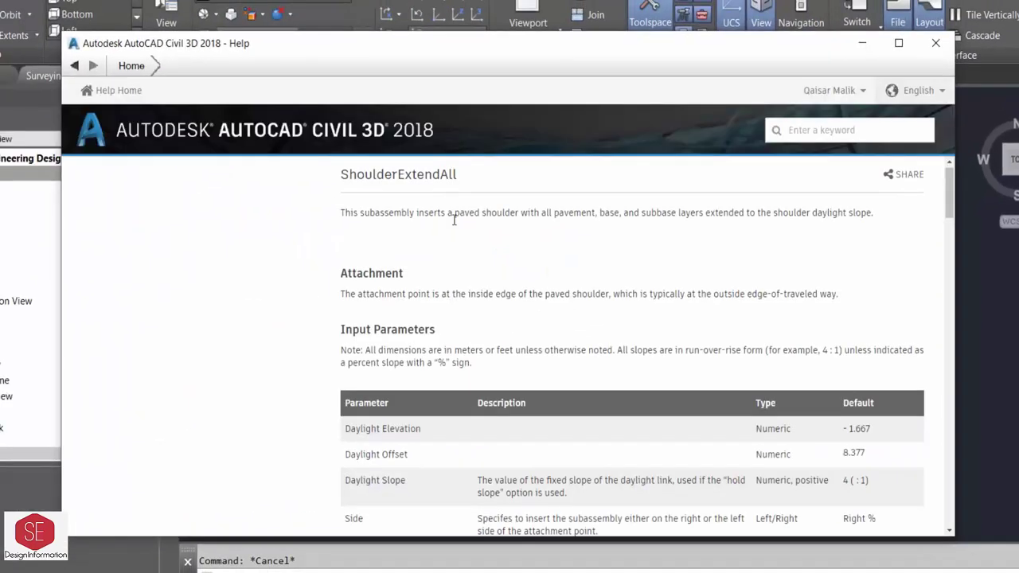
scroll(515, 240, "up", 1)
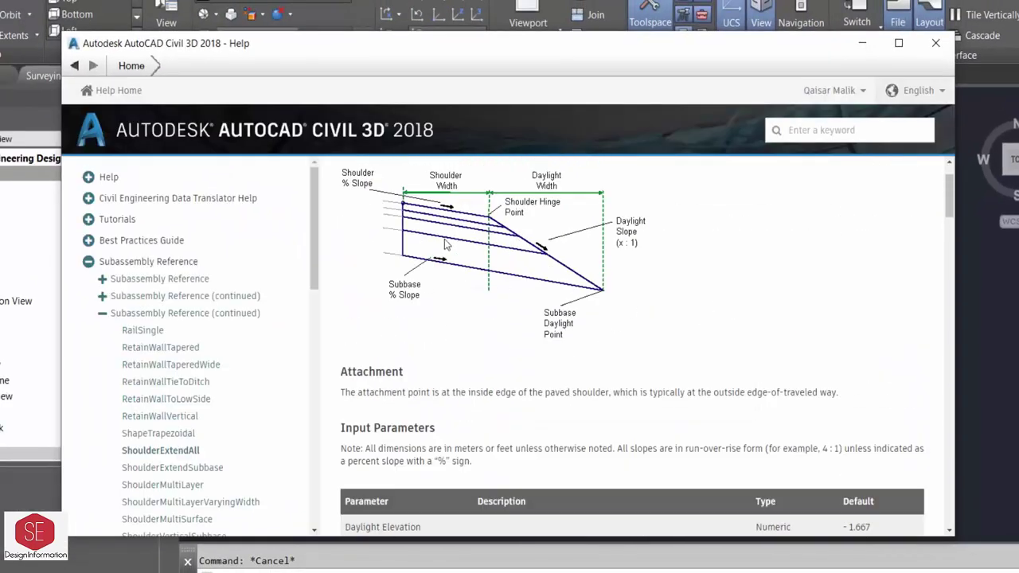
scroll(613, 301, "down", 3)
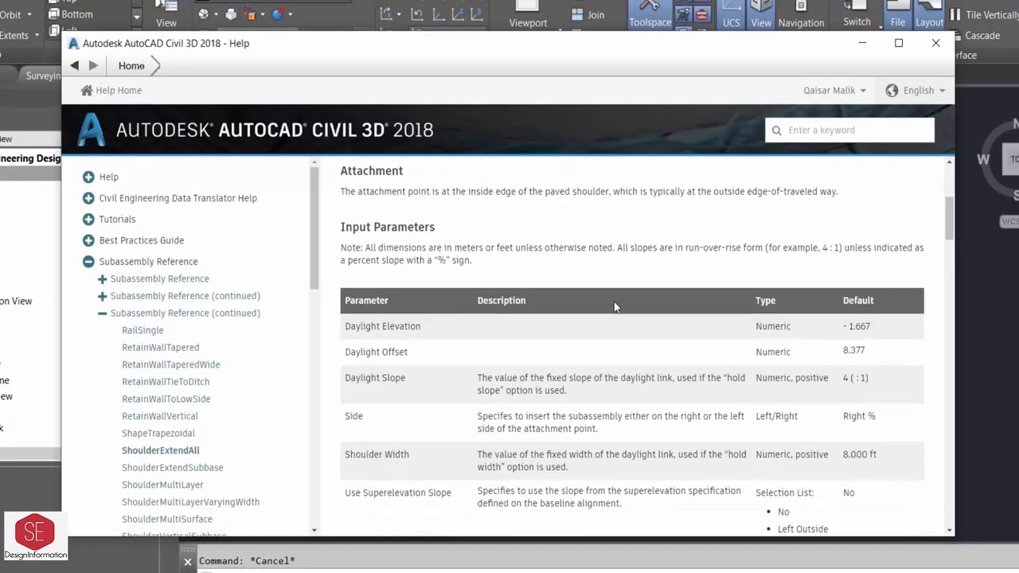
scroll(613, 302, "down", 2)
scroll(603, 414, "down", 3)
scroll(677, 422, "down", 3)
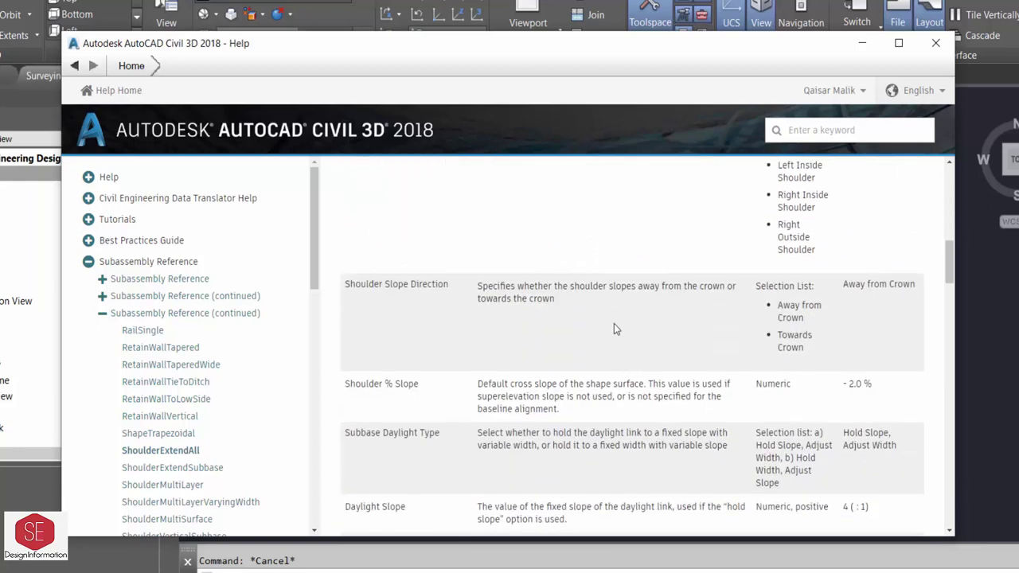
scroll(701, 228, "up", 3)
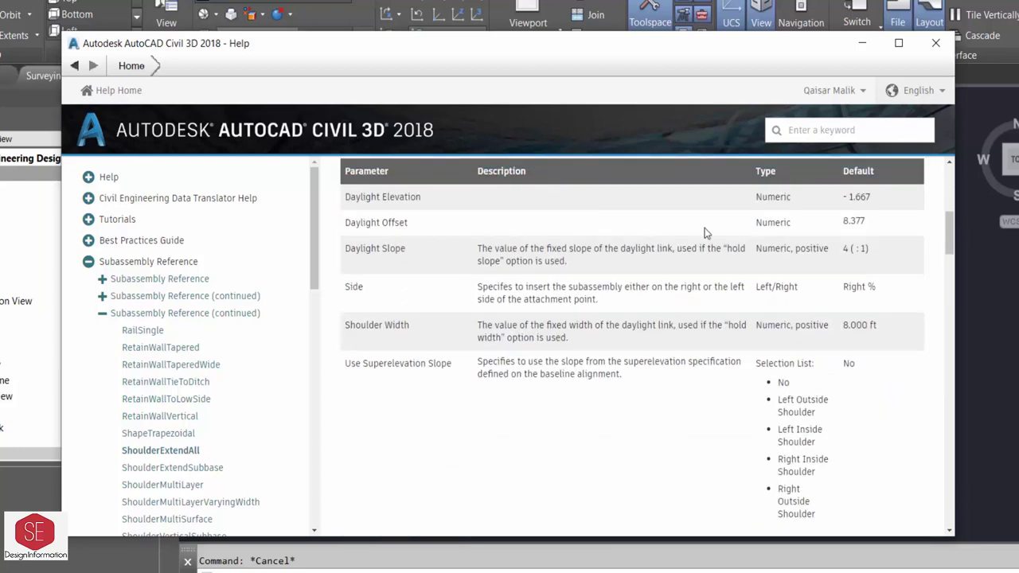
left_click(935, 44)
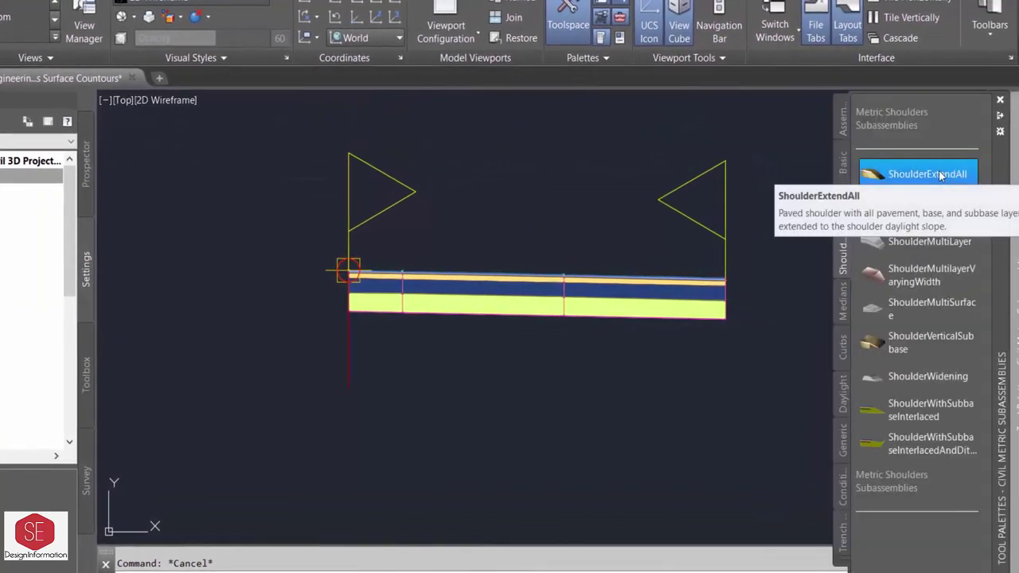
- Start adding ShoulderExtendAll and set its Shoulder Width to 2.4m
left_click(938, 173)
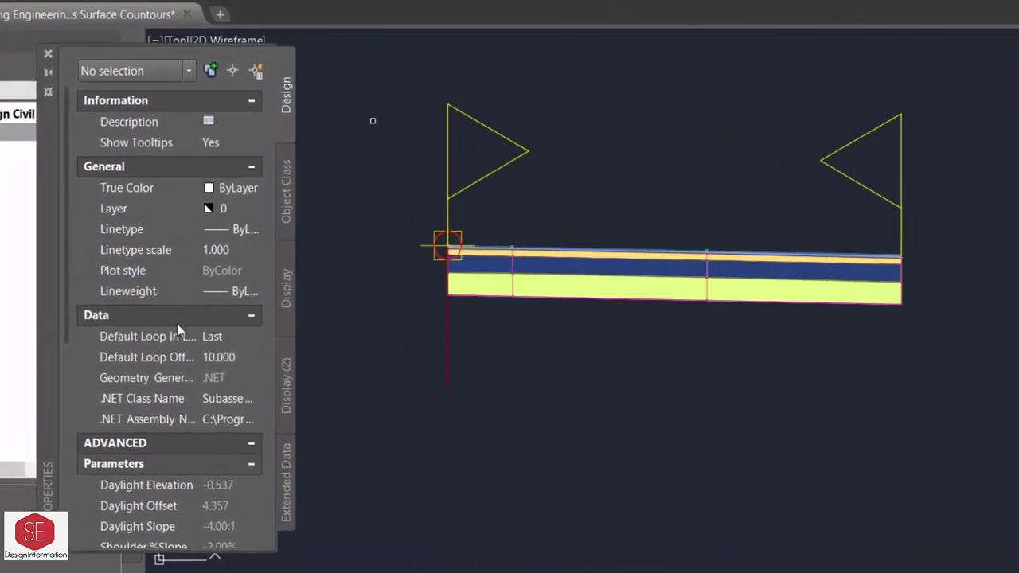
scroll(202, 298, "down", 2)
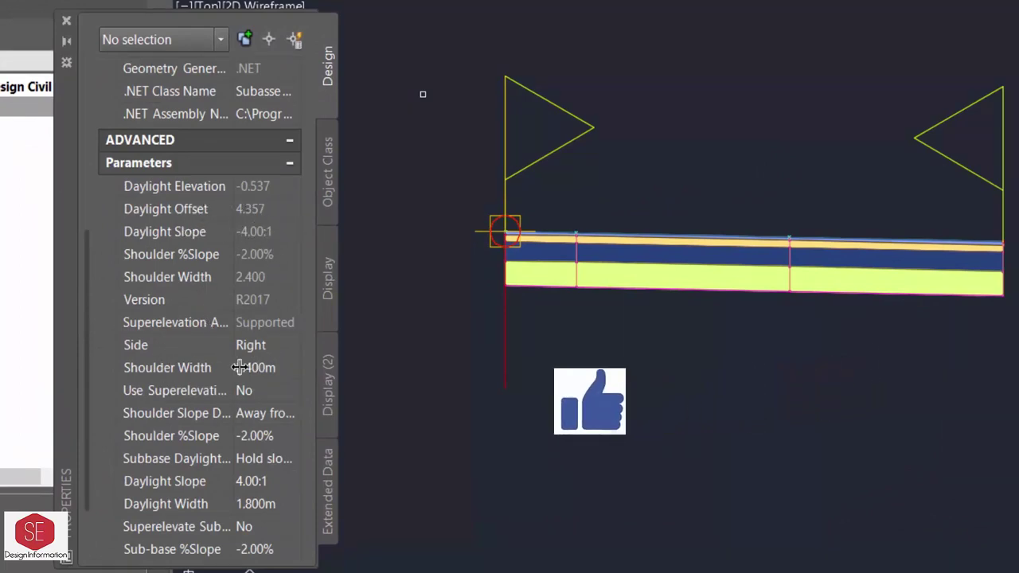
scroll(239, 367, "down", 2)
left_click(250, 272)
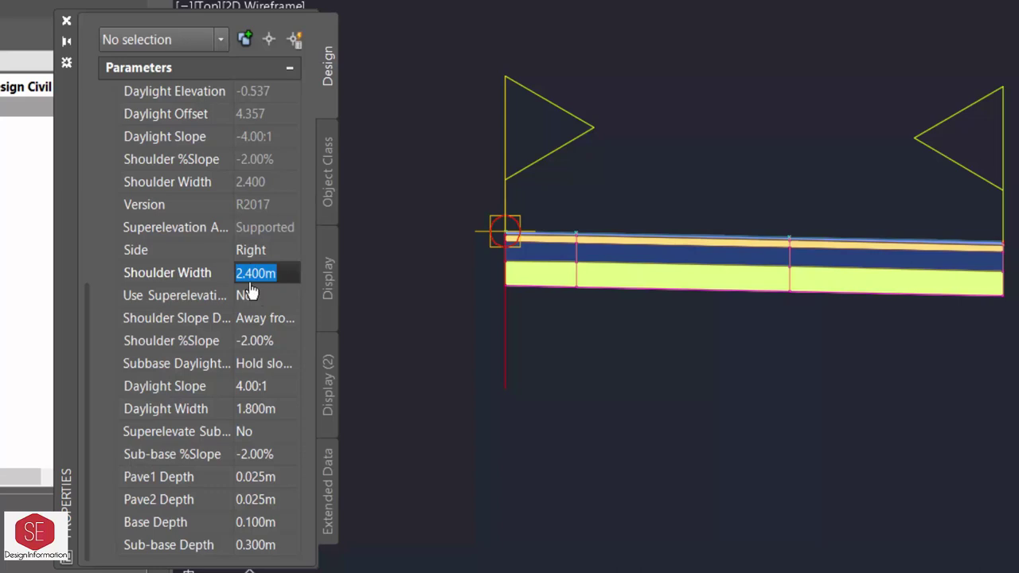
type("2.")
type("m")
key("Return")
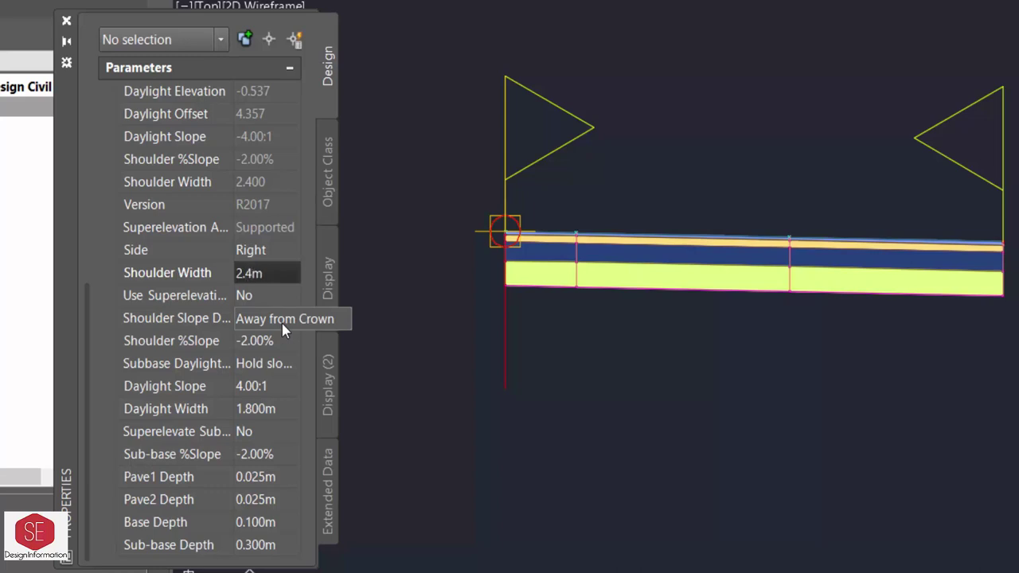
- Use Right Inside superelevation, a -4% shoulder slope and a 1:1 daylight slope
left_click(279, 296)
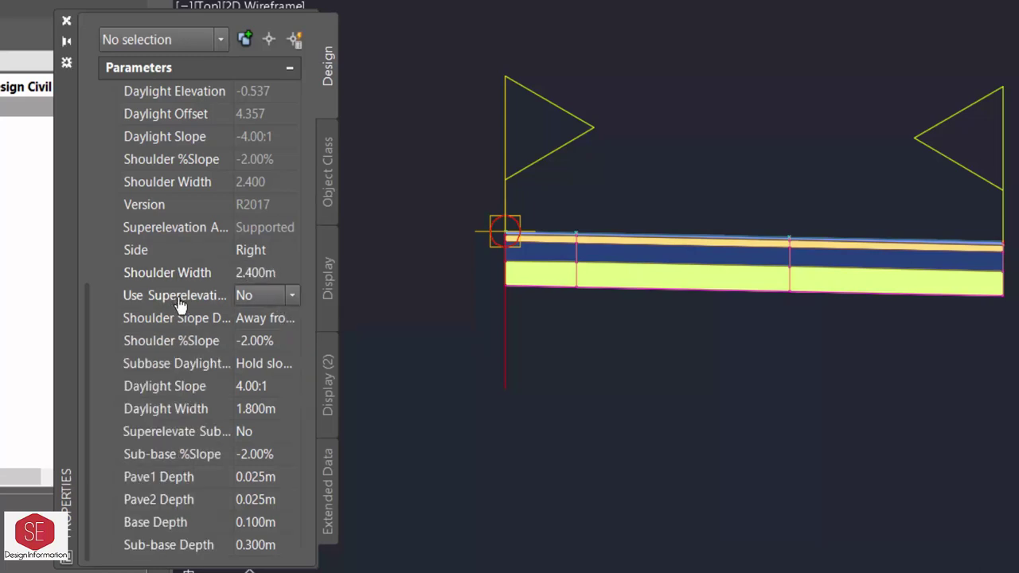
left_click(274, 294)
left_click(269, 386)
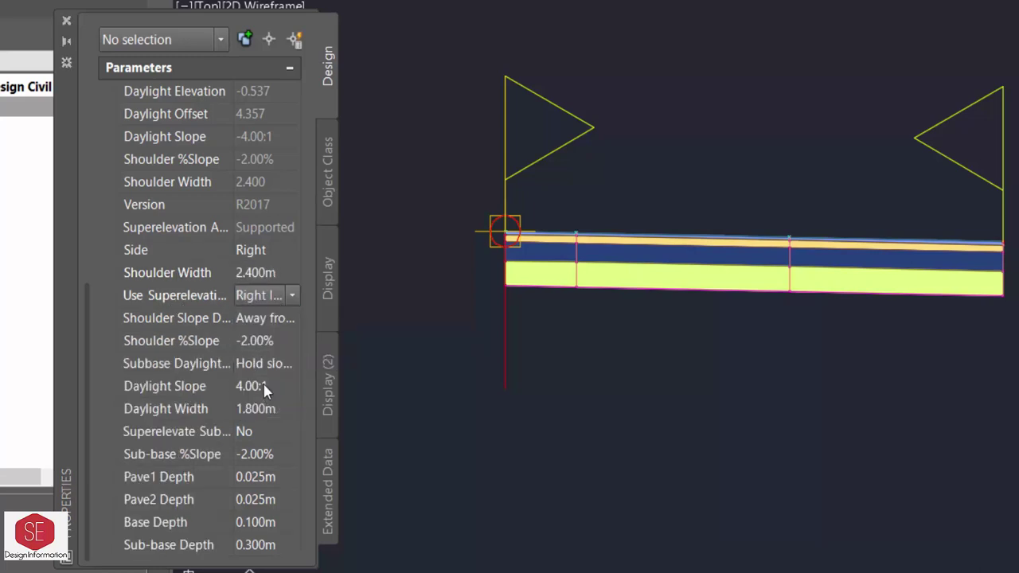
left_click(254, 340)
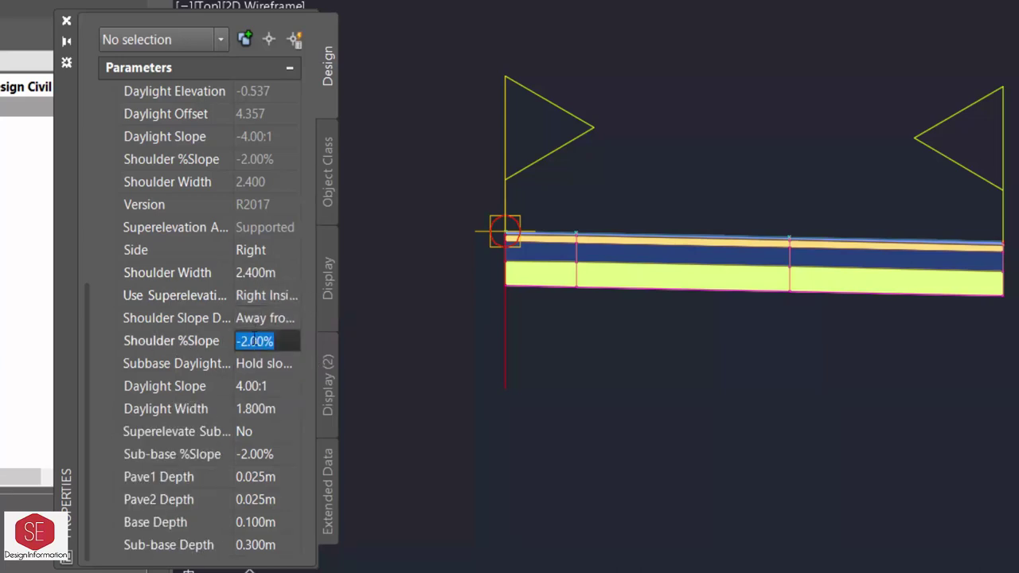
left_click(252, 343)
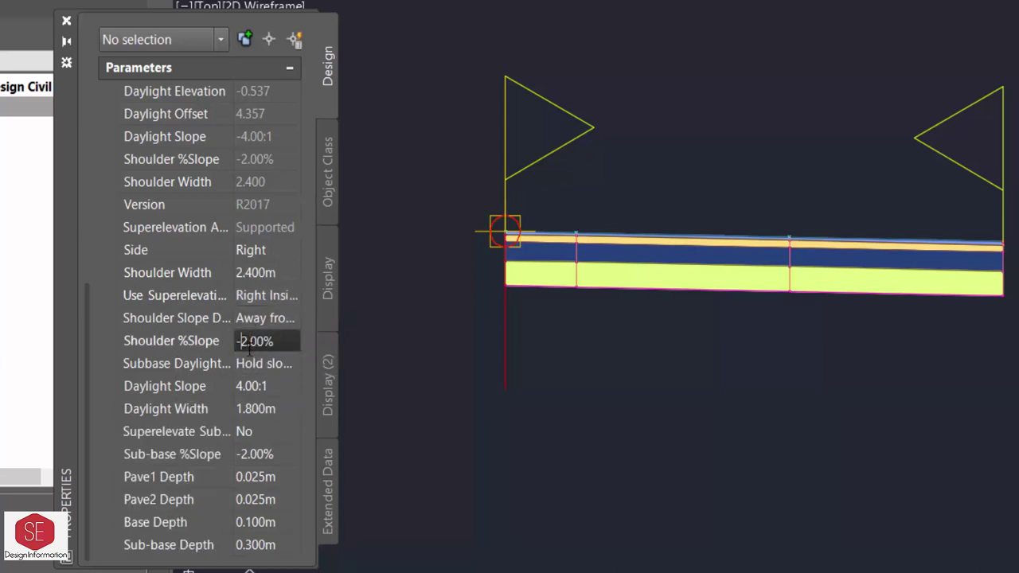
key("BackSpace")
type("4")
left_click(246, 389)
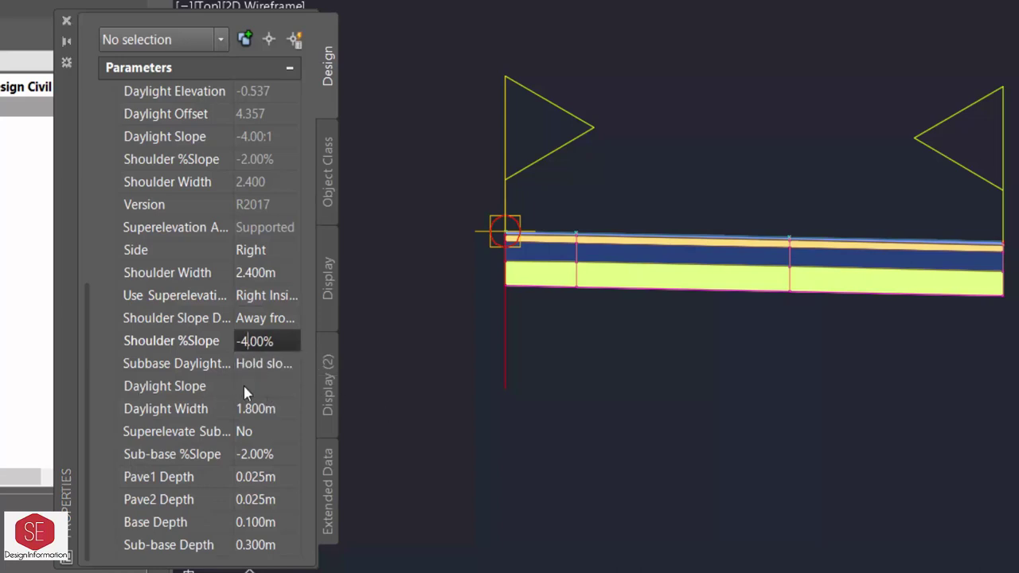
left_click(246, 387)
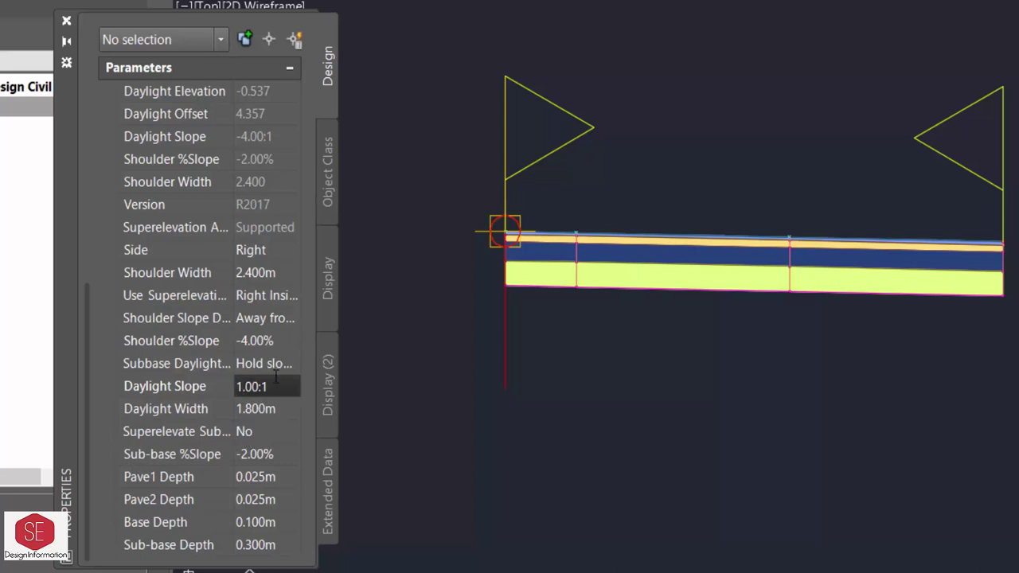
left_click(263, 410)
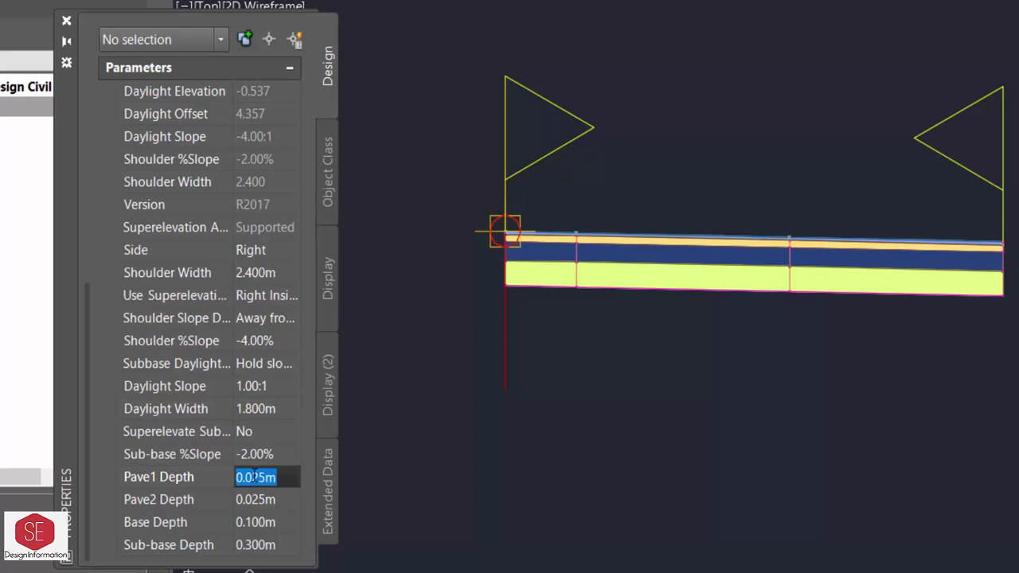
- Set the Pave1, Pave2, Base and Sub-base depths all to 0
type("0")
left_click(249, 499)
type("0")
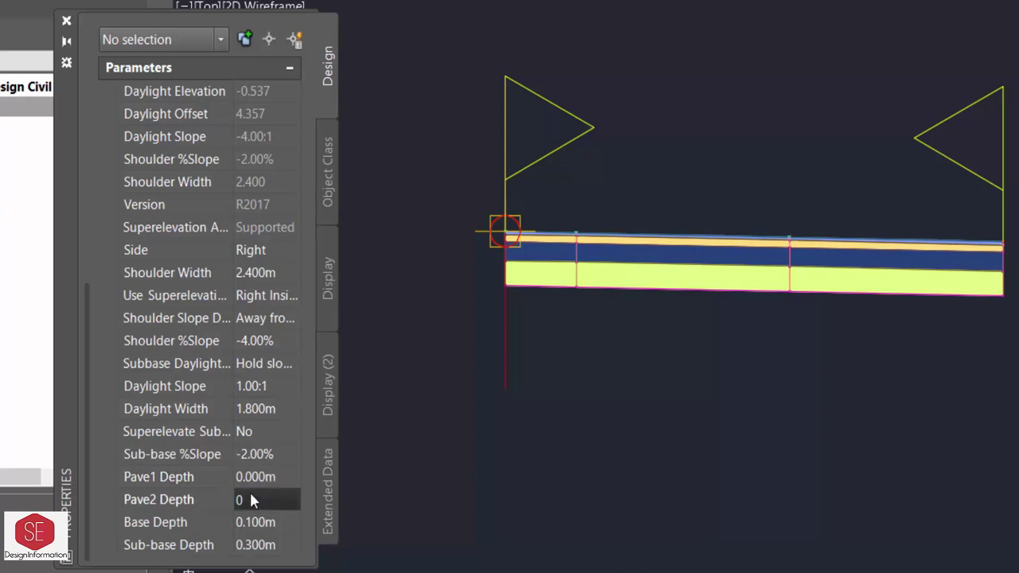
key("Tab")
type("0")
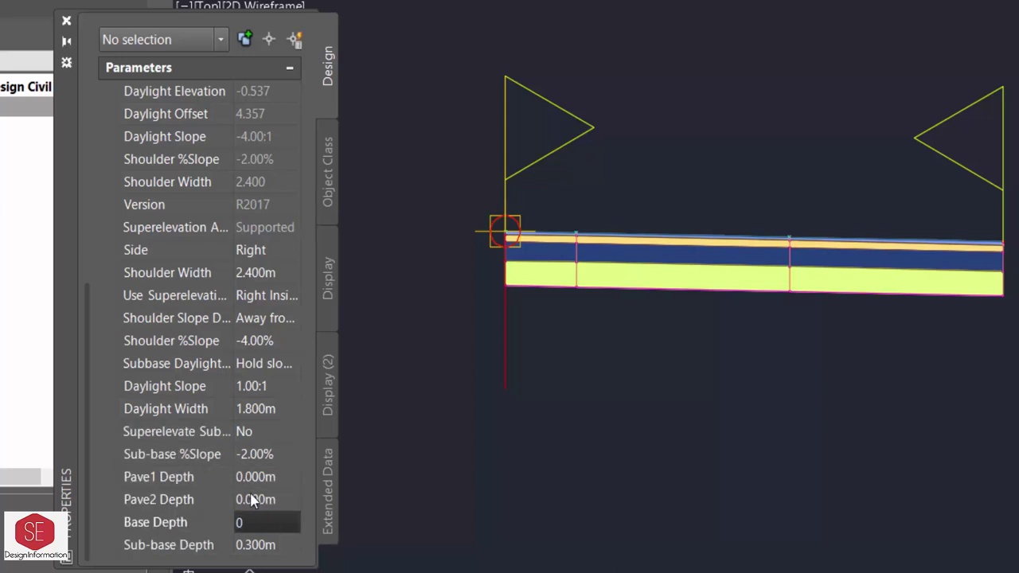
key("Tab")
type("0")
key("Return")
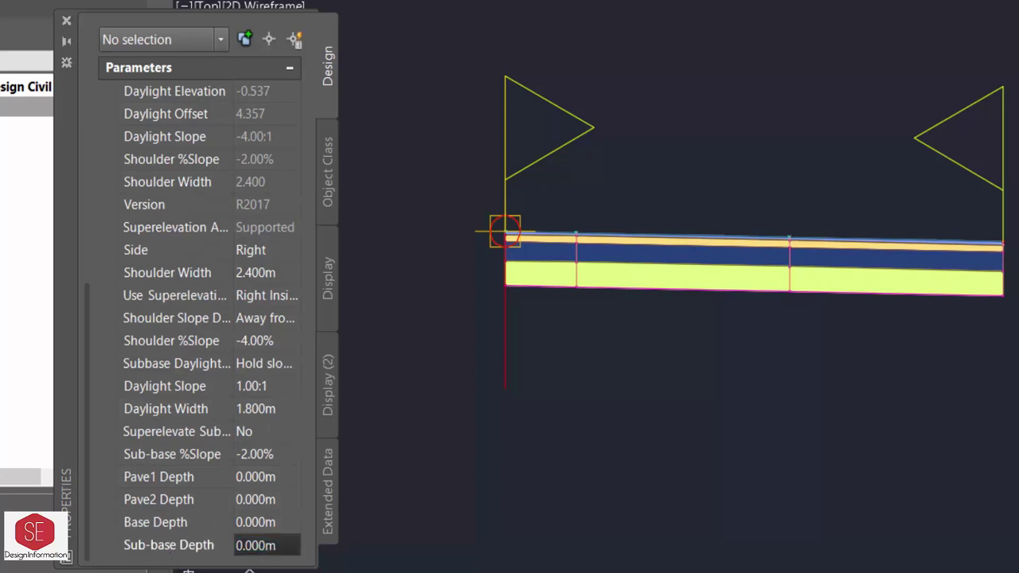
scroll(504, 231, "up", 5)
scroll(654, 288, "up", 4)
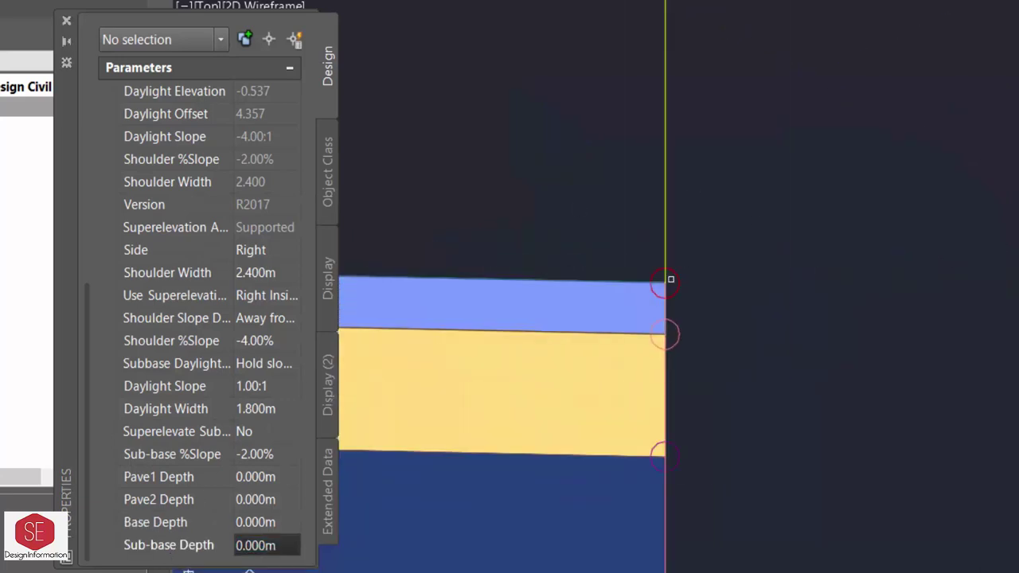
- Attach the shoulder at the lane's outer marker with an RS_ prefixed name, then end the command
left_click(670, 279)
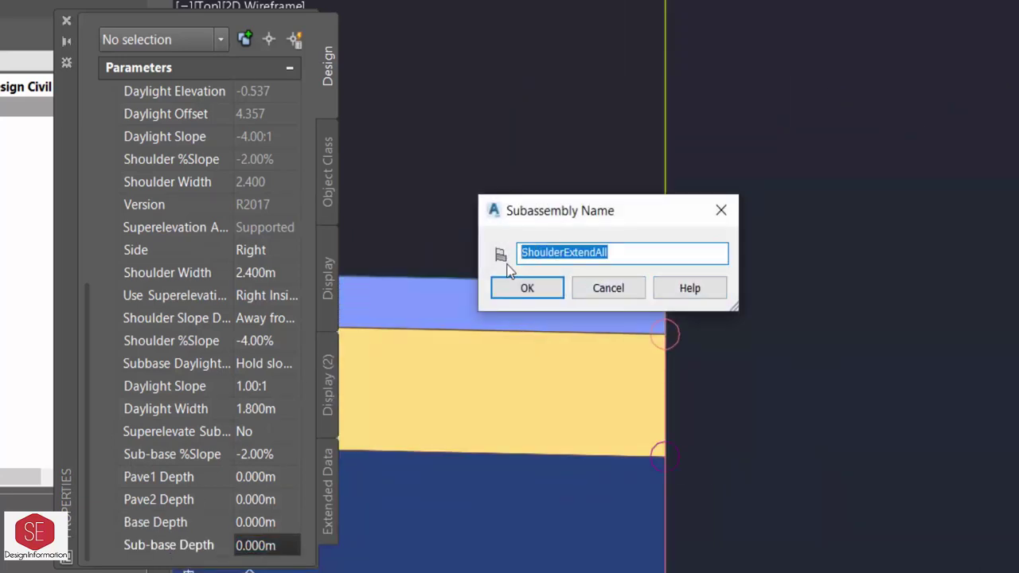
type("RS_Shoulder")
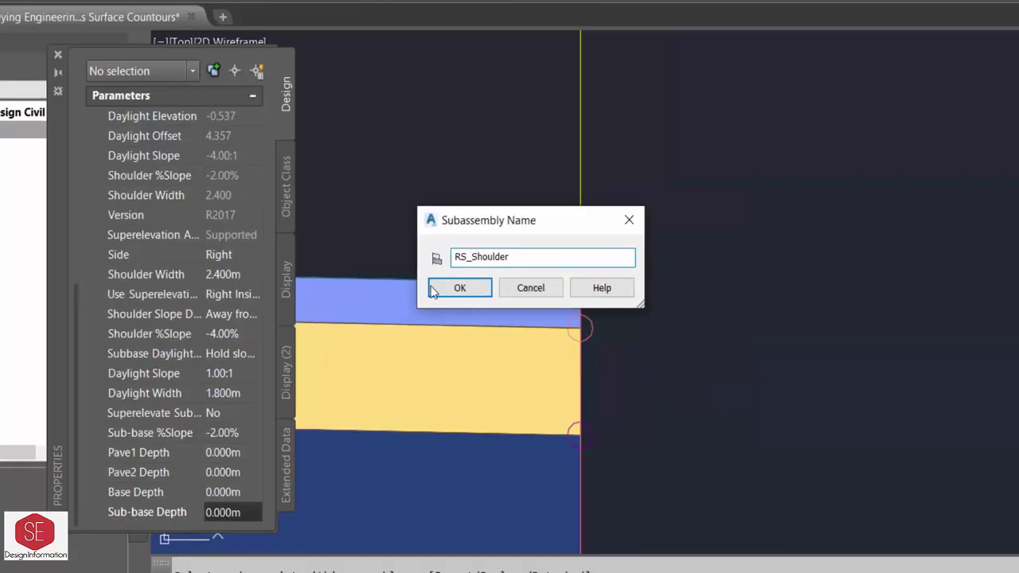
left_click(526, 287)
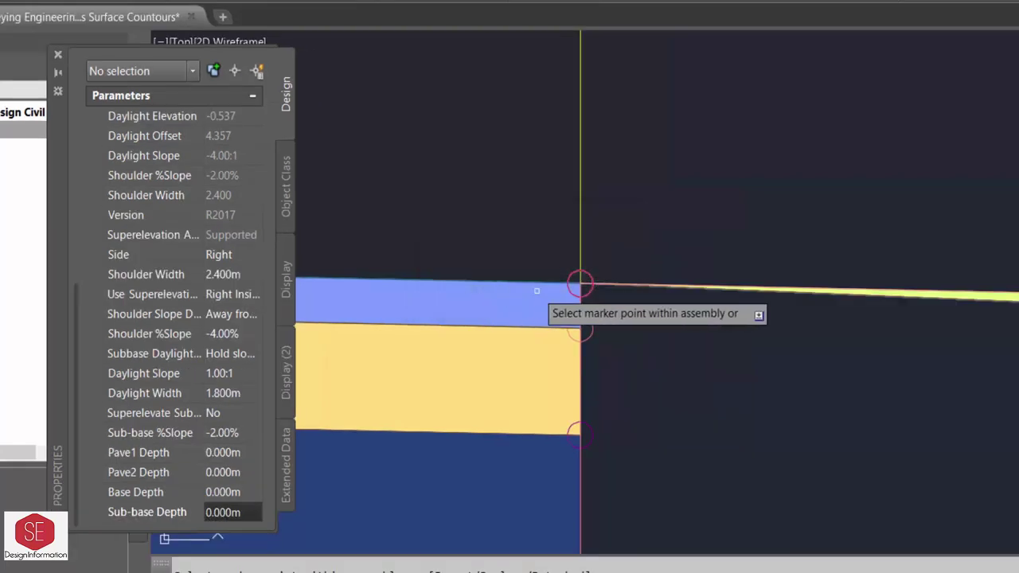
scroll(552, 315, "down", 3)
scroll(590, 315, "up", 3)
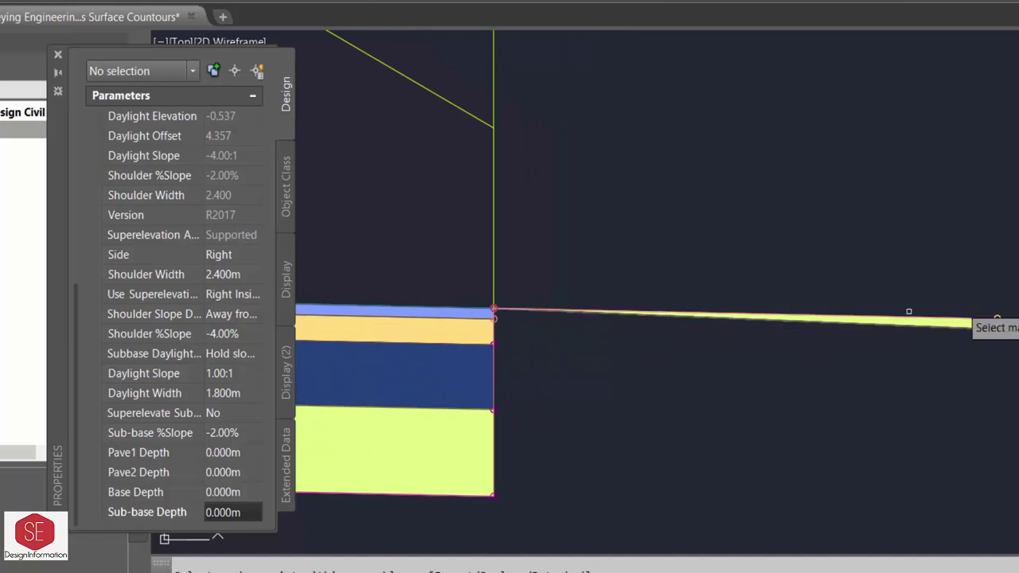
key("Return")
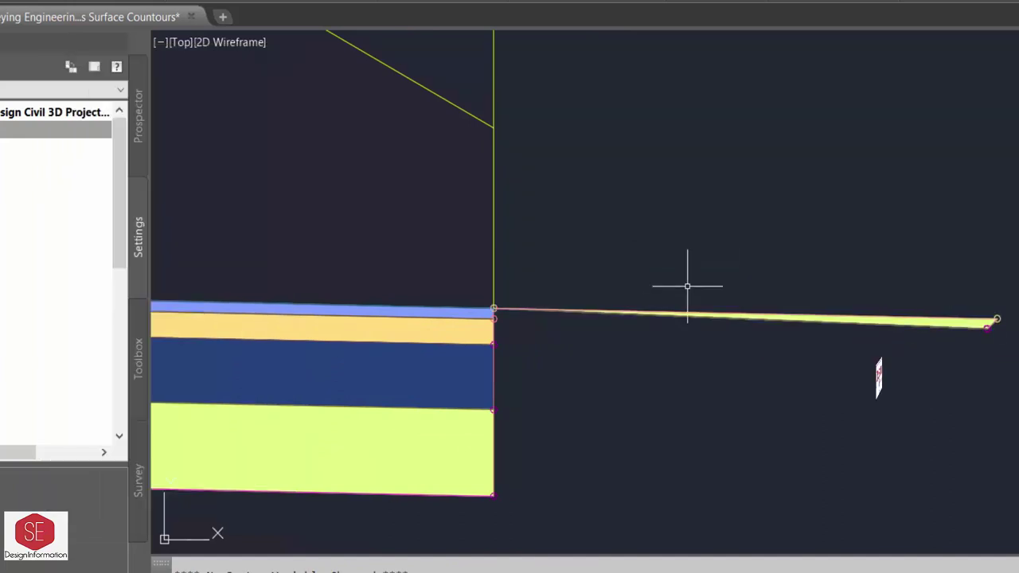
- Select the shoulder and set depths Pave1 0.050, Pave2 0.120, Base 0.300, Sub-base 0.400
left_click(759, 318)
scroll(215, 442, "down", 5)
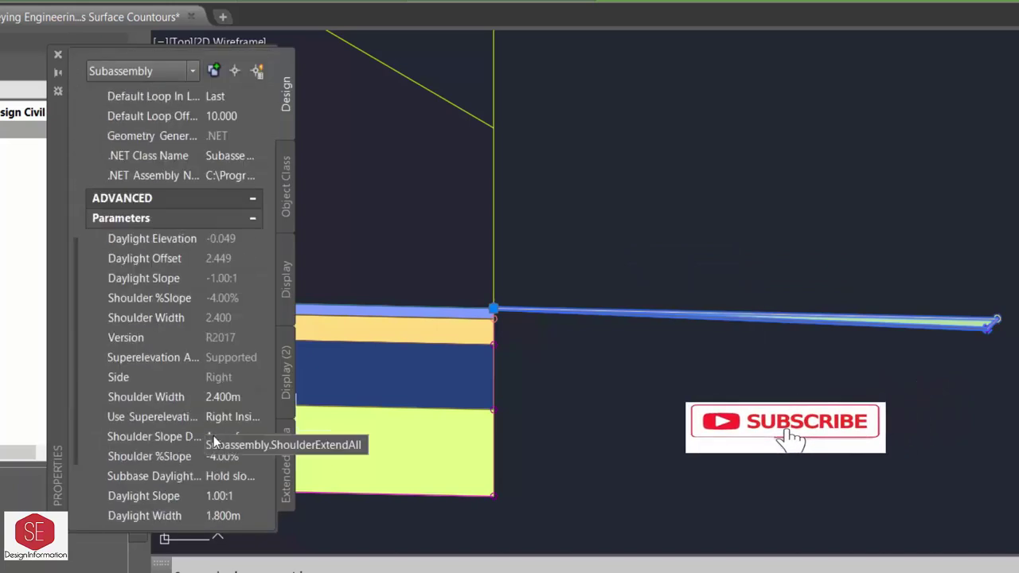
scroll(243, 299, "down", 2)
left_click(189, 454)
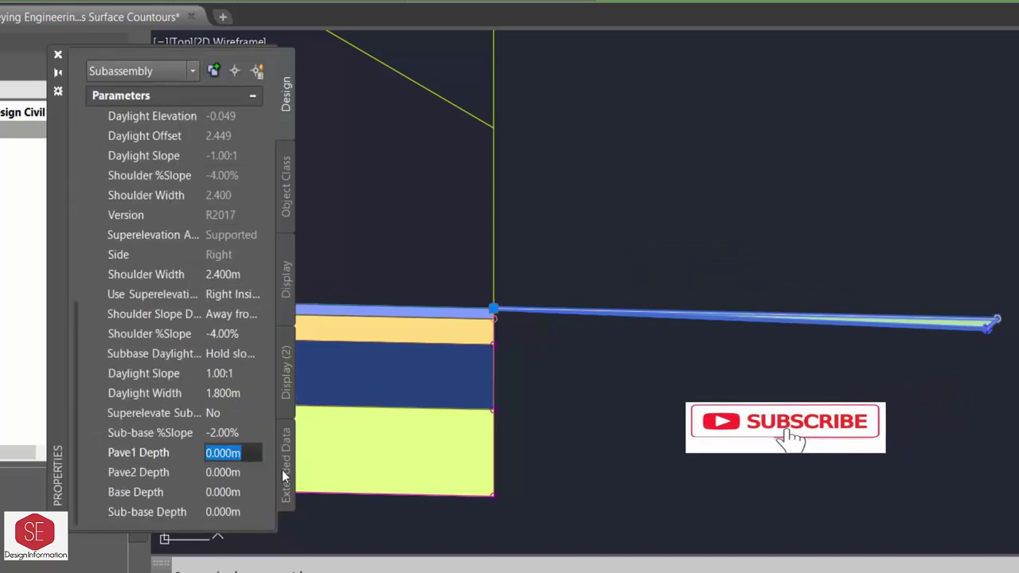
type("0.")
key("Return")
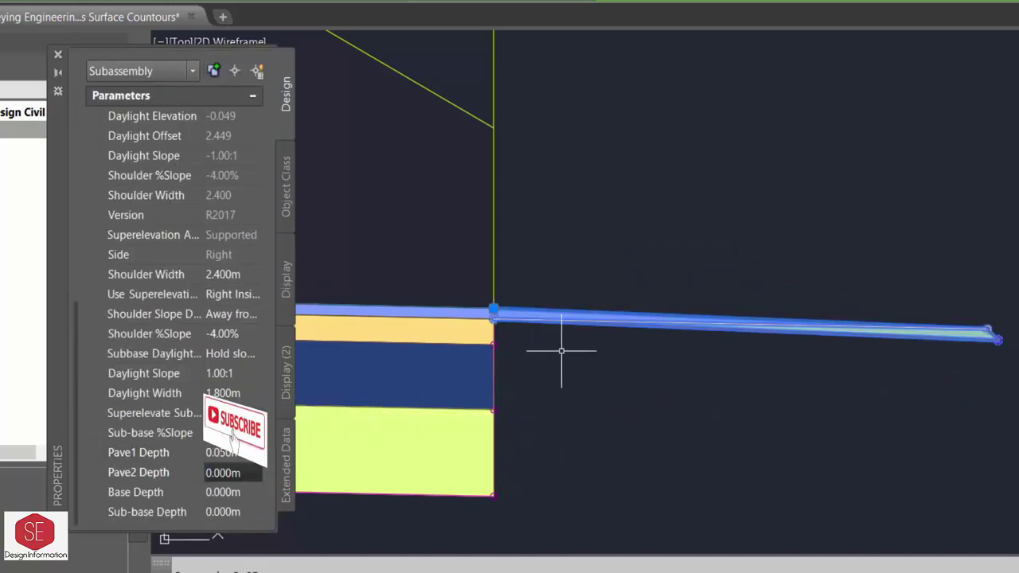
left_click(191, 473)
type("0.12")
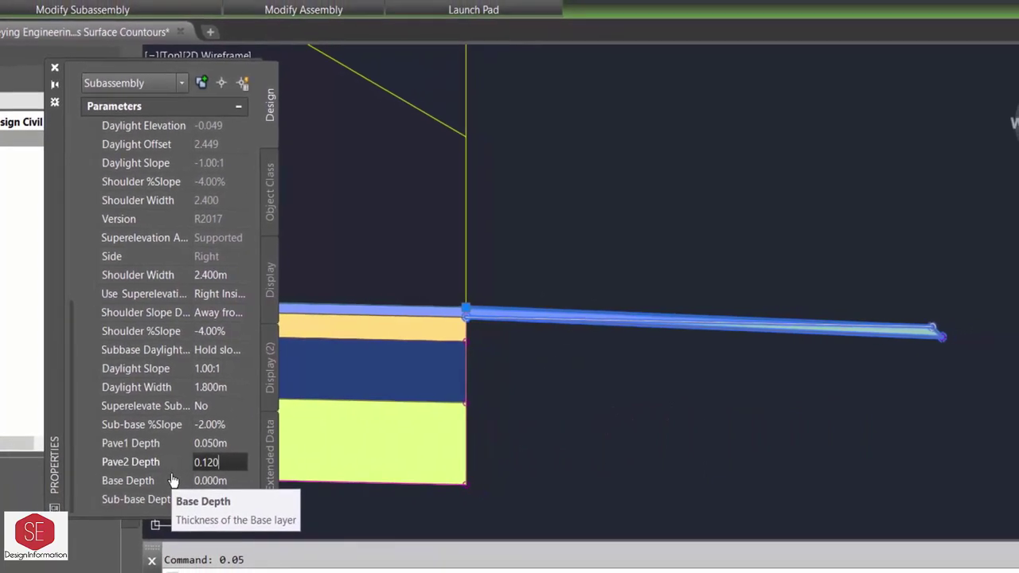
key("Return")
left_click(183, 492)
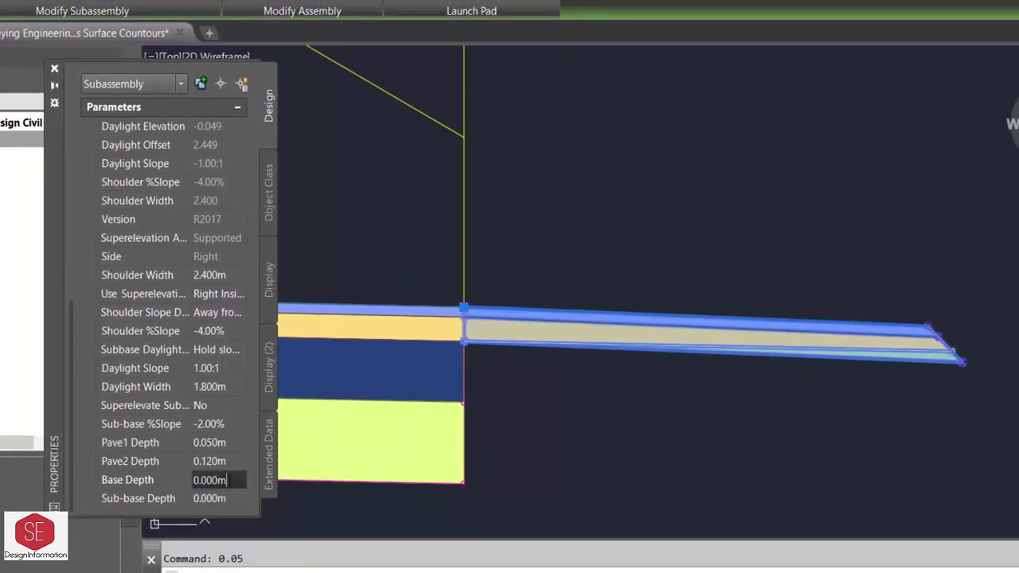
left_click(168, 487)
type(".3")
left_click(169, 498)
left_click(207, 503)
type(".4")
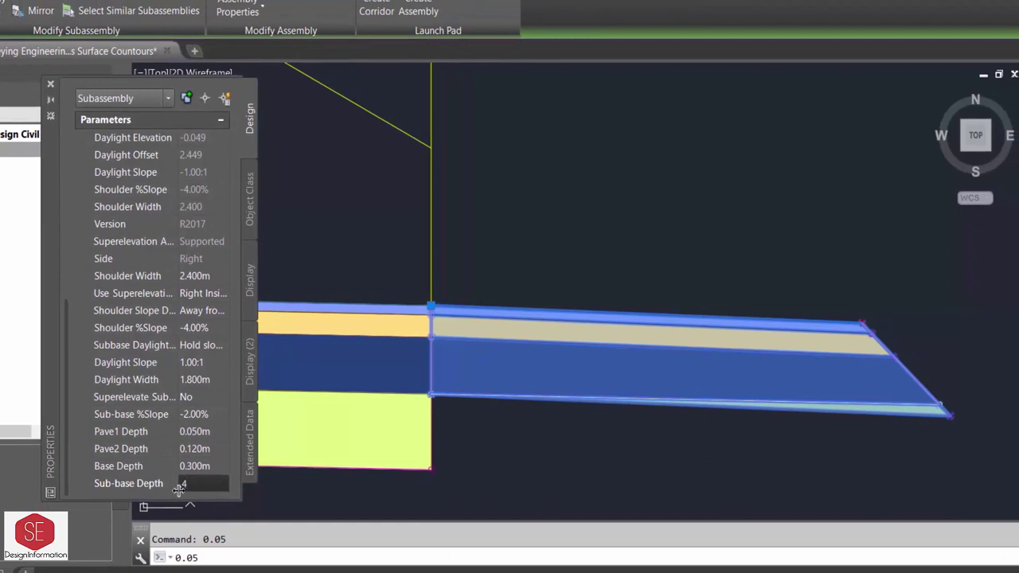
key("Return")
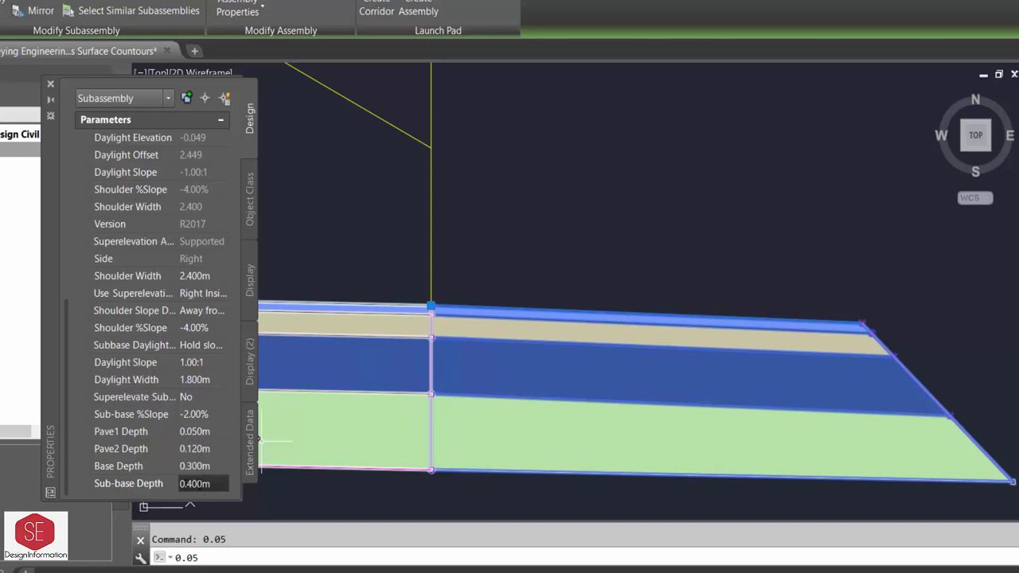
- Change Pave2 Depth to 0 and Sub-base Depth to 0.52, then deselect
left_click(196, 467)
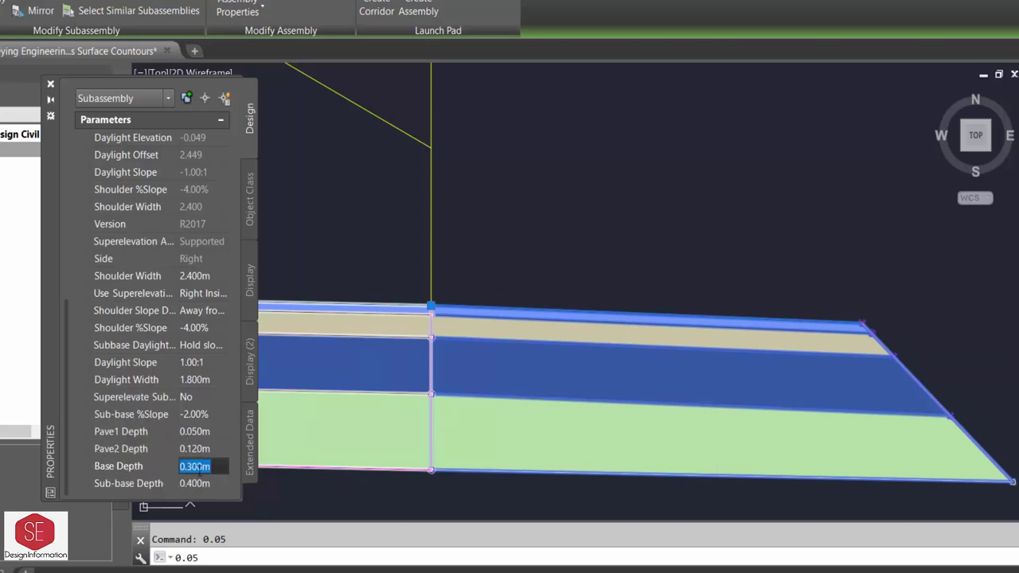
key("Return")
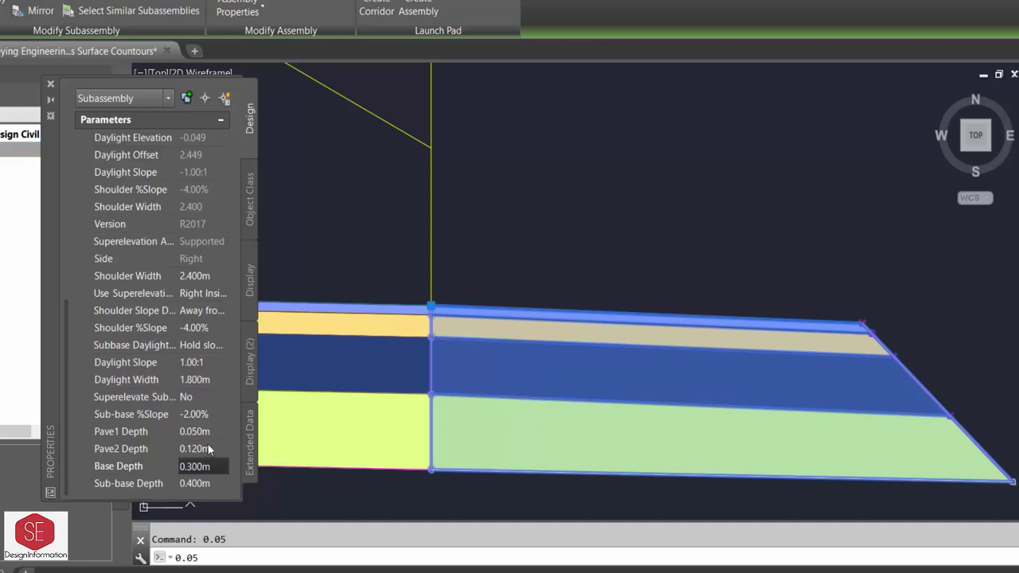
left_click(195, 466)
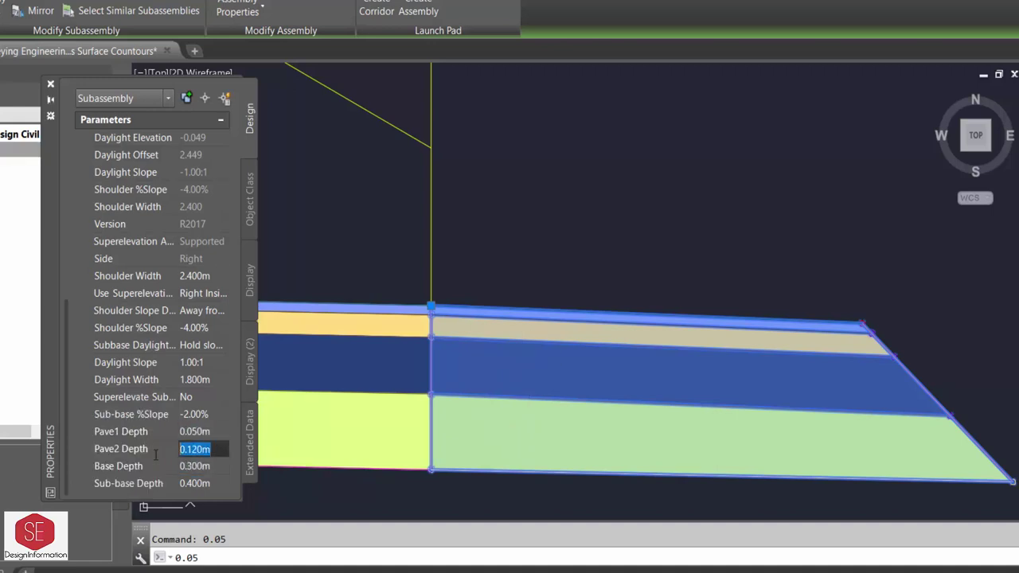
type("0")
left_click(156, 464)
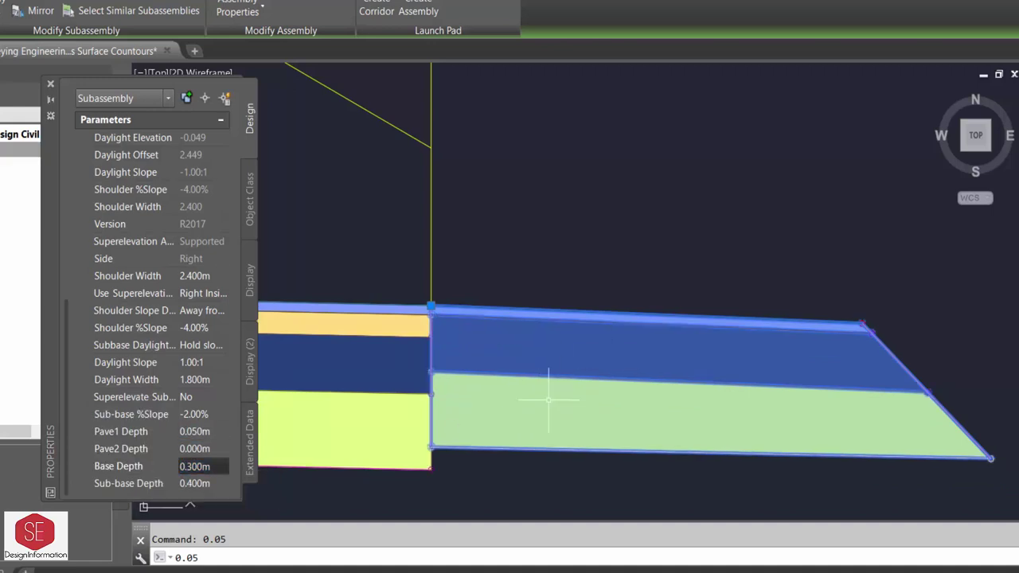
left_click(210, 484)
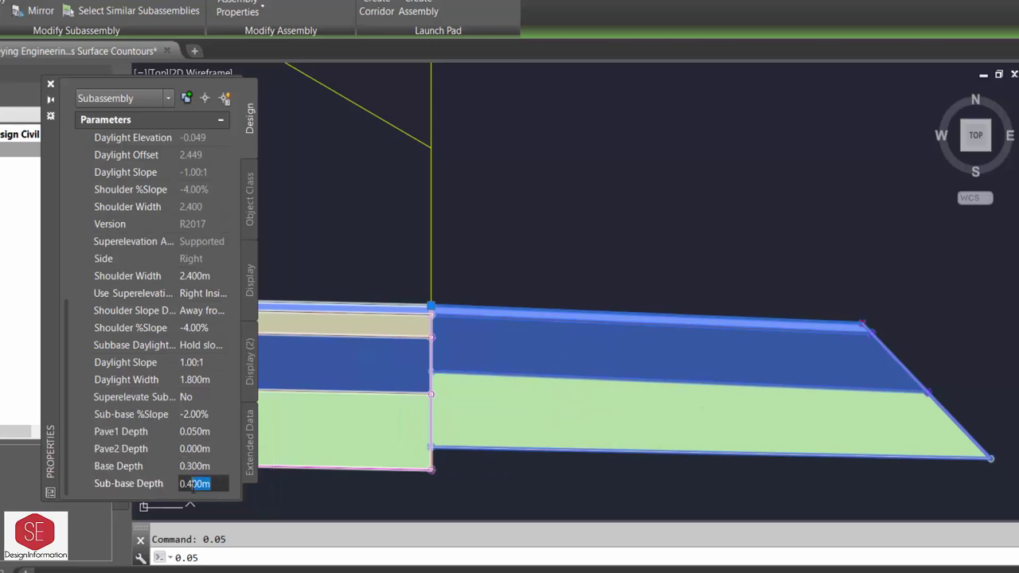
type("0.52")
key("Return")
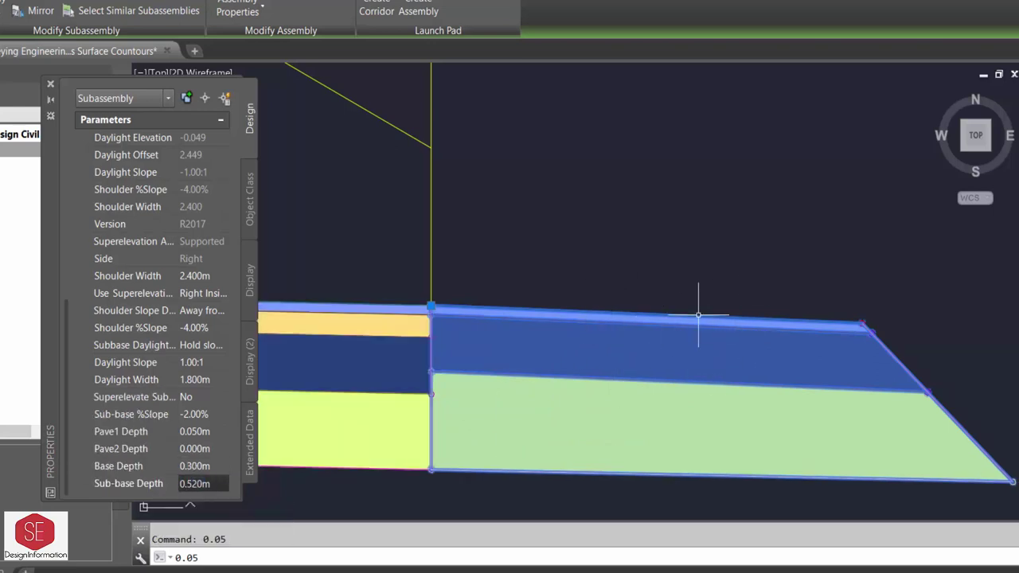
key("Escape")
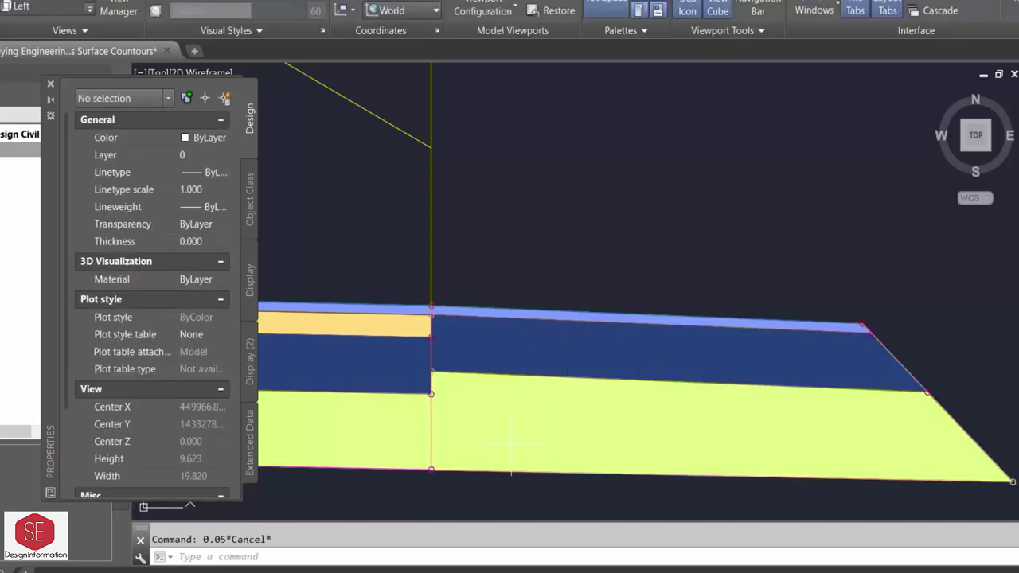
- Reselect the right shoulder and set Pave2 Depth 0.12 and Sub-base Depth 0.4
left_click(524, 371)
scroll(203, 423, "down", 5)
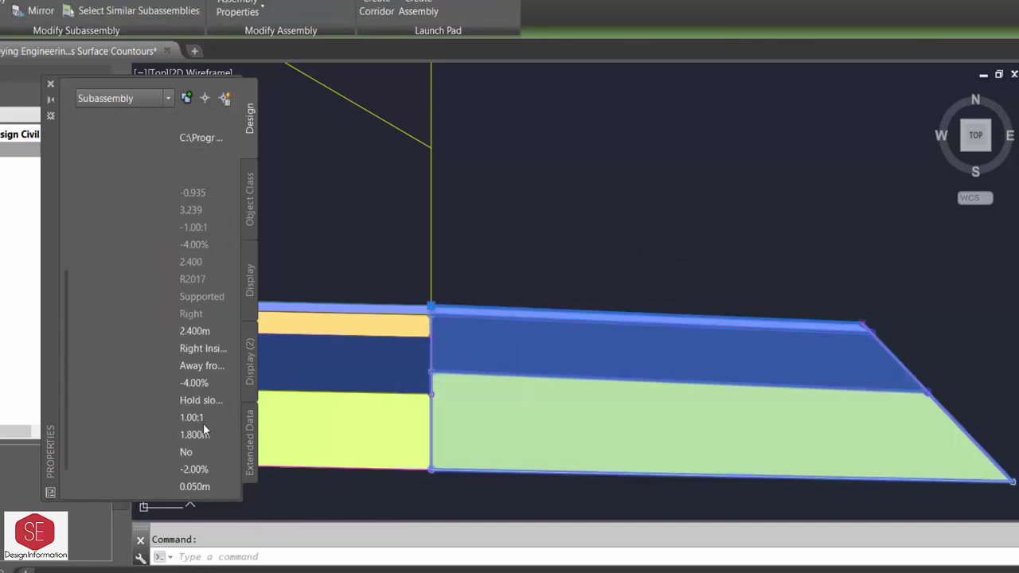
scroll(189, 464, "down", 1)
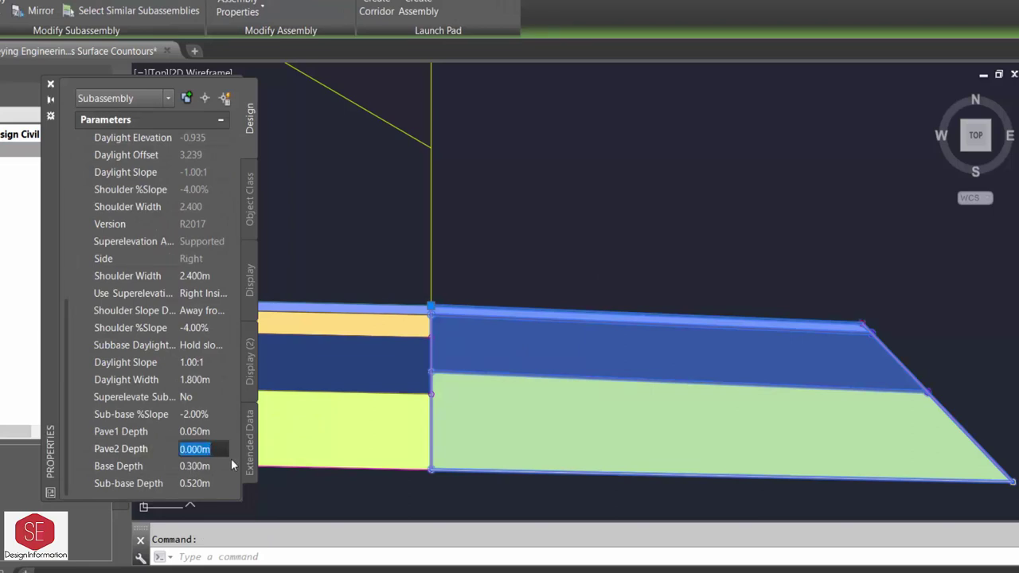
type("0.12")
key("Tab")
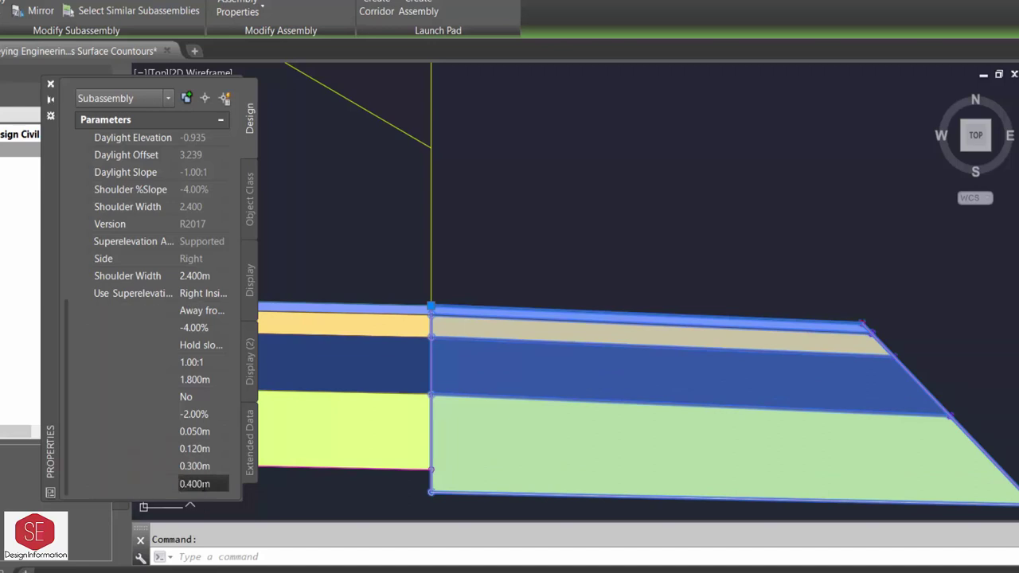
key("Return")
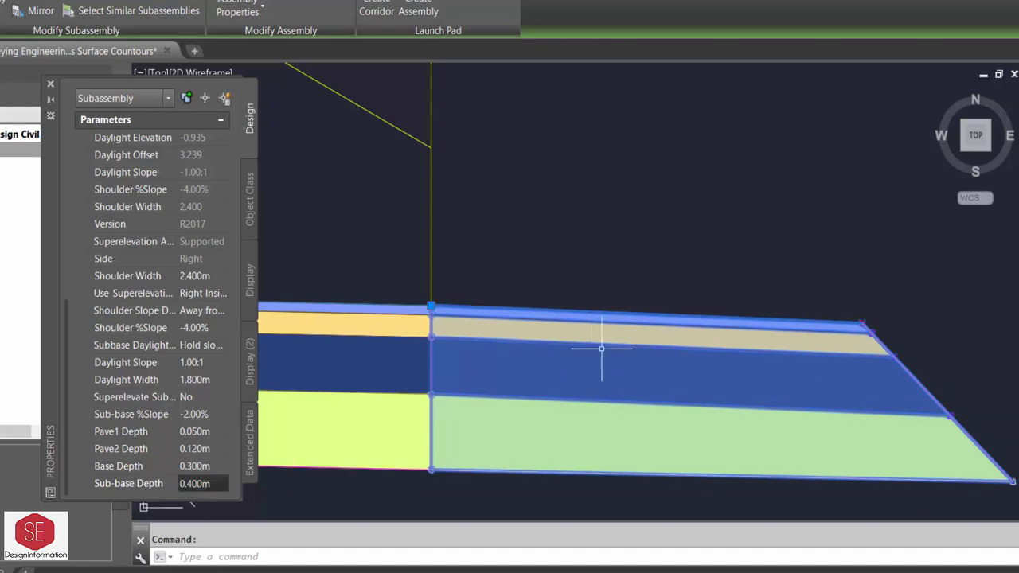
- Deselect the shoulder and bring up the Tool Palettes subassembly library with Ctrl+3
key("Escape")
scroll(686, 286, "down", 4)
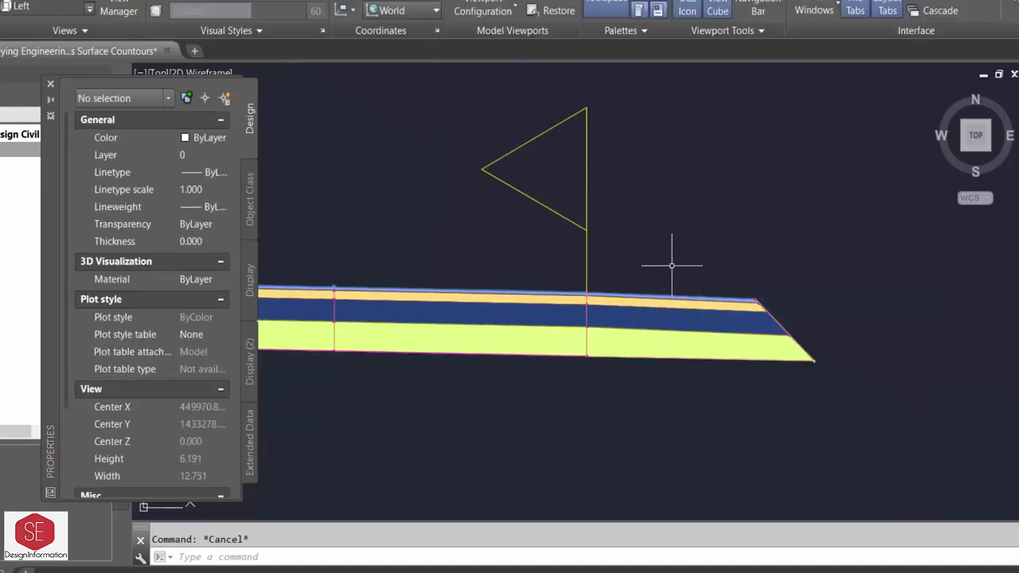
scroll(692, 255, "down", 2)
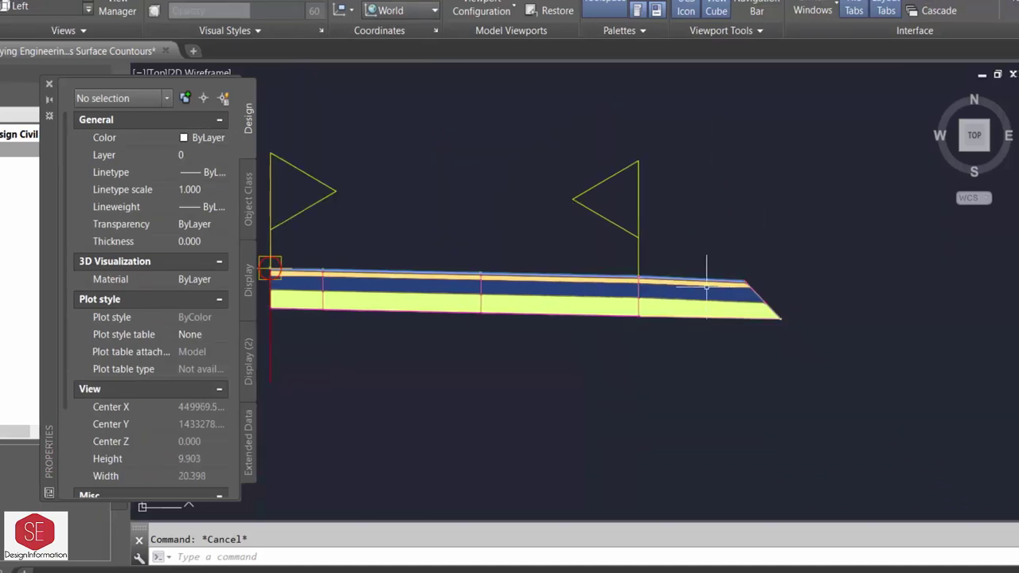
scroll(768, 243, "up", 4)
scroll(748, 287, "up", 1)
scroll(724, 234, "down", 1)
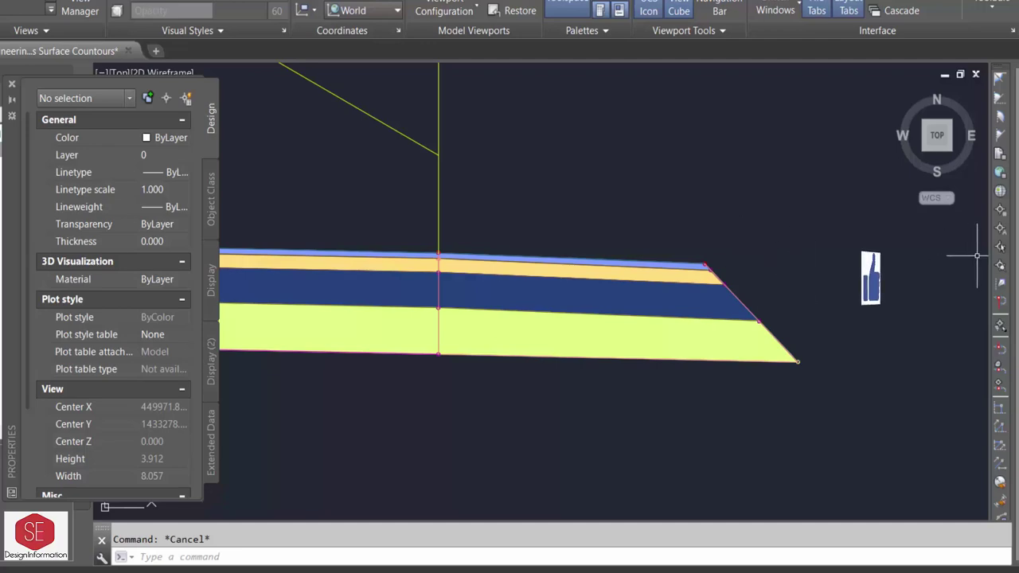
key("ctrl+3")
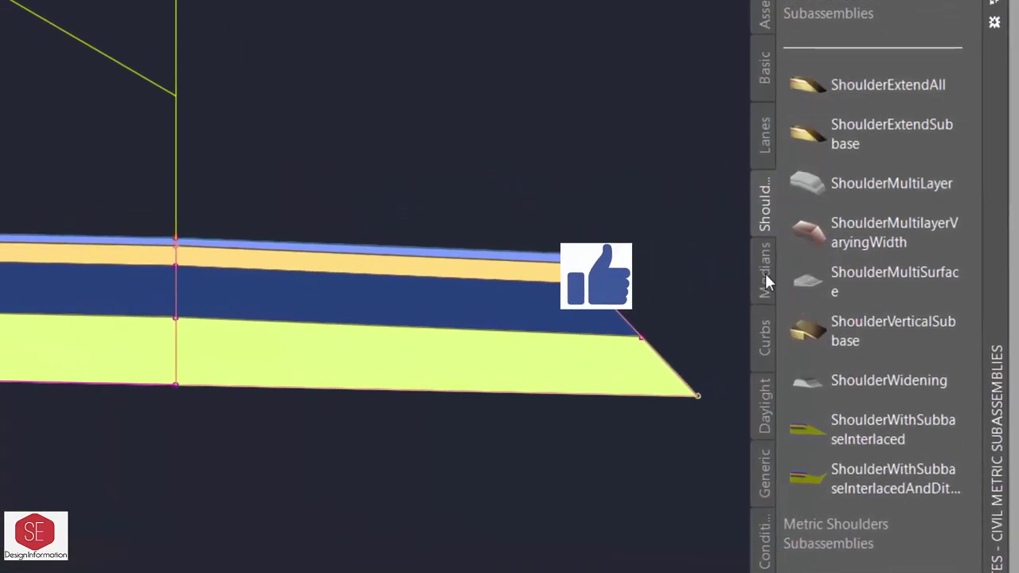
- Choose MedianFlushWithBarrier and set its left and right widths to 0.5m
left_click(765, 275)
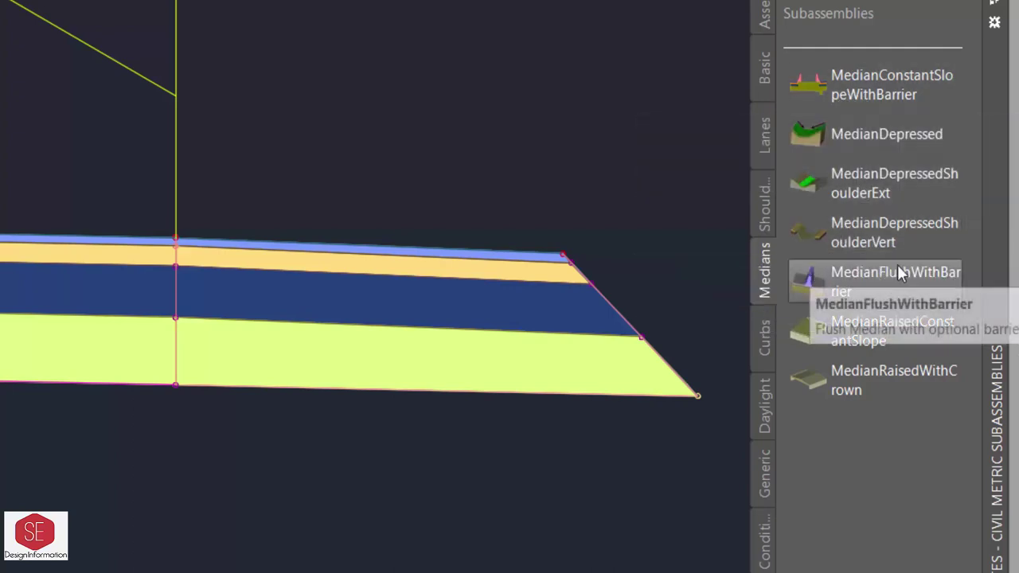
left_click(824, 276)
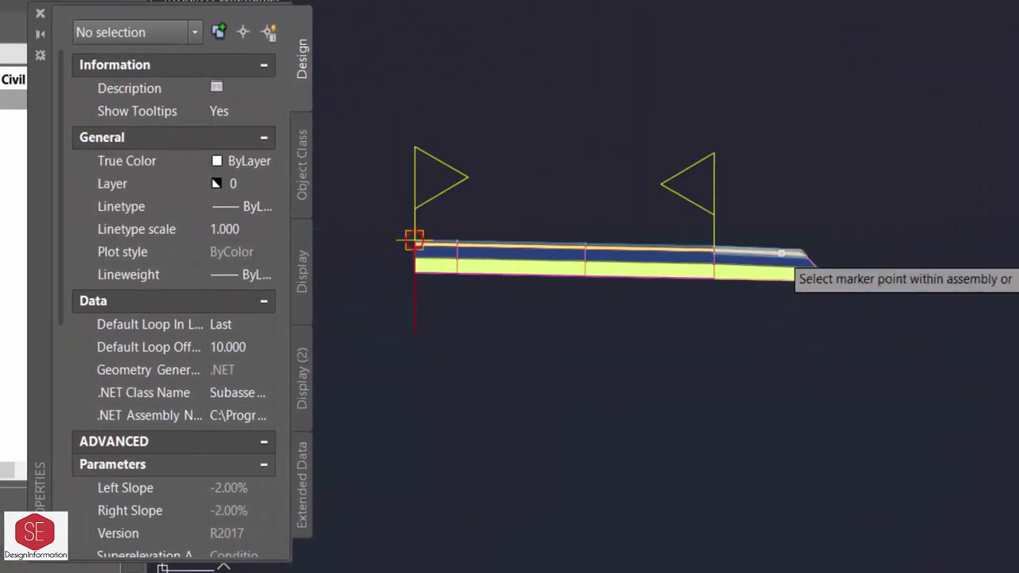
scroll(160, 316, "down", 3)
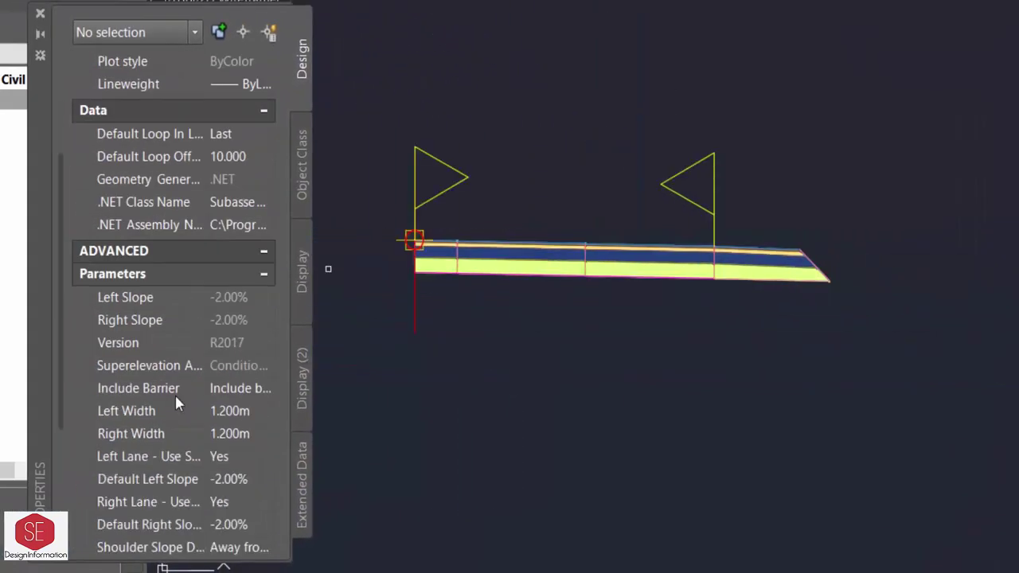
scroll(176, 398, "down", 2)
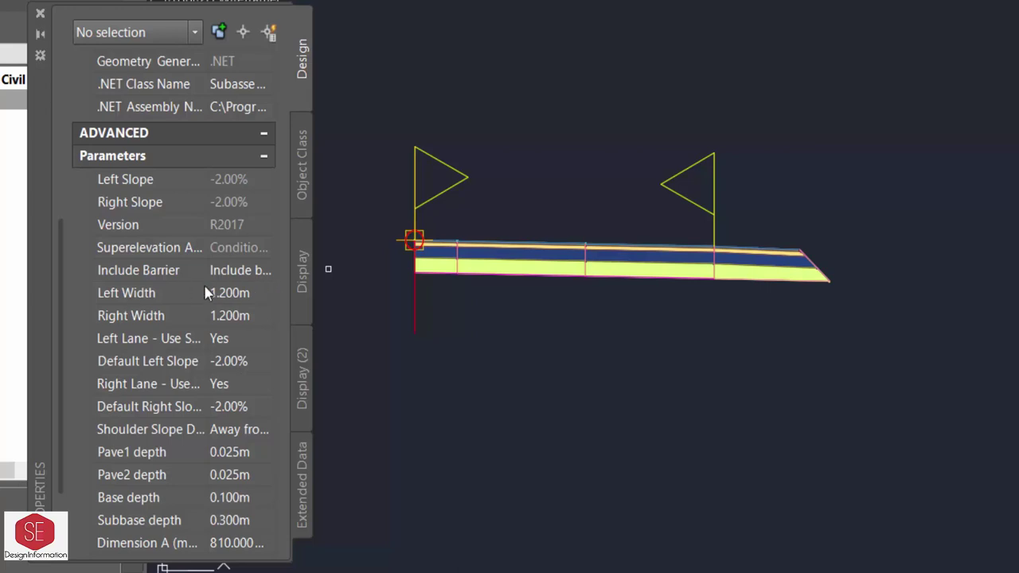
left_click(231, 293)
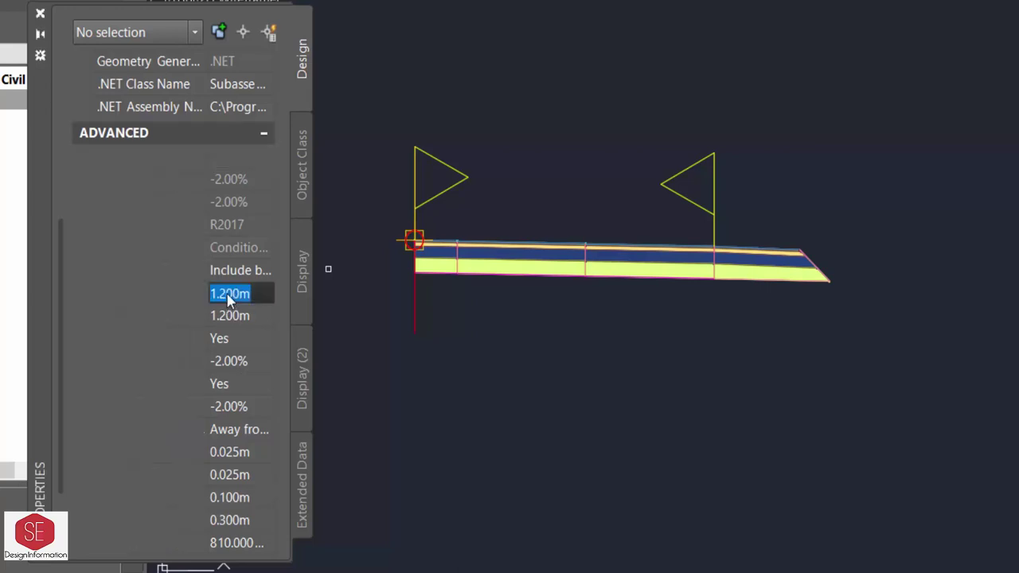
key("BackSpace")
type(".5")
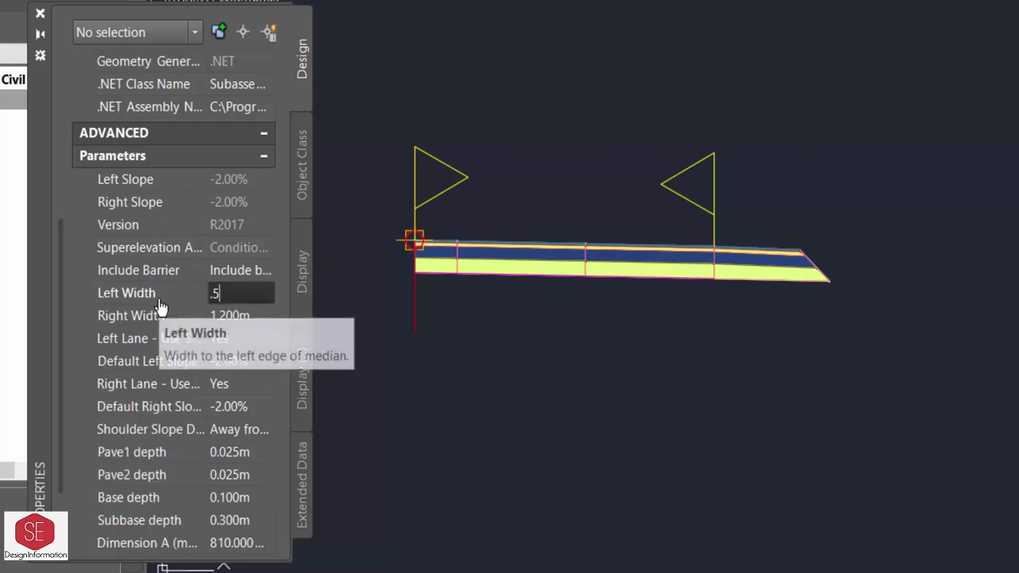
left_click(250, 316)
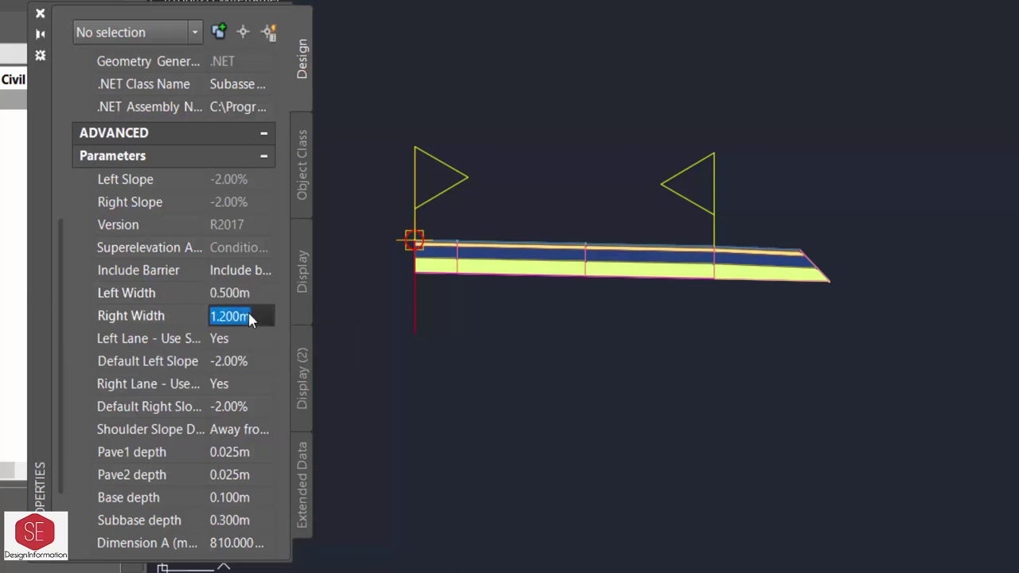
type(".5")
key("Tab")
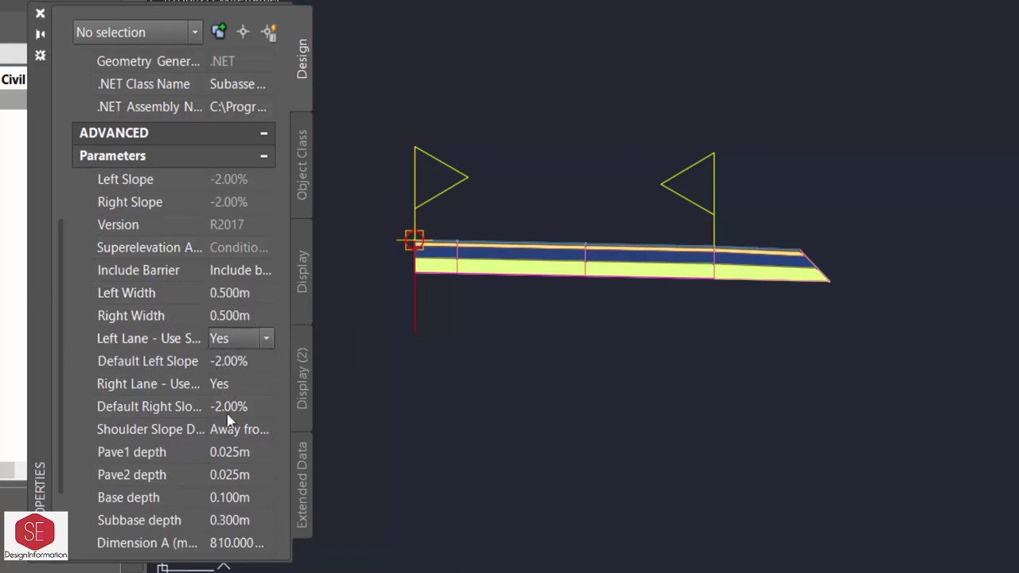
- Set the median's Pave1, Pave2, Base and Subbase depths all to 0
scroll(229, 420, "down", 3)
left_click(228, 357)
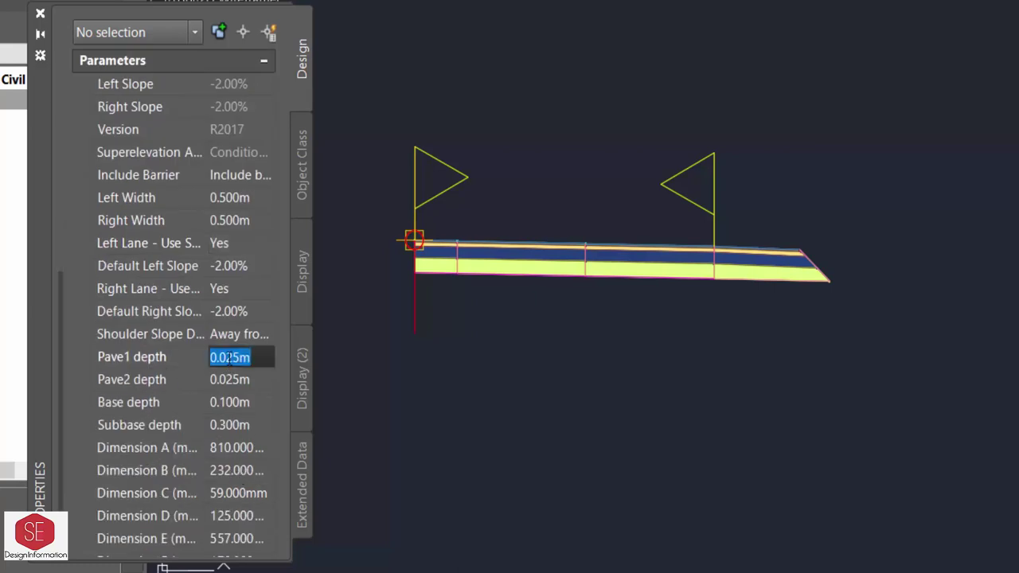
type("0")
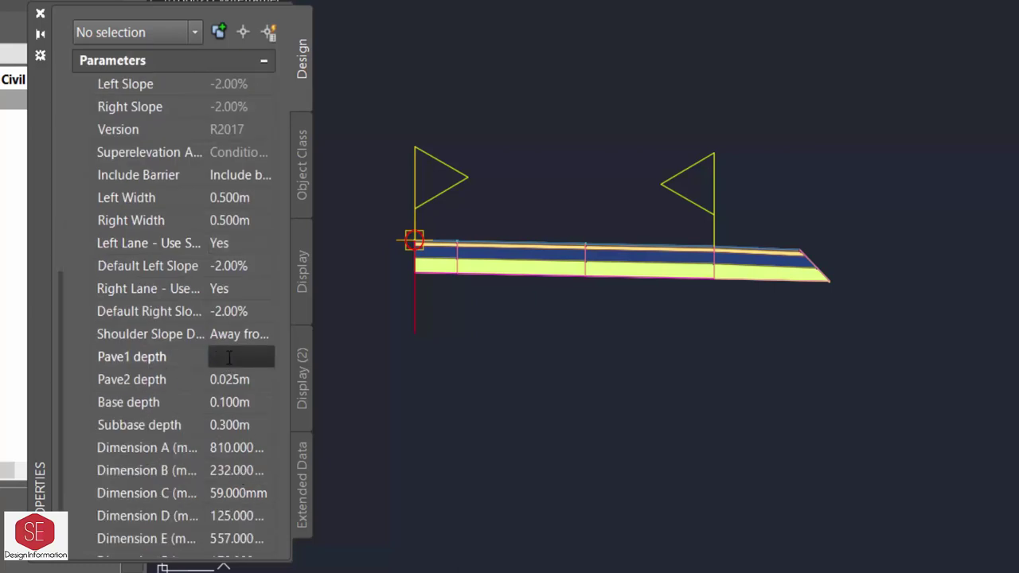
key("Tab")
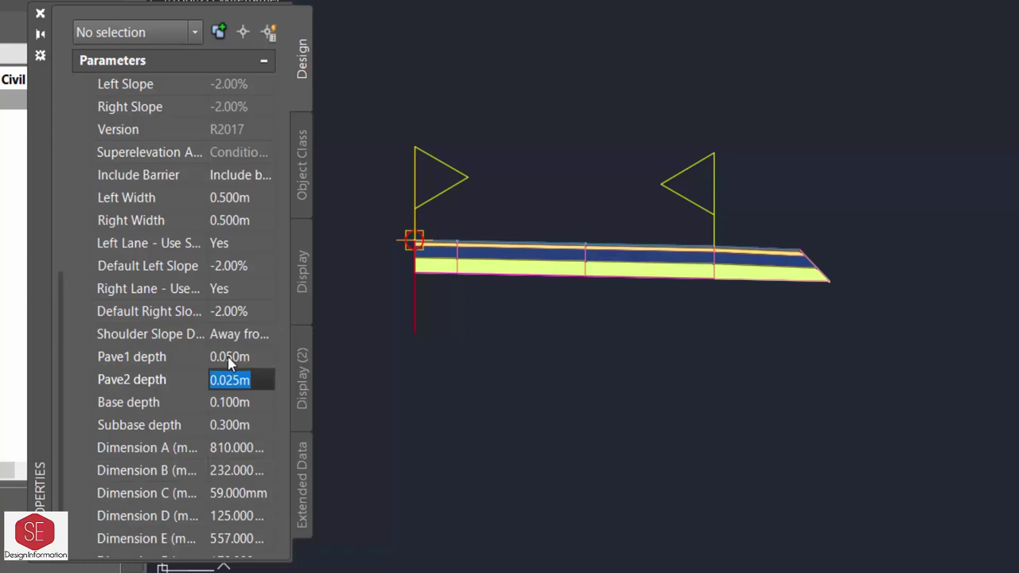
type("0")
key("Tab")
type("0")
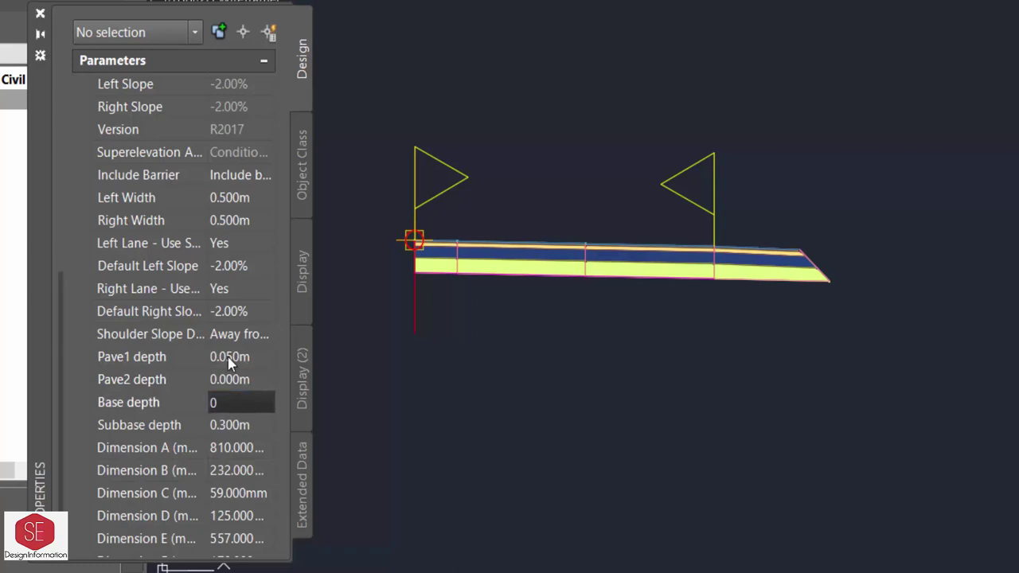
key("Tab")
type("0")
key("Tab")
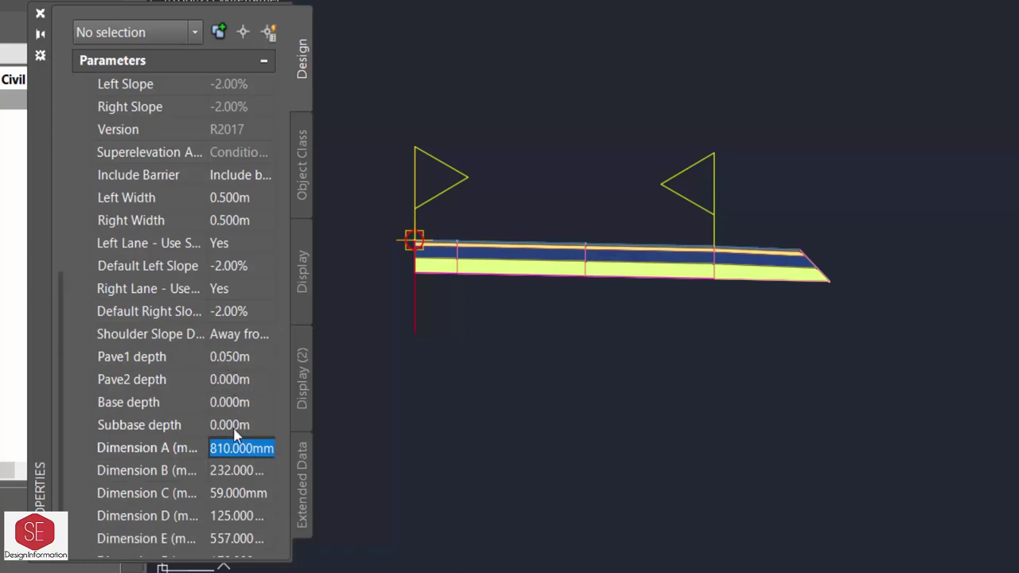
left_click(231, 356)
type("0")
key("Tab")
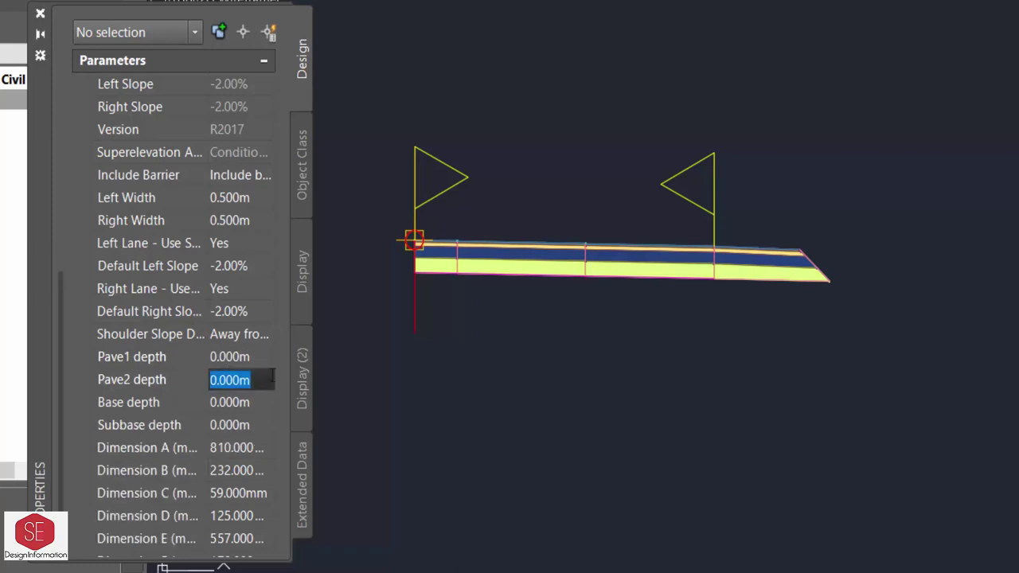
scroll(278, 412, "down", 1)
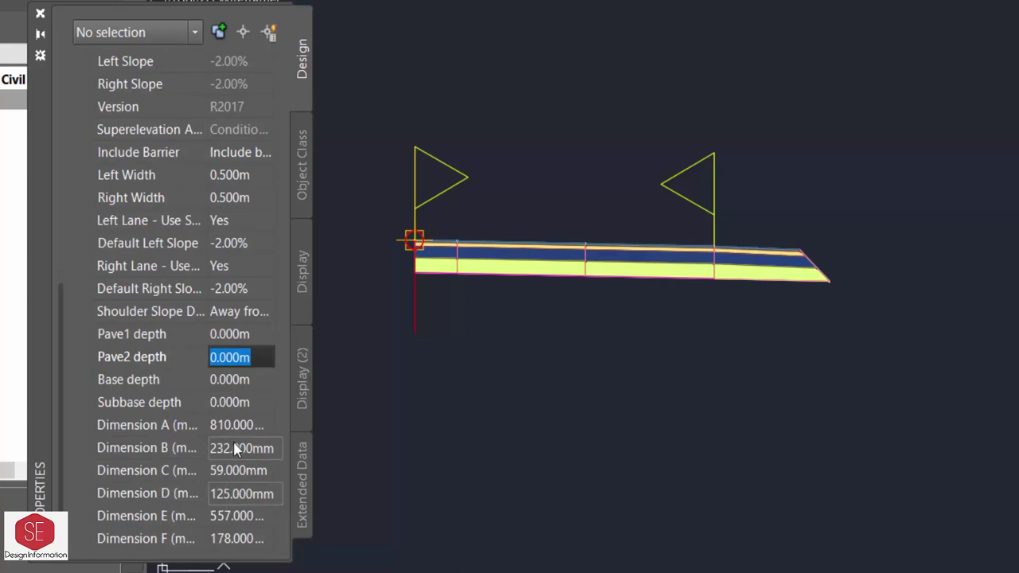
scroll(235, 247, "up", 3)
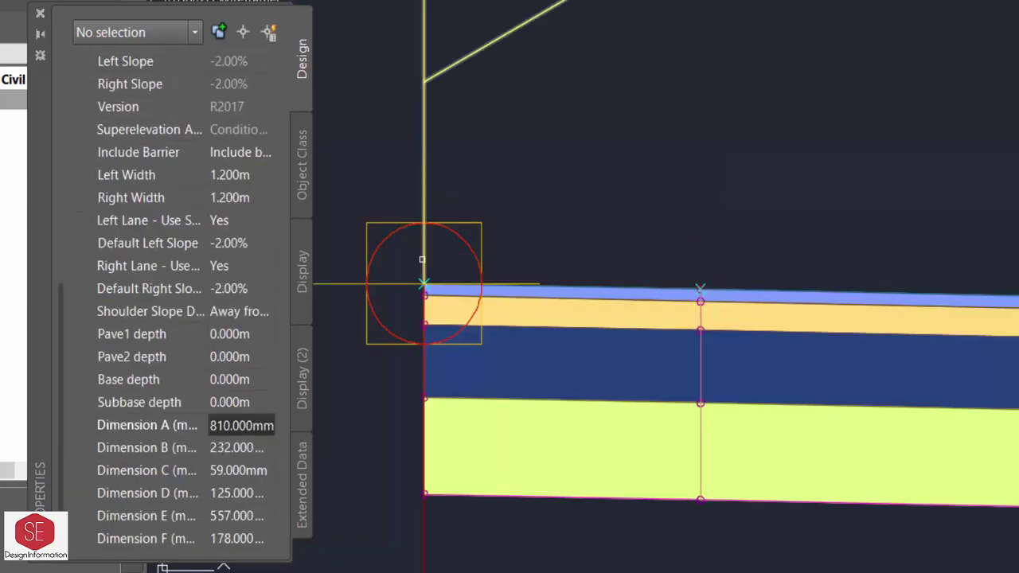
scroll(432, 277, "down", 4)
- Place the barrier at the assembly baseline named CL_Barrier and finish inserting
left_click(433, 277)
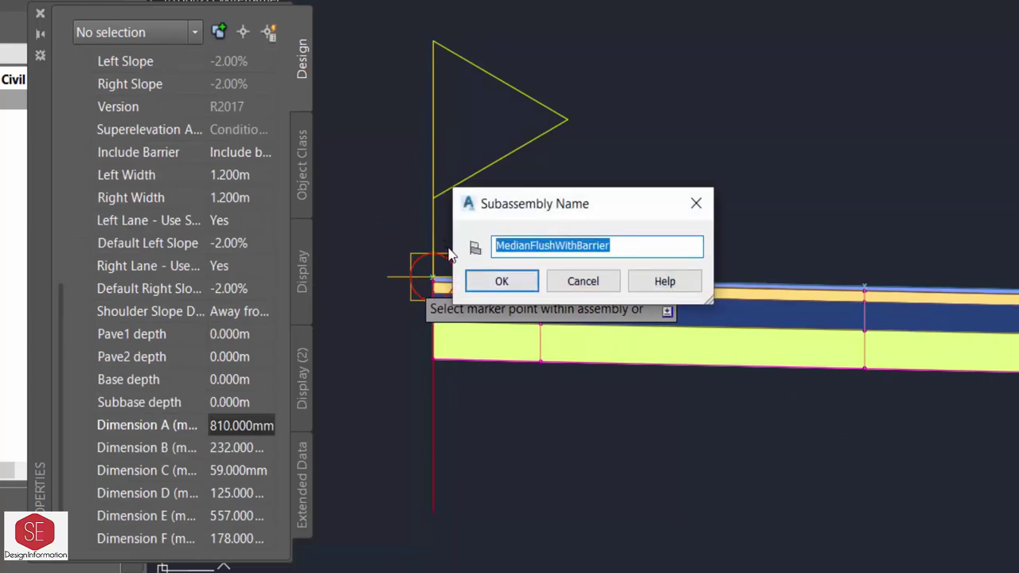
type("CL_")
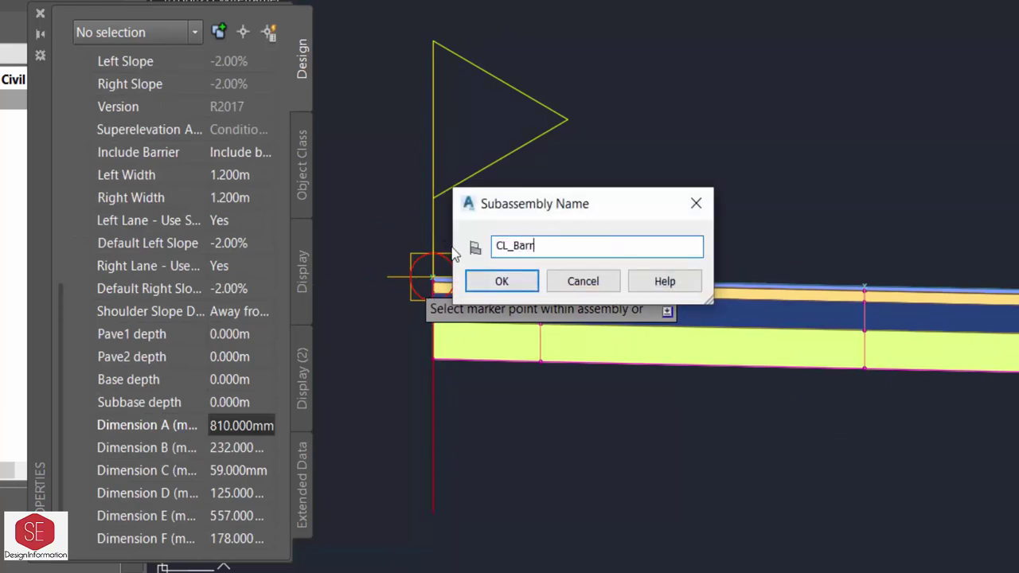
left_click(502, 280)
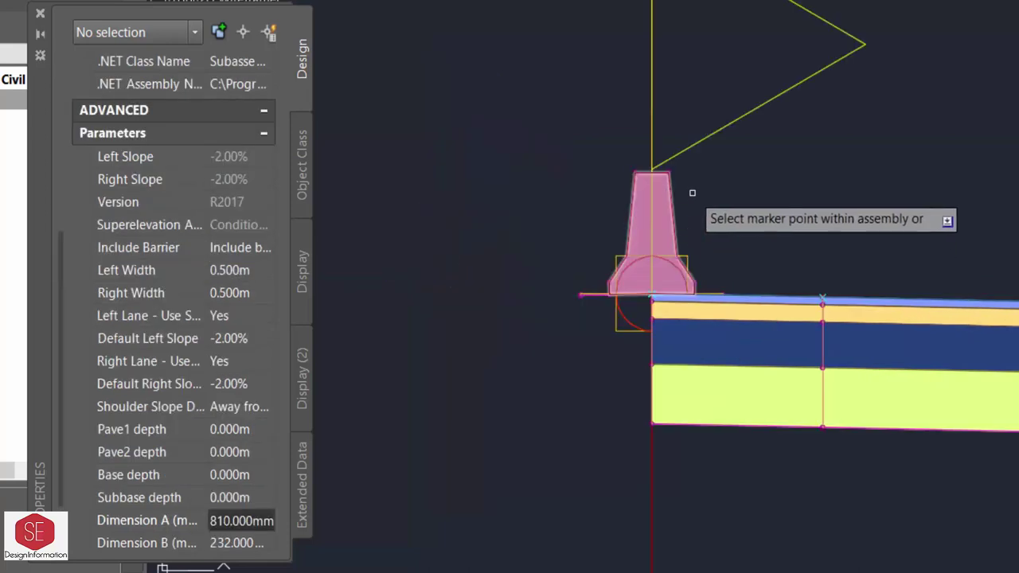
scroll(787, 194, "down", 3)
right_click(685, 181)
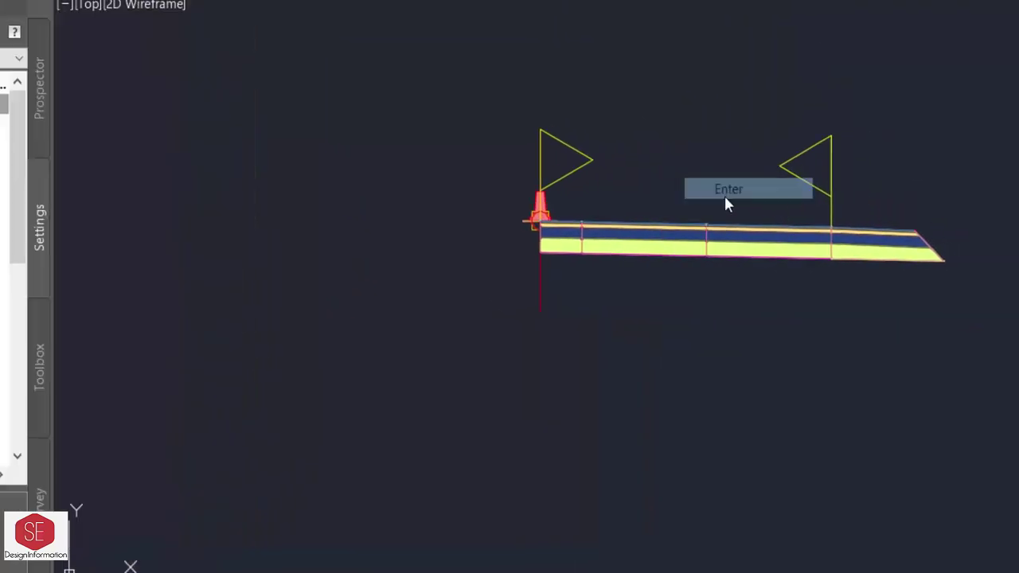
left_click(725, 200)
middle_click_drag(725, 200, 489, 200)
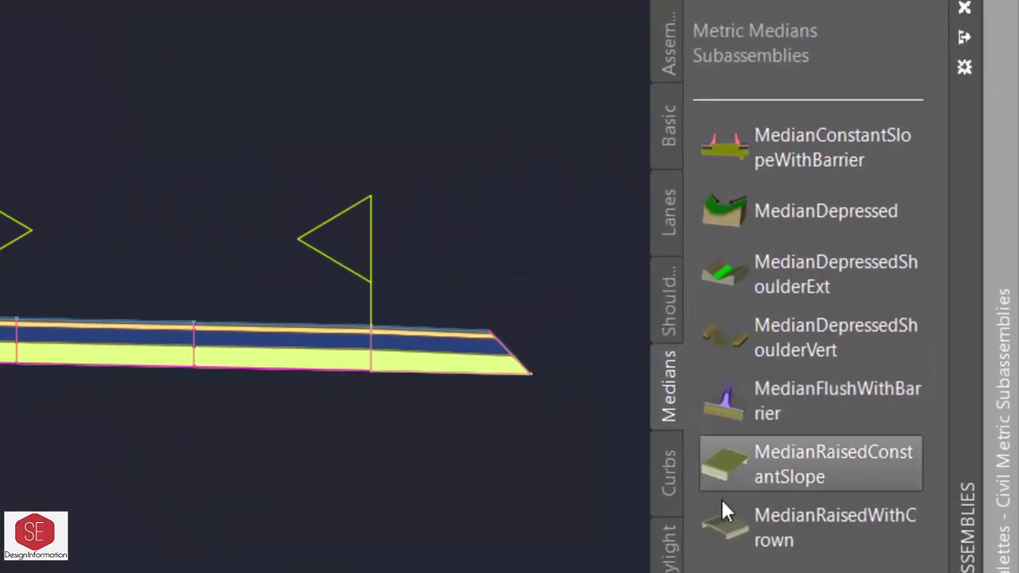
- Choose UrbanCurbGutterGeneral from the Curbs palette and check its gutter slope and subbase depth
left_click(753, 383)
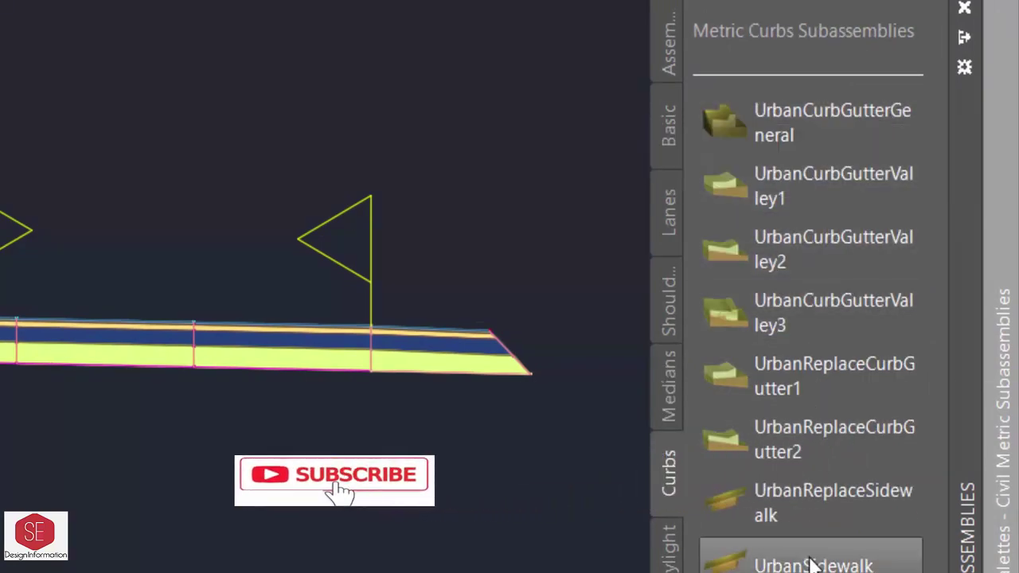
left_click(776, 110)
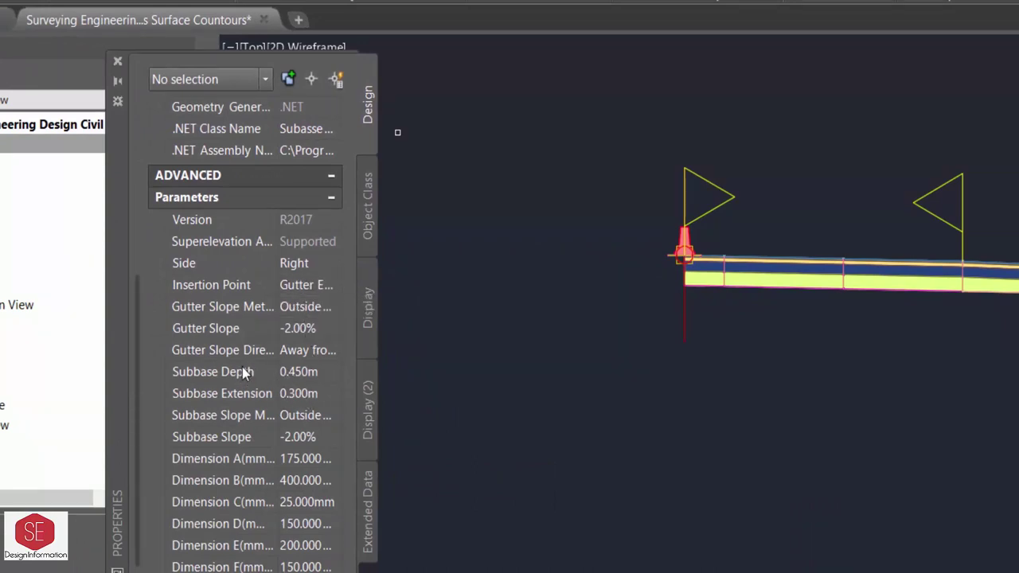
left_click(279, 355)
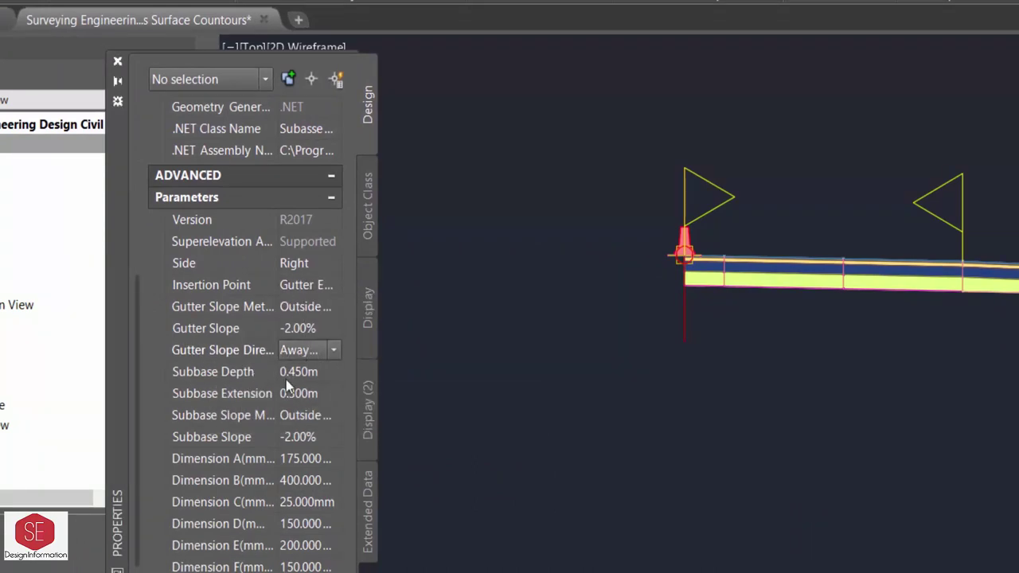
left_click(288, 374)
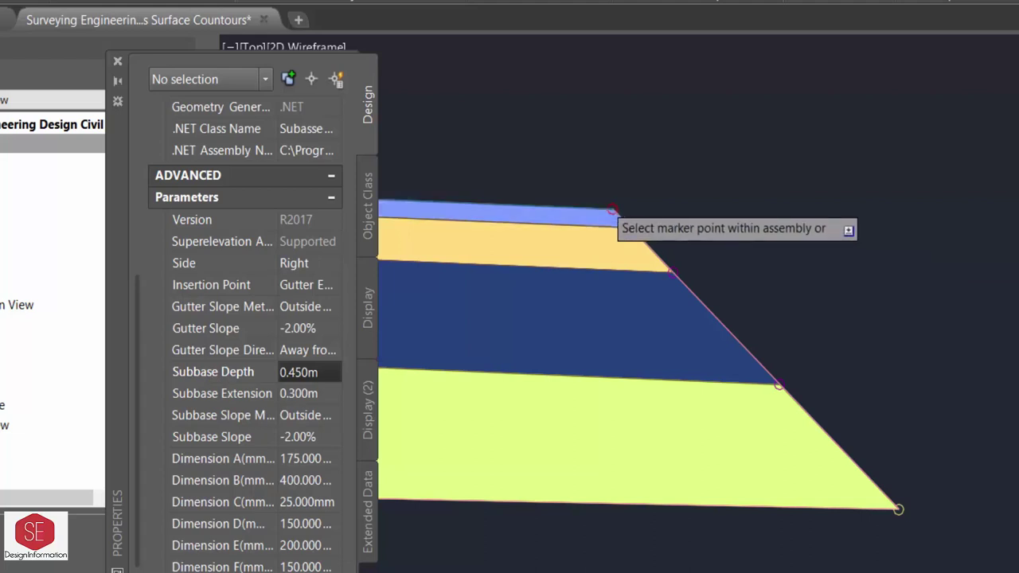
- Attach the curb at the right lane's outer top edge, naming it RS_Curb
left_click(638, 216)
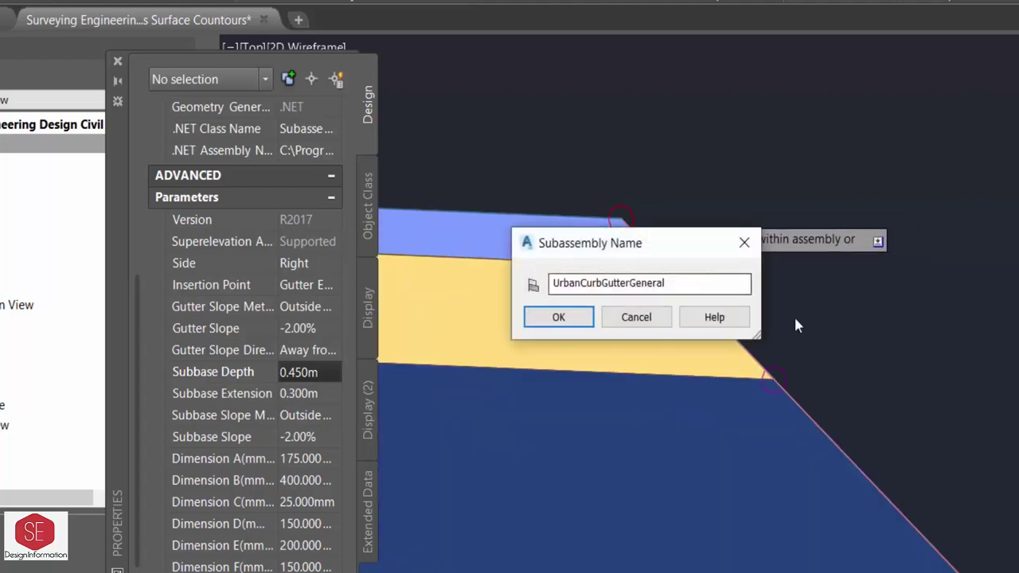
left_click_drag(674, 283, 506, 277)
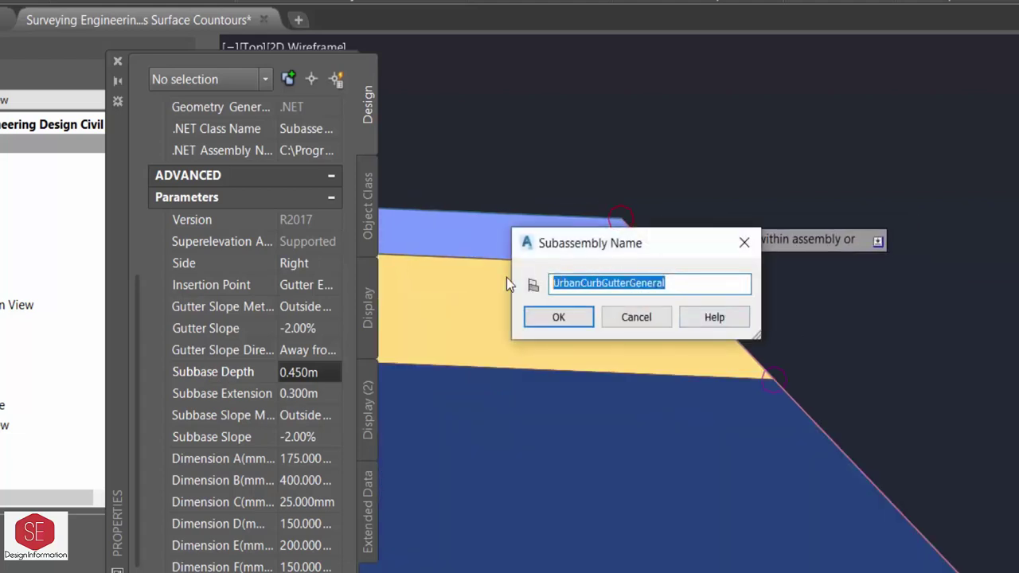
type("RS_Curb")
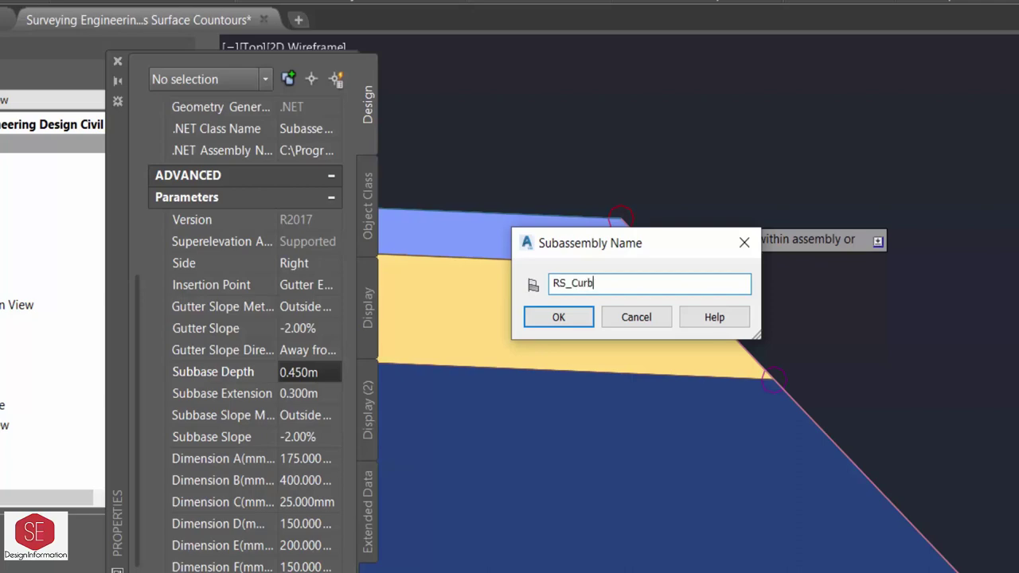
left_click(545, 319)
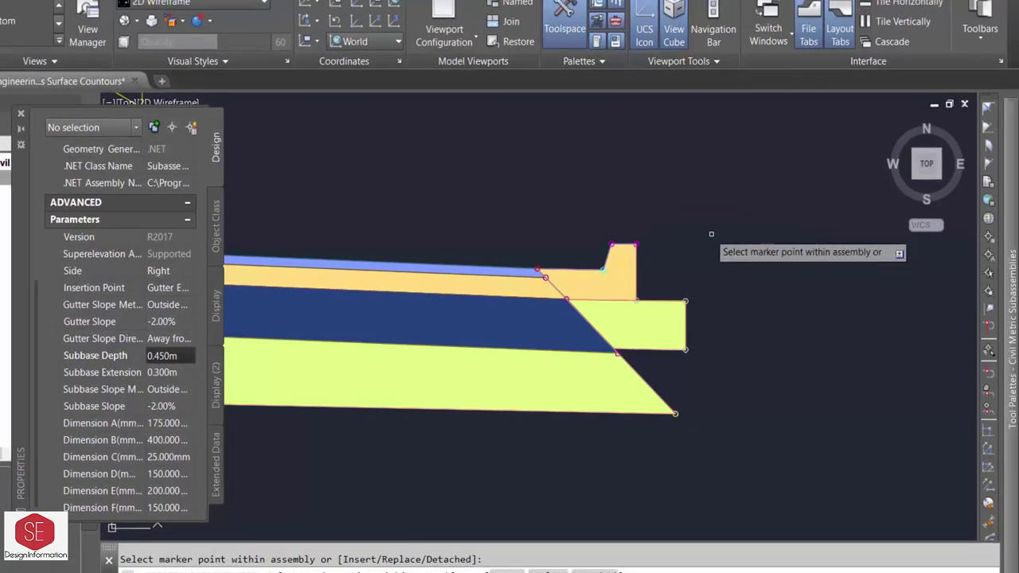
- End curb placement and review the DaylightBasin2 help reference from the Daylight palette
right_click(723, 239)
left_click(724, 240)
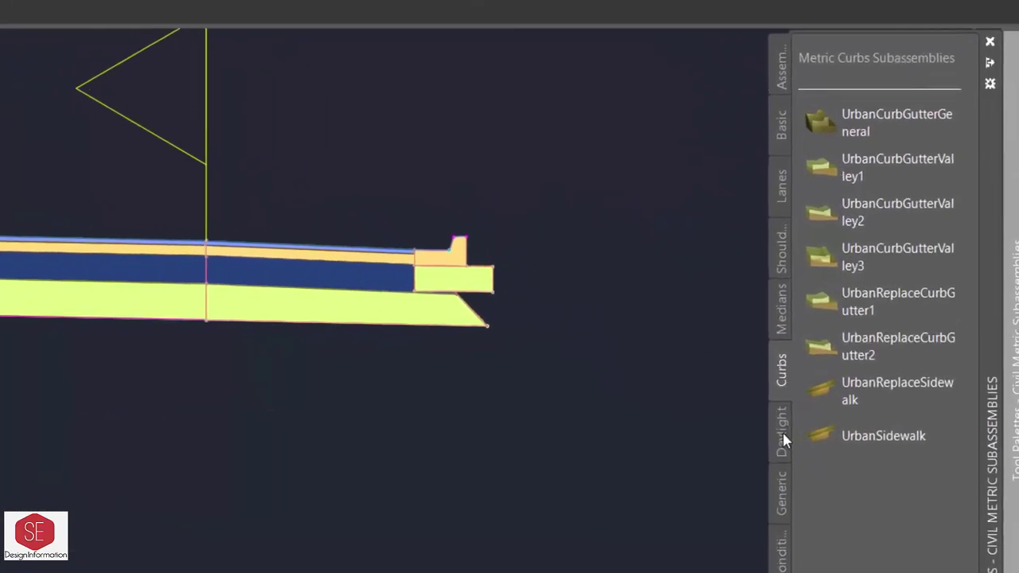
left_click(783, 434)
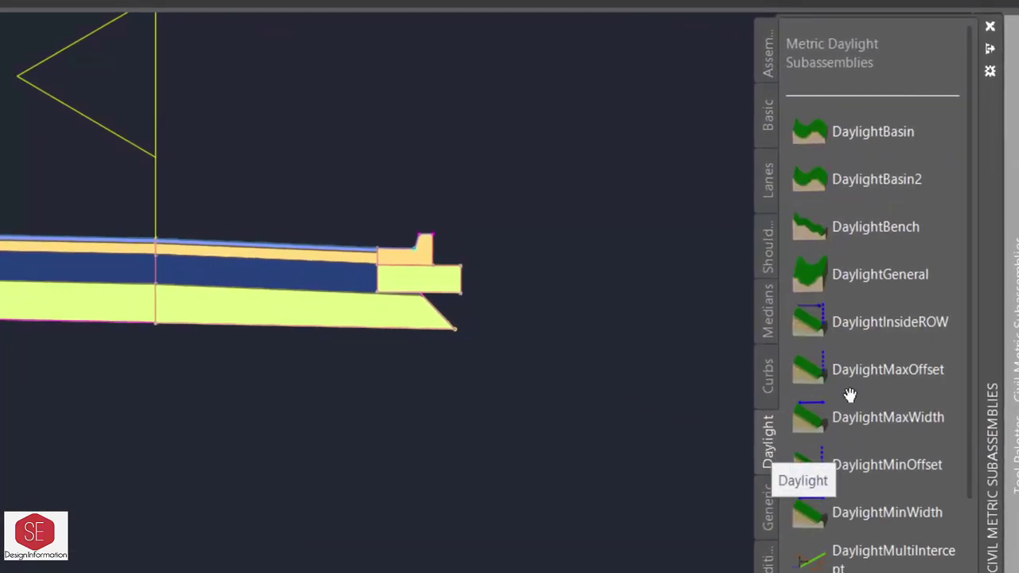
right_click(854, 195)
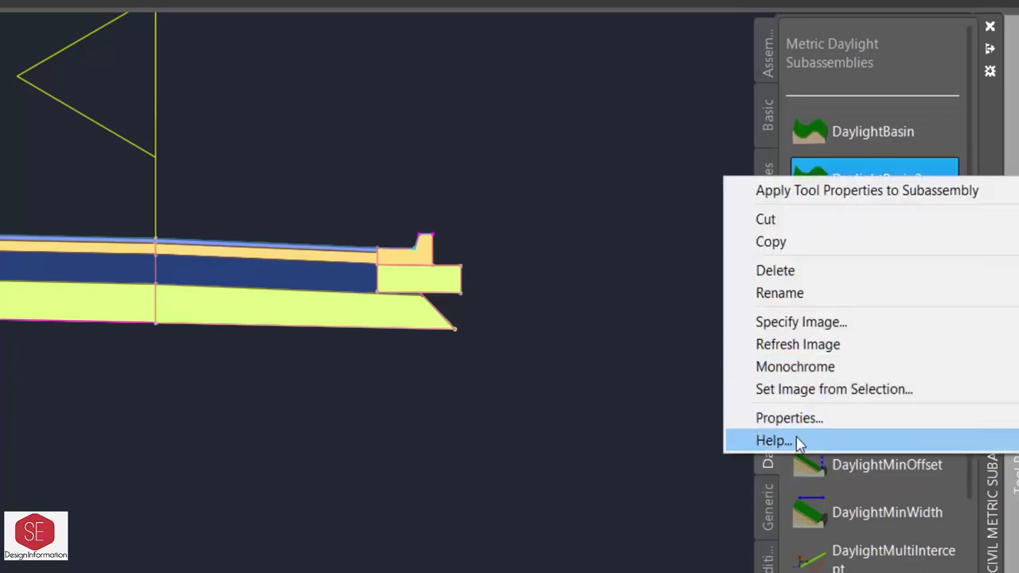
left_click(769, 441)
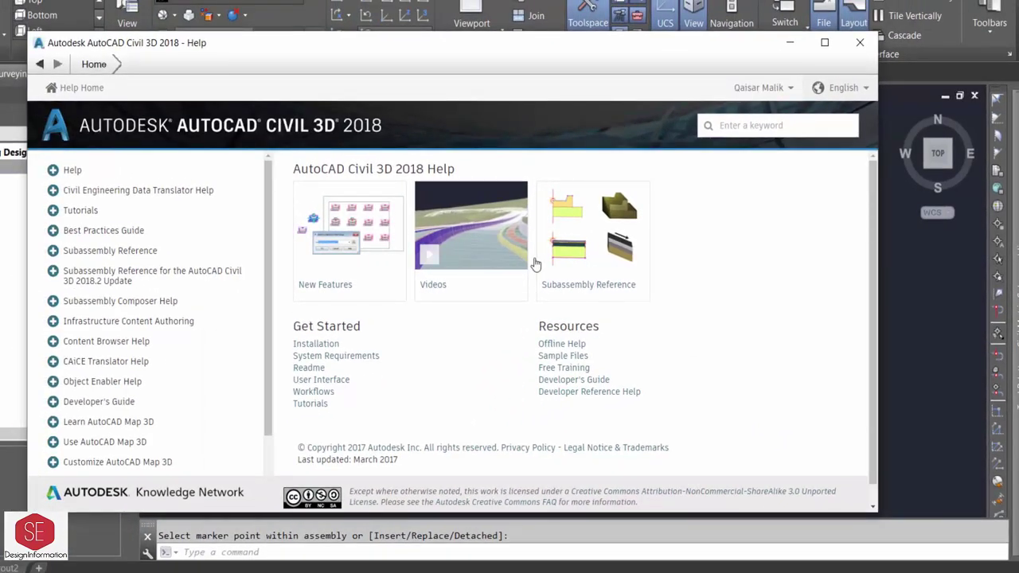
scroll(538, 276, "down", 1)
scroll(589, 375, "up", 1)
scroll(589, 343, "down", 1)
left_click(860, 42)
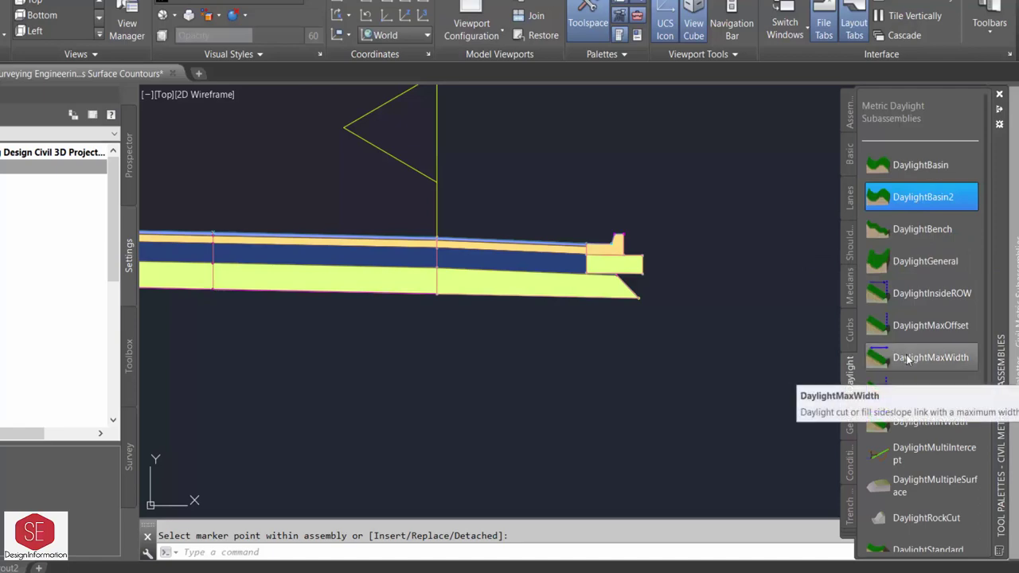
- Open and read the DaylightMaxWidth help reference
right_click(907, 360)
left_click(872, 533)
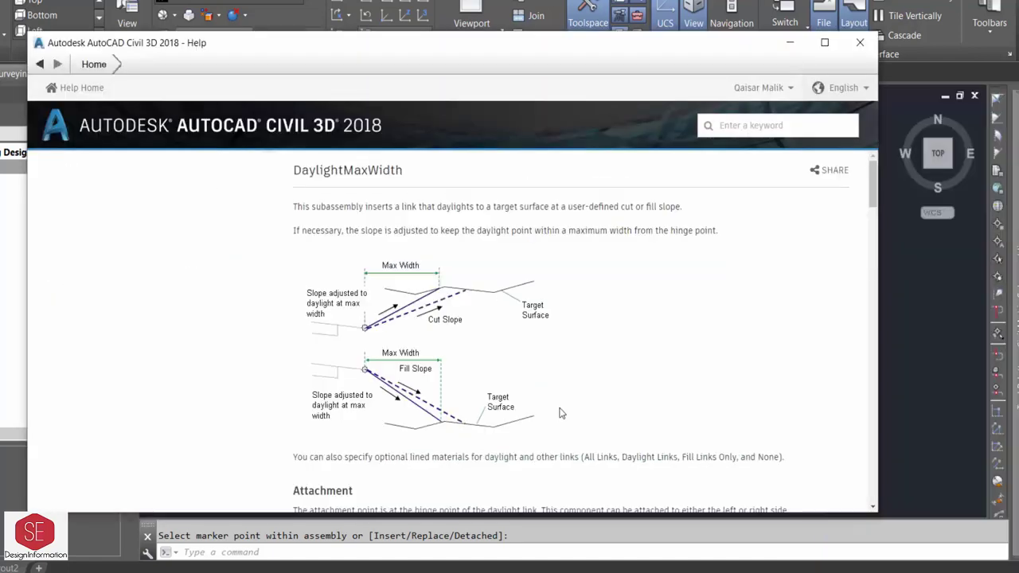
scroll(465, 338, "down", 3)
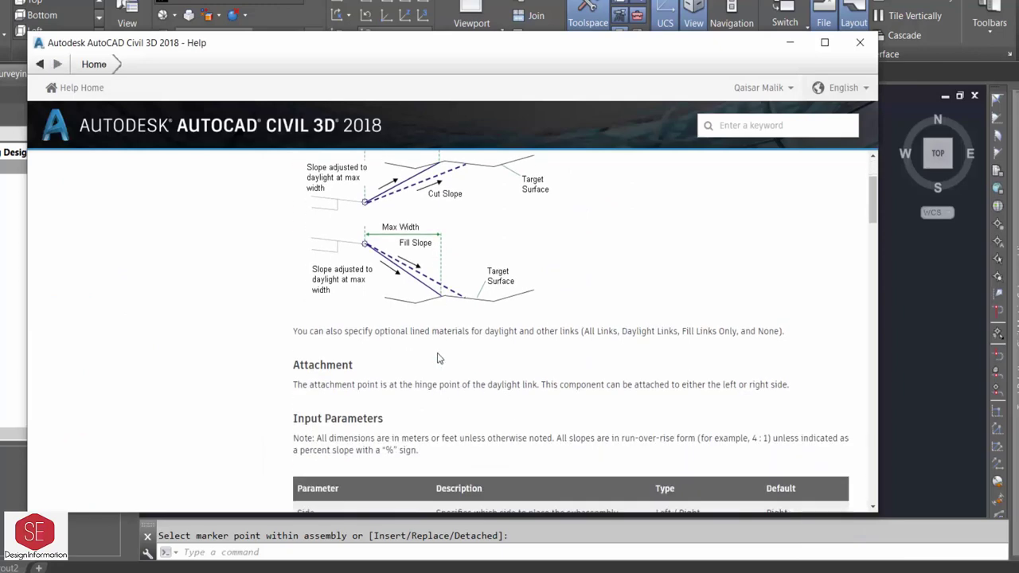
scroll(477, 316, "down", 5)
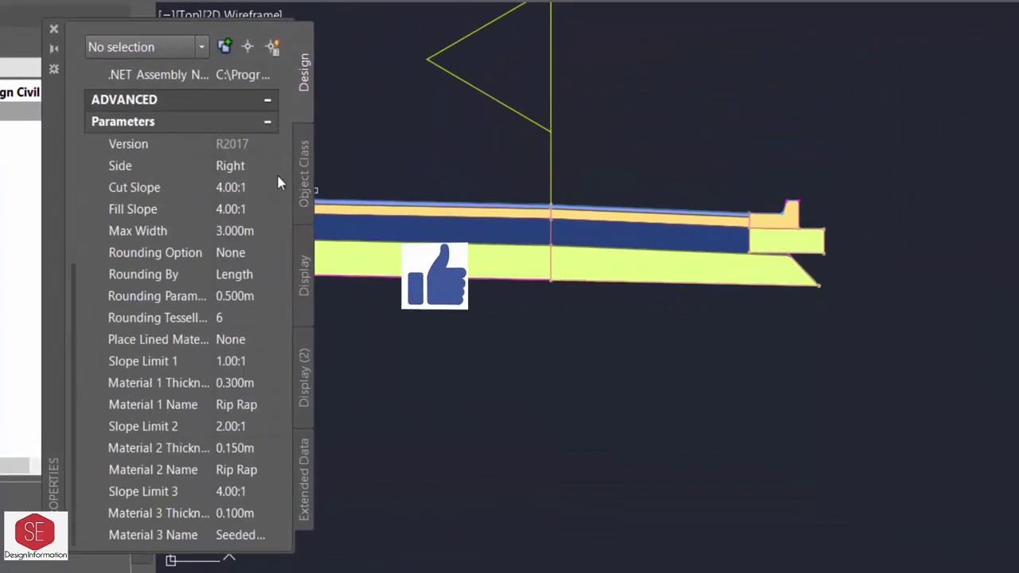
- Set the daylight cut slope to 1.00:1, fill slope to 2.00:1 and max width to 5.000m
left_click(231, 188)
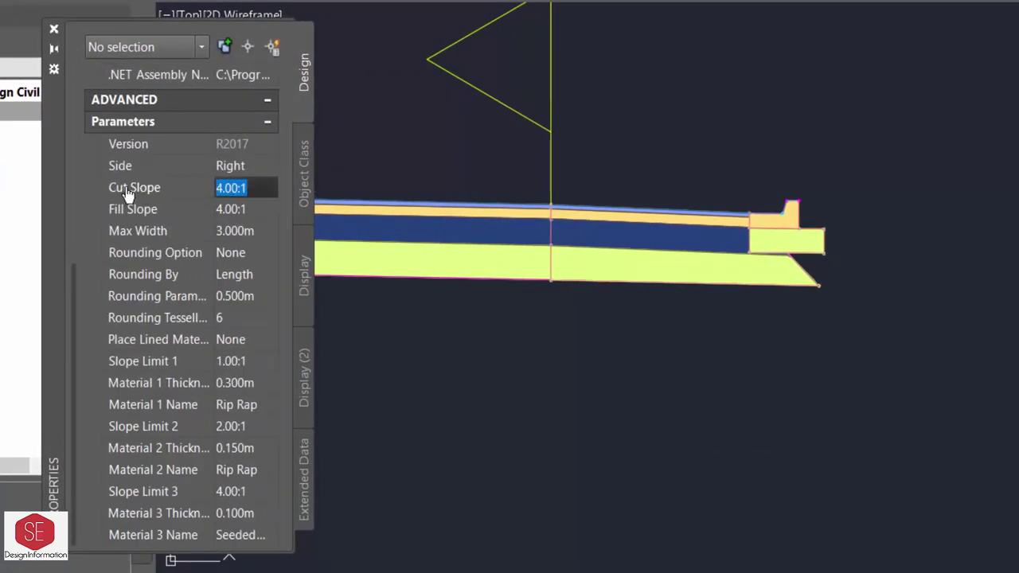
left_click(224, 188)
key("BackSpace")
type("1.5")
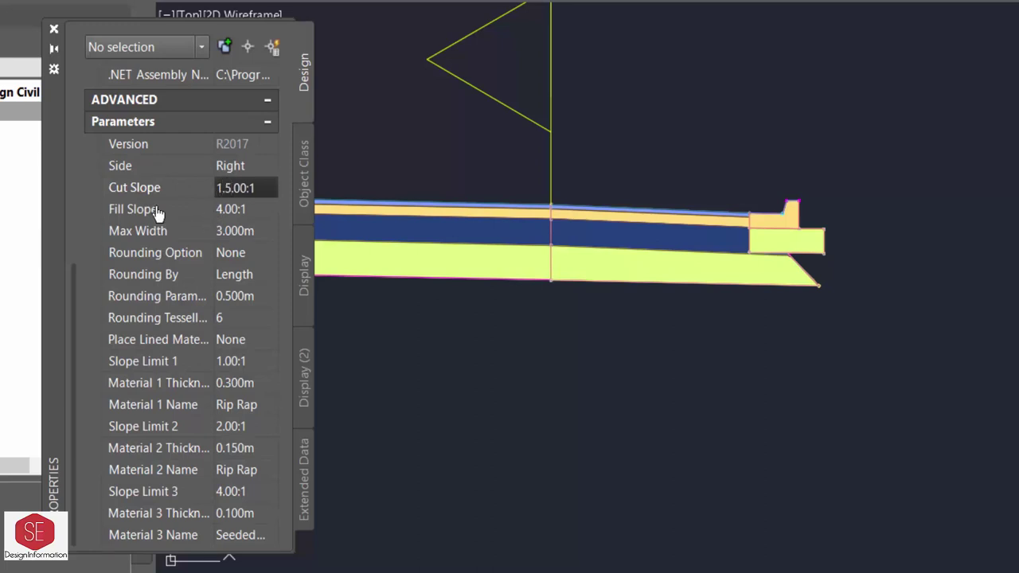
left_click(223, 207)
type("2")
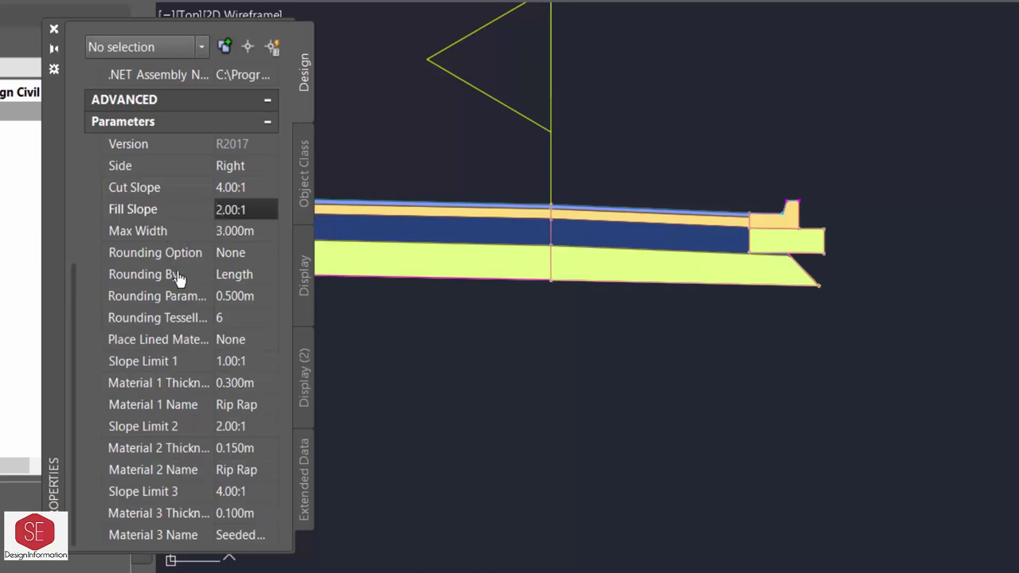
left_click(253, 230)
type("5")
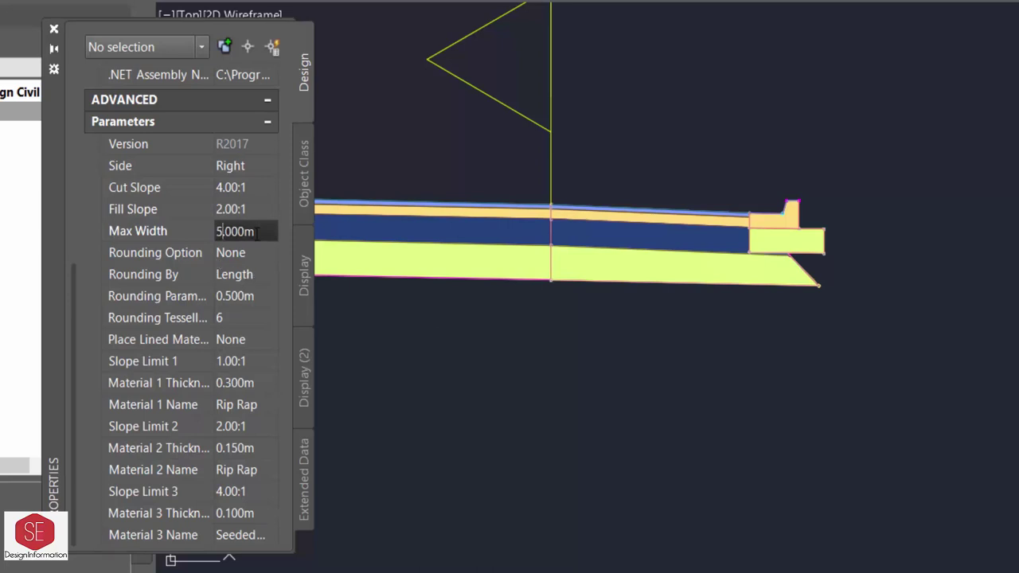
key("Tab")
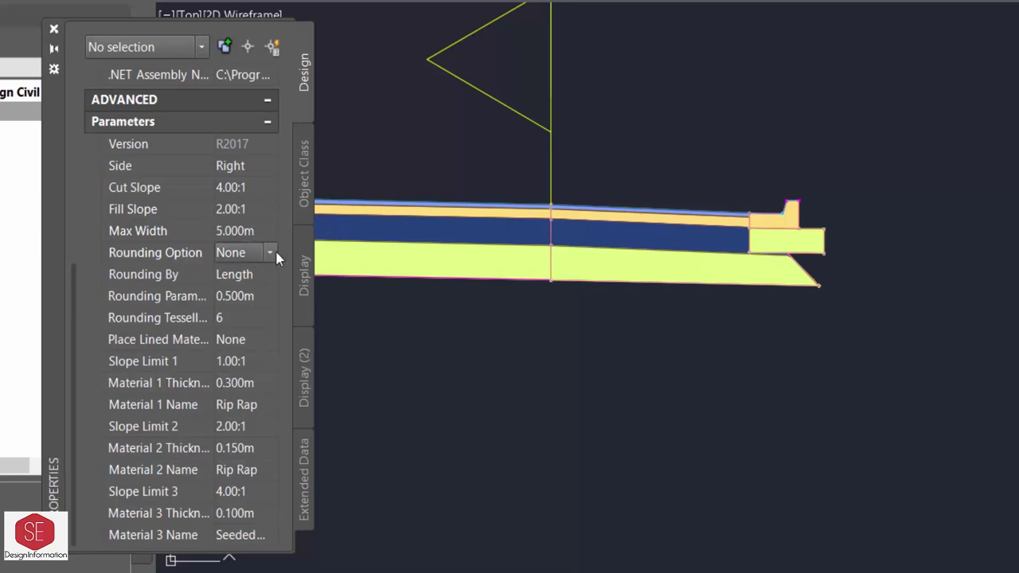
- Set rounding to Parabolic, measured by Radius, and check the rounding parameter and tessellation
left_click(270, 253)
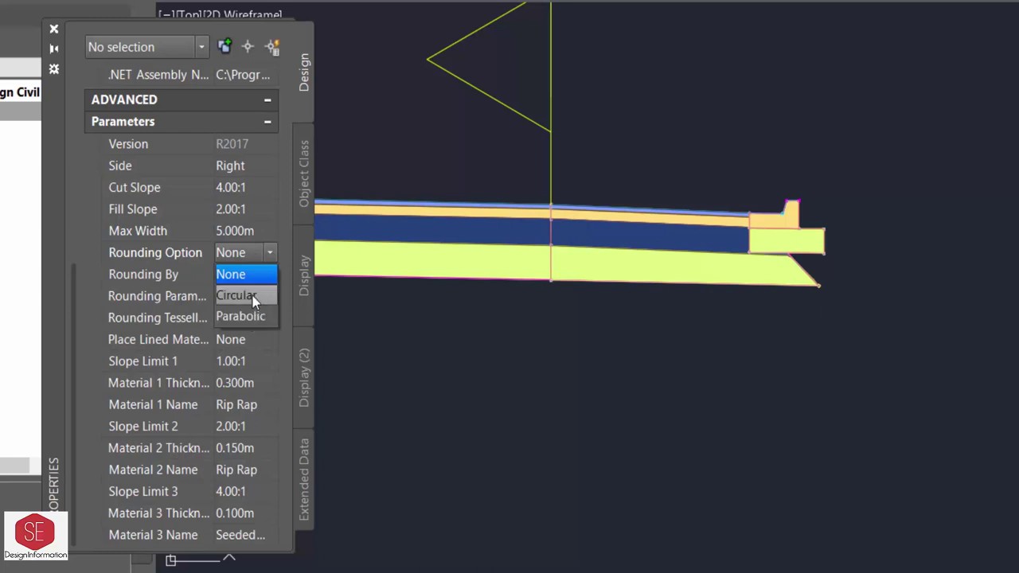
left_click(247, 318)
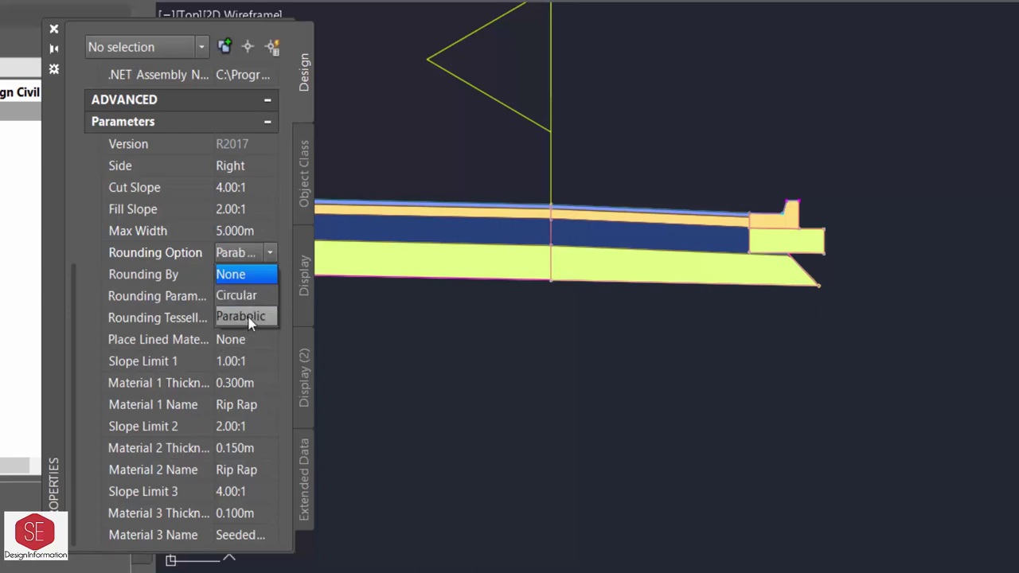
left_click(224, 273)
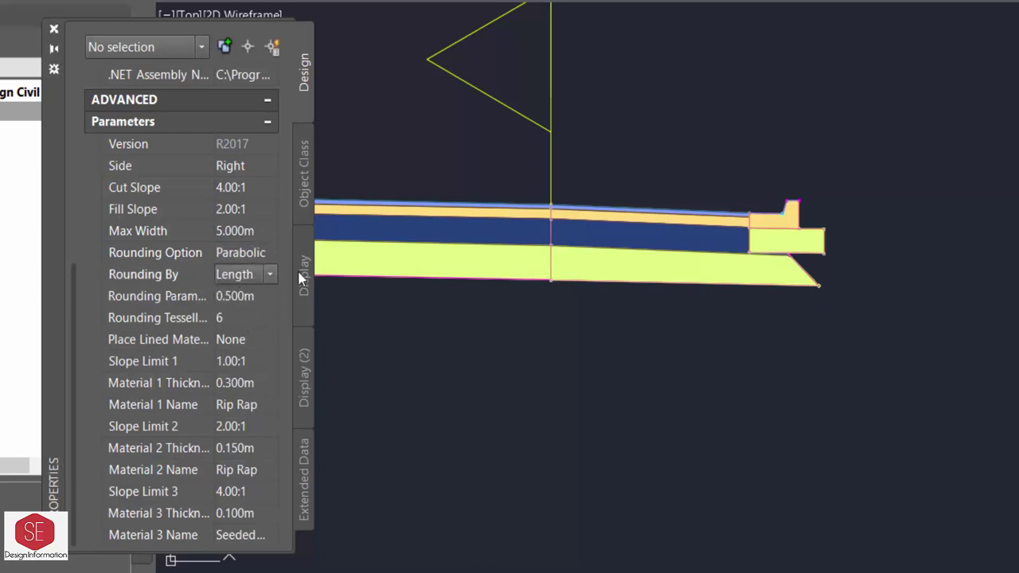
left_click(271, 274)
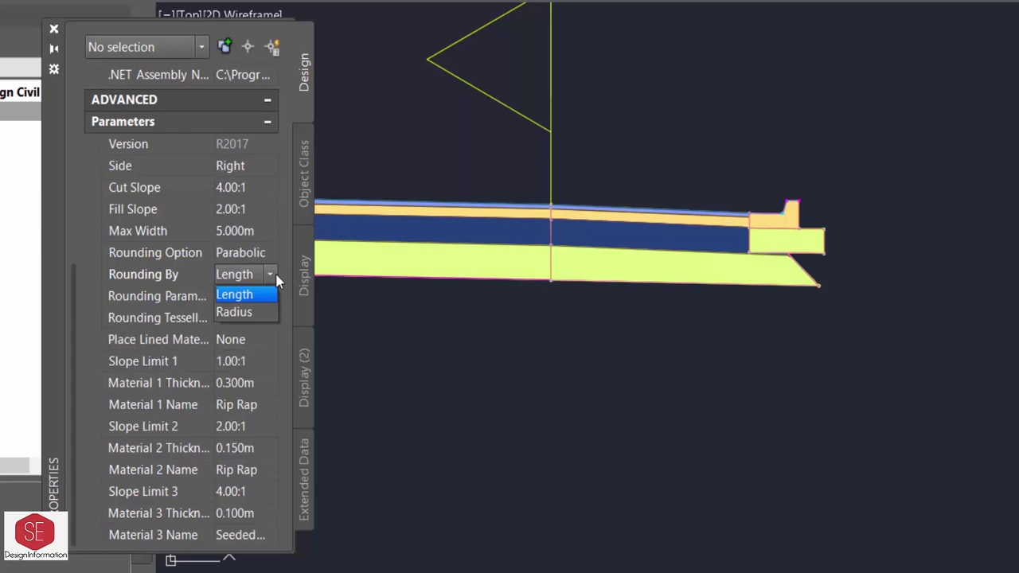
left_click(245, 316)
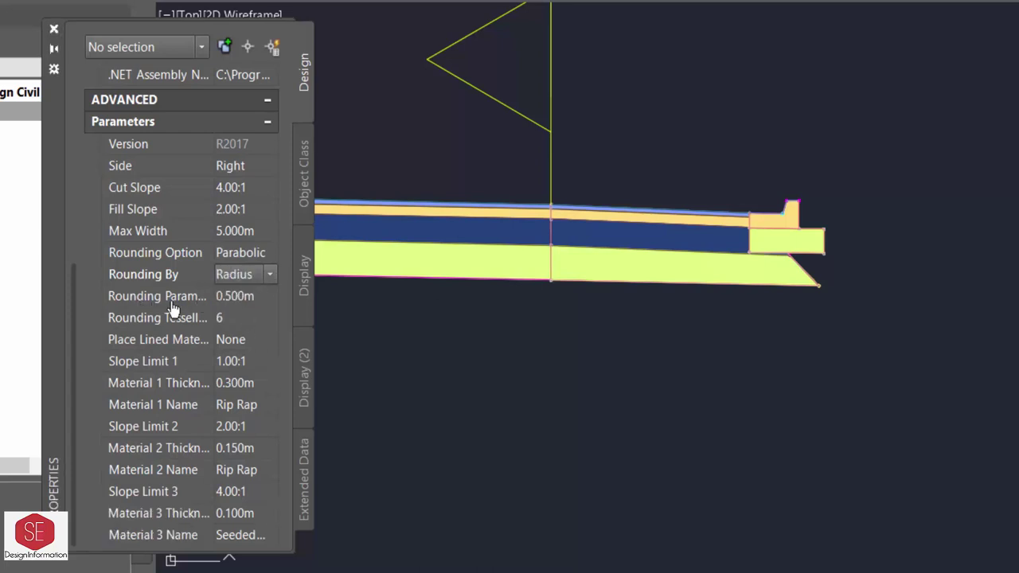
left_click(228, 298)
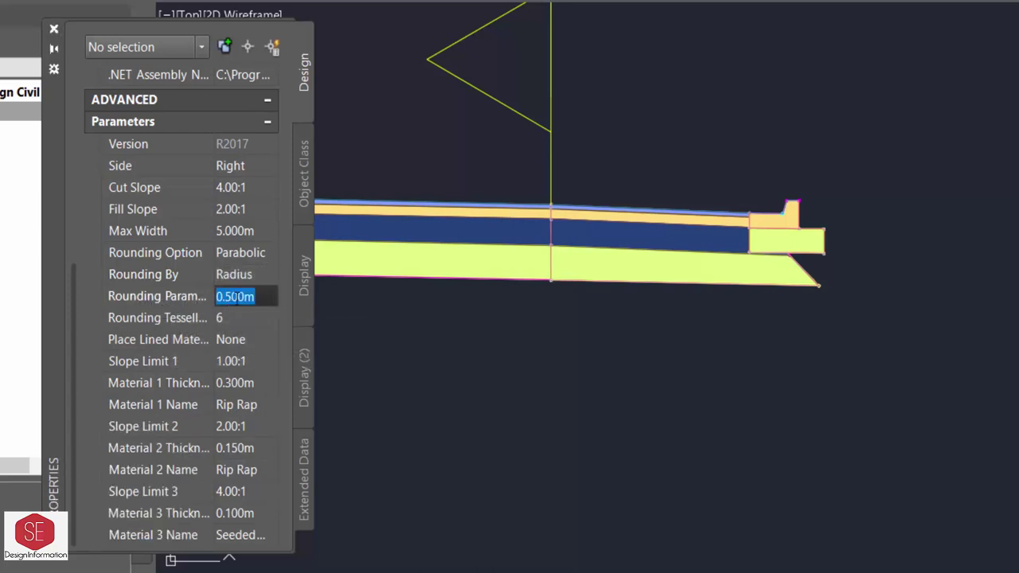
left_click(231, 318)
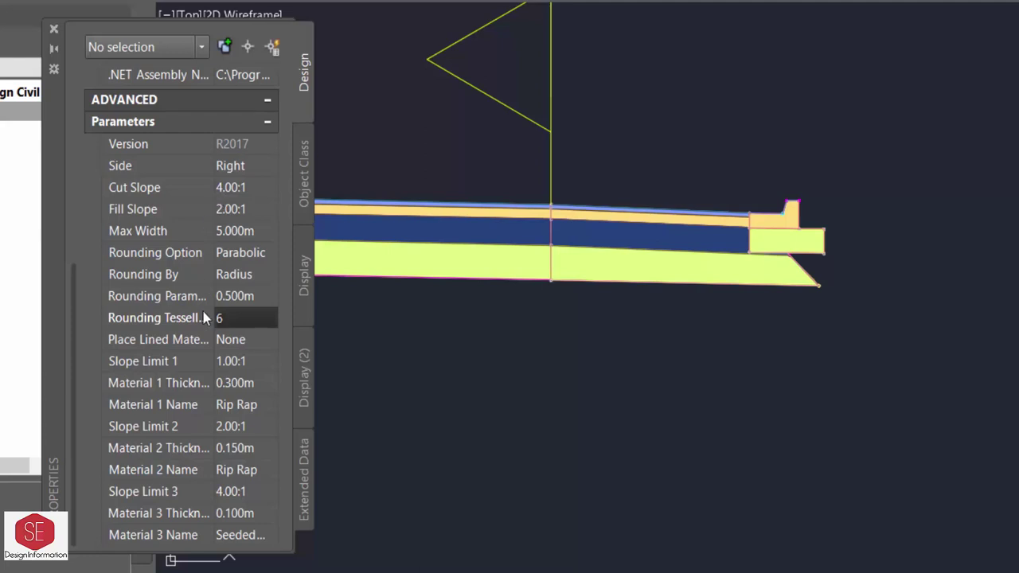
- Enter 0.45 as the Material 1 thickness
left_click(225, 384)
left_click(243, 408)
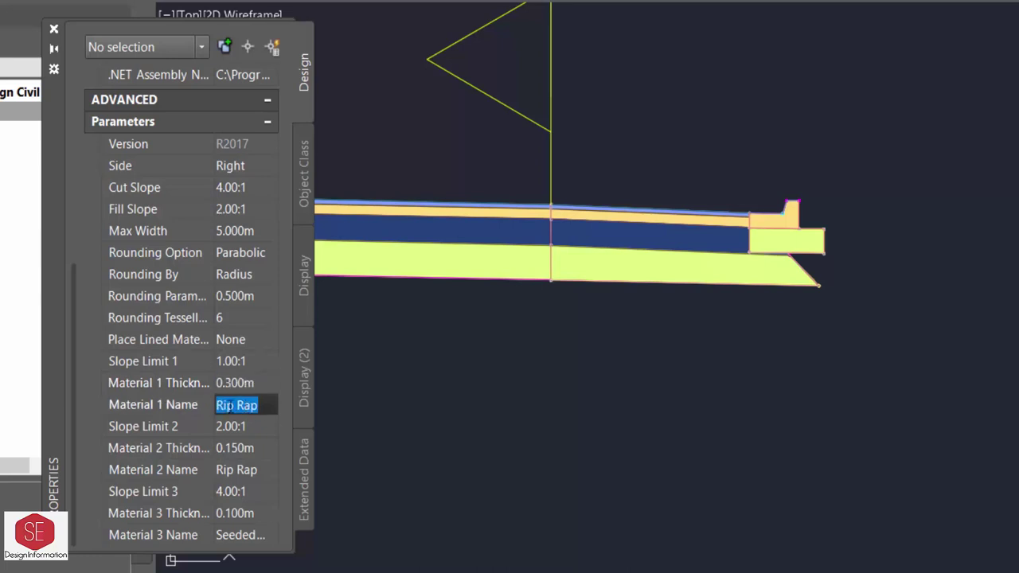
left_click(235, 384)
left_click(238, 383)
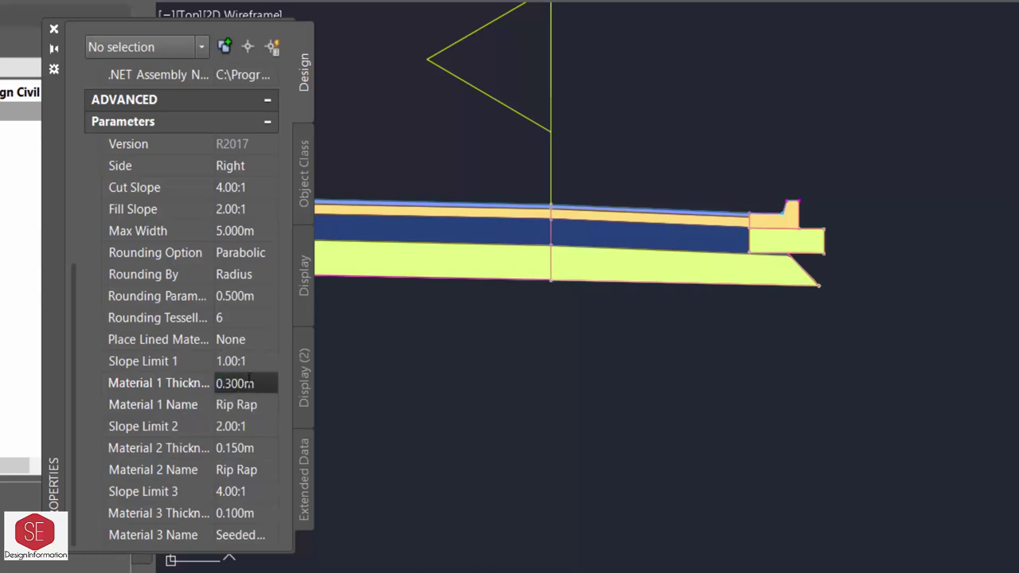
left_click(196, 389)
type("0.45")
- Change Slope Limit 2 to 1.5
left_click(224, 430)
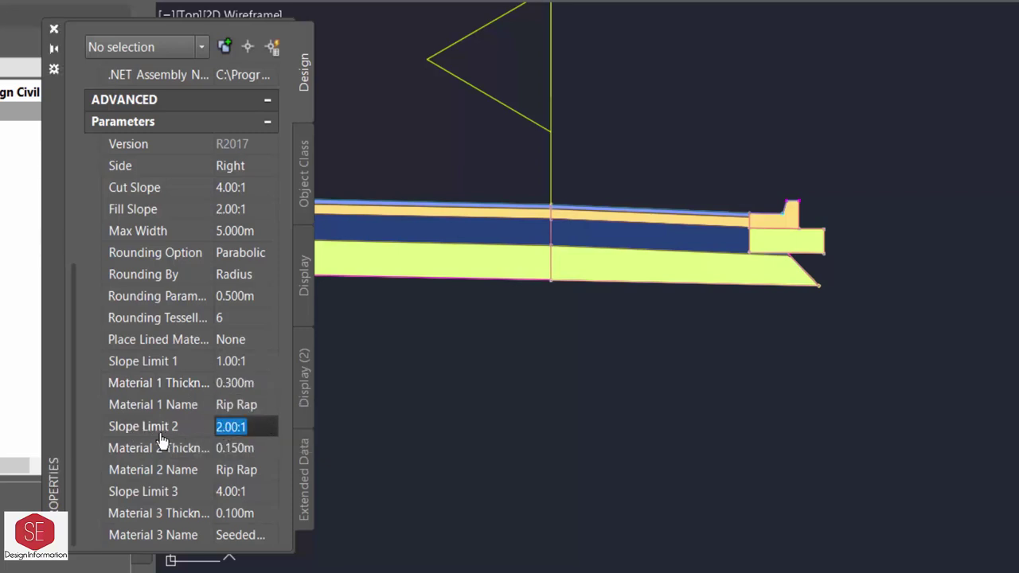
left_click(223, 427)
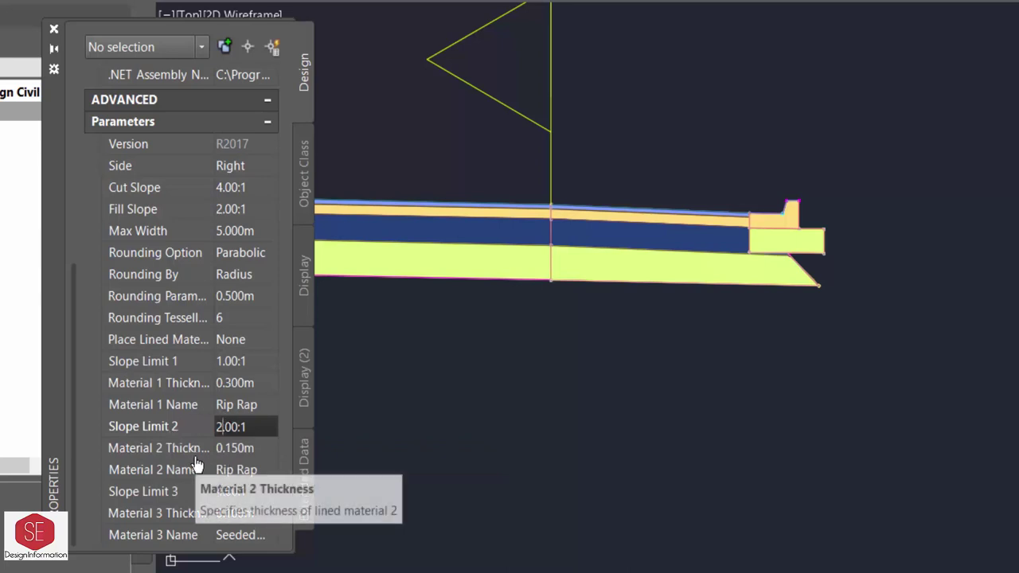
key("BackSpace")
type("1.5")
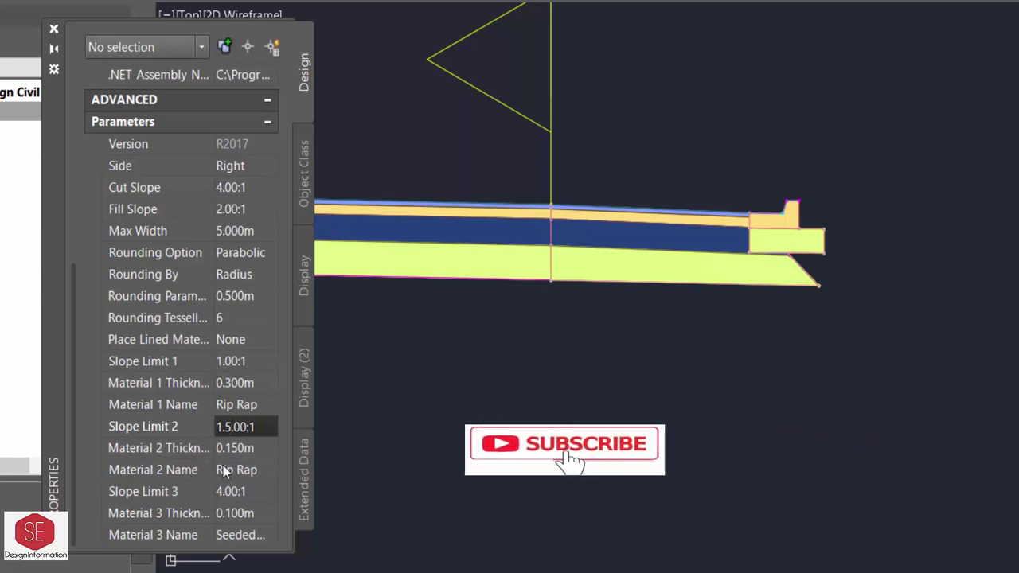
scroll(237, 318, "up", 3)
scroll(236, 278, "up", 10)
scroll(242, 310, "down", 1)
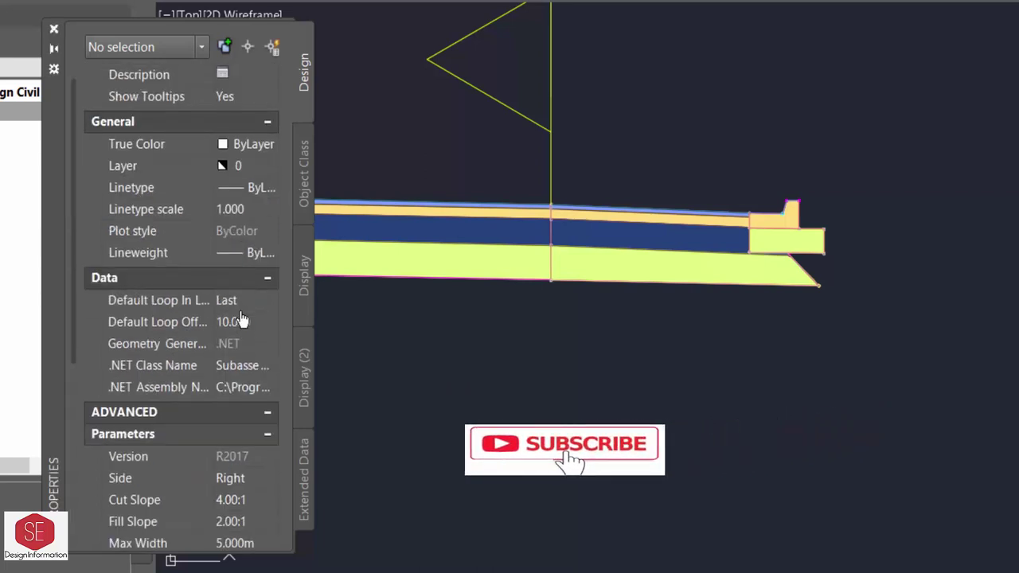
scroll(263, 263, "down", 3)
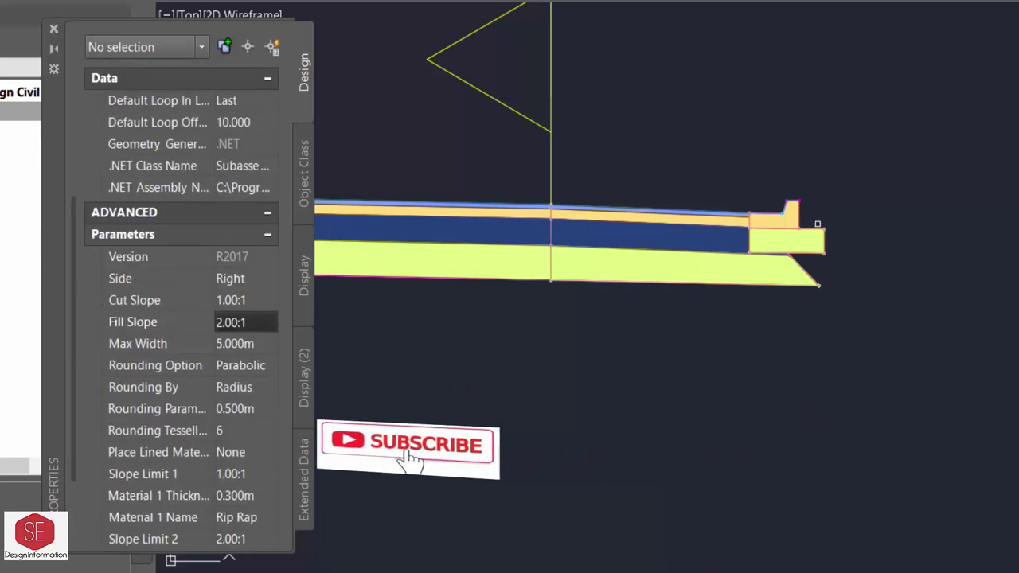
- Insert the daylight subassembly, renaming it from DaylightMaxWidth to Side_Slope_RS
scroll(818, 223, "up", 4)
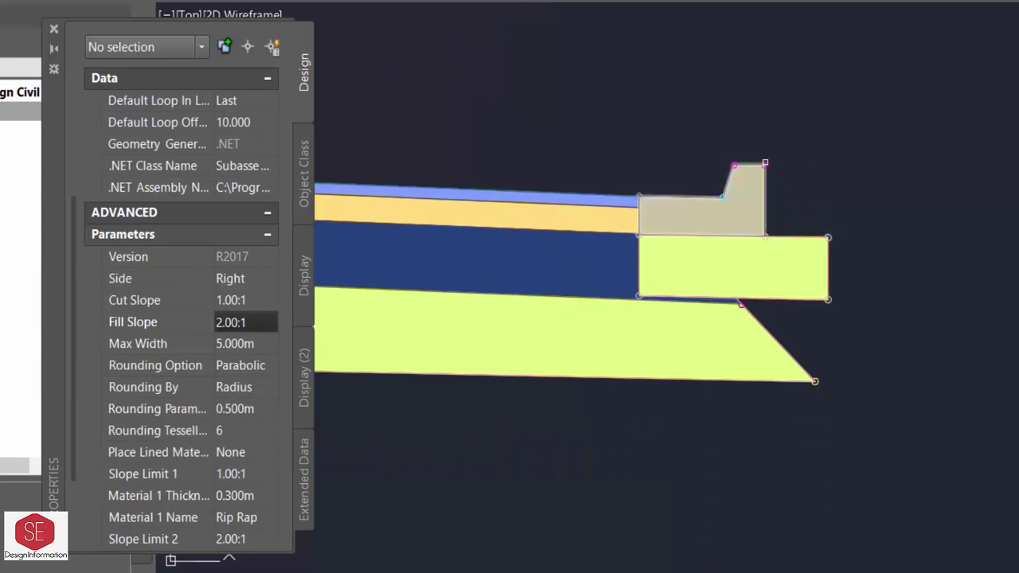
left_click(767, 161)
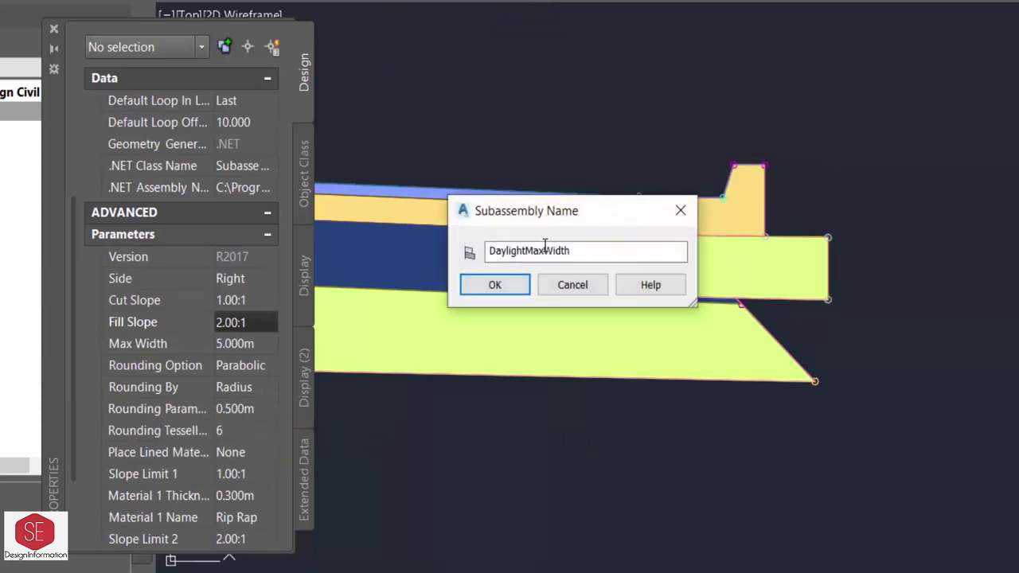
left_click_drag(573, 250, 460, 275)
type("Sid")
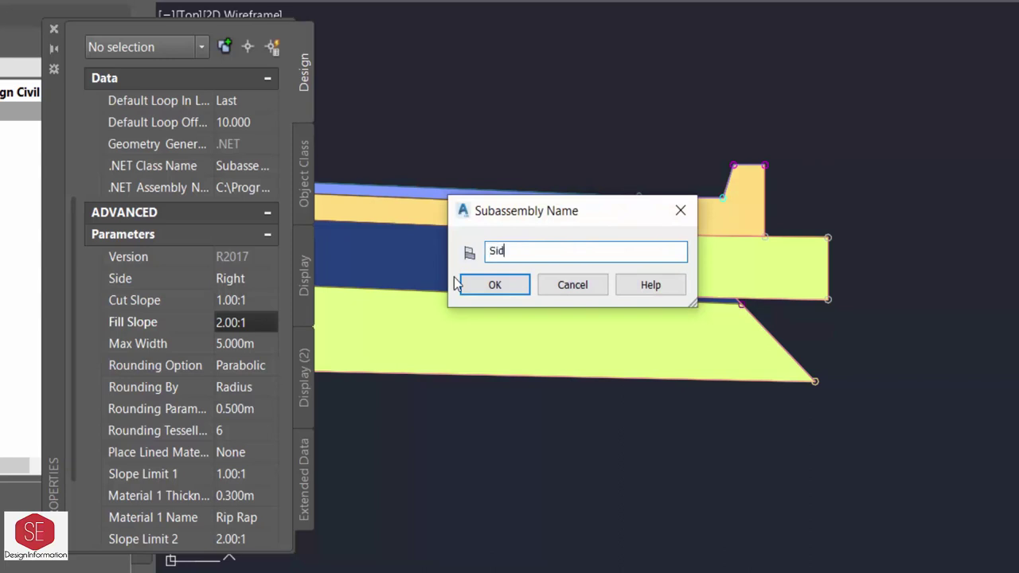
type("e_Slope")
type("_RS")
left_click(495, 290)
scroll(509, 283, "down", 5)
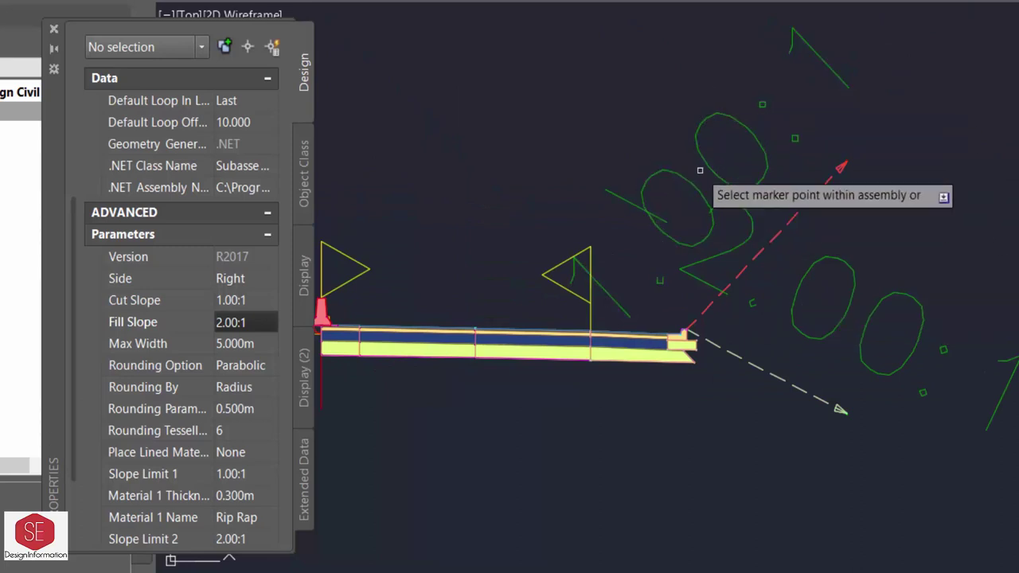
- End the placement command and select the placed Side_Slope_RS daylight subassembly
right_click(893, 264)
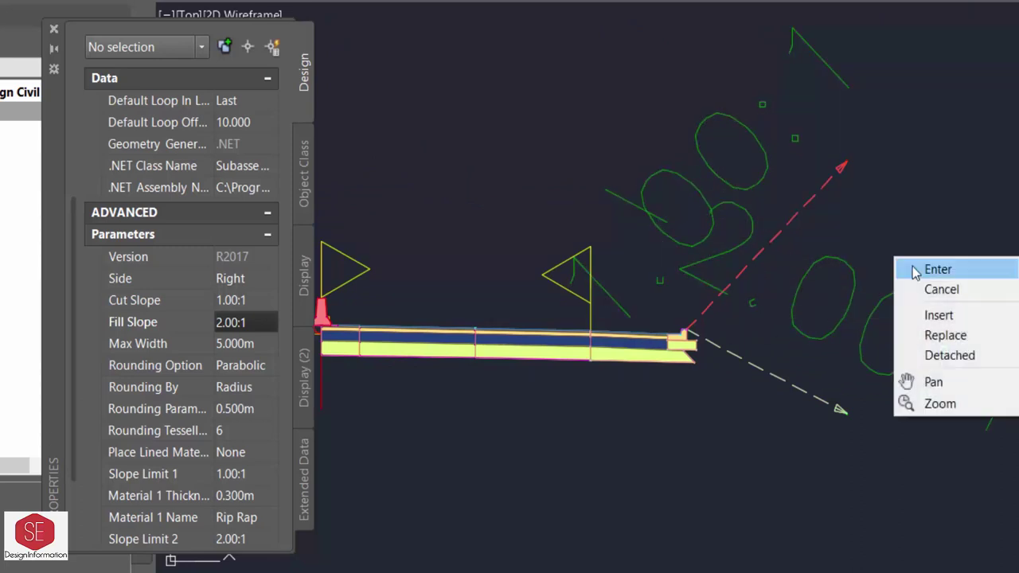
left_click(913, 193)
left_click(911, 187)
right_click(919, 196)
left_click(961, 207)
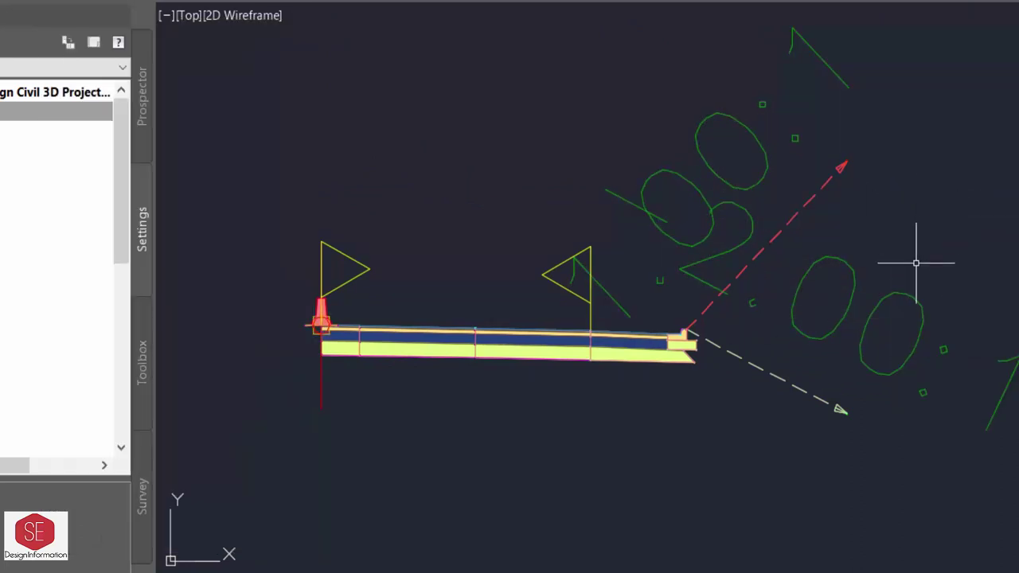
left_click(852, 291)
scroll(209, 440, "down", 5)
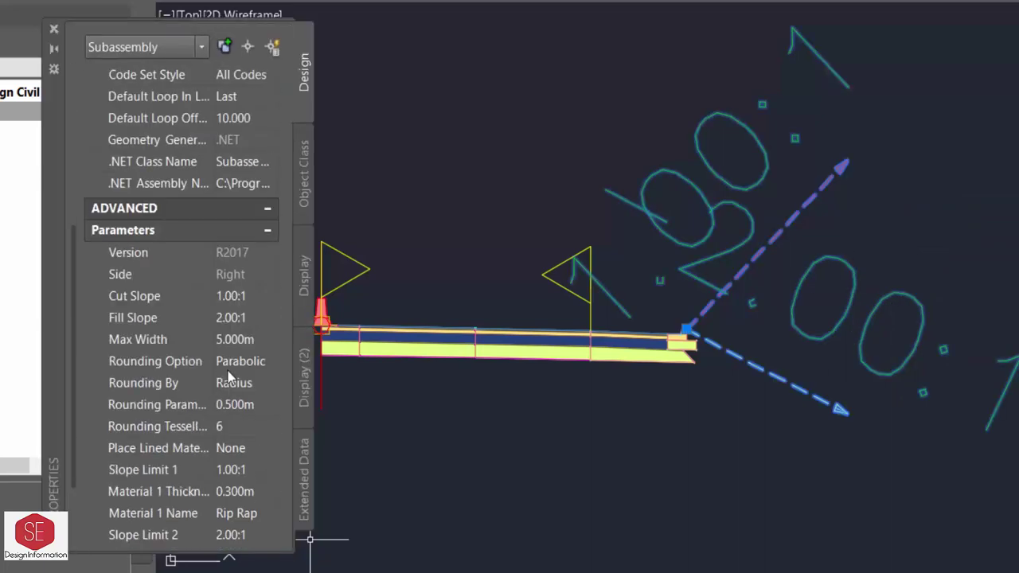
- Try a 2.00:1 cut and 3.00:1 fill slope, then restore 1.00:1 and 2.00:1
left_click(227, 299)
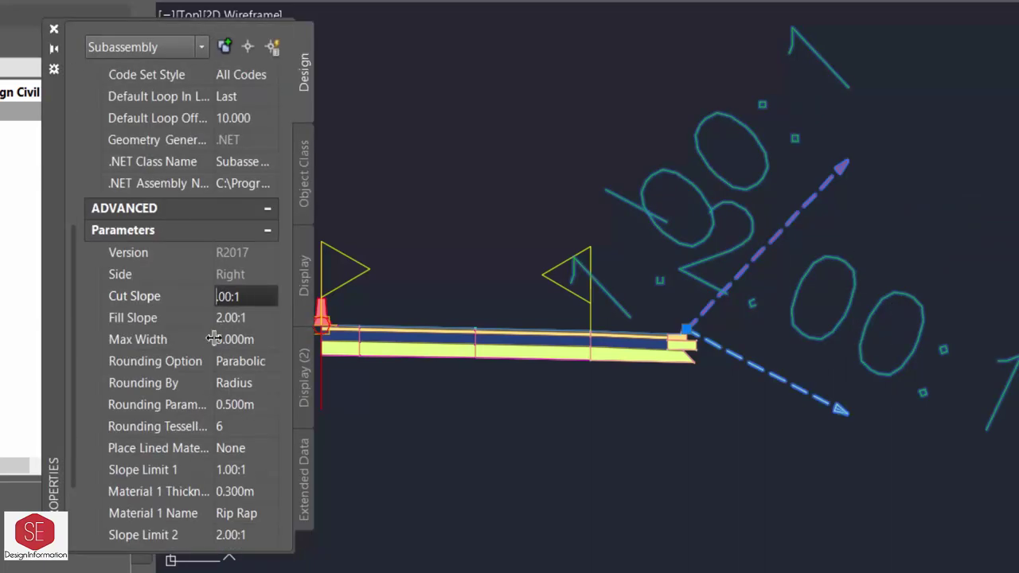
type("2")
key("Tab")
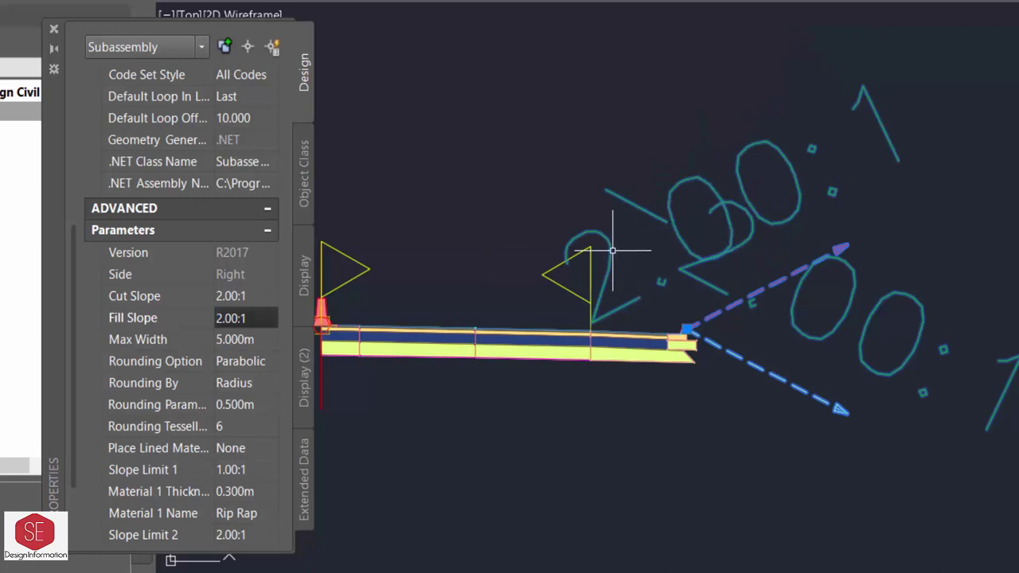
left_click(223, 296)
type("1")
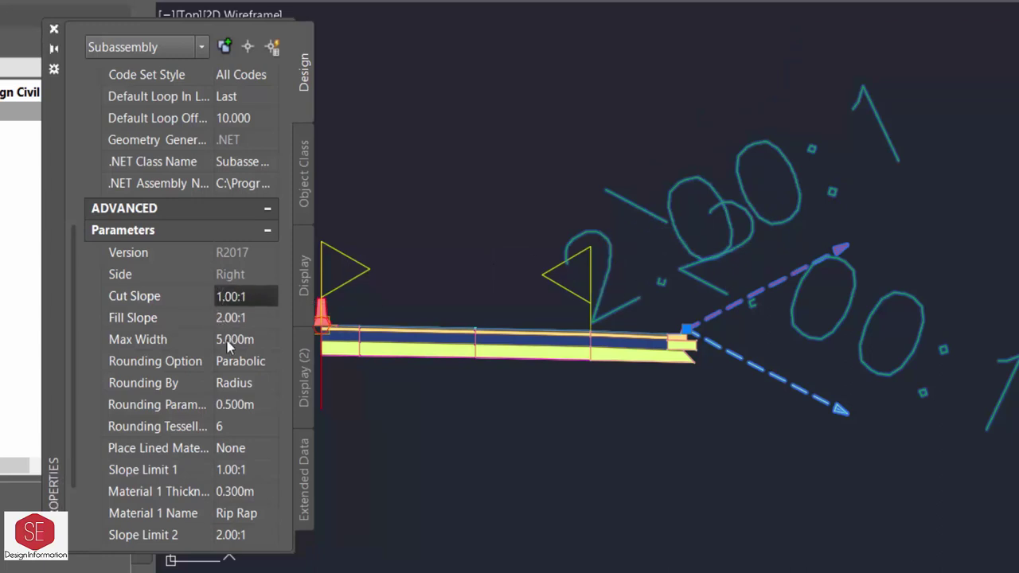
key("Tab")
type("3")
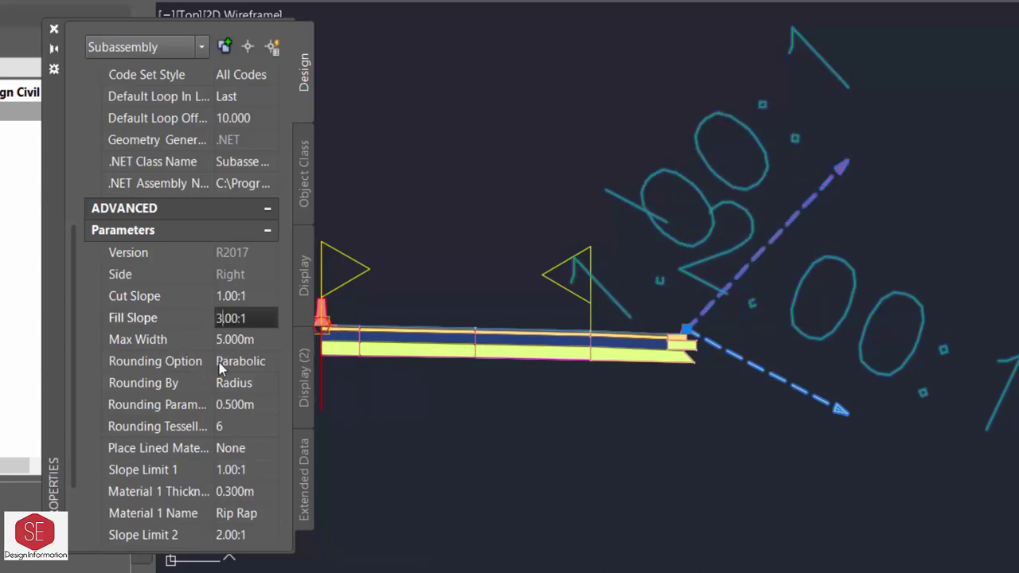
key("Tab")
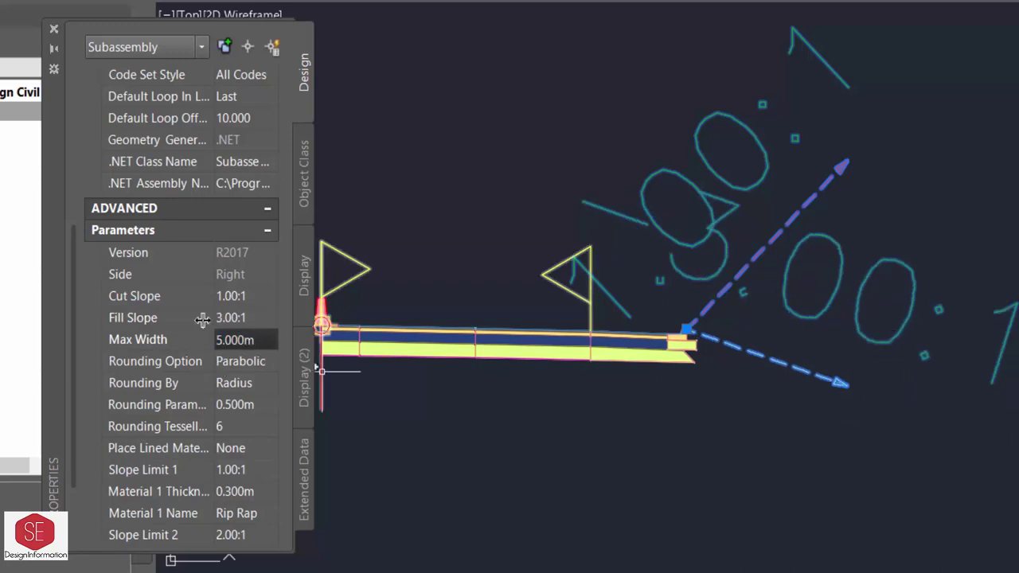
left_click(227, 320)
left_click(218, 320)
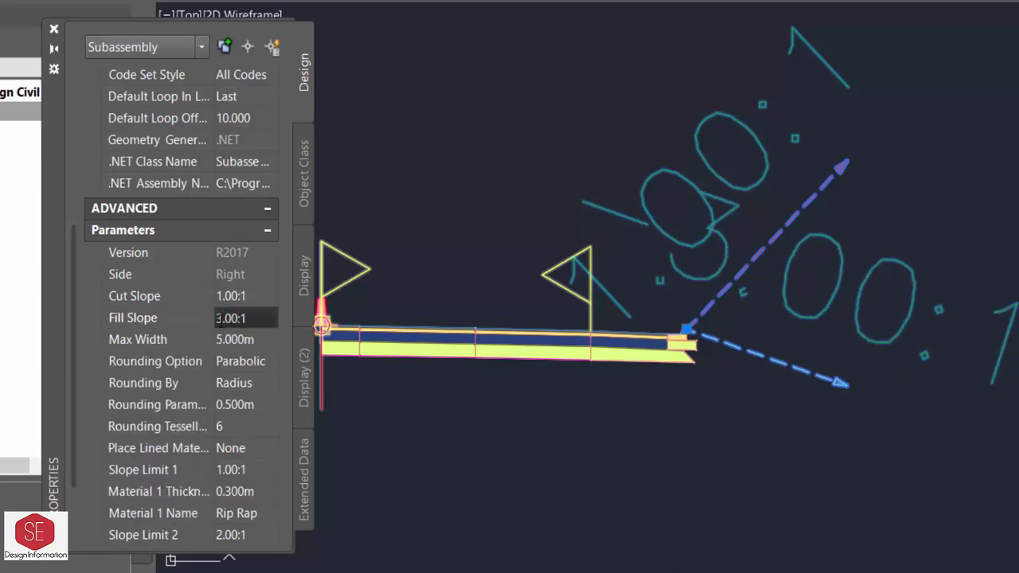
type("2")
key("Return")
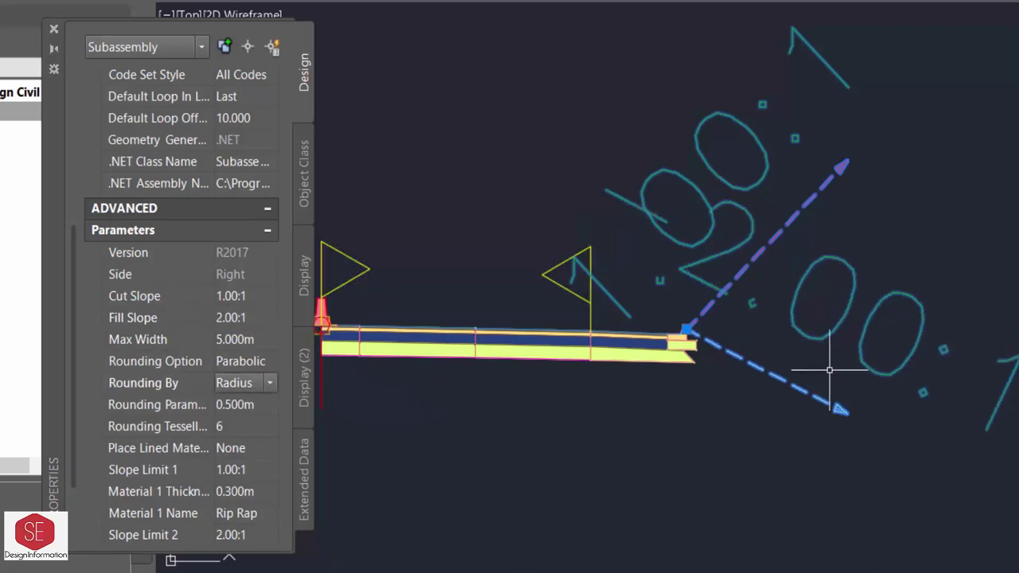
- Open Side_Slope_RS's parameters and check the 5.000m Max Width
left_click(100, 69)
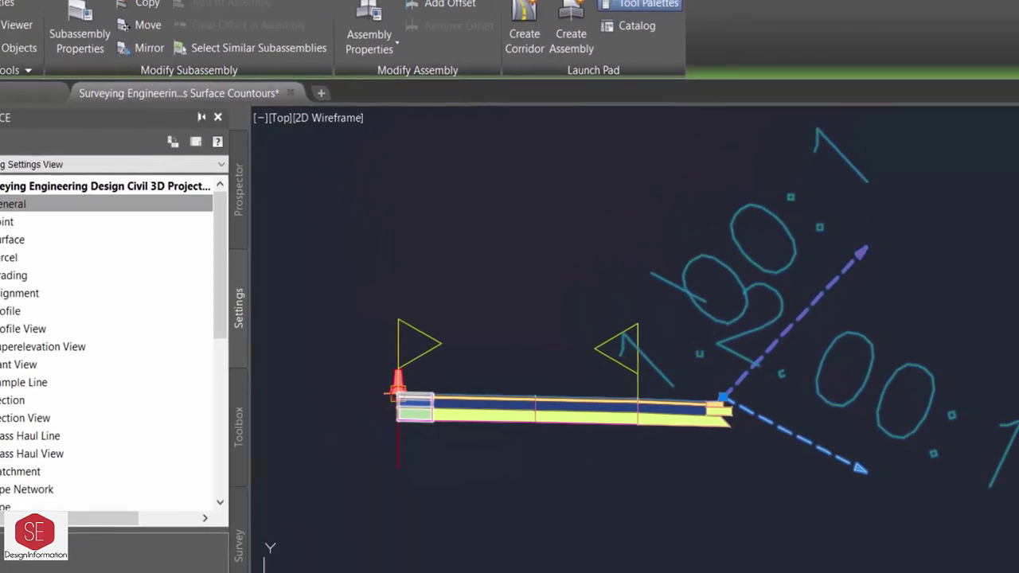
left_click(143, 97)
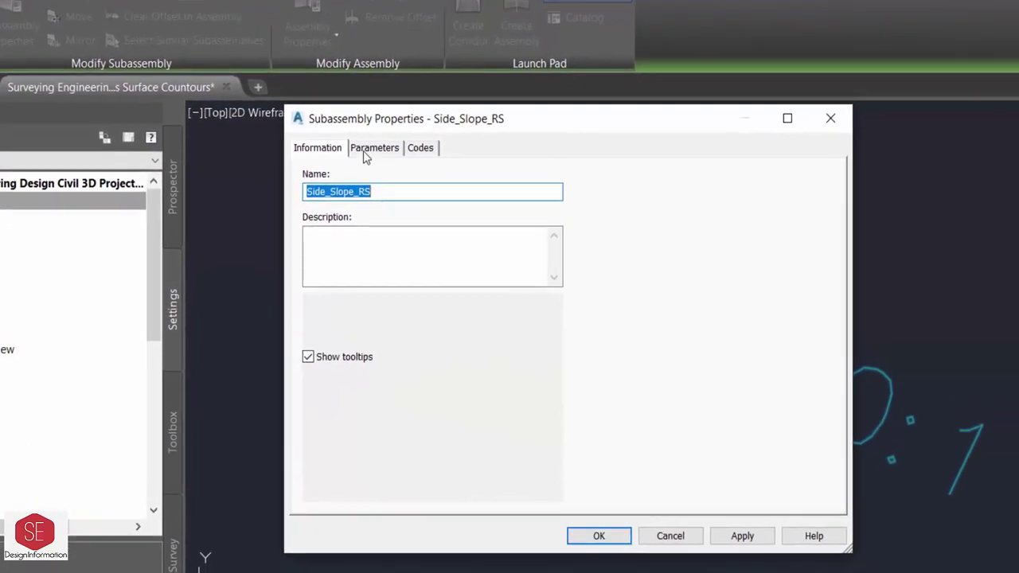
left_click(469, 199)
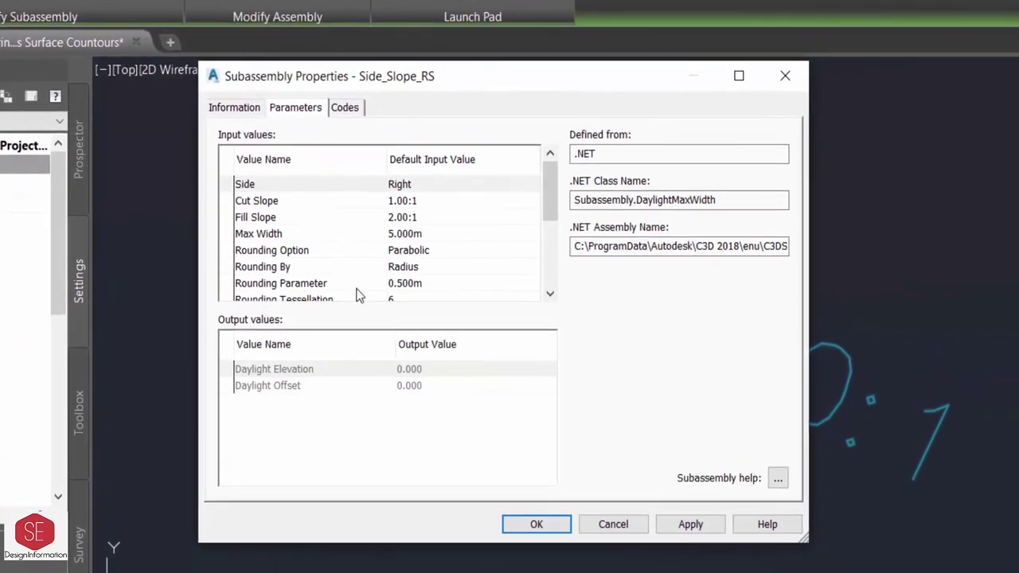
left_click(407, 234)
scroll(390, 238, "down", 1)
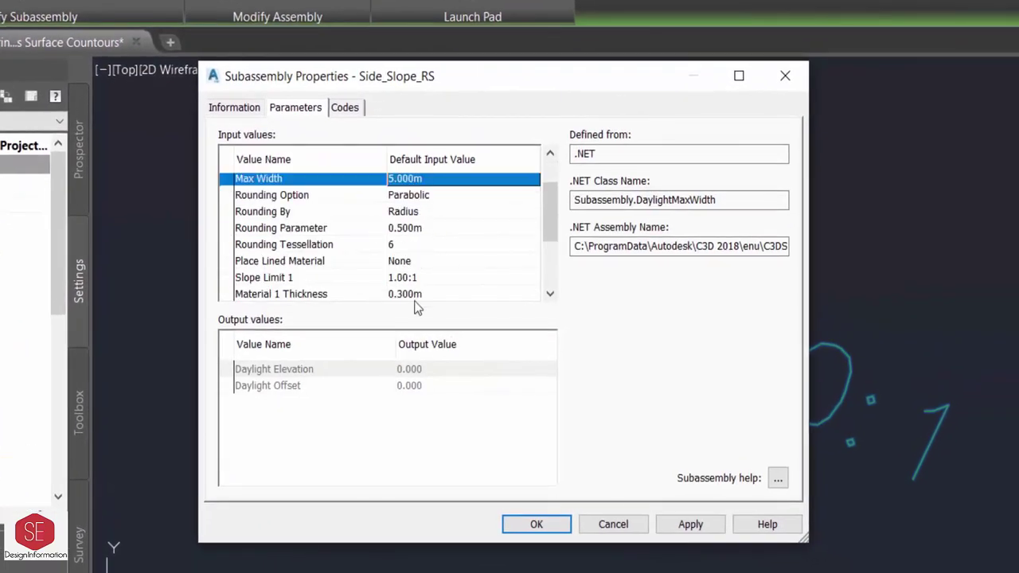
scroll(414, 285, "down", 1)
- Review lined material, Material 1 thickness and slope limits, then apply and close
left_click(397, 213)
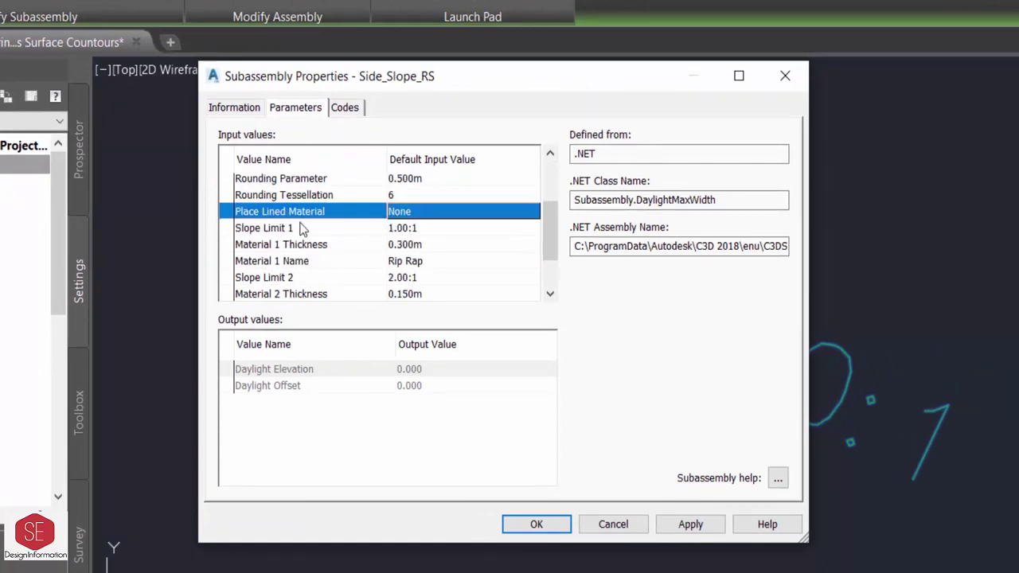
left_click(393, 246)
scroll(411, 260, "down", 1)
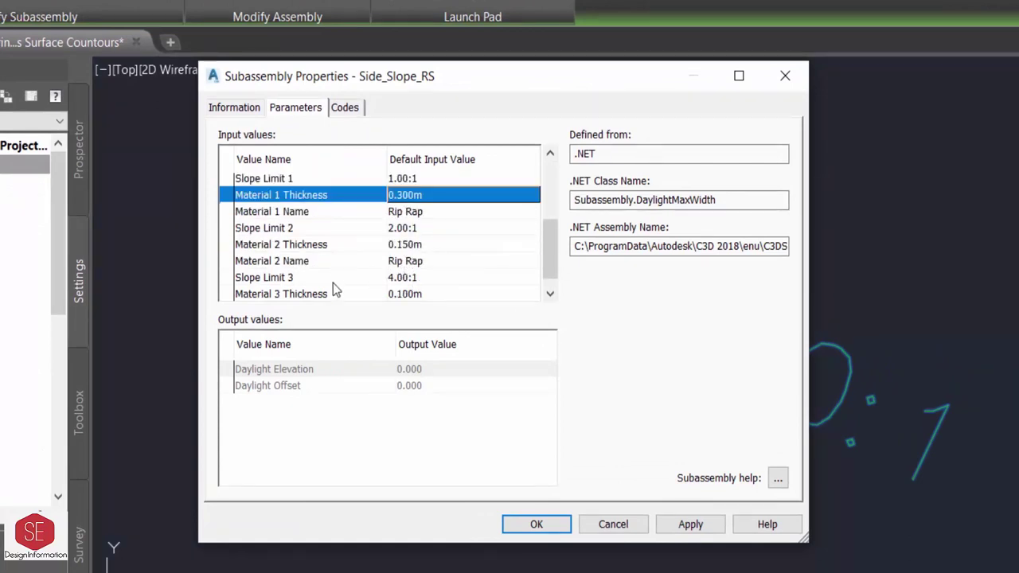
left_click(422, 230)
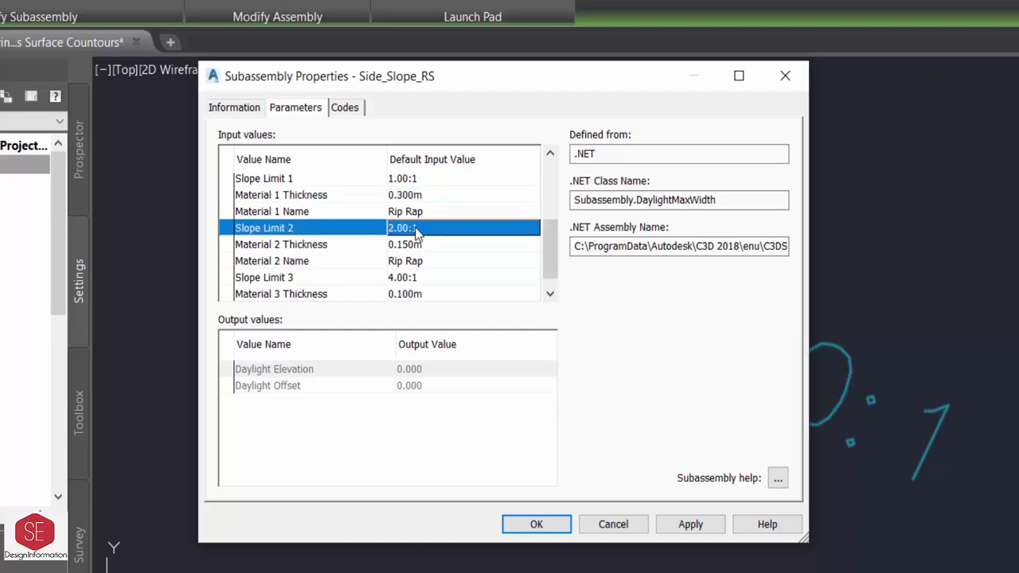
left_click(395, 278)
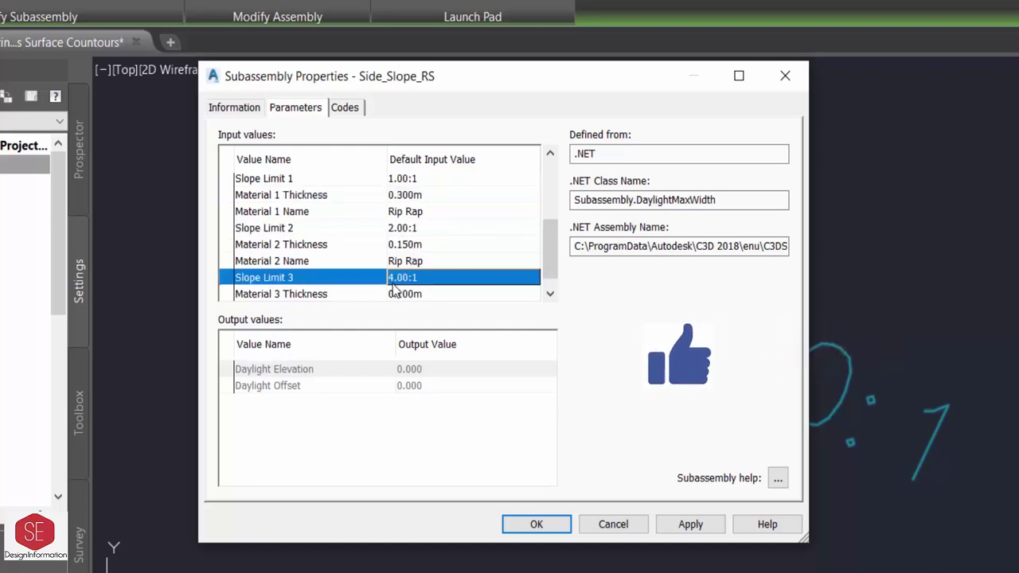
left_click(392, 280)
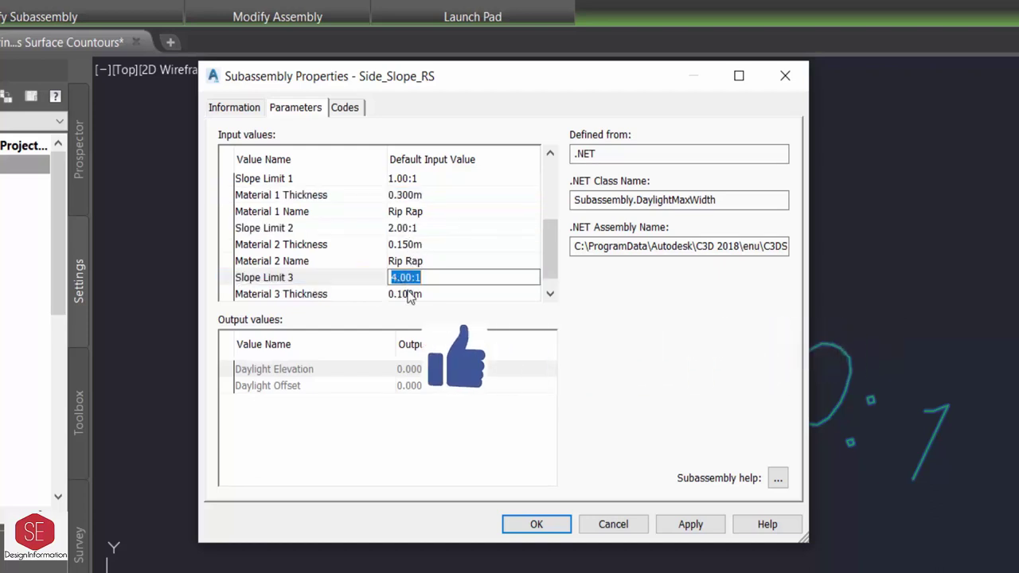
scroll(398, 253, "down", 1)
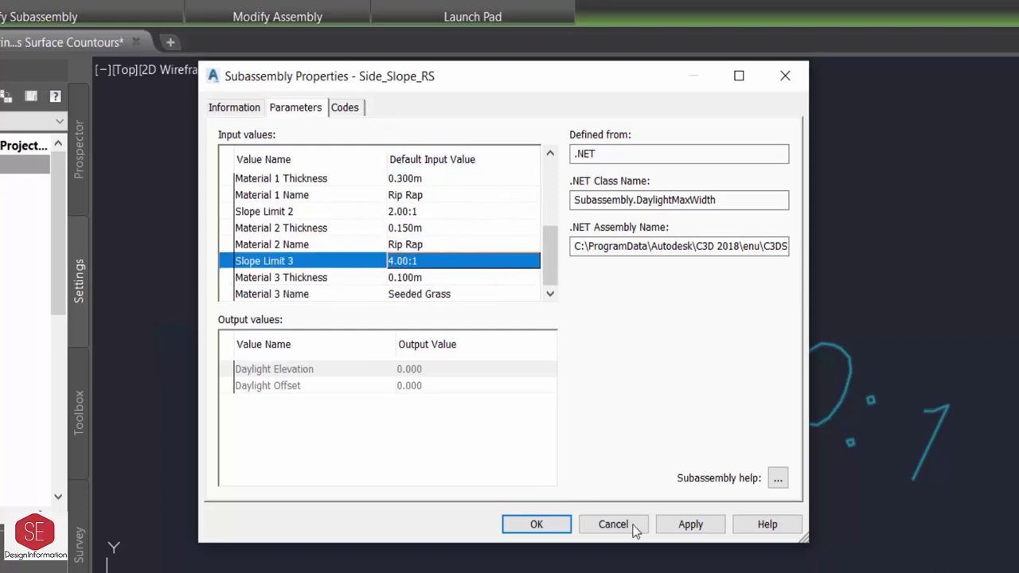
left_click(684, 524)
left_click(539, 525)
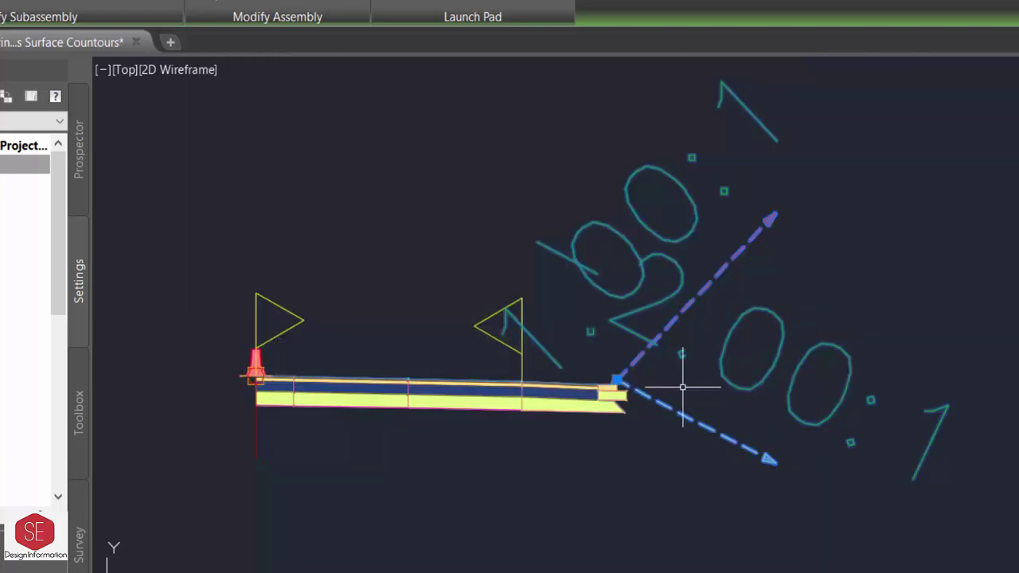
- Window-select all right-side subassemblies plus the Side_Slope_RS daylight and launch Mirror
key("Escape")
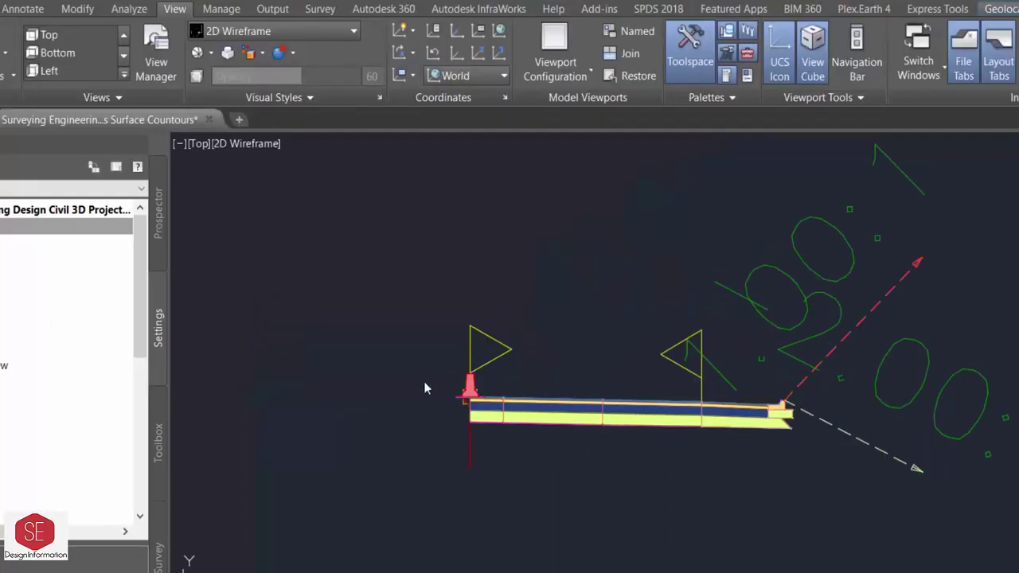
left_click(593, 374)
left_click(526, 429)
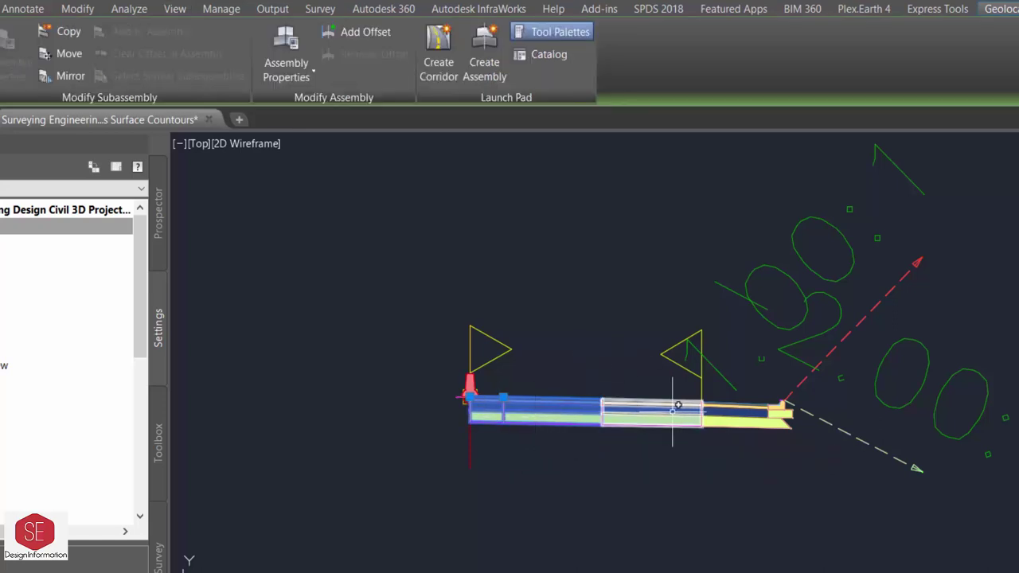
scroll(783, 410, "up", 3)
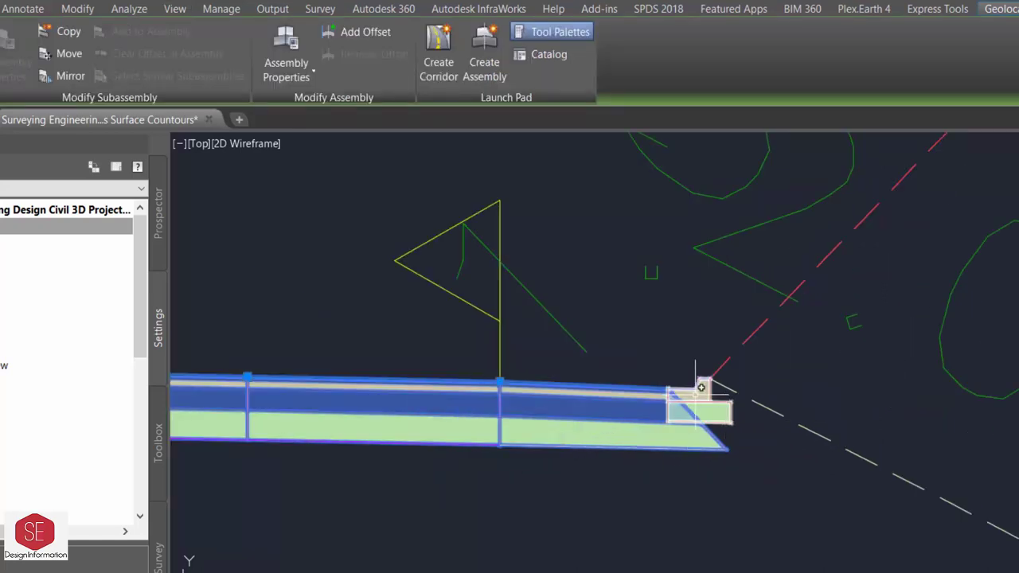
left_click(700, 387)
scroll(742, 356, "down", 3)
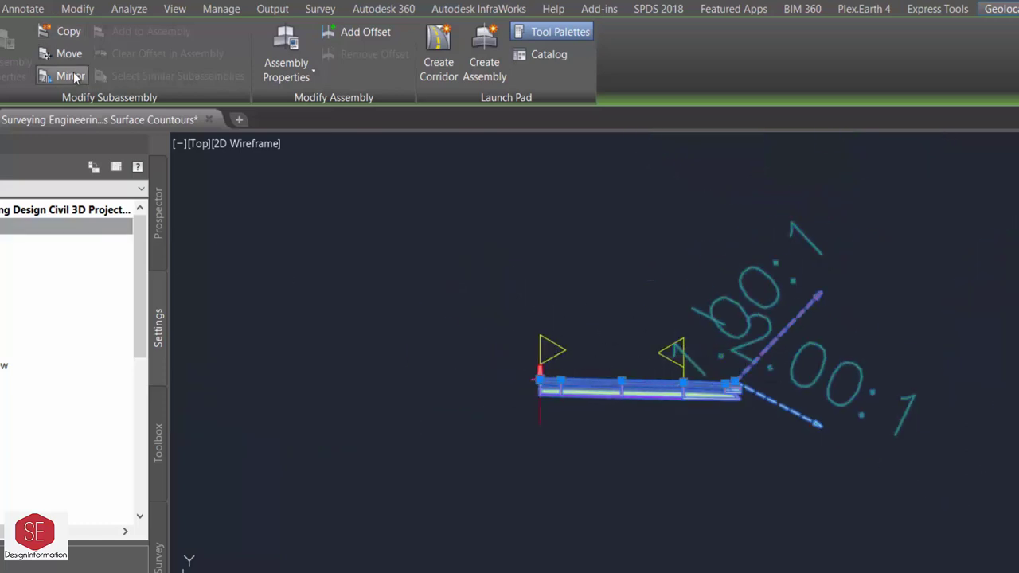
left_click(76, 77)
scroll(536, 362, "up", 4)
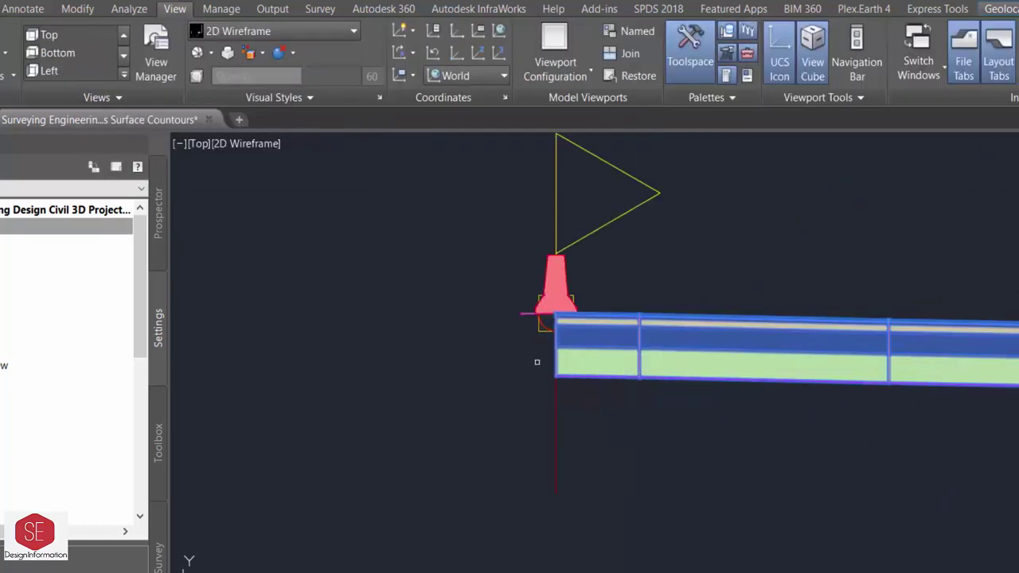
- Mirror about the baseline marker, naming the paved copies LS_Paved.1 and LS_Paved.2
left_click(555, 317)
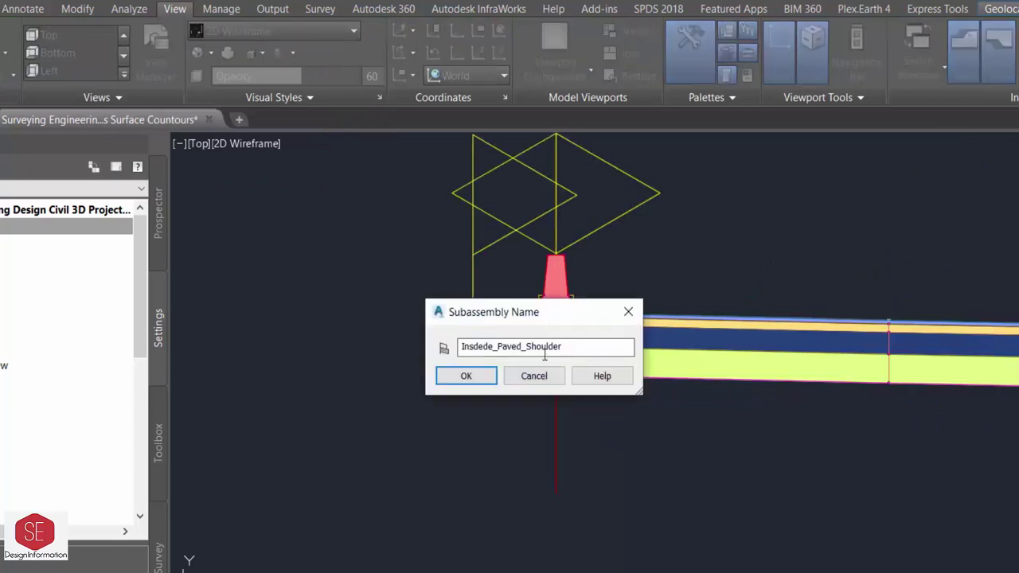
mouse_move(562, 347)
left_mouse_down()
mouse_move(532, 347)
mouse_move(565, 346)
left_mouse_up()
left_click(472, 380)
left_click(466, 347)
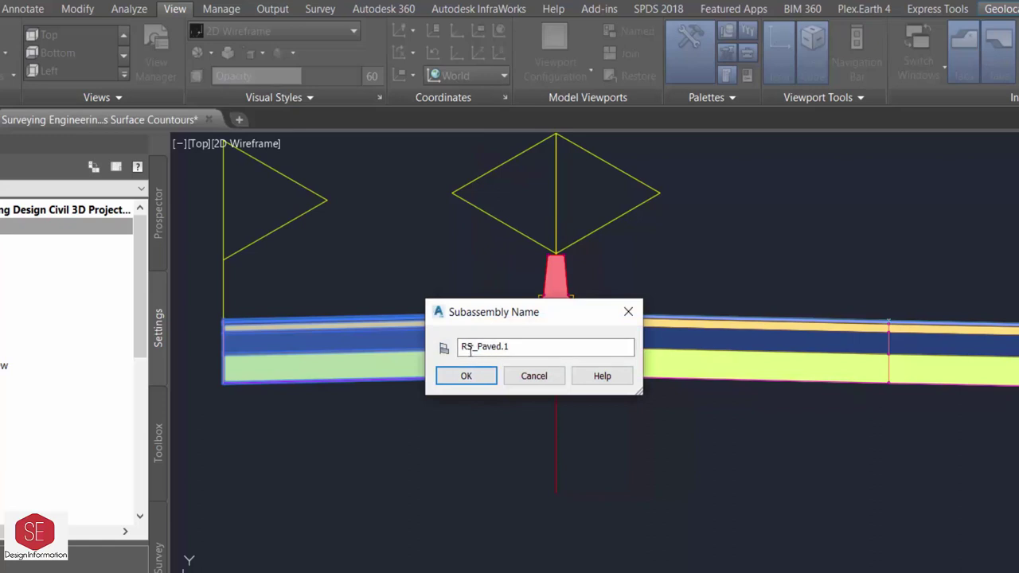
key("BackSpace")
type("L")
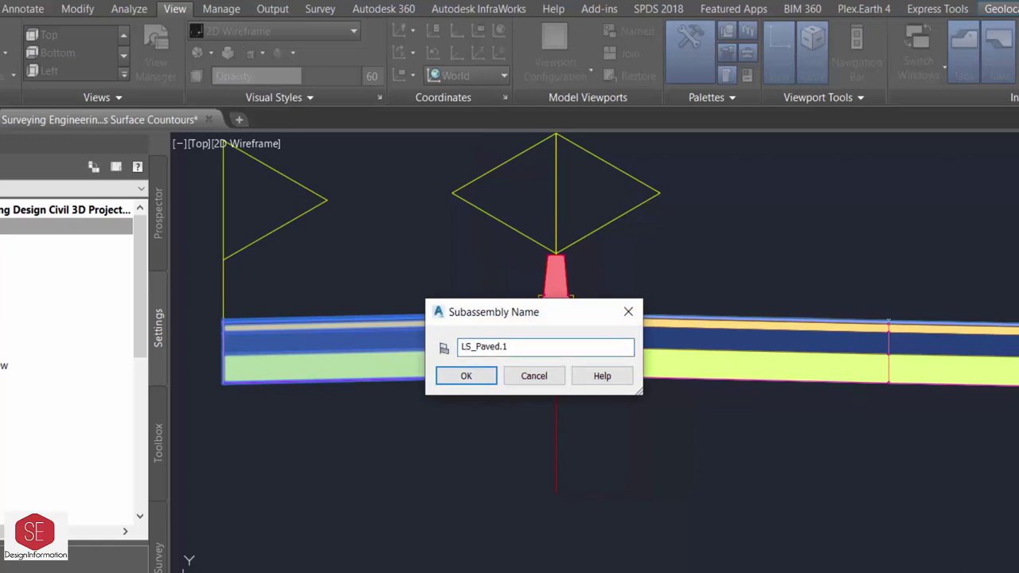
left_click(472, 382)
key("Home")
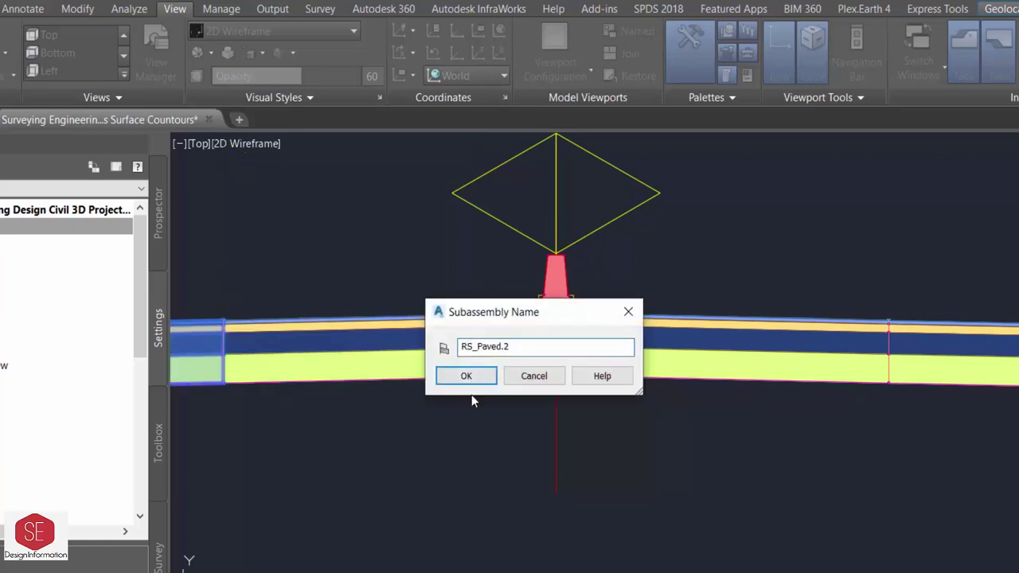
key("Delete")
type("L")
left_click(467, 389)
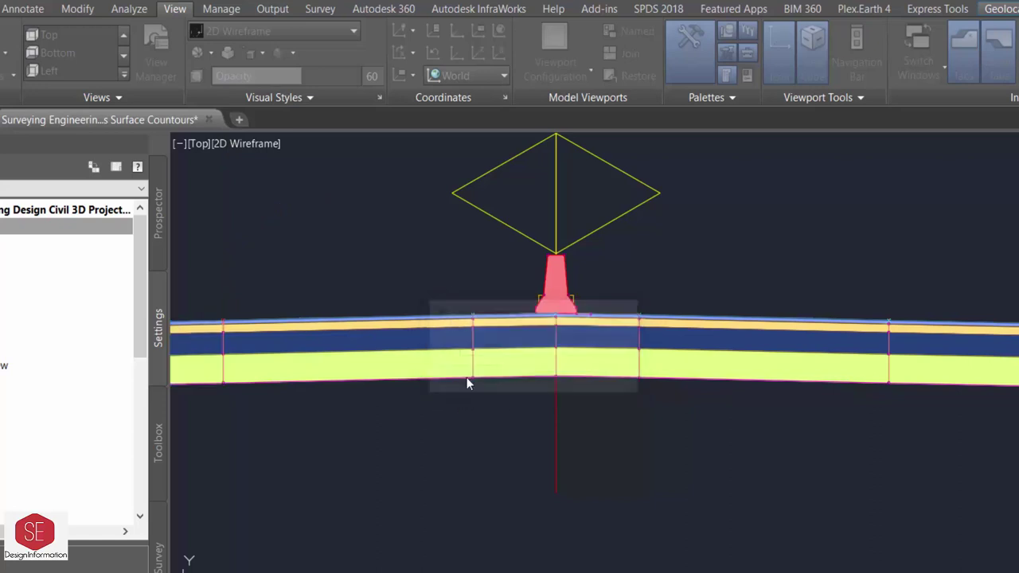
- Name the remaining mirrored copies LS_Shoulder, LS_Curb and Side_Slope_LS, then clear the selection
key("Home")
key("Right")
key("BackSpace")
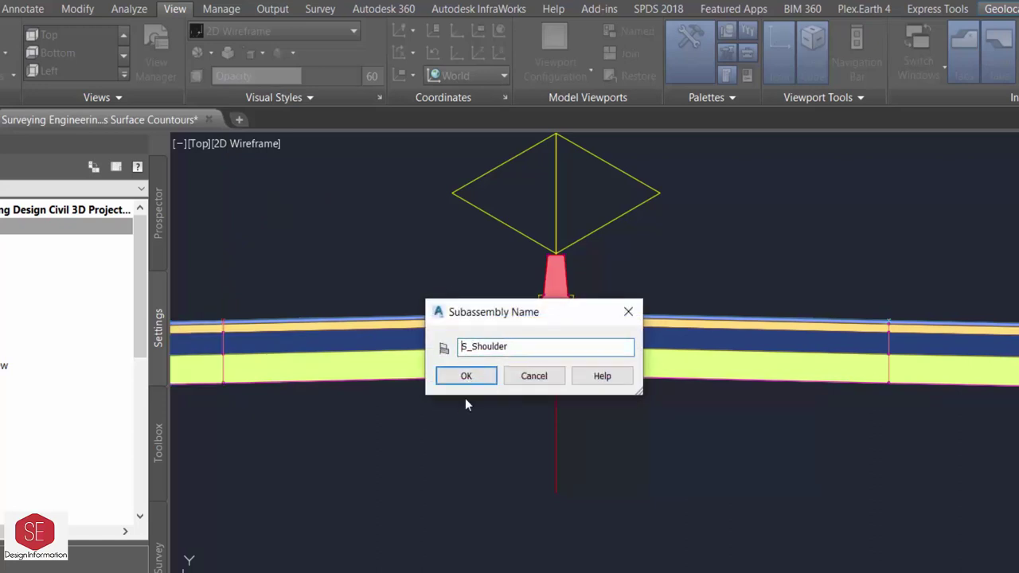
type("L")
left_click(492, 382)
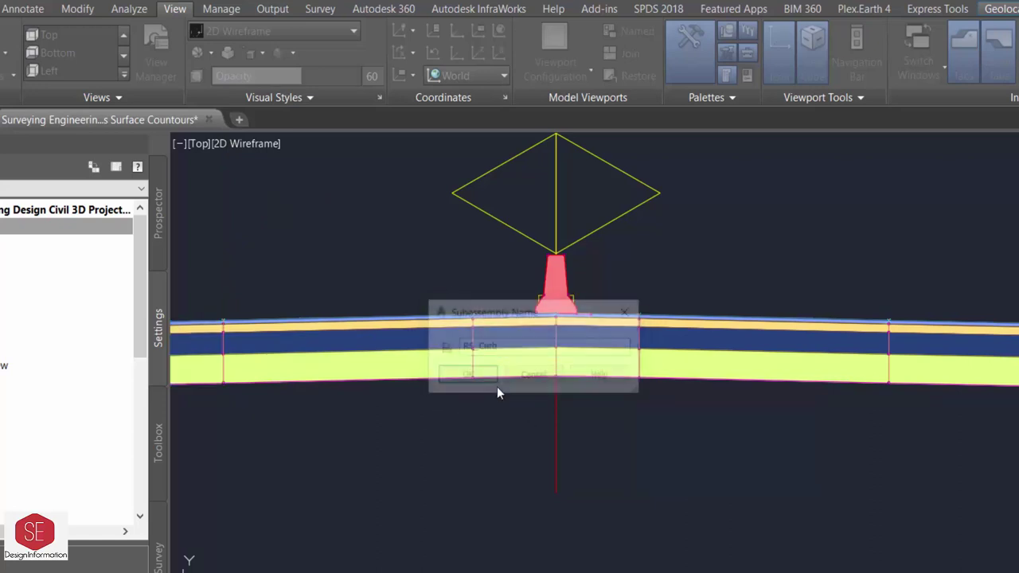
key("Home")
key("Right")
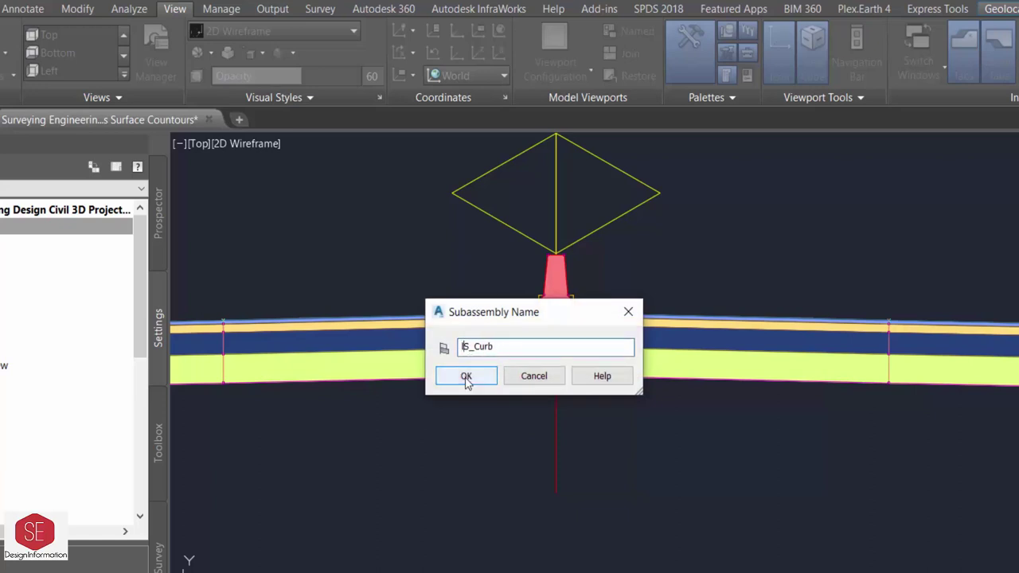
left_click(480, 379)
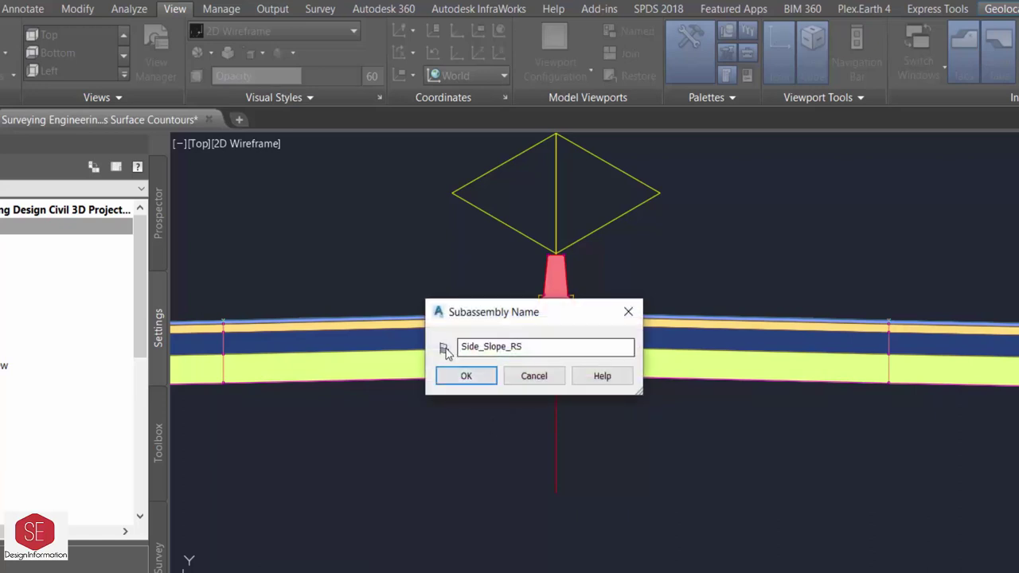
left_click(519, 346)
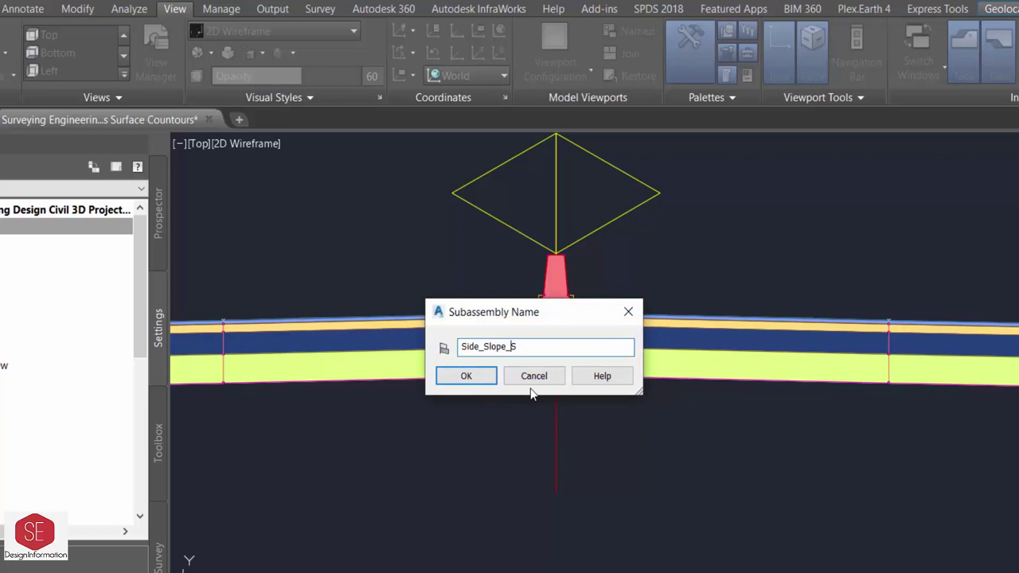
type("L")
left_click(466, 375)
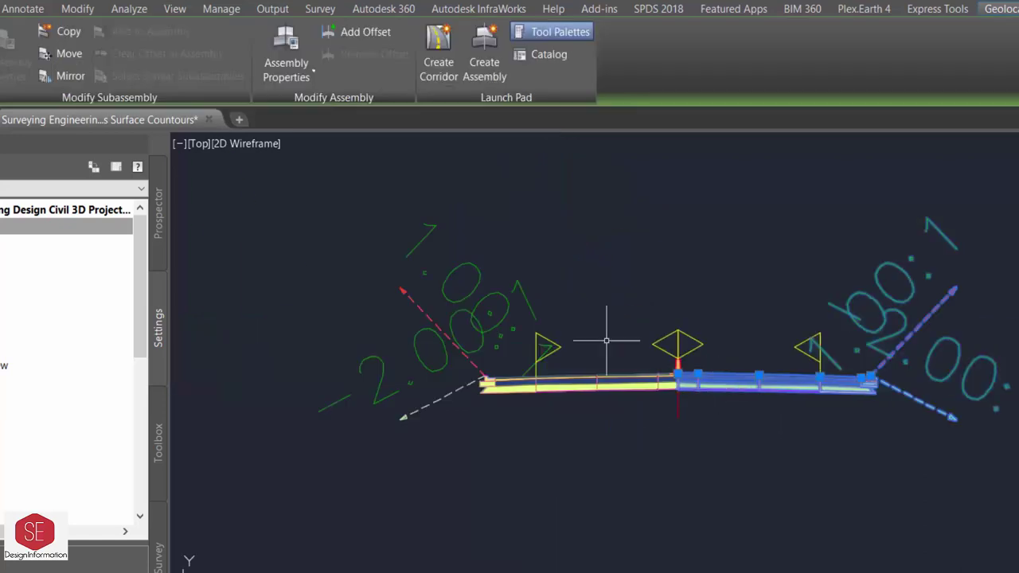
key("Escape")
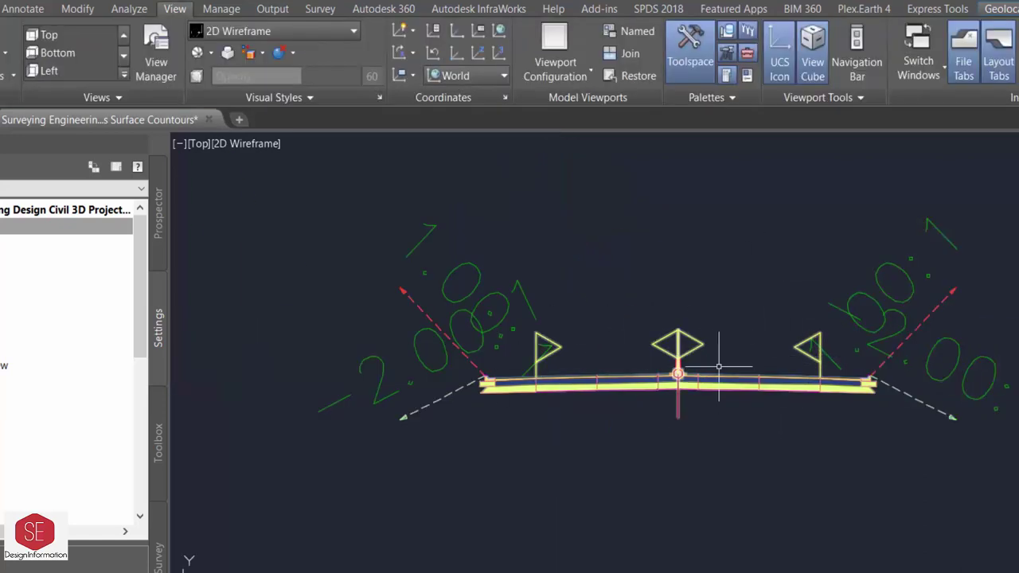
scroll(677, 318, "up", 2)
scroll(534, 426, "down", 2)
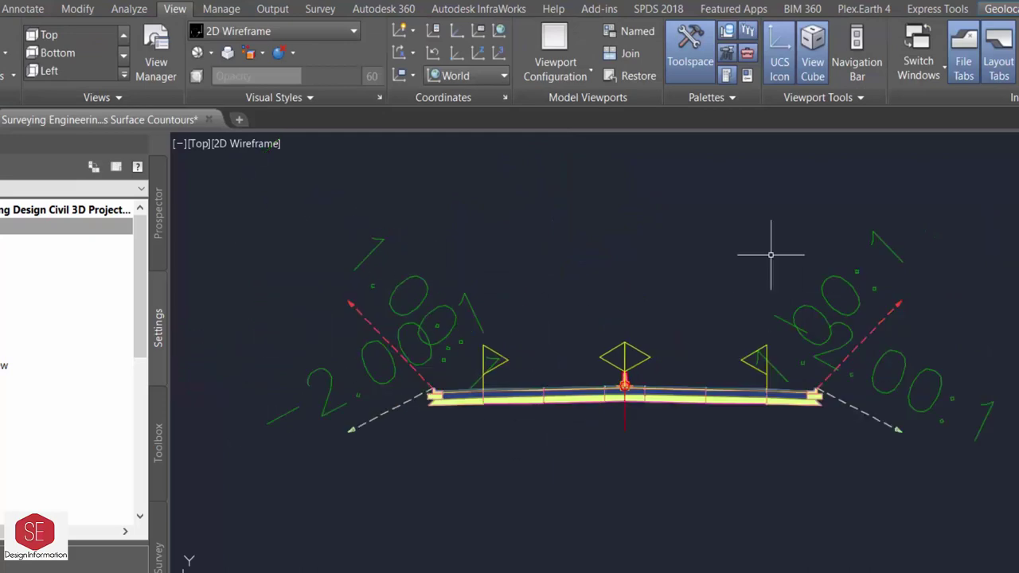
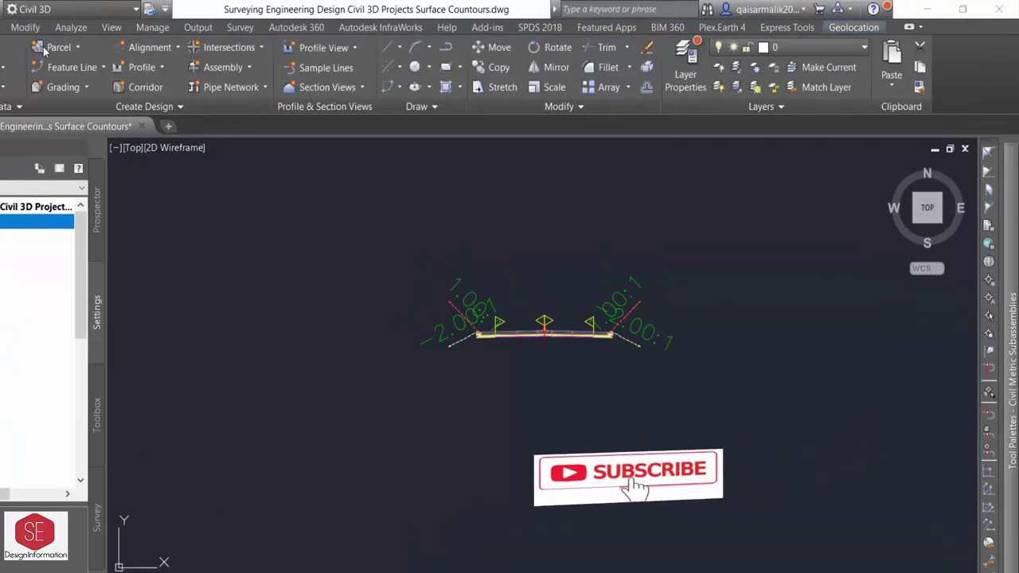
- Create a new assembly named Road.2 and place its baseline below the existing road assembly
left_click(225, 70)
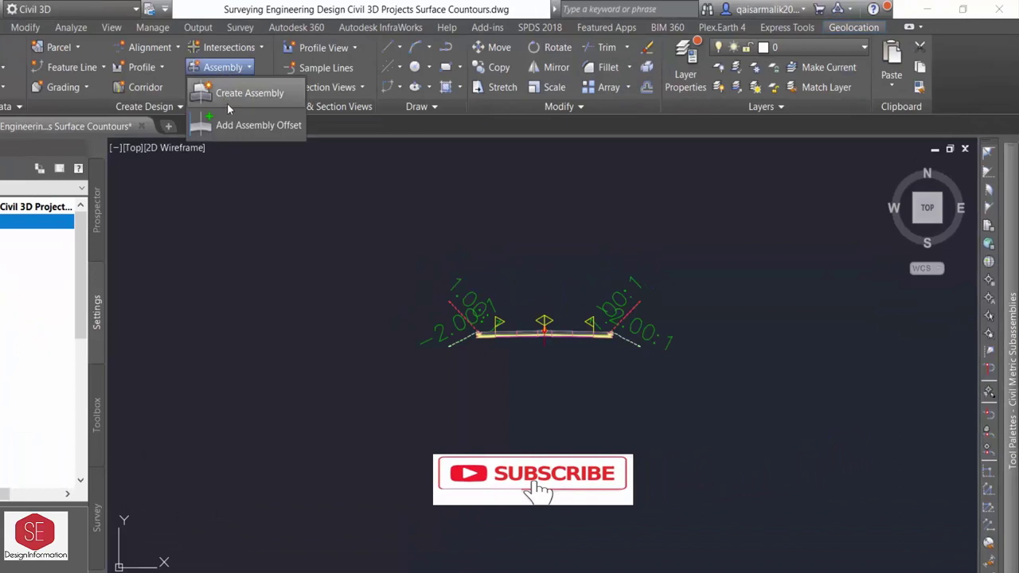
left_click(239, 94)
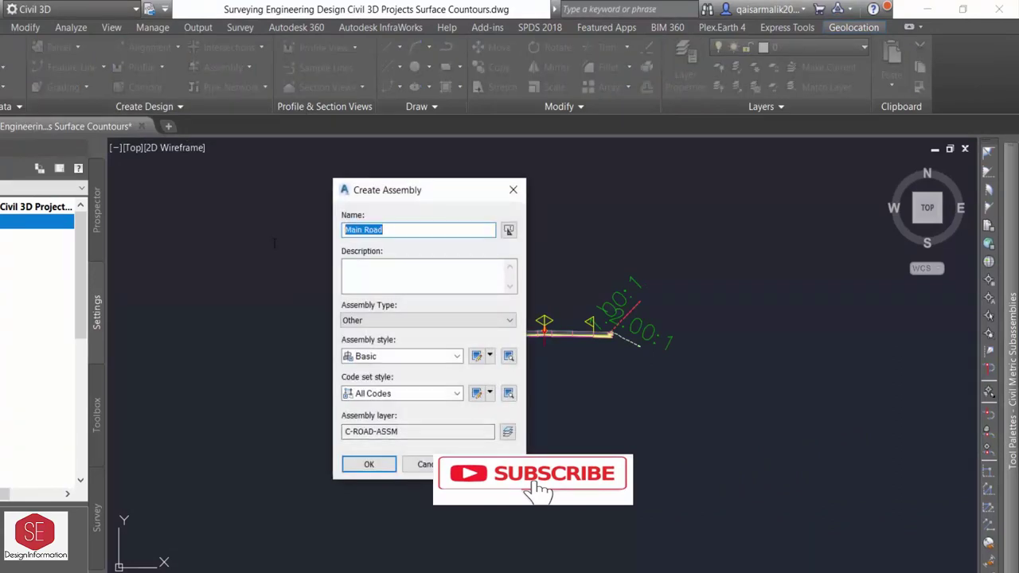
type("E")
key("BackSpace")
type("Ro")
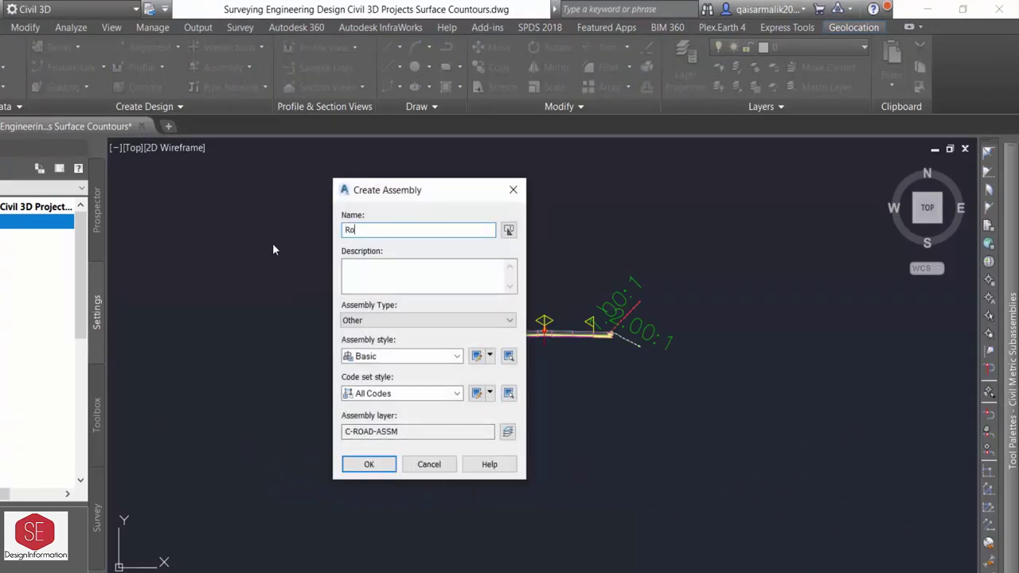
type("ad.2")
left_click(374, 464)
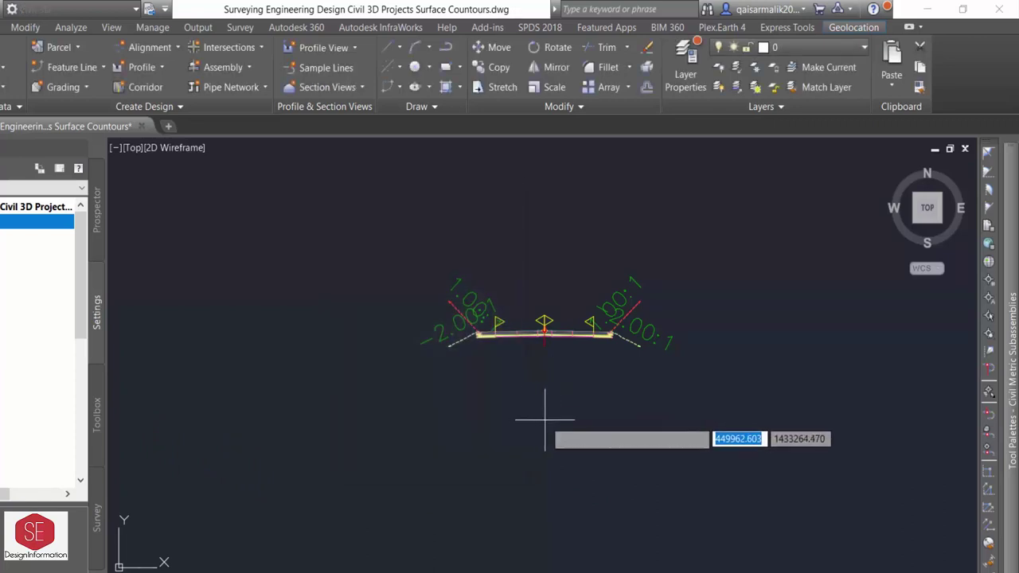
left_click(543, 418)
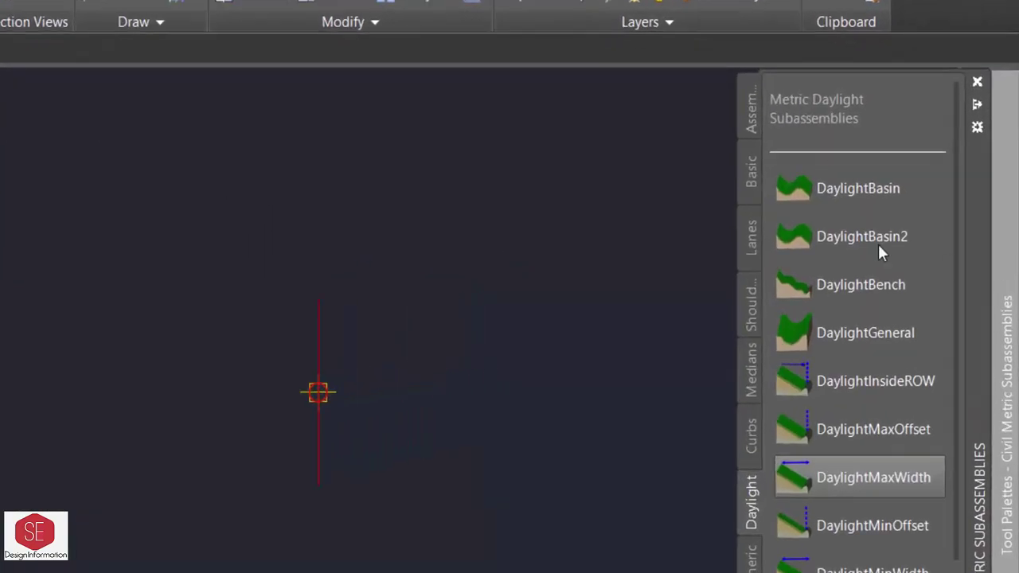
- Pick CrownedLane and set 10.8 m left and right lane widths with -2.5% slopes
left_click(751, 249)
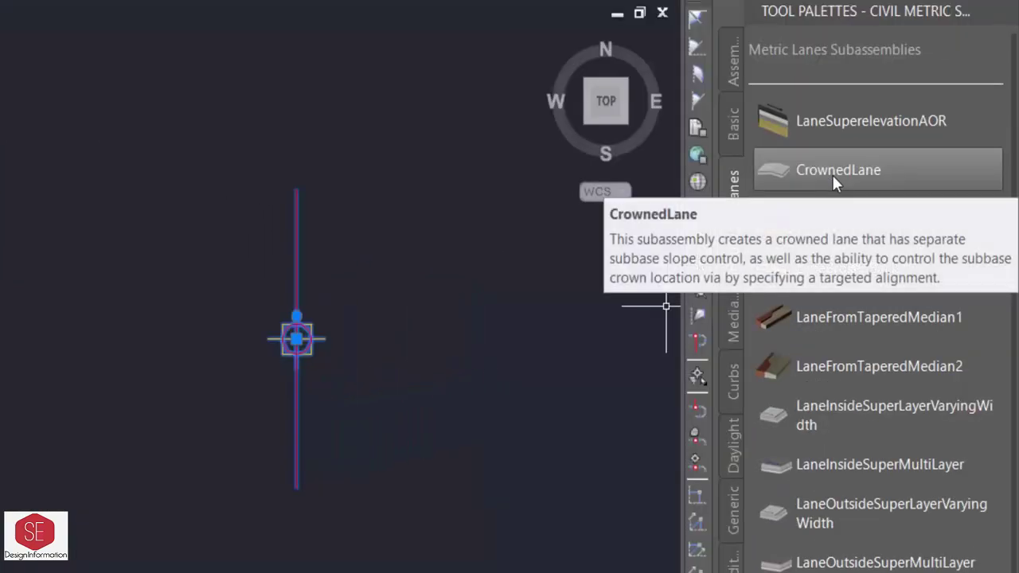
left_click(834, 172)
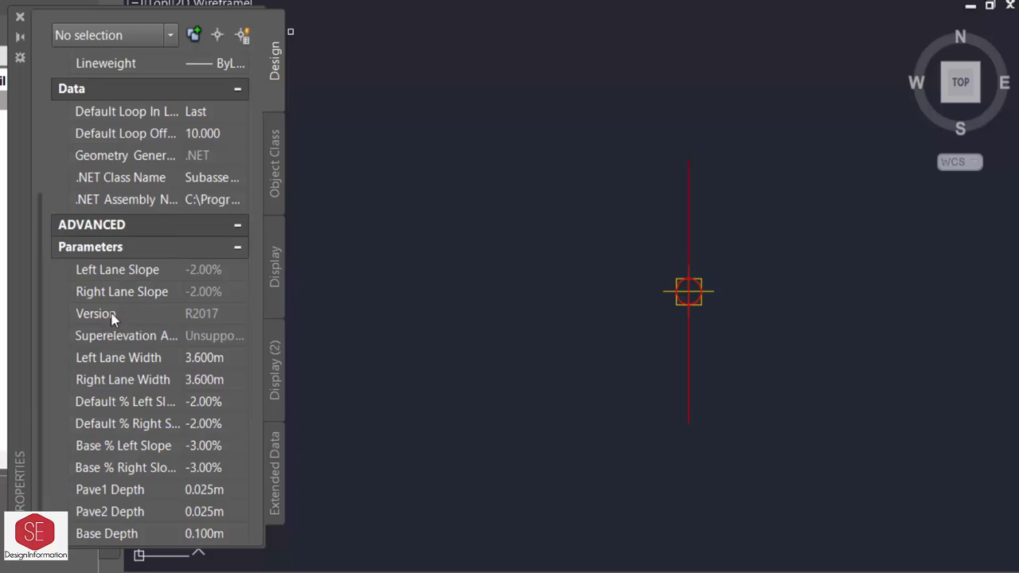
scroll(189, 300, "down", 2)
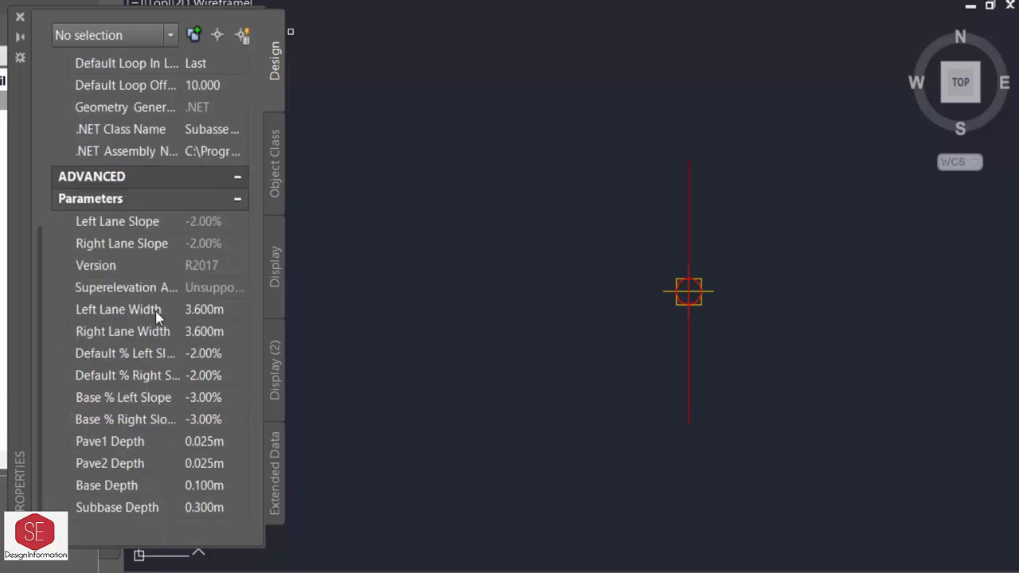
left_click(221, 311)
type("10.8")
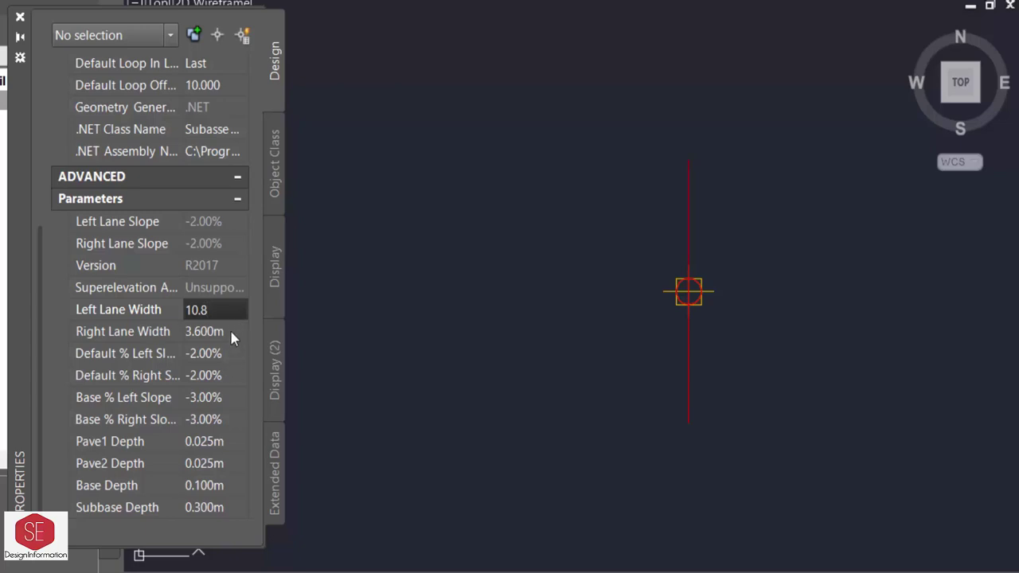
left_click(231, 333)
key("BackSpace")
type("10.8")
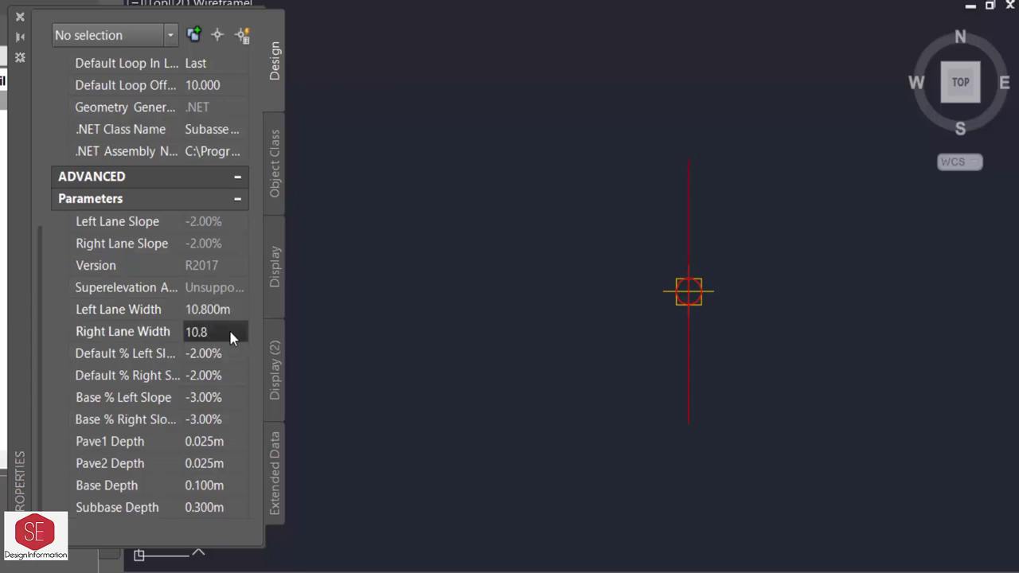
key("Tab")
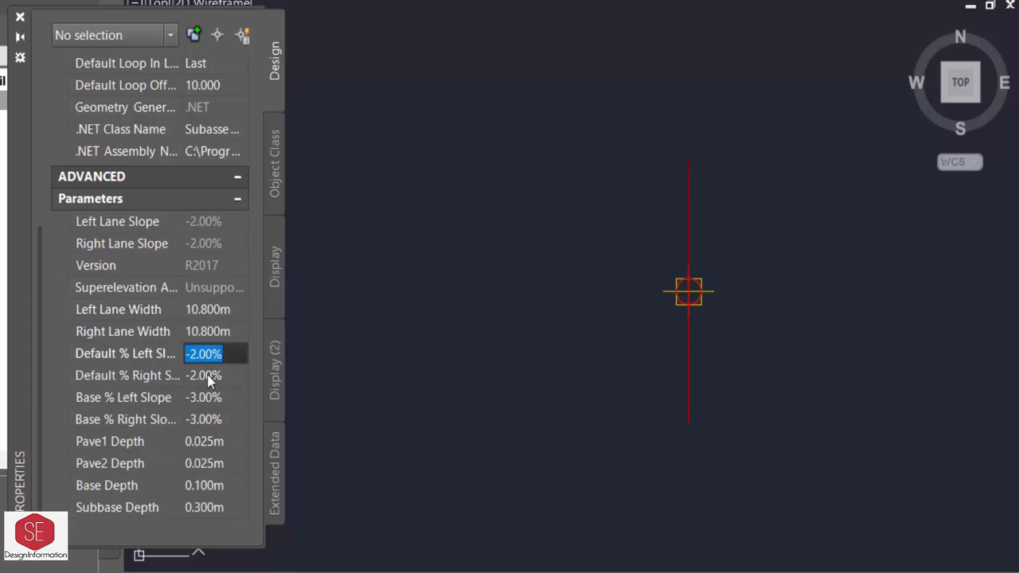
type("-2.5")
key("Tab")
type("-2.5")
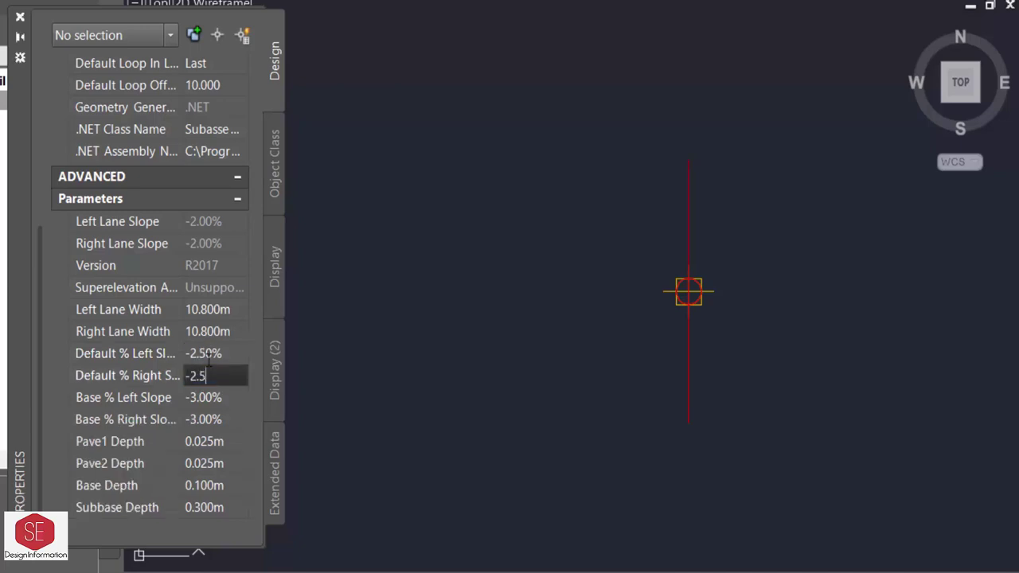
left_click(254, 393)
- Set lane layer depths: Pave1 0.05, Pave2 0.12, Base 0.3, Subbase 0.4 m
left_click(253, 440)
type("0.05")
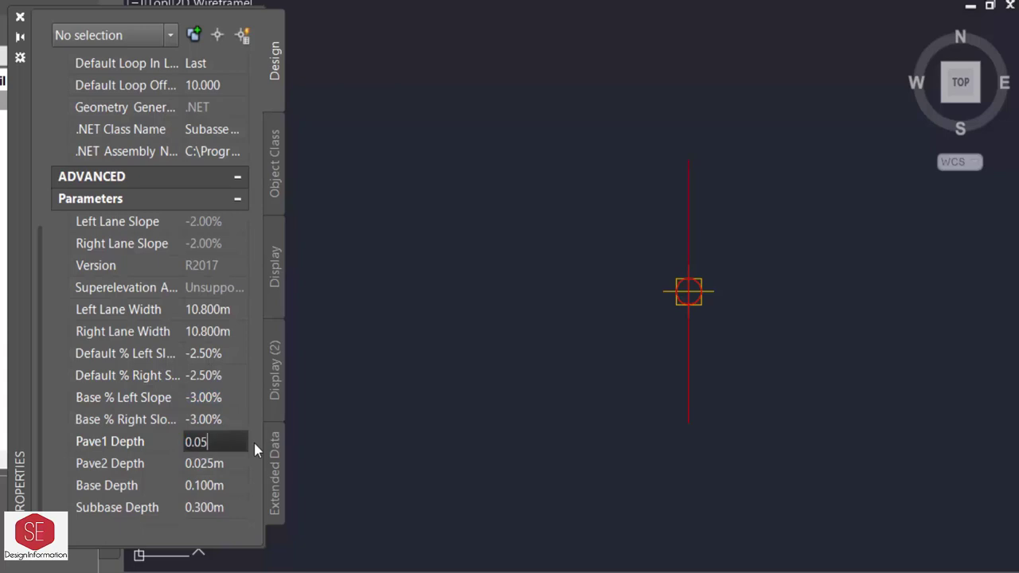
key("Tab")
type("0.")
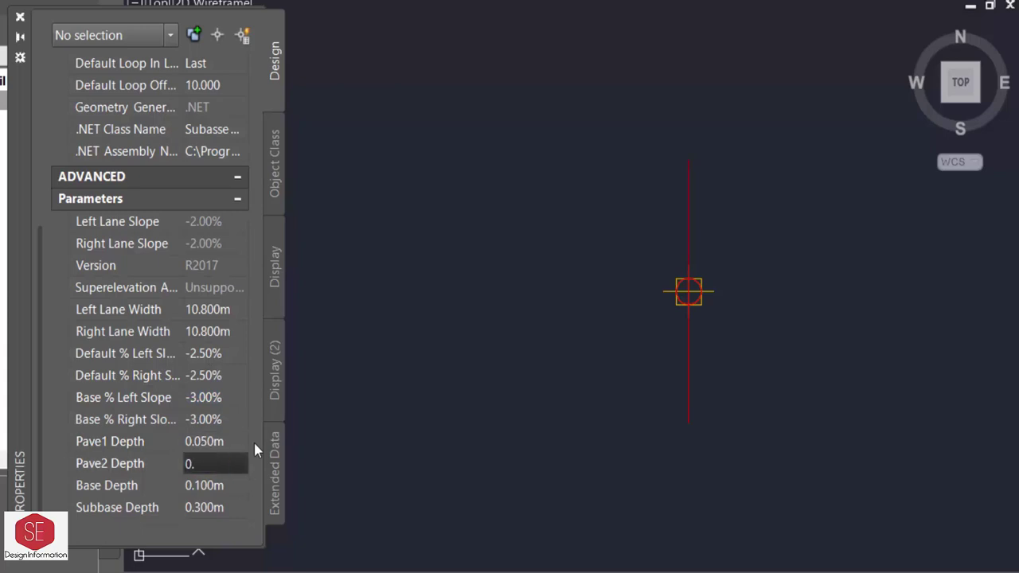
type("12")
key("Tab")
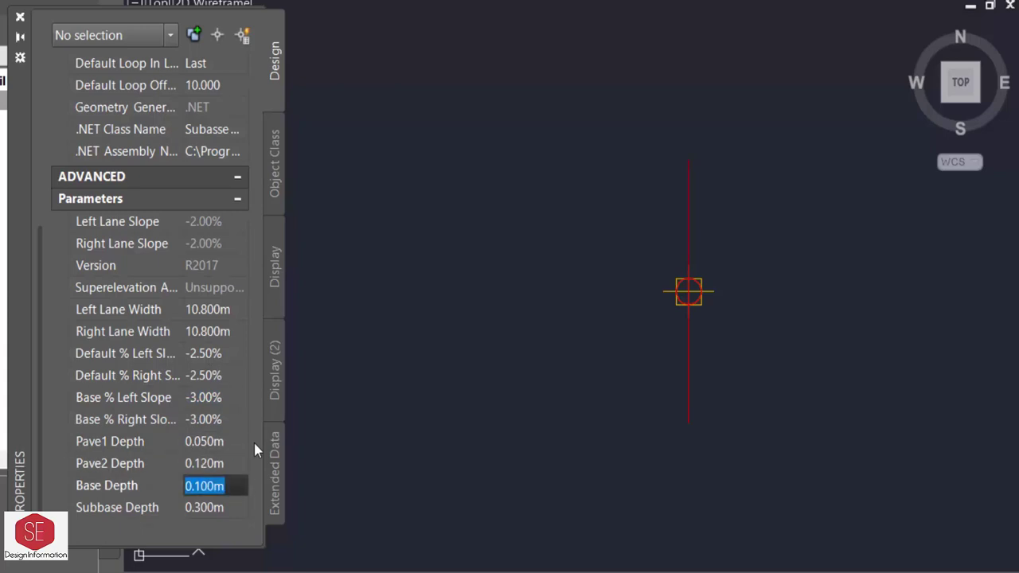
type(".3")
key("Tab")
type(".4")
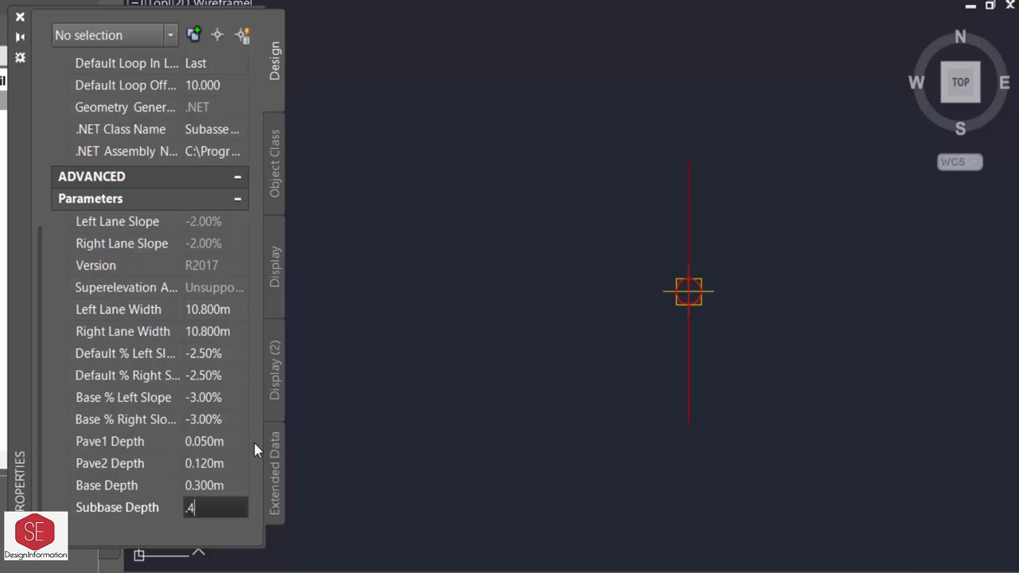
key("Return")
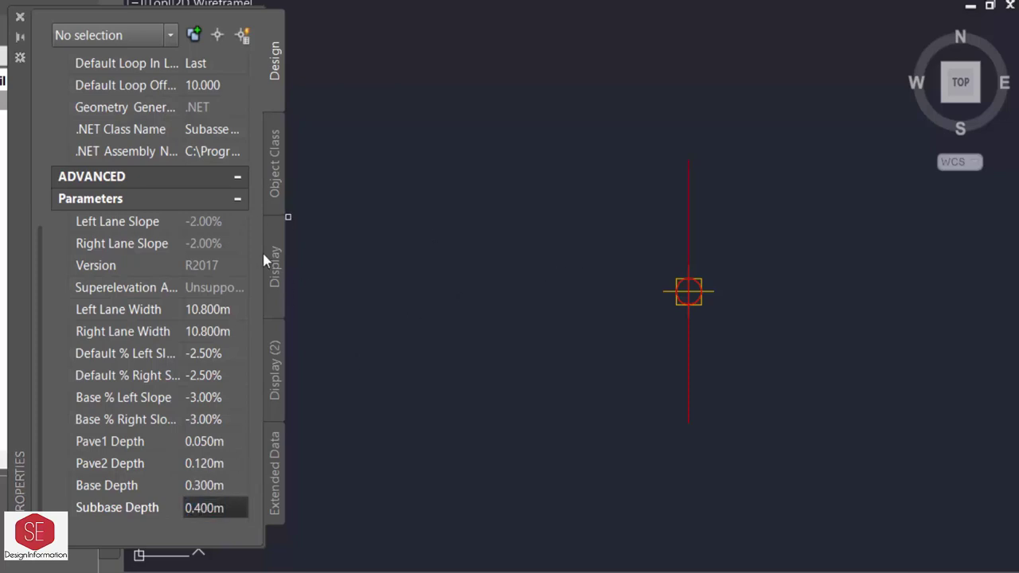
- Attach the CrownedLane to the Road.2 baseline marker and end placement
left_click(689, 291)
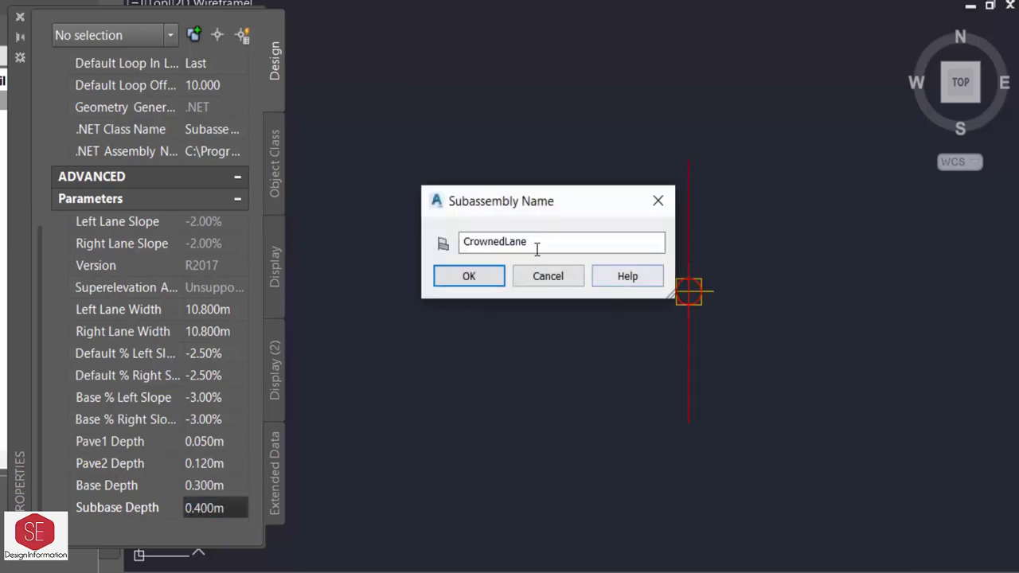
left_click(489, 275)
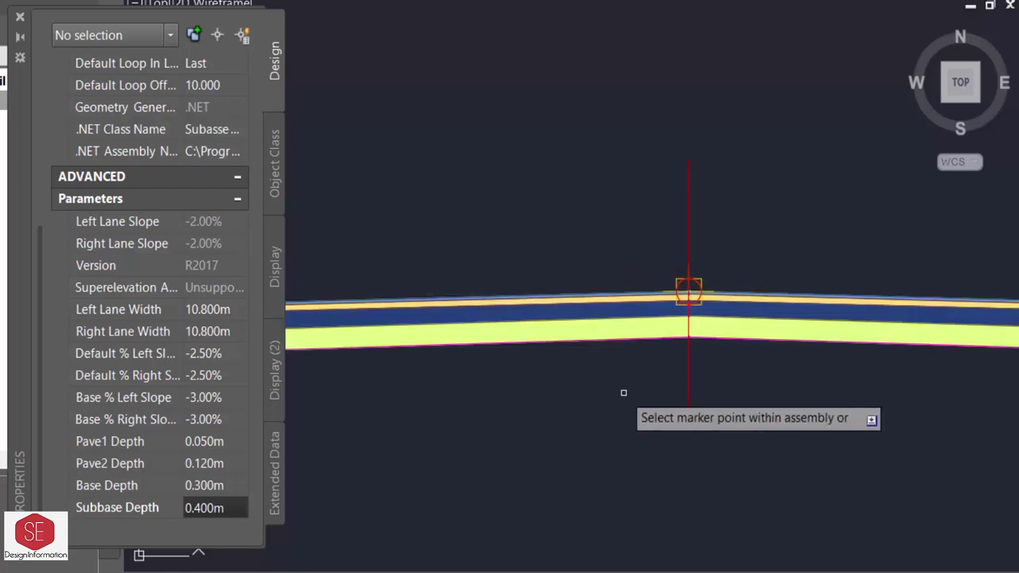
scroll(623, 393, "down", 4)
scroll(705, 366, "up", 3)
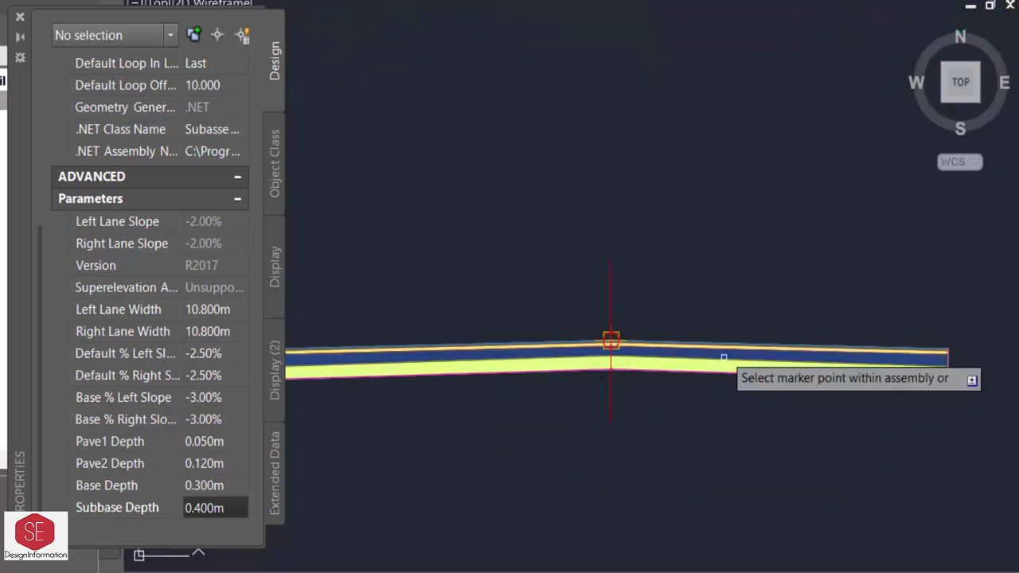
scroll(711, 312, "down", 2)
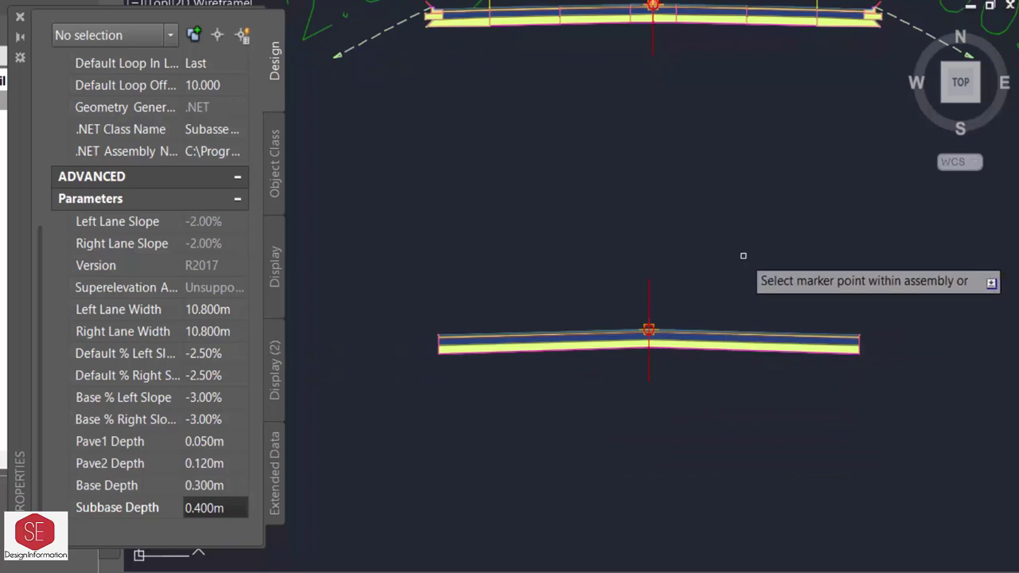
right_click(743, 255)
left_click(776, 268)
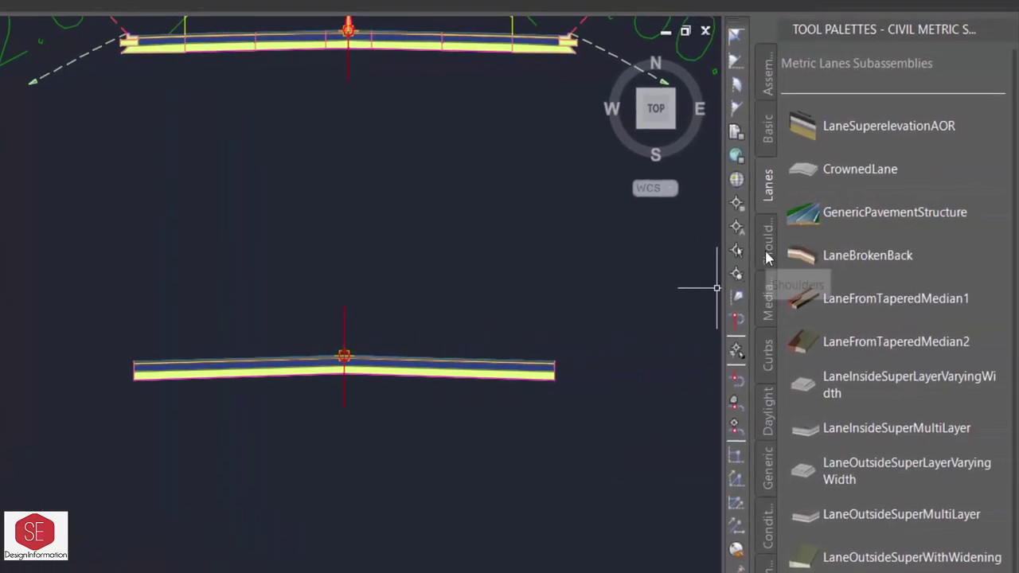
- Pick MedianFlushWithBarrier and set its Pave1, Pave2, Base and Subbase depths to zero
left_click(768, 256)
left_click(768, 299)
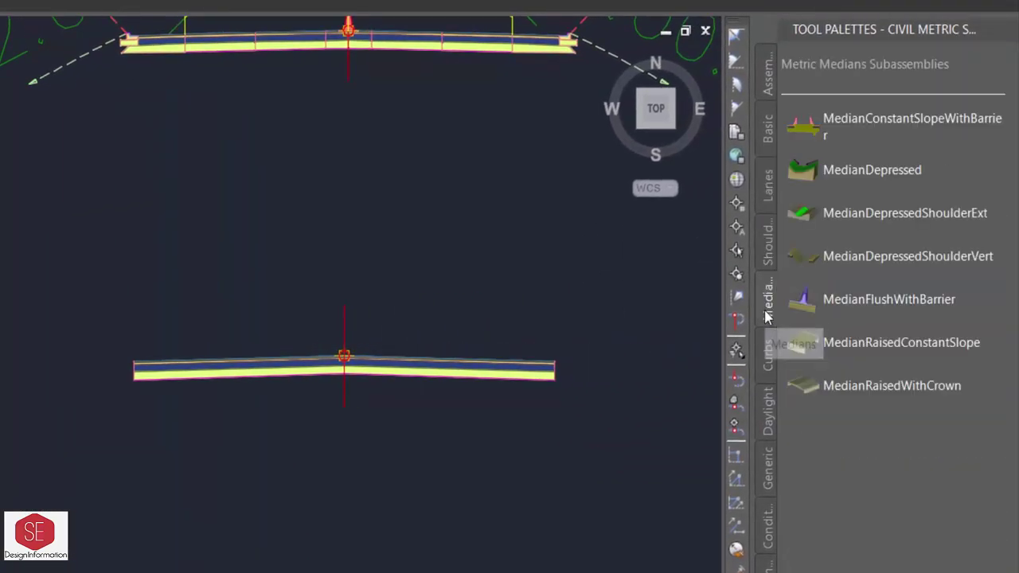
left_click(840, 307)
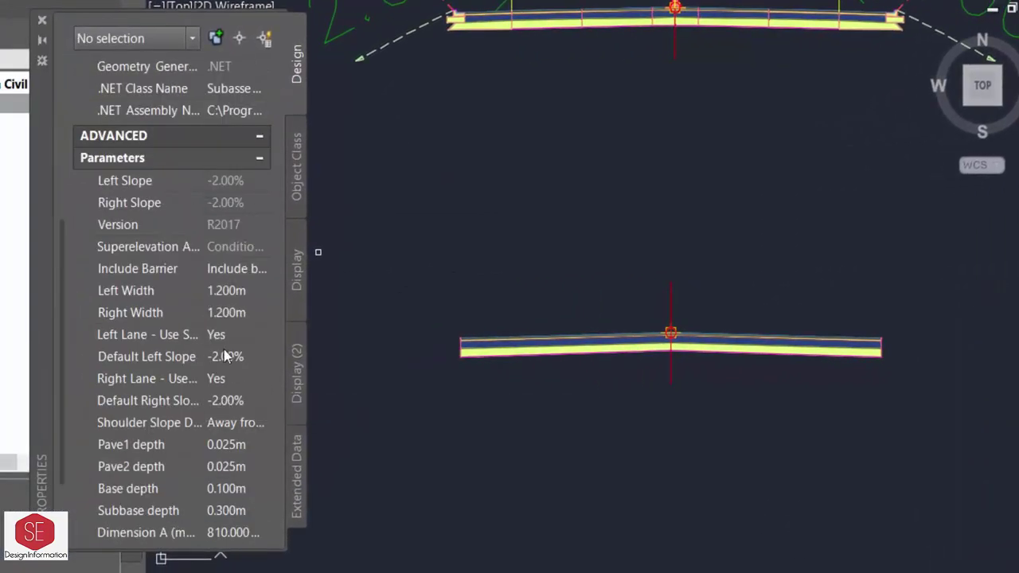
scroll(185, 314, "down", 3)
left_click(220, 335)
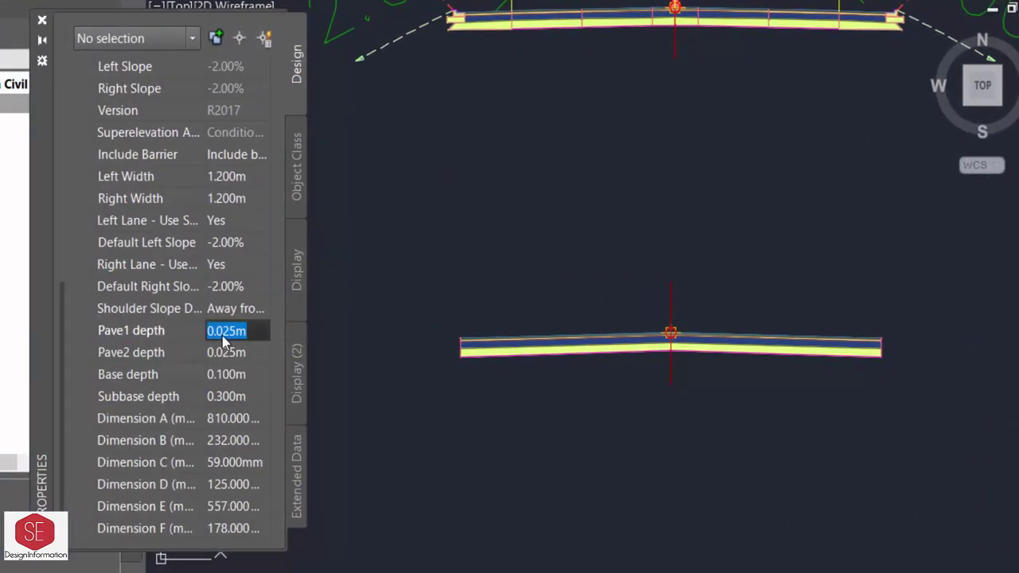
type("0")
key("Tab")
type("0")
key("Tab")
type("0")
key("Tab")
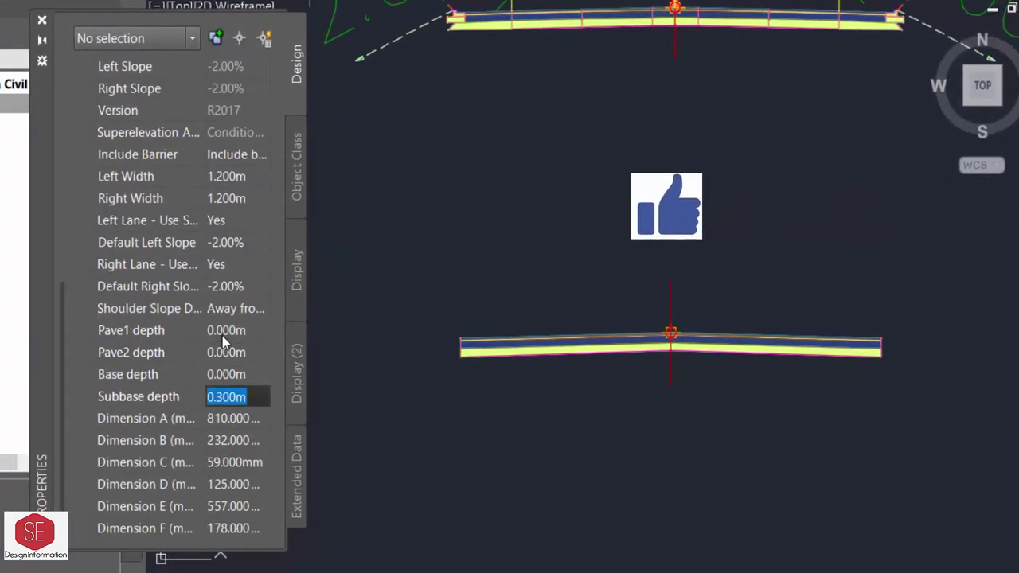
type("0")
key("Tab")
- Set the median Left and Right Width to 0.500 m
left_click(243, 174)
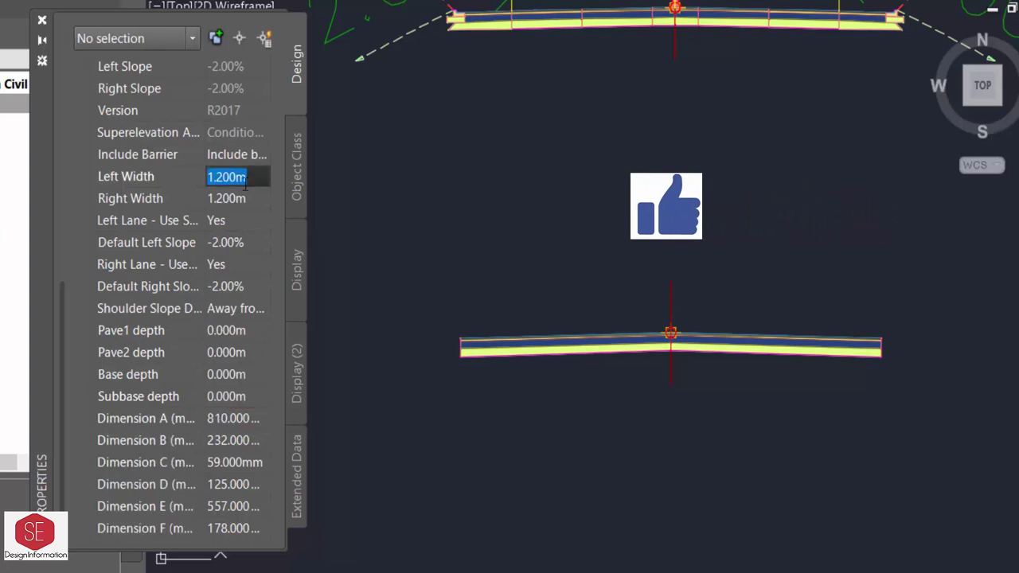
type(".5")
key("Tab")
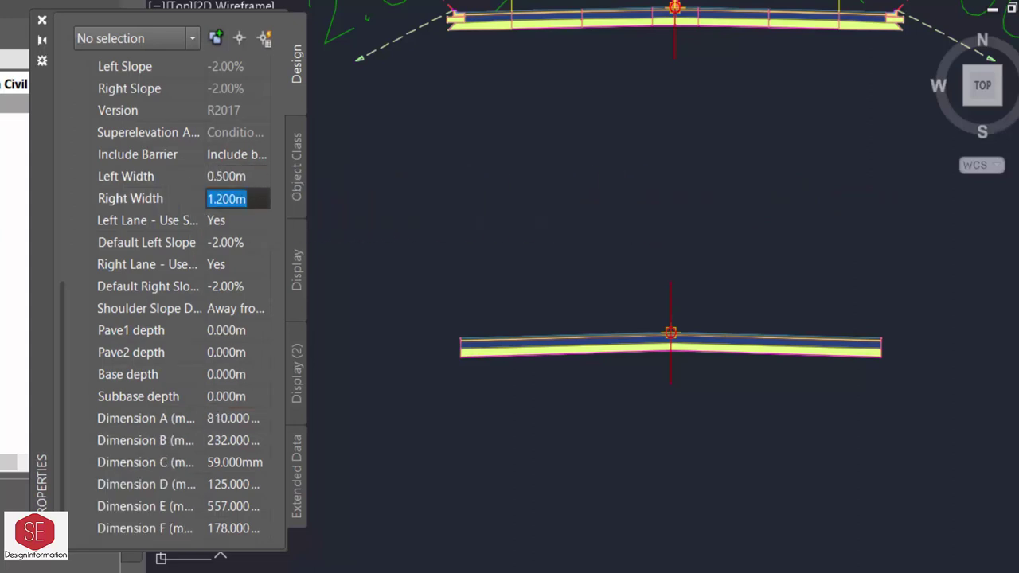
type("0.5")
key("Tab")
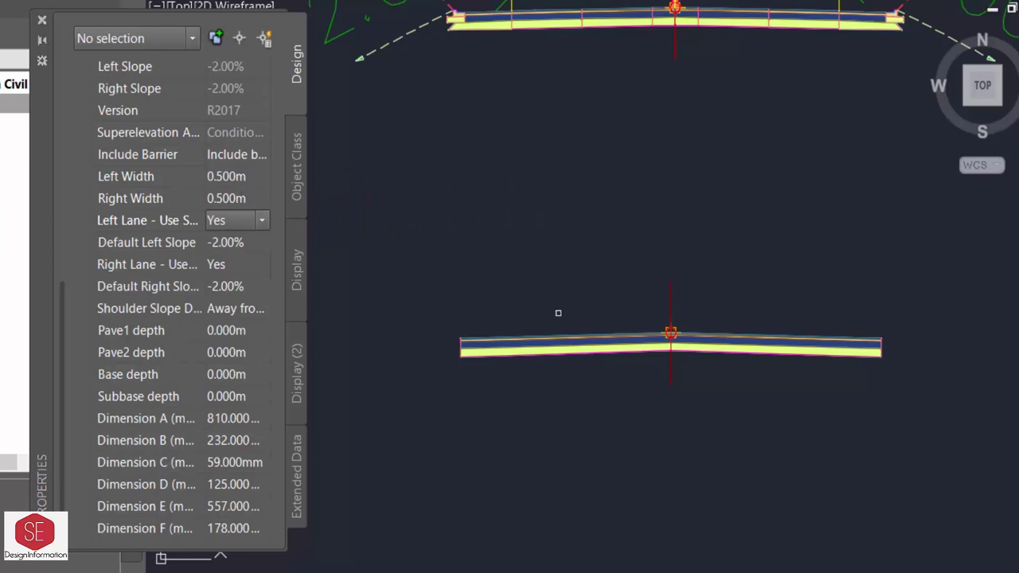
scroll(670, 274, "up", 3)
- Attach the median at the assembly's centre point and finish placement
left_click(672, 271)
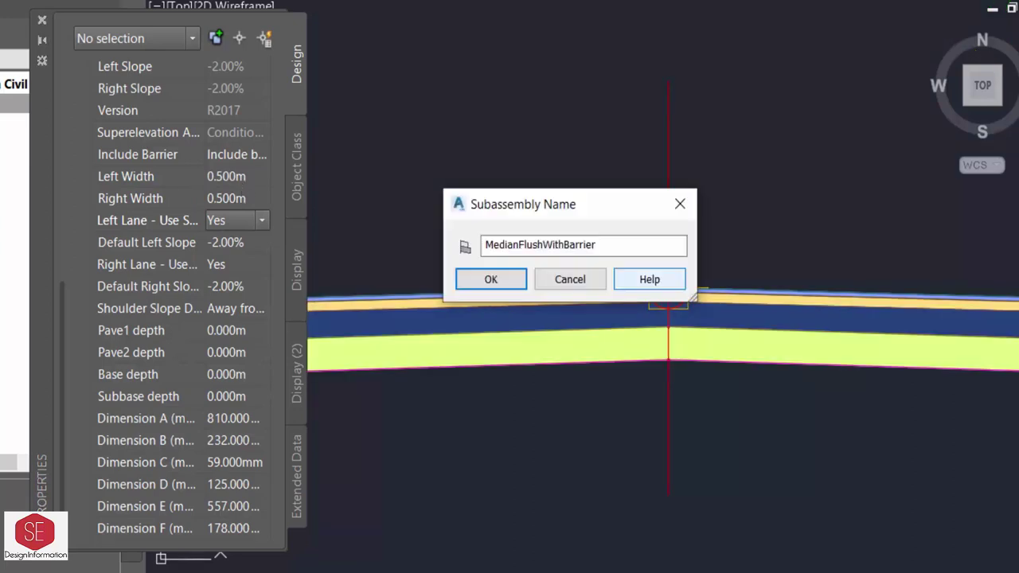
left_click(491, 280)
scroll(634, 208, "down", 4)
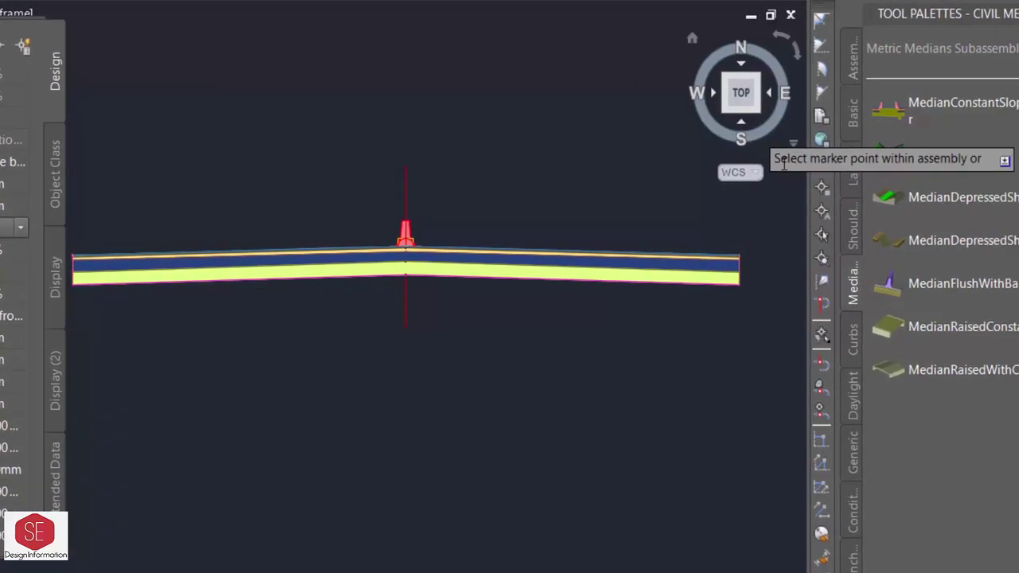
right_click(472, 159)
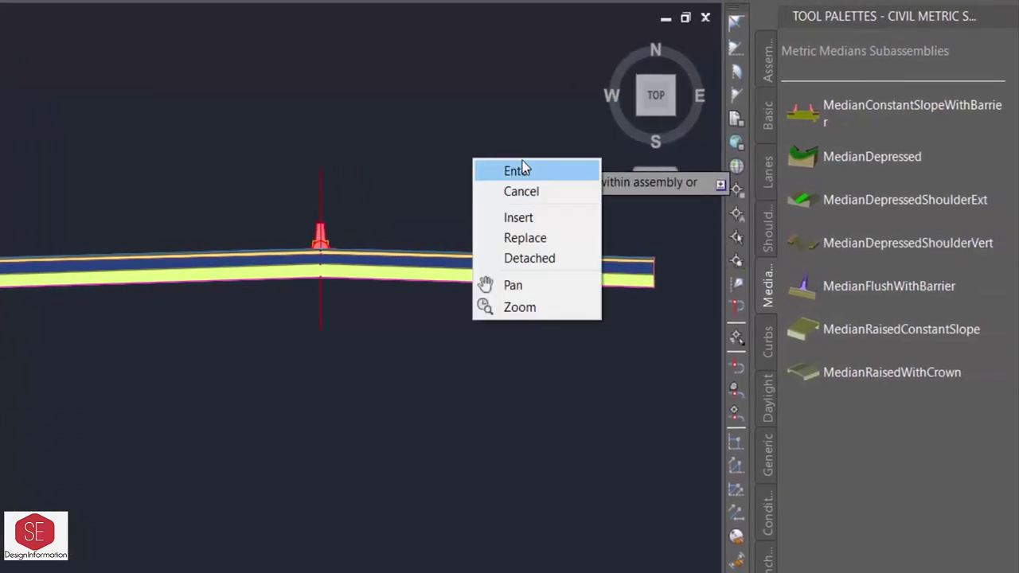
left_click(517, 170)
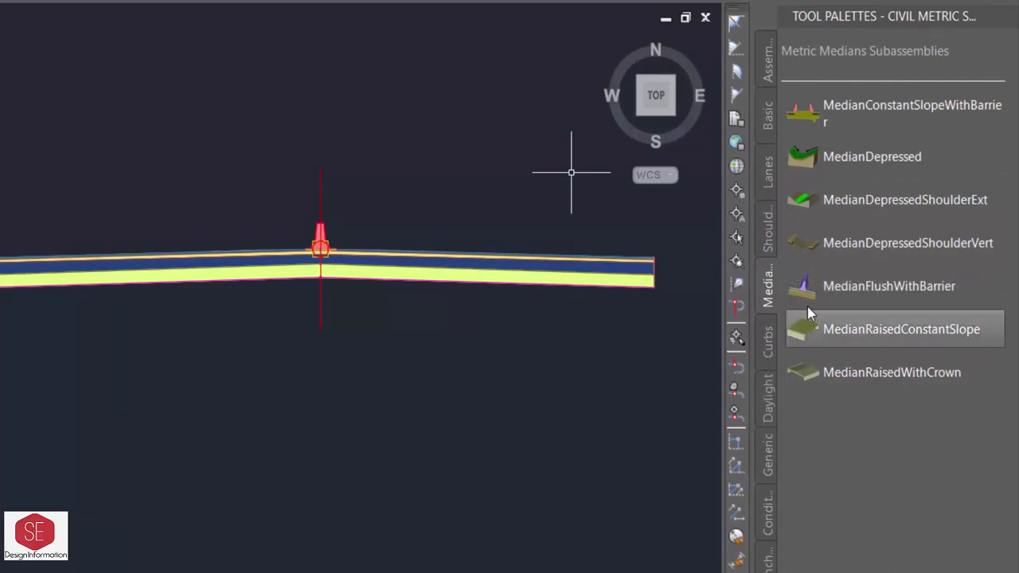
- Pick UrbanCurbGutterValley3 and set its gutter slope to -3.00%
left_click(767, 354)
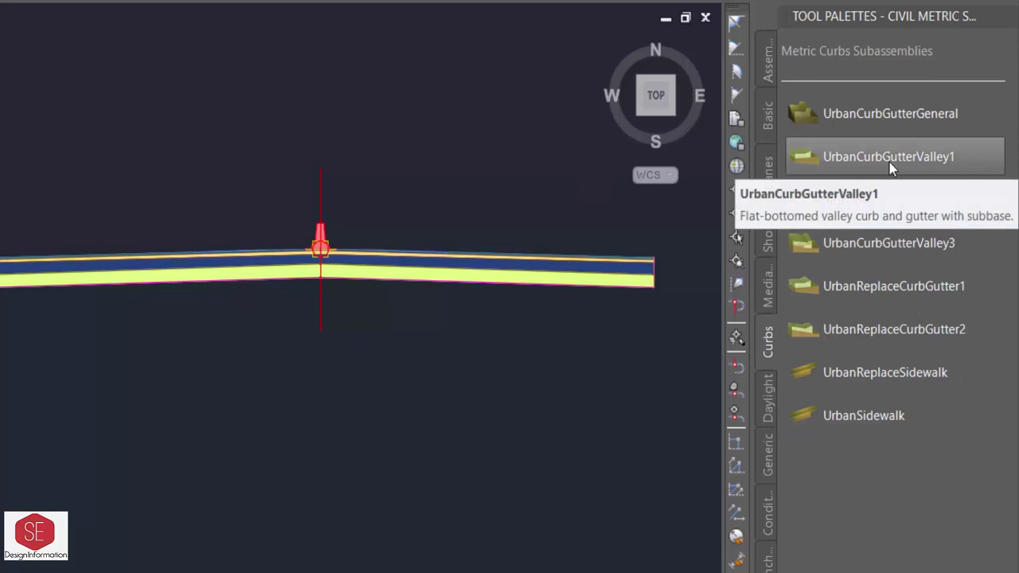
left_click(881, 242)
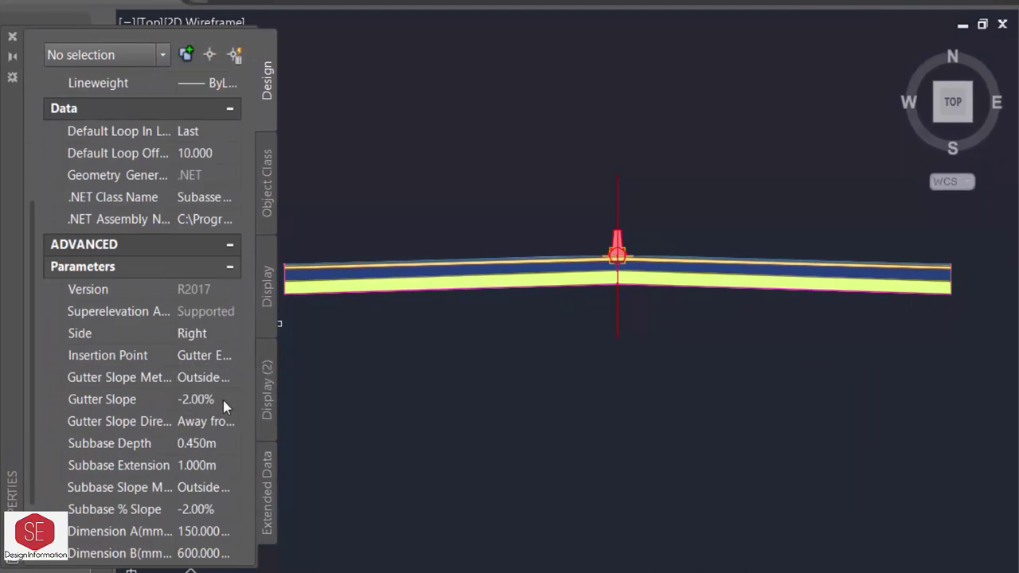
left_click(223, 401)
type("-")
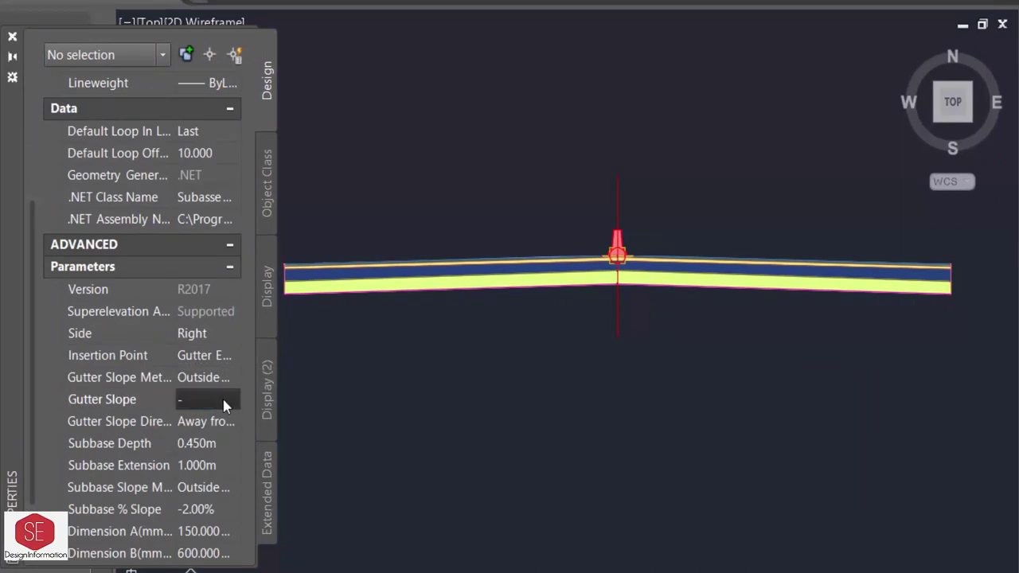
type("3")
key("Tab")
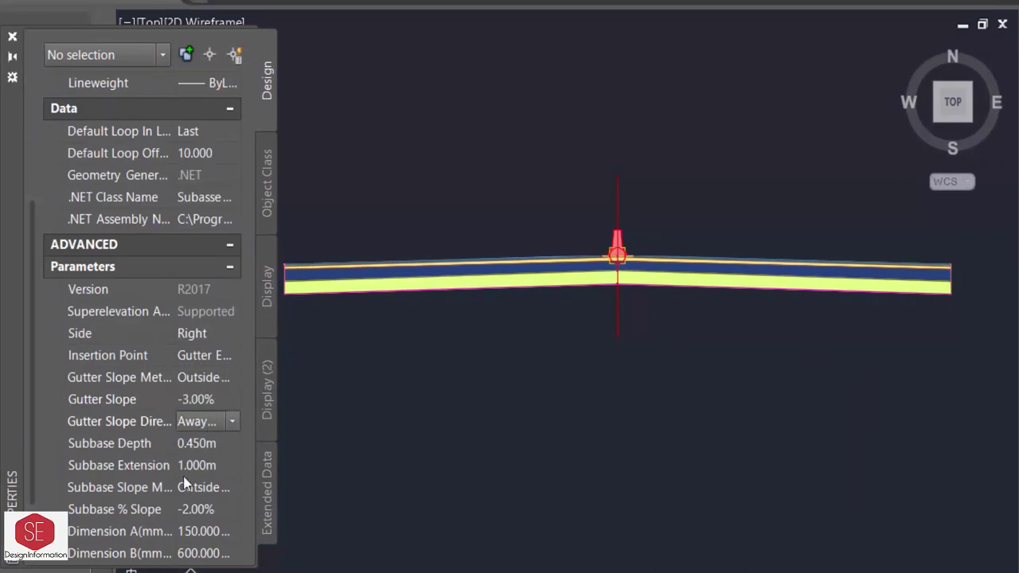
scroll(184, 483, "down", 2)
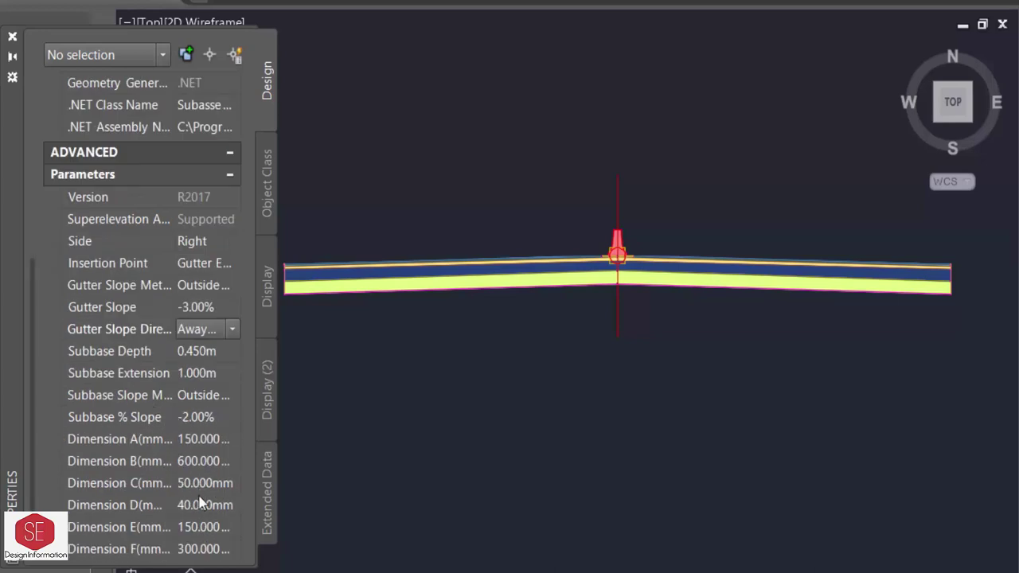
scroll(215, 370, "up", 7)
scroll(226, 477, "down", 3)
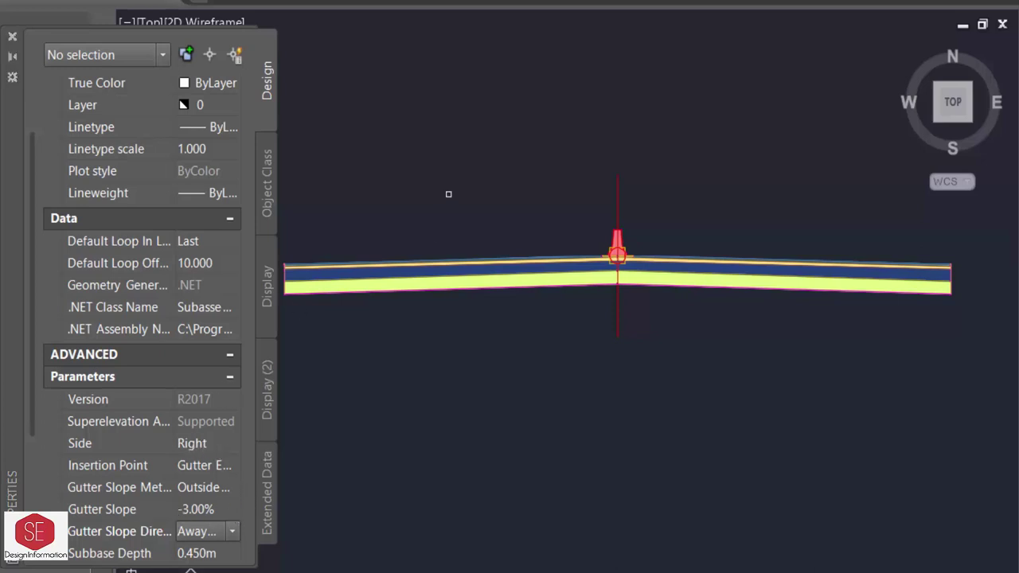
scroll(939, 268, "up", 3)
scroll(952, 254, "up", 4)
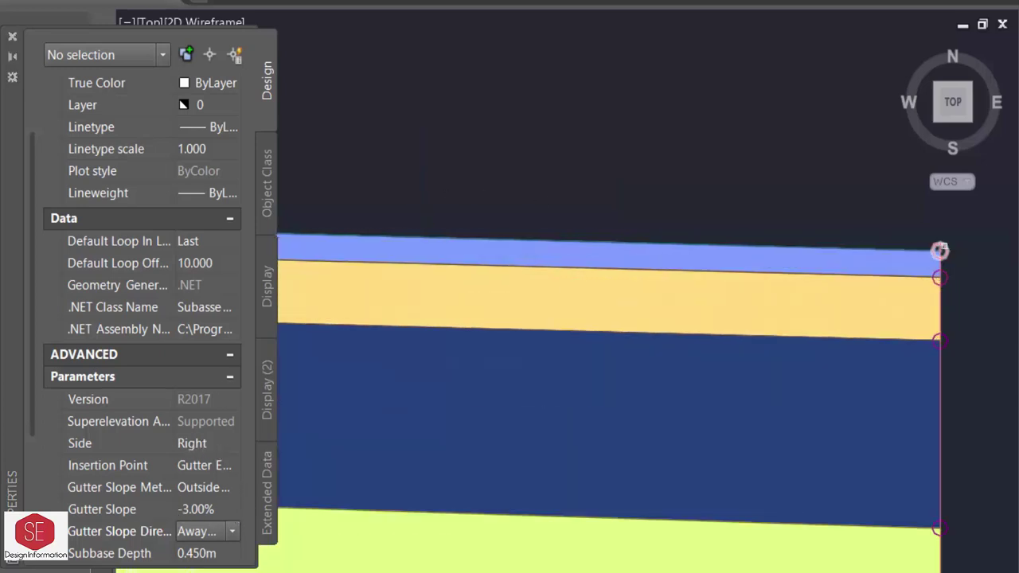
- Attach the curb and gutter at the right lane edge
left_click(940, 250)
left_click(467, 296)
scroll(549, 239, "down", 3)
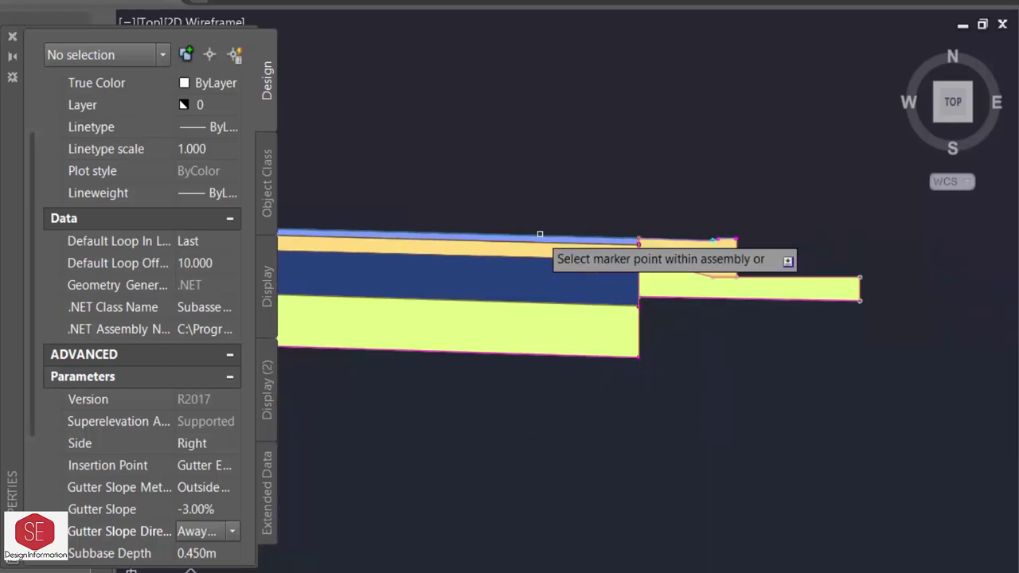
scroll(772, 279, "up", 1)
scroll(837, 270, "up", 1)
scroll(464, 280, "down", 3)
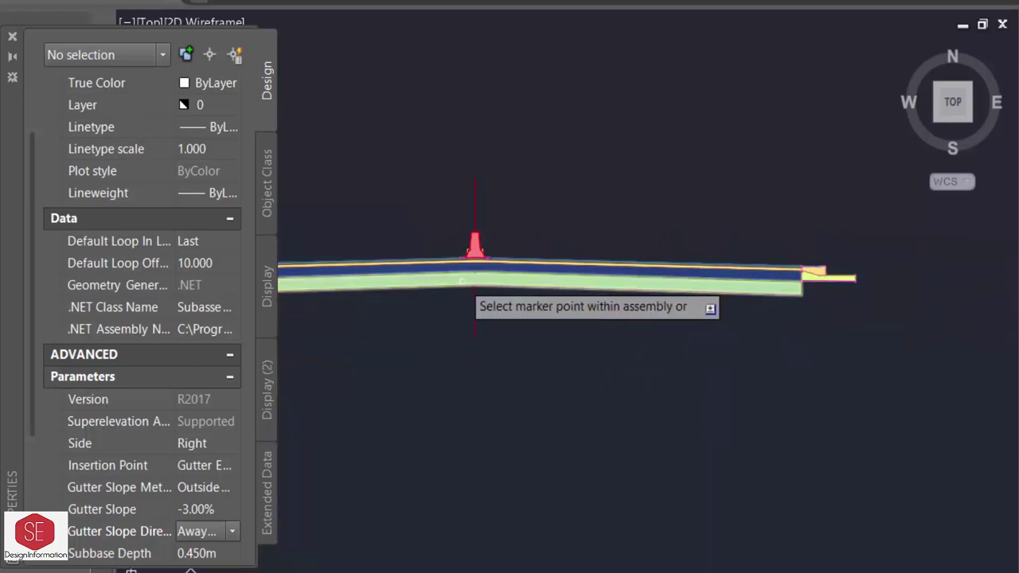
scroll(437, 303, "down", 1)
scroll(374, 290, "up", 4)
- Switch the curb side to Left, attach it at the left lane edge, and finish
left_click(205, 444)
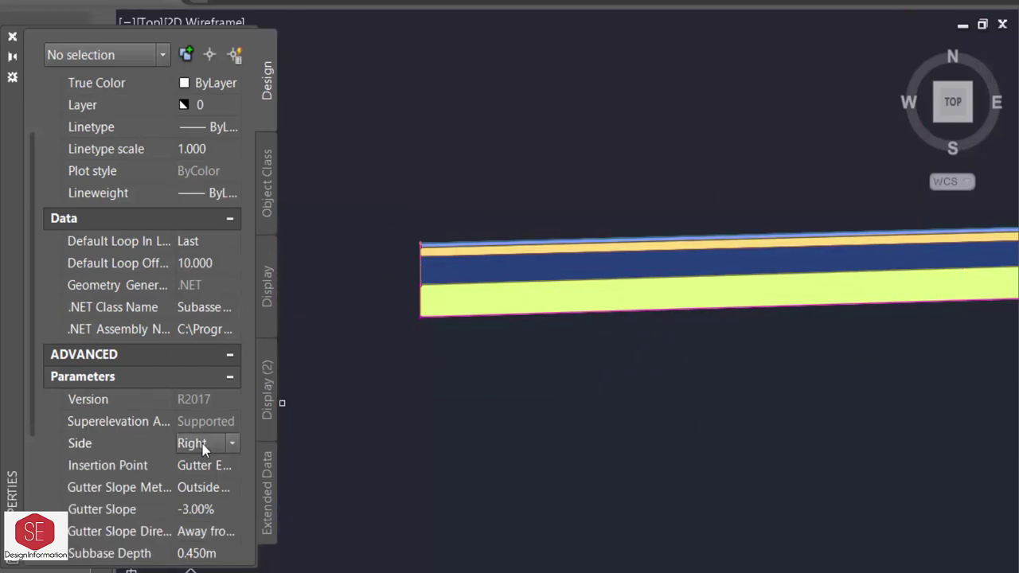
left_click(199, 446)
left_click(195, 482)
scroll(422, 254, "up", 3)
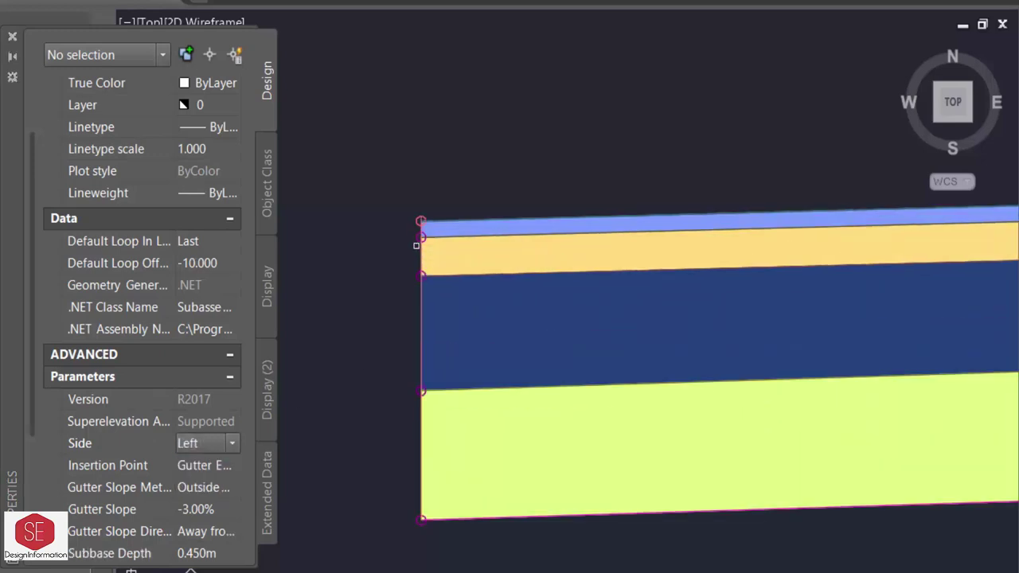
left_click(420, 220)
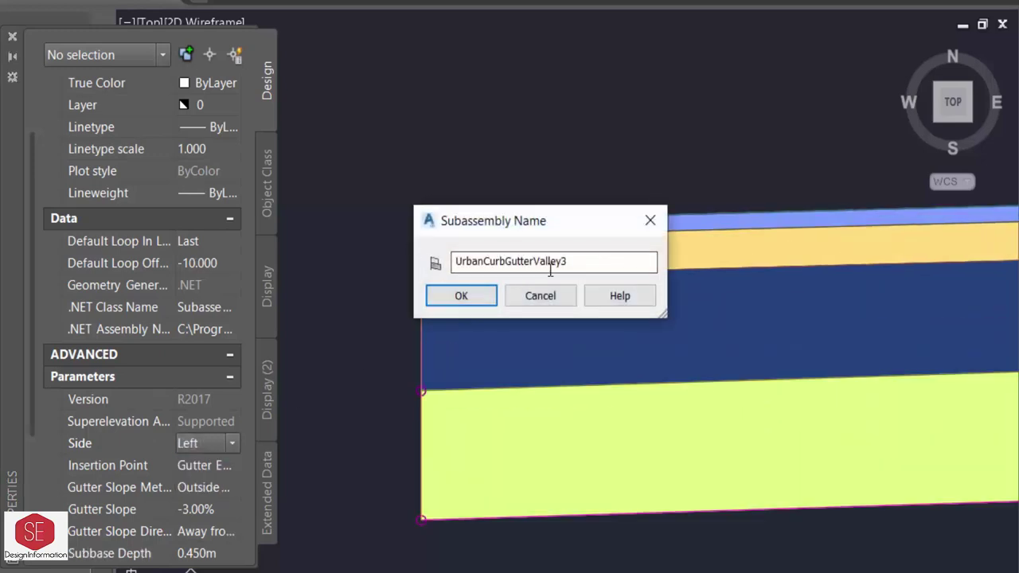
left_click(462, 297)
scroll(444, 284, "down", 5)
scroll(443, 284, "down", 2)
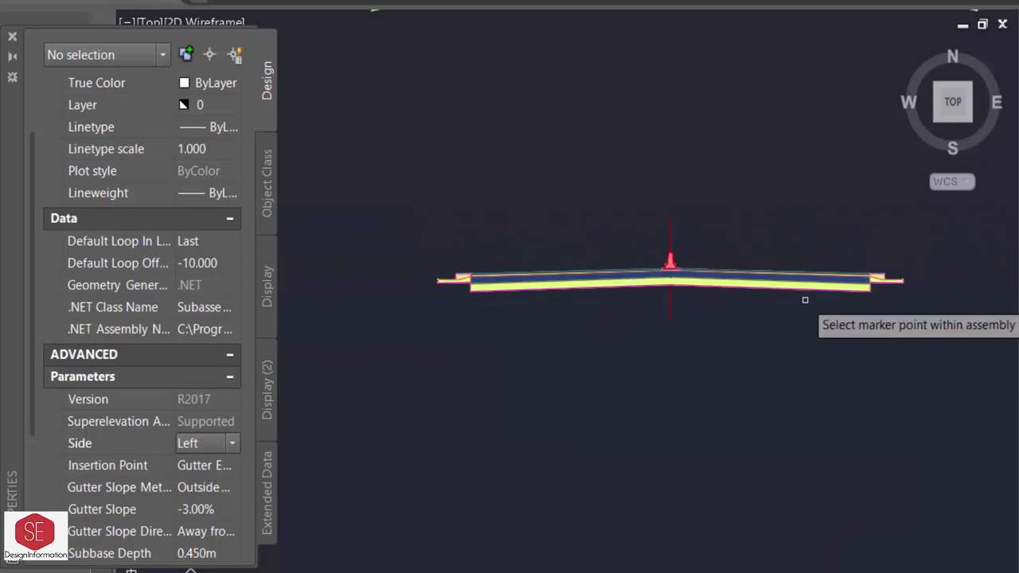
scroll(522, 285, "up", 4)
right_click(591, 225)
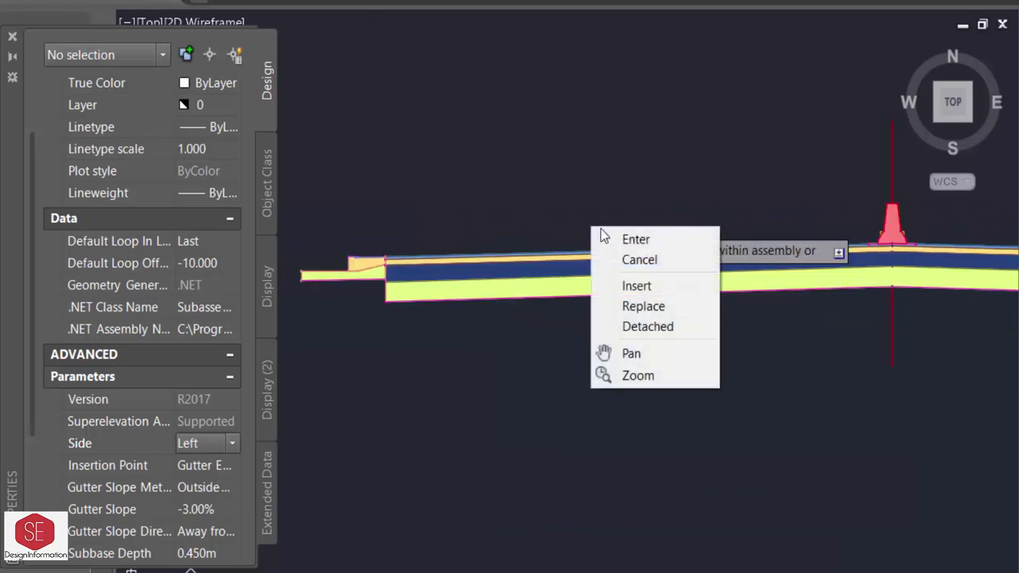
left_click(605, 239)
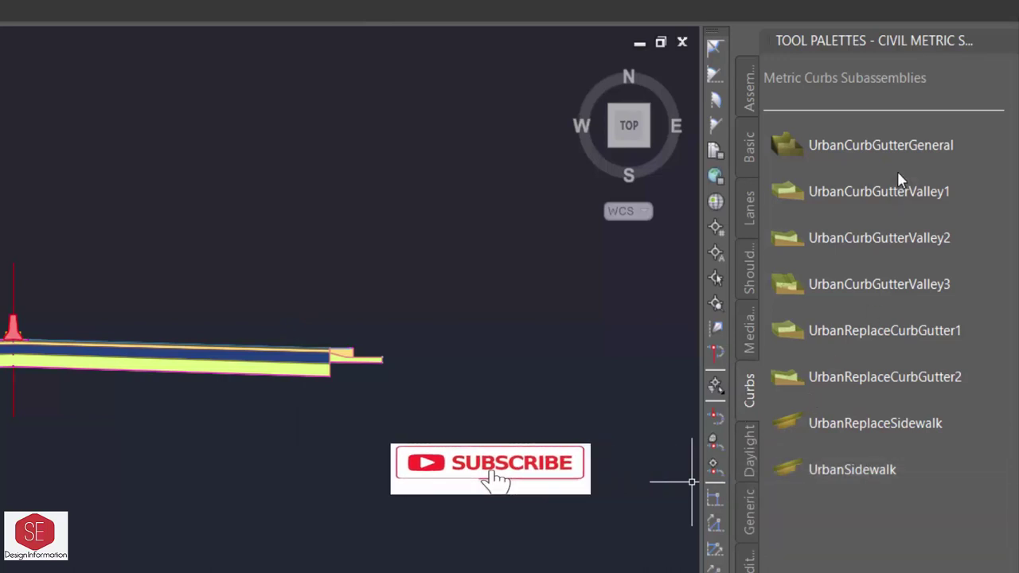
- Pick UrbanSidewalk on the Right side: 2.000 m wide, -2.00% slope, 0.250 m deep
left_click(912, 470)
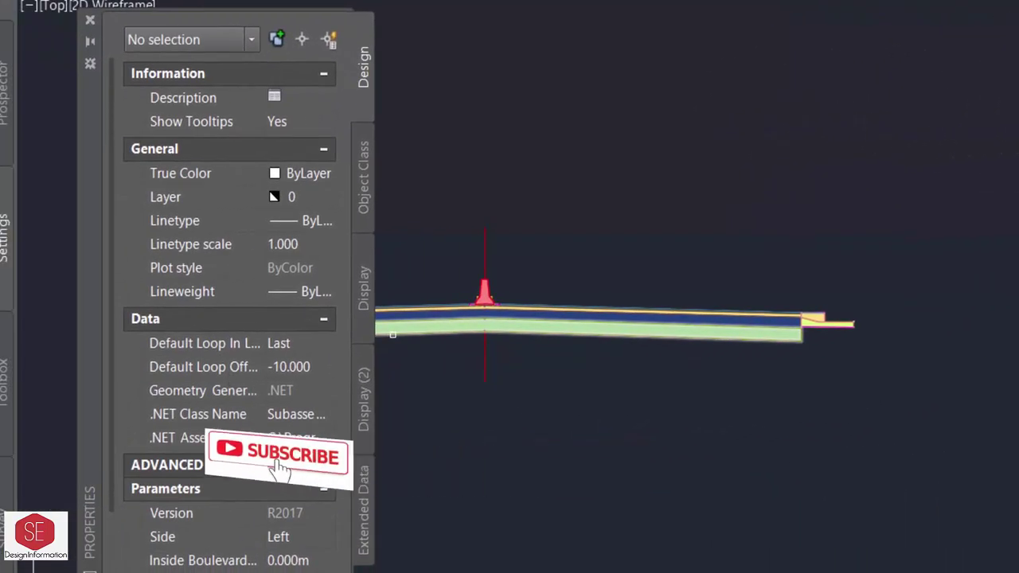
scroll(308, 335, "down", 3)
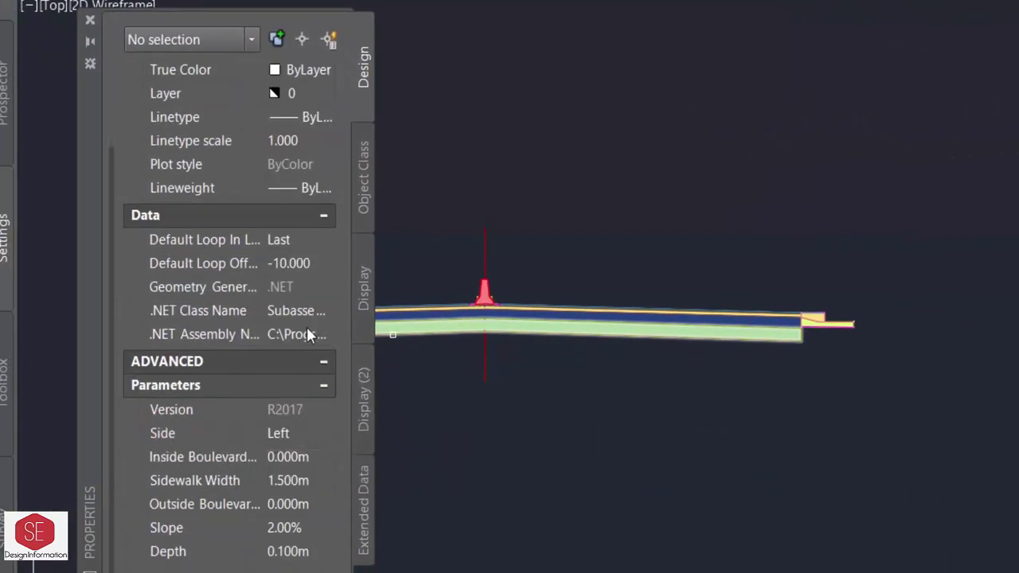
left_click(297, 435)
left_click(326, 432)
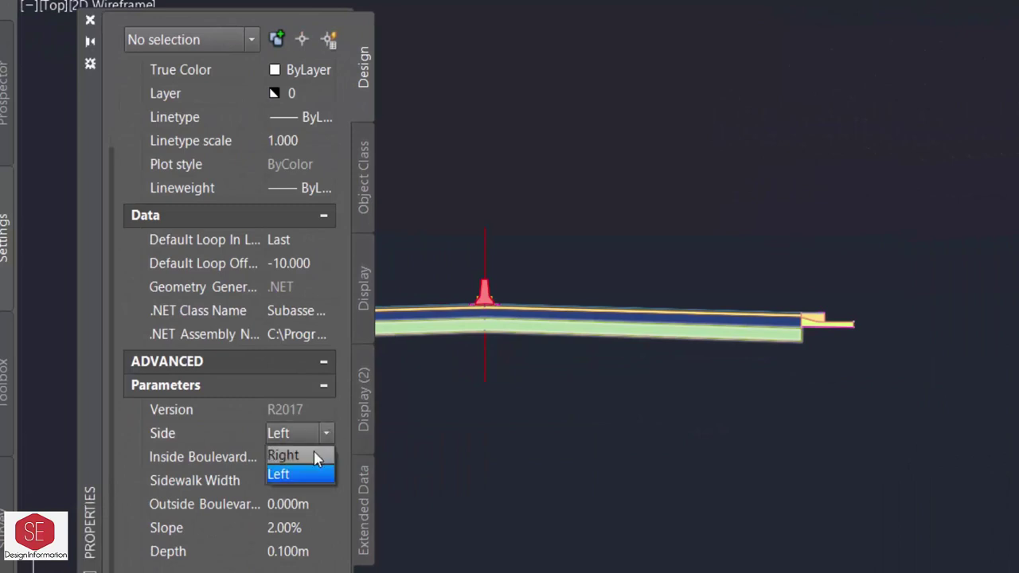
left_click(314, 452)
left_click(297, 481)
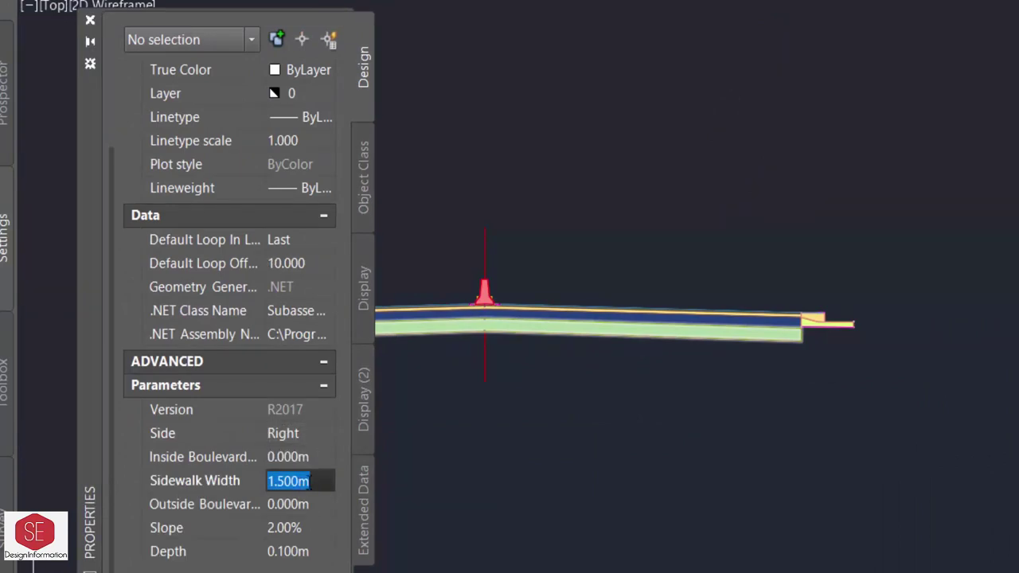
type("2")
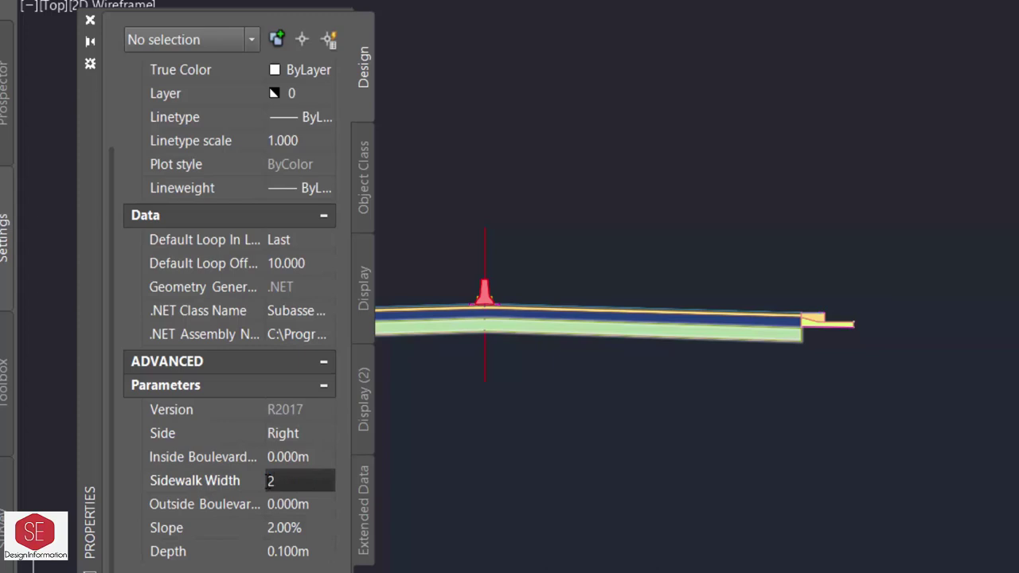
key("Tab")
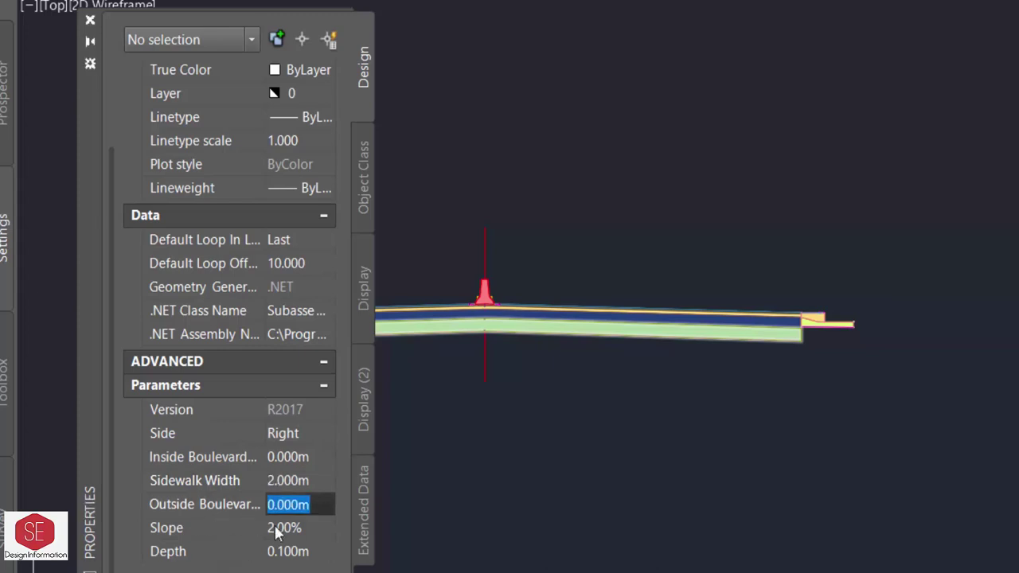
left_click(312, 529)
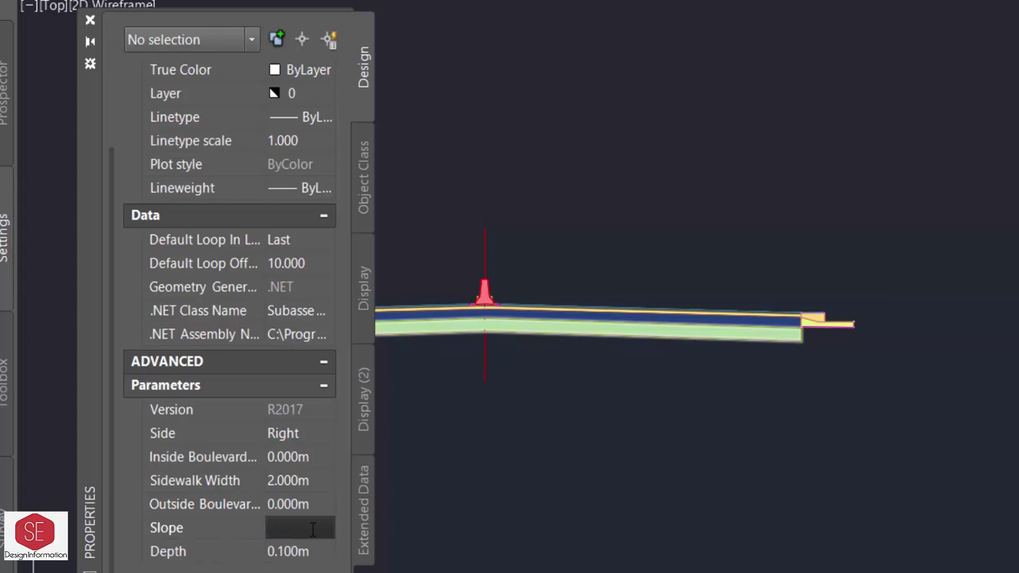
type("-2")
key("Tab")
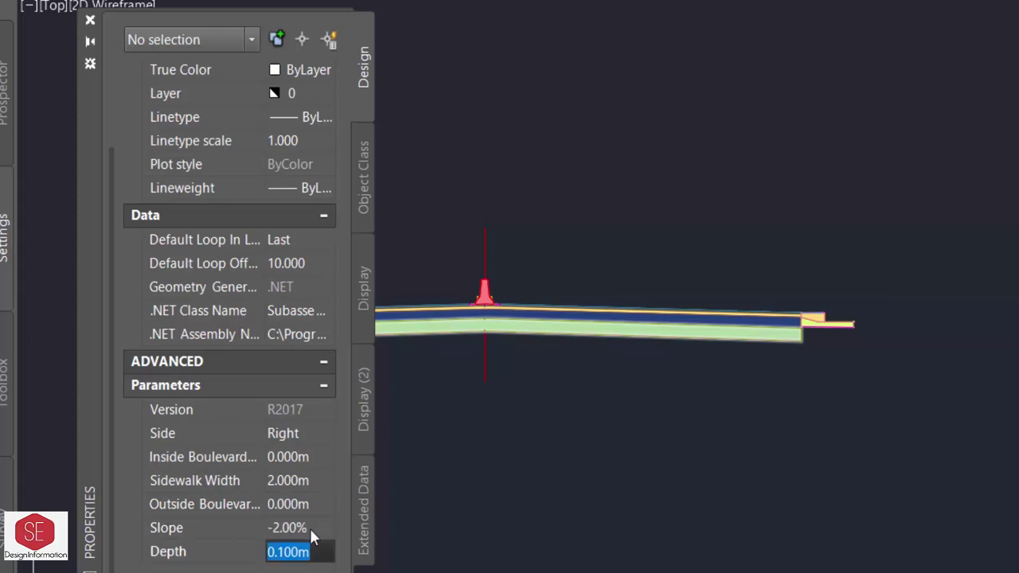
type(".25")
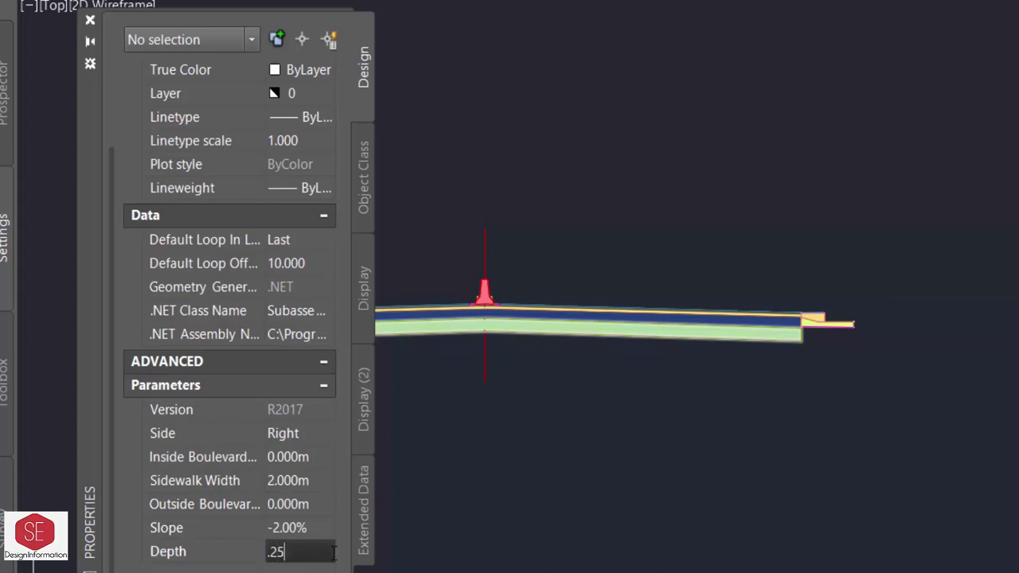
key("Return")
- Place the right-side sidewalk and accept its UrbanSidewalk name
scroll(865, 296, "up", 5)
scroll(865, 295, "up", 4)
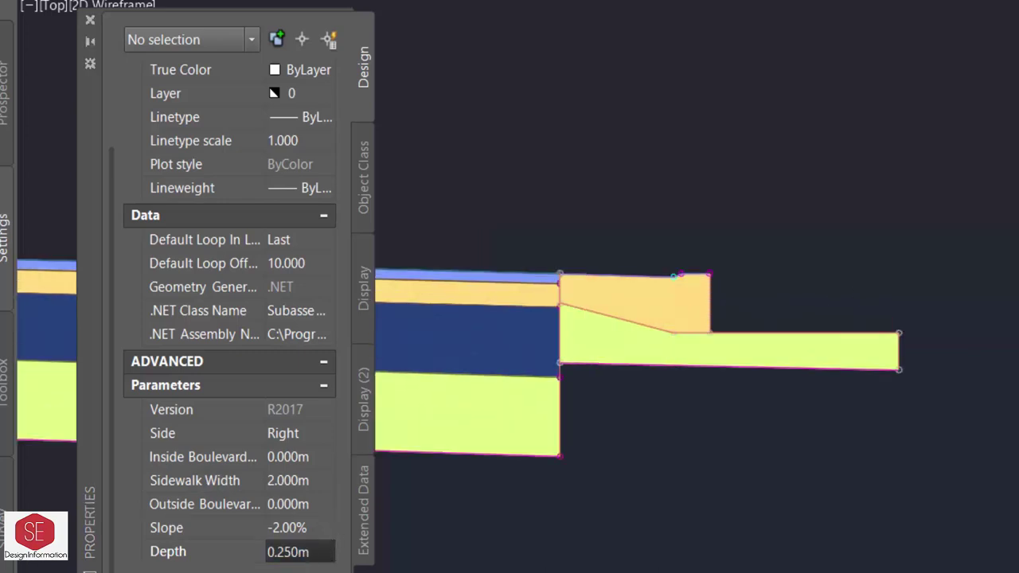
scroll(865, 295, "up", 4)
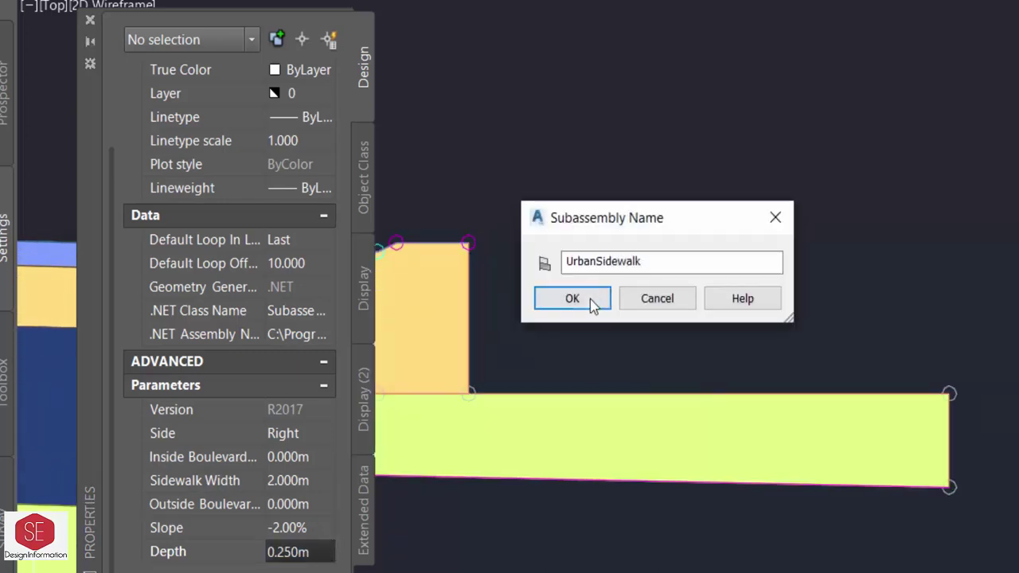
left_click(589, 297)
scroll(602, 331, "down", 3)
scroll(814, 332, "down", 3)
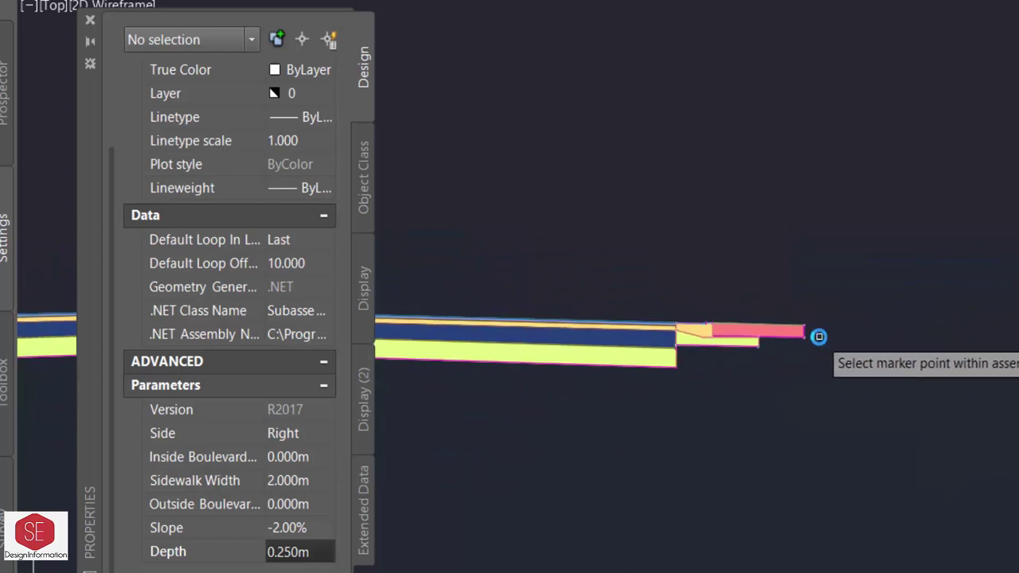
scroll(827, 334, "down", 3)
scroll(661, 344, "down", 3)
scroll(471, 337, "up", 3)
scroll(769, 300, "up", 3)
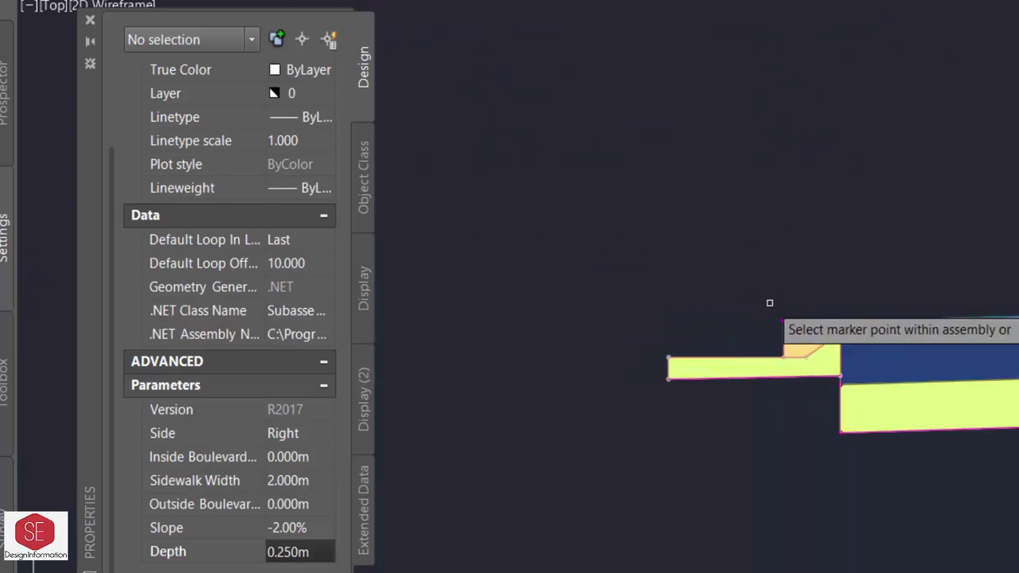
scroll(487, 358, "up", 2)
- Switch the sidewalk side to Left, attach it at the left edge, and end placement
left_click(300, 435)
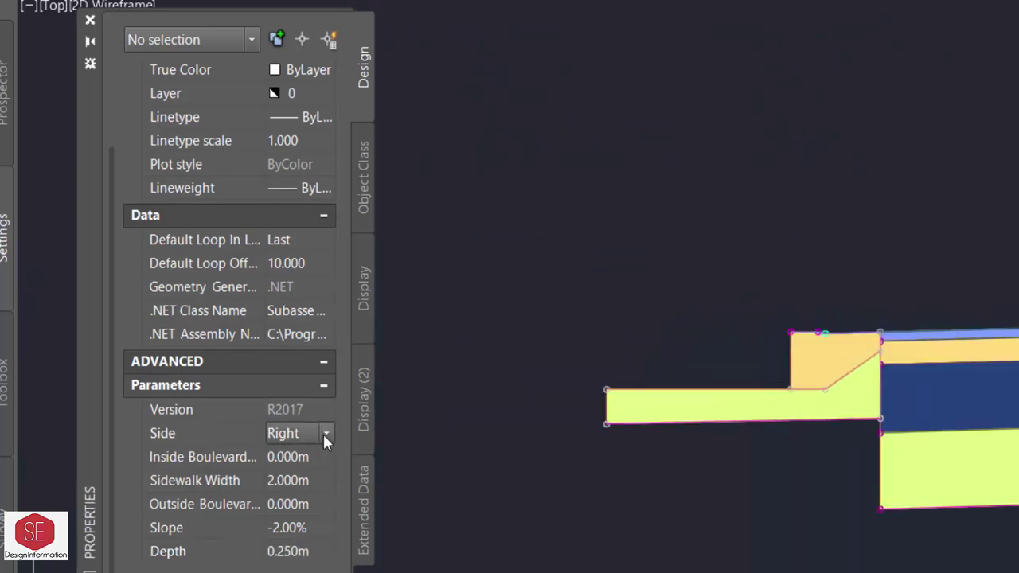
left_click(324, 432)
left_click(277, 470)
scroll(785, 327, "up", 2)
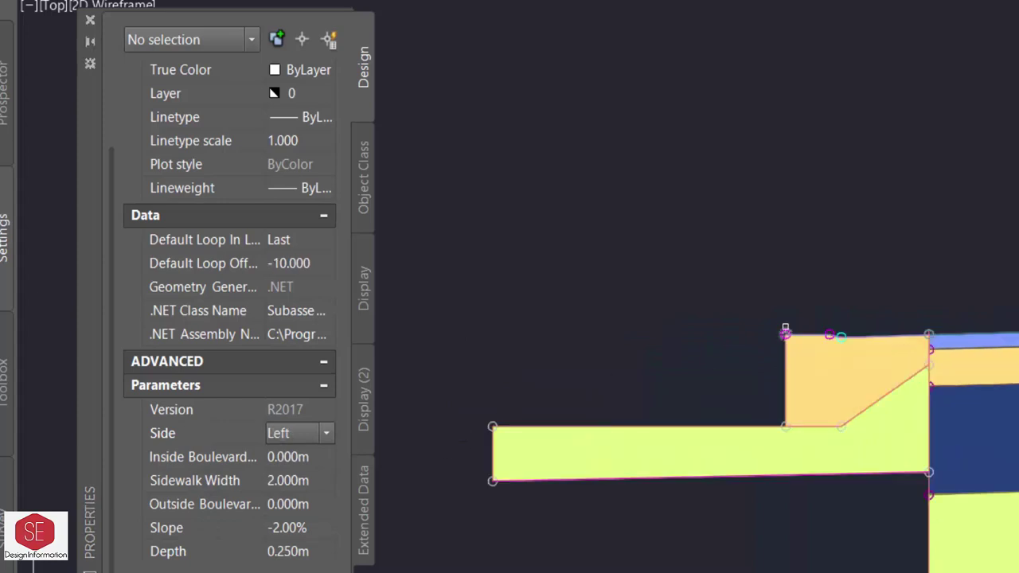
left_click(778, 332)
left_click(572, 299)
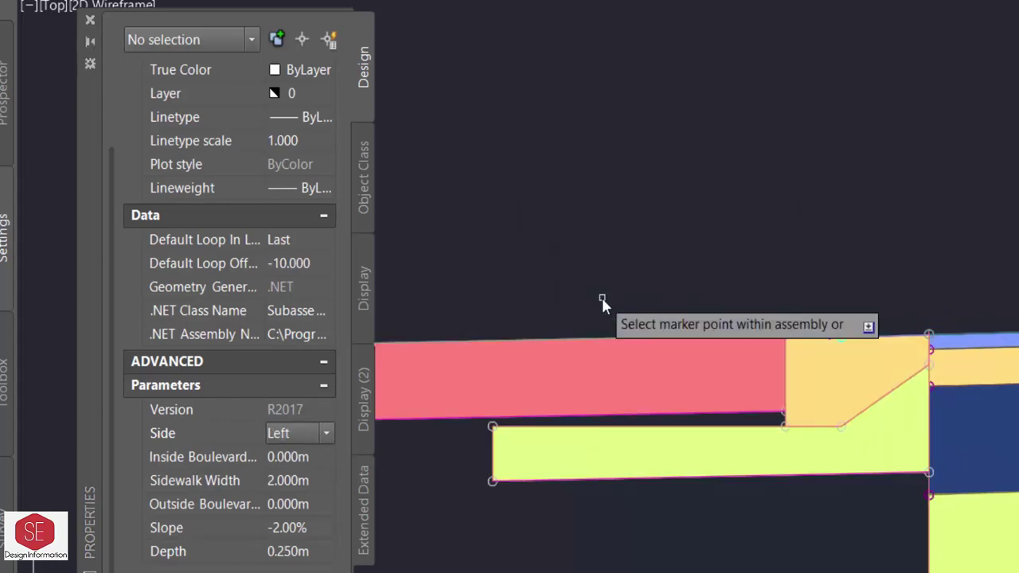
scroll(817, 295, "down", 3)
scroll(361, 341, "down", 1)
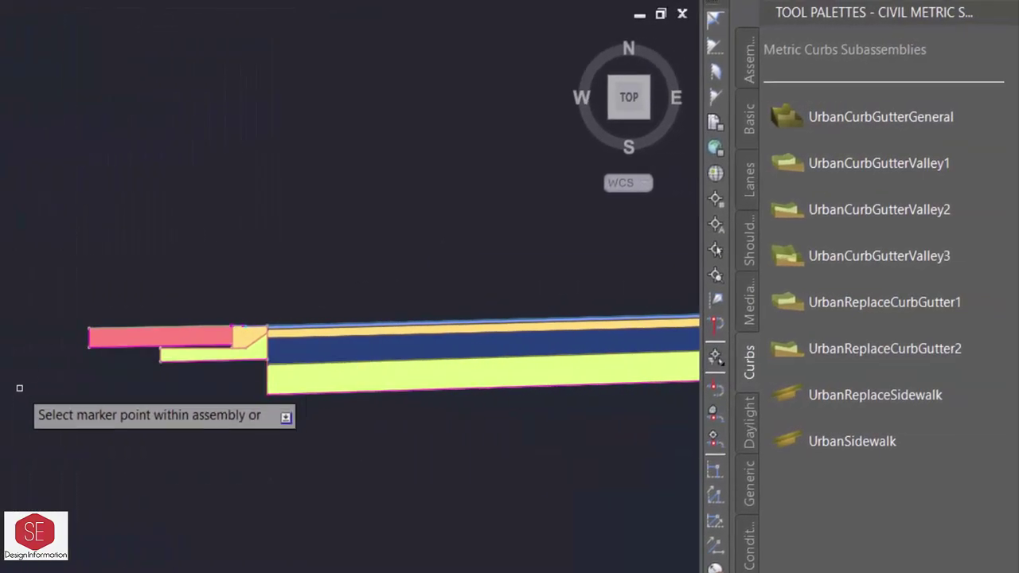
scroll(20, 386, "down", 2)
scroll(276, 402, "down", 2)
scroll(492, 385, "up", 4)
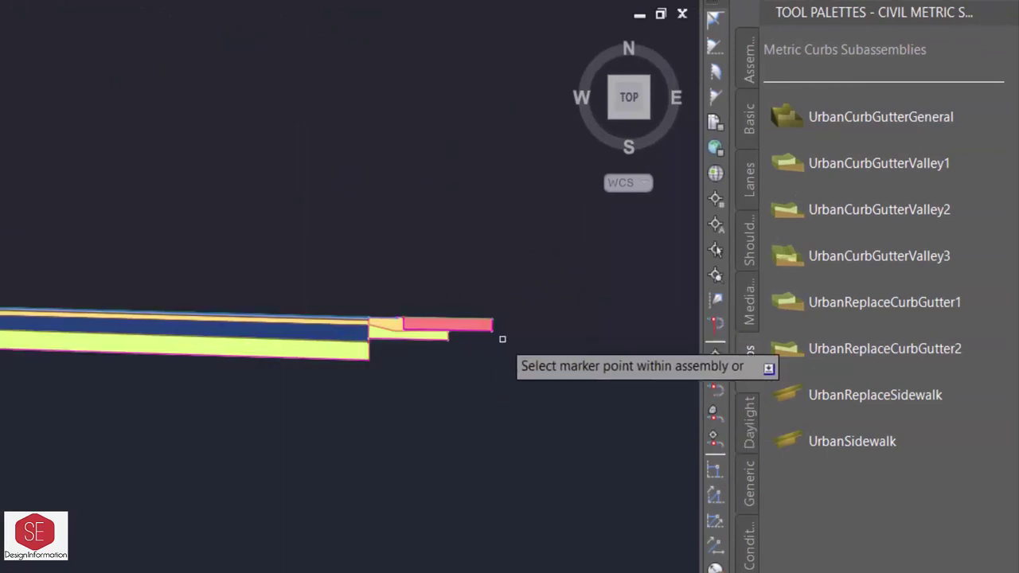
right_click(257, 266)
left_click(279, 280)
scroll(493, 322, "down", 3)
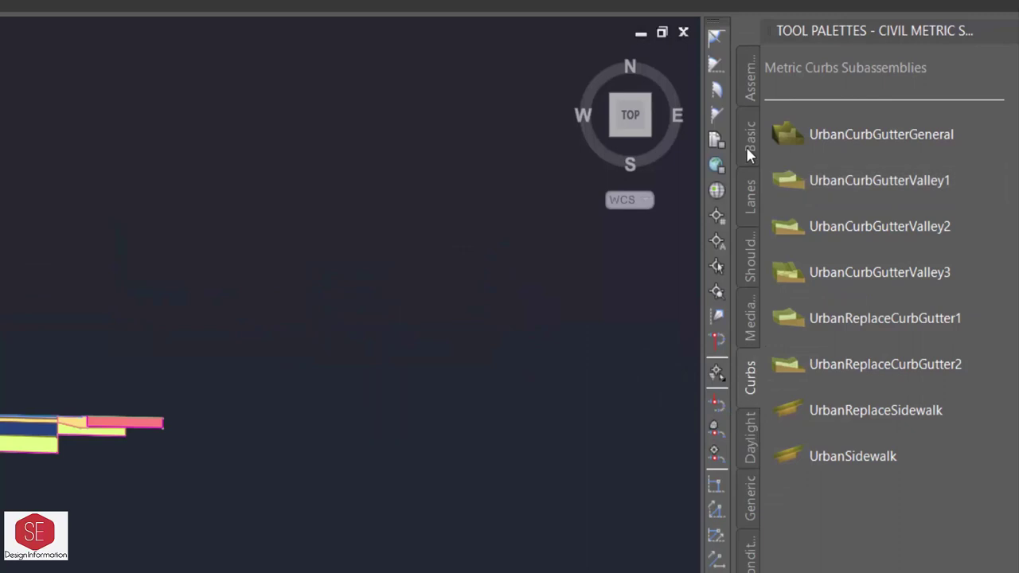
- Pick BasicCurb and attach it at the right sidewalk's outer end
left_click(746, 146)
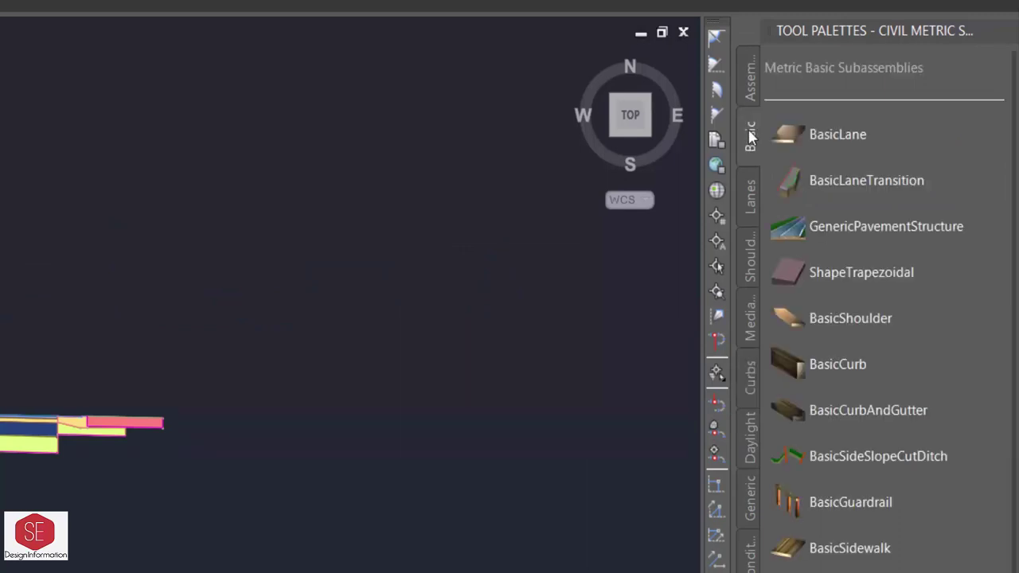
left_click(863, 364)
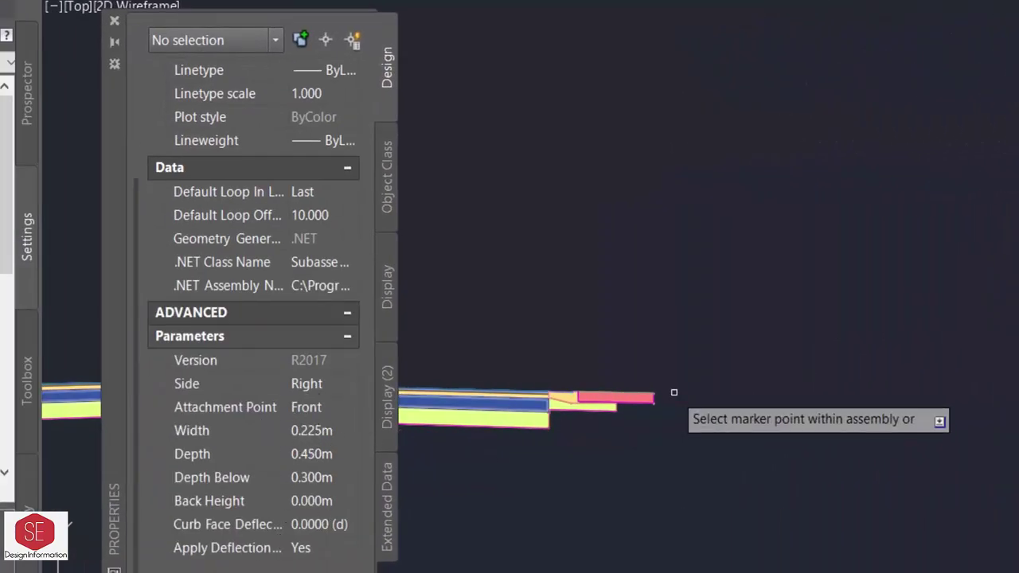
left_click(655, 436)
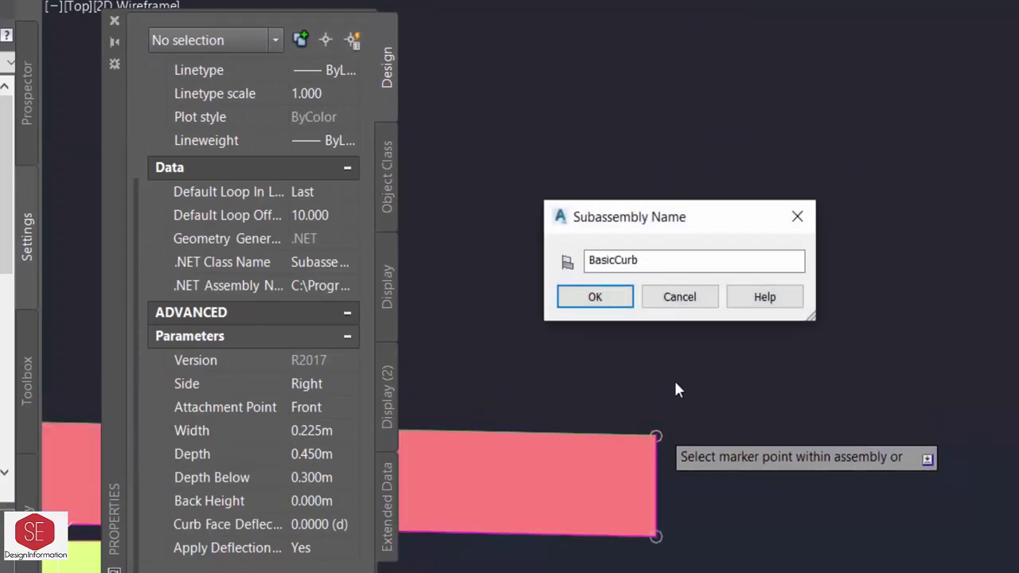
left_click(607, 295)
scroll(923, 371, "down", 3)
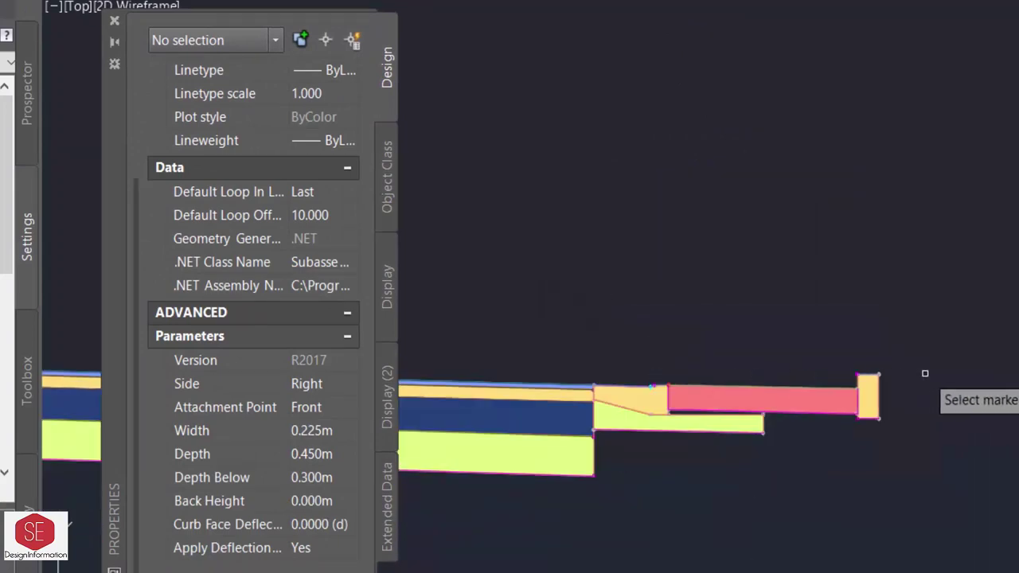
scroll(681, 372, "down", 3)
scroll(681, 372, "up", 3)
scroll(534, 371, "up", 2)
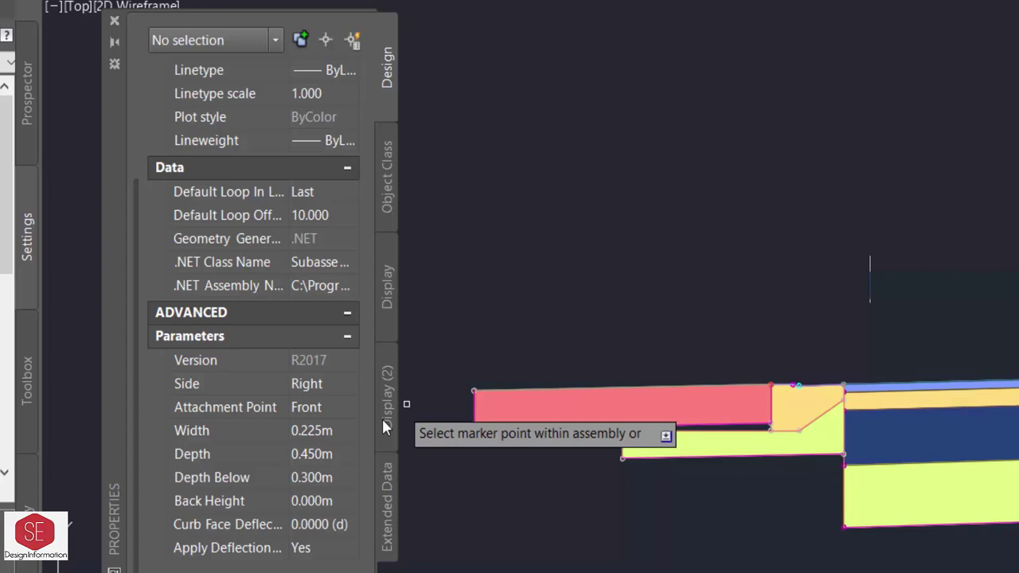
- Set the curb side to Left, attach it at the left sidewalk end, and finish
left_click(335, 384)
left_click(313, 423)
scroll(450, 392, "up", 2)
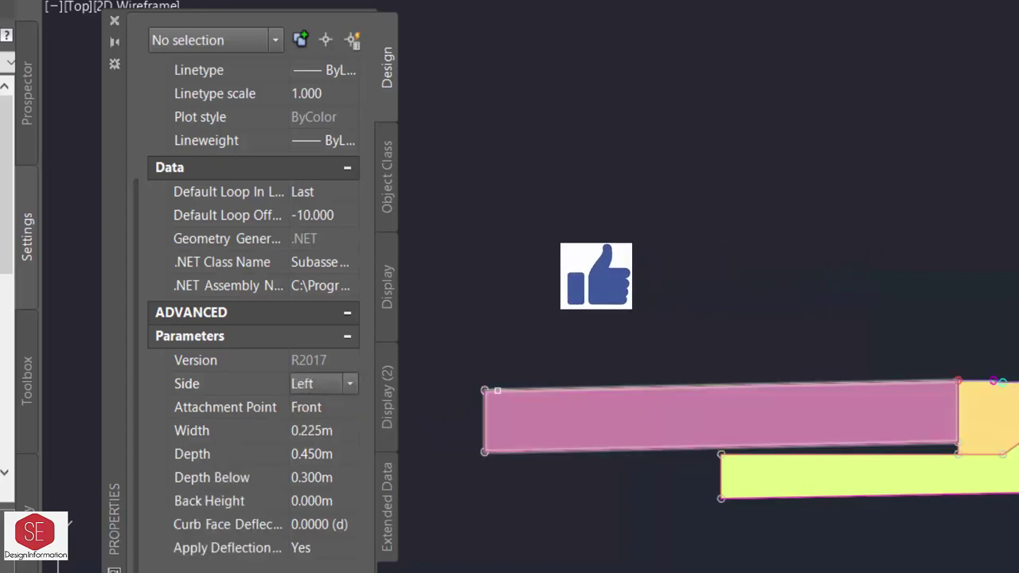
left_click(482, 386)
type("BasicCurb")
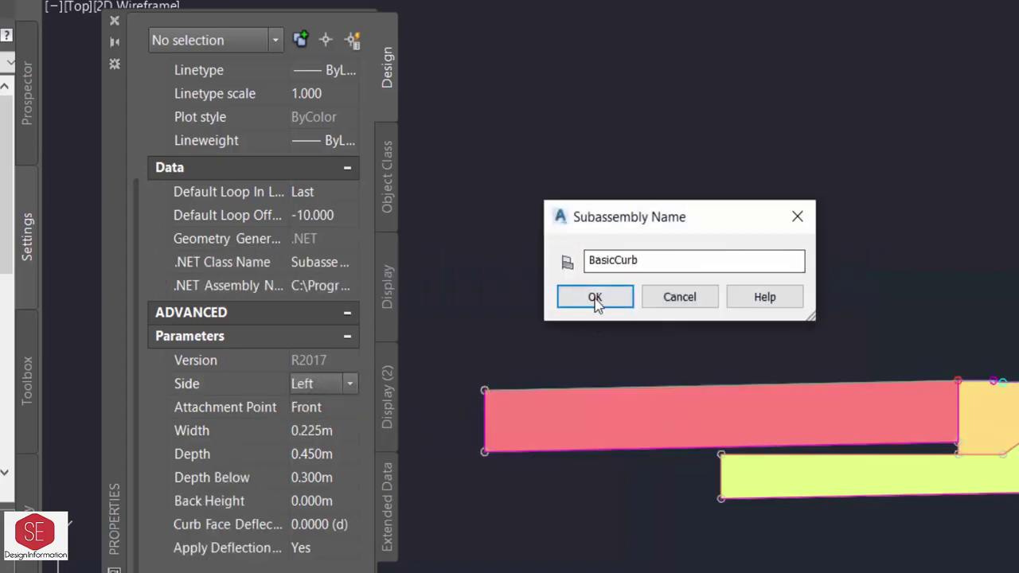
left_click(594, 297)
scroll(637, 350, "down", 5)
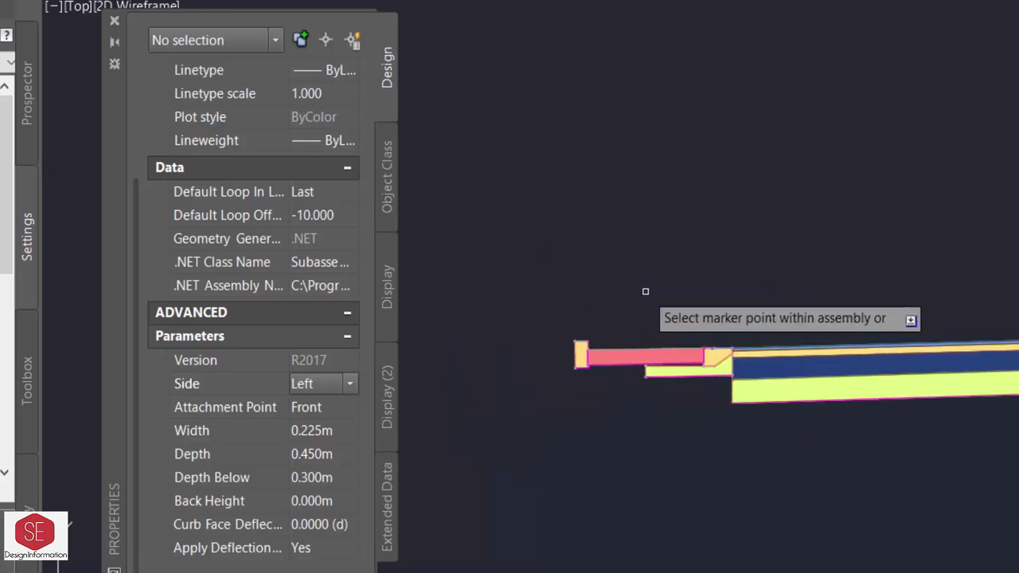
scroll(645, 292, "down", 3)
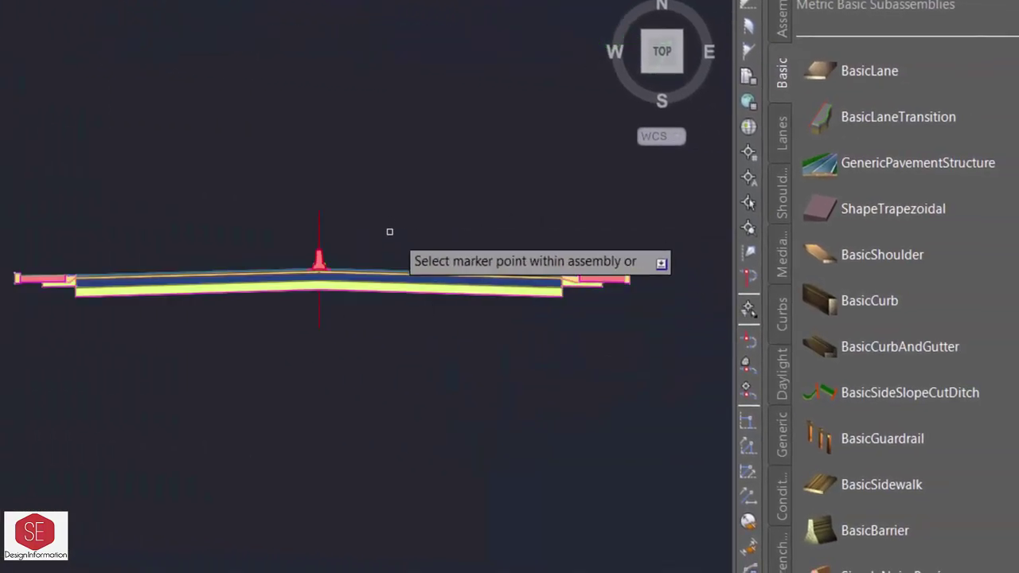
right_click(408, 229)
left_click(436, 250)
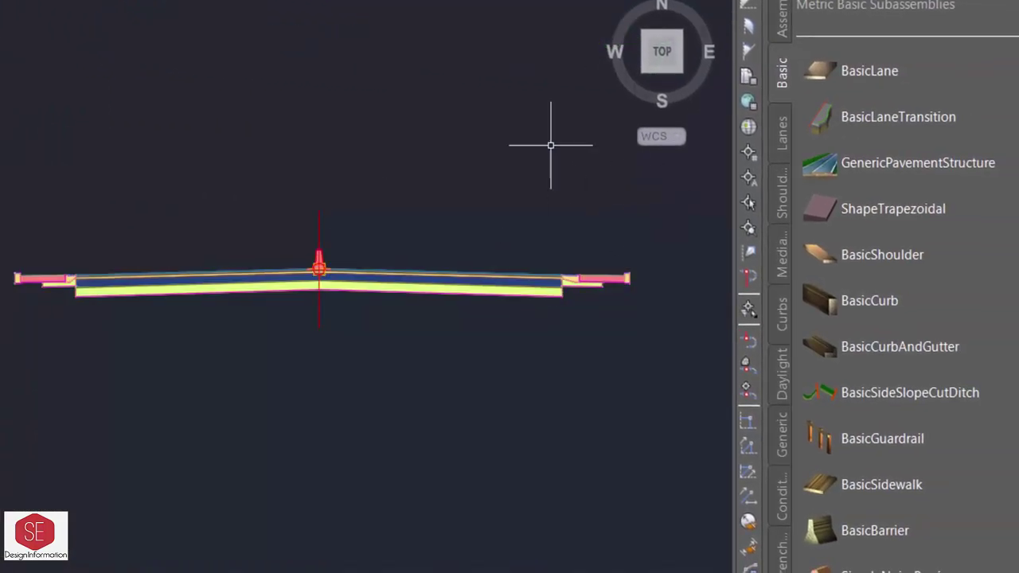
- Attach a DaylightMaxWidth subassembly on the Right side at the right curb's end, setting its cut and fill slopes and maximum width
left_click(780, 380)
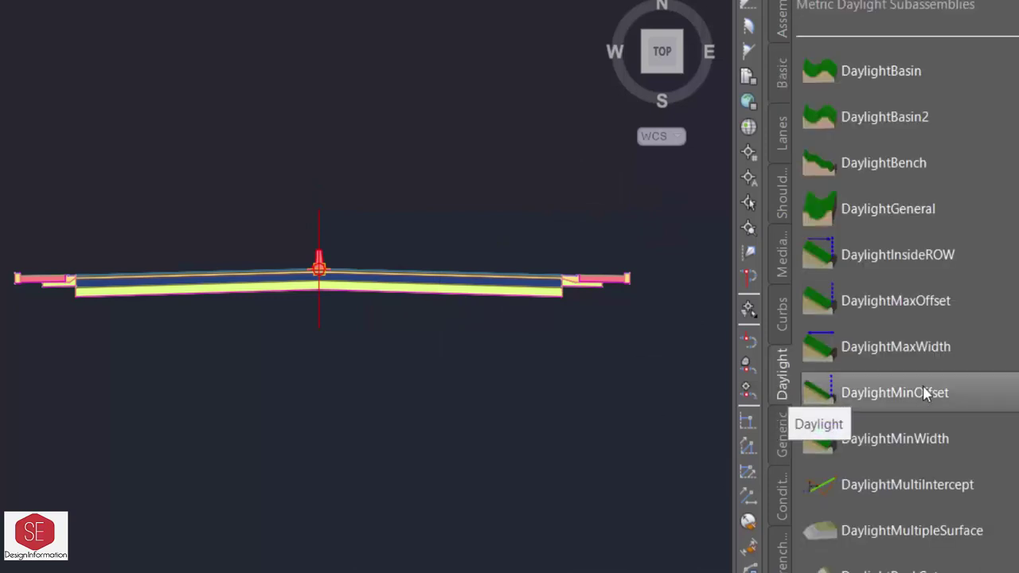
left_click(901, 351)
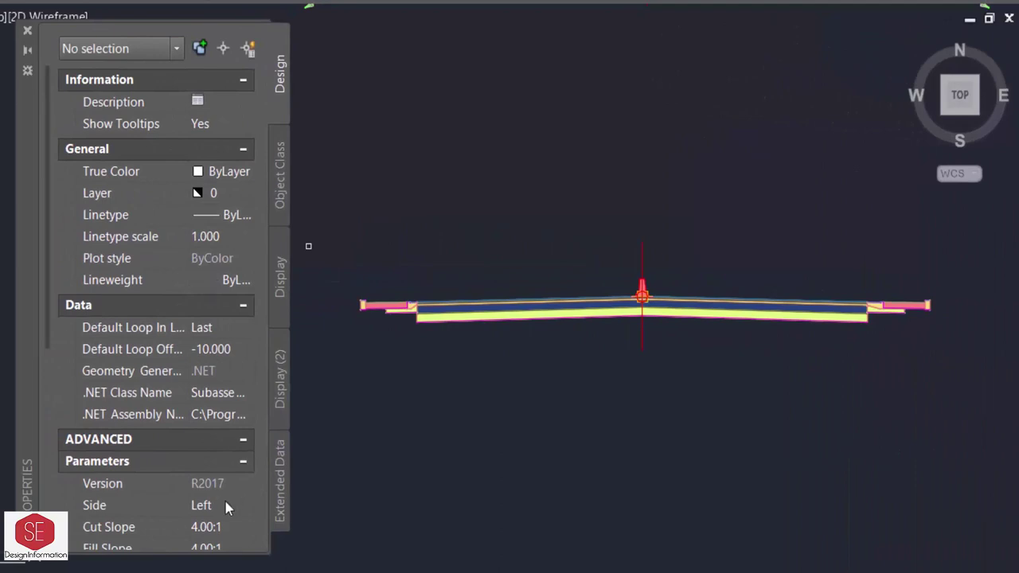
scroll(225, 507, "down", 5)
left_click(212, 301)
left_click(245, 301)
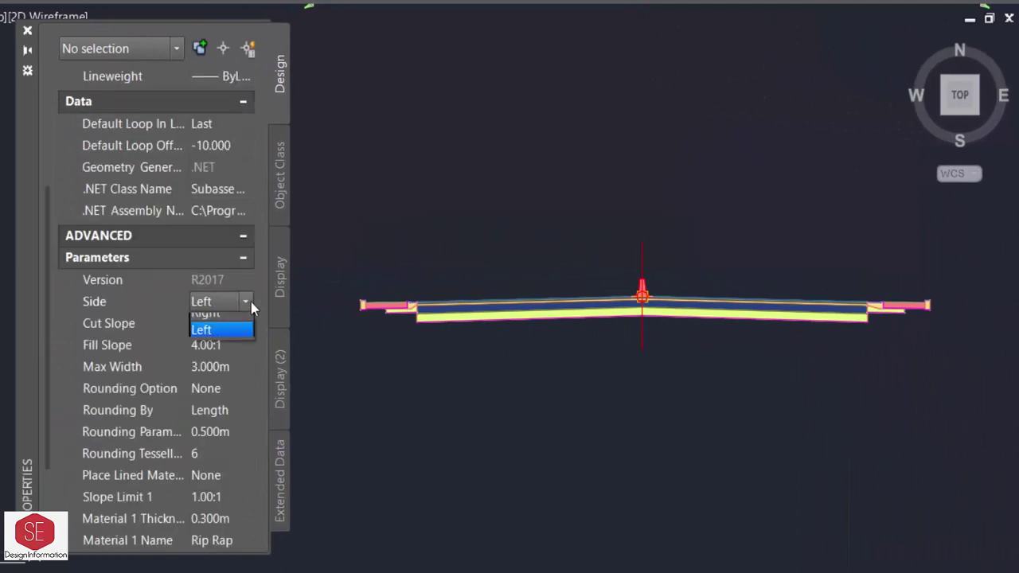
left_click(231, 313)
left_click(200, 324)
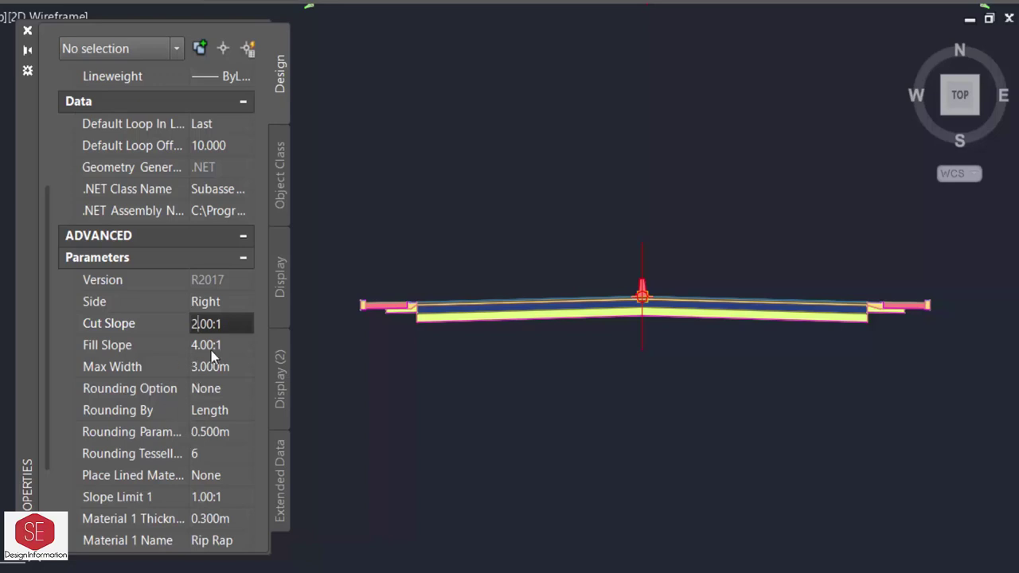
left_click(204, 346)
type("2")
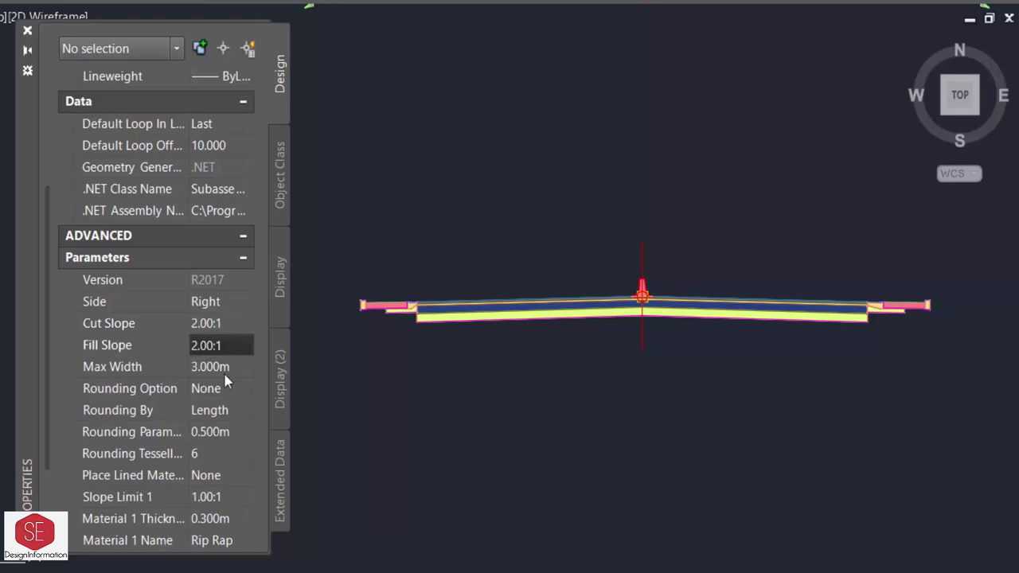
left_click(217, 368)
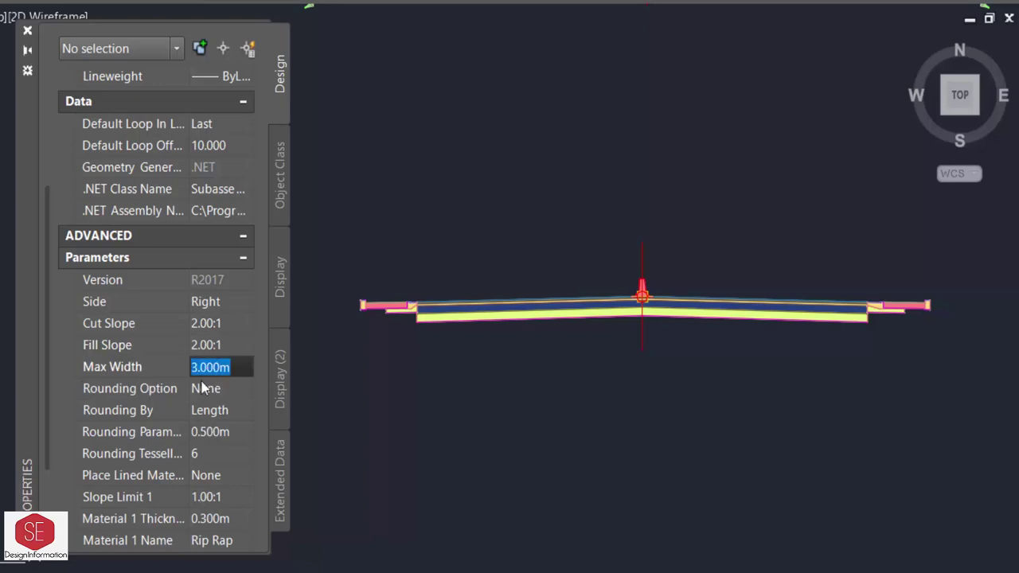
scroll(185, 472, "down", 2)
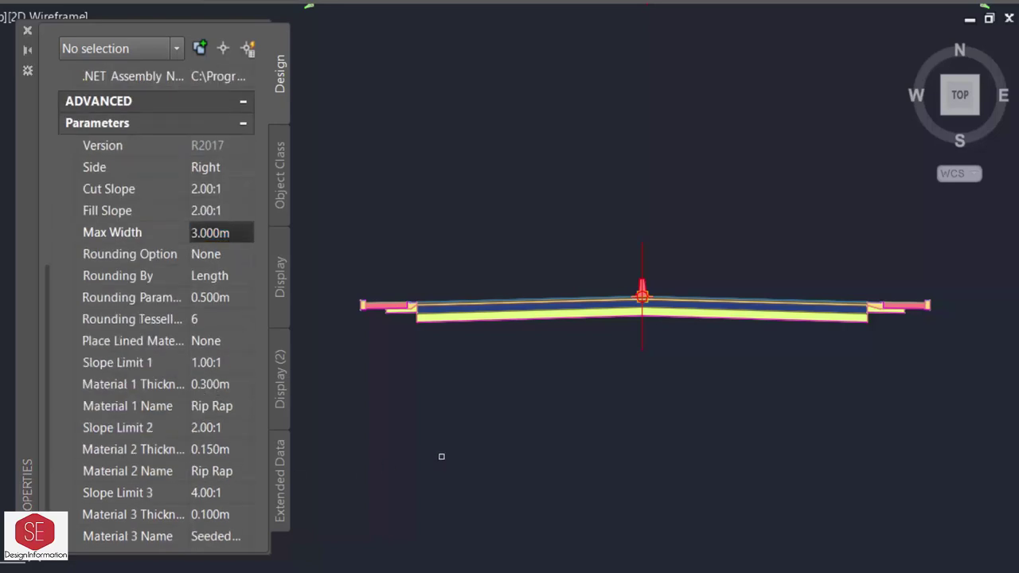
scroll(947, 306, "up", 3)
scroll(947, 307, "up", 3)
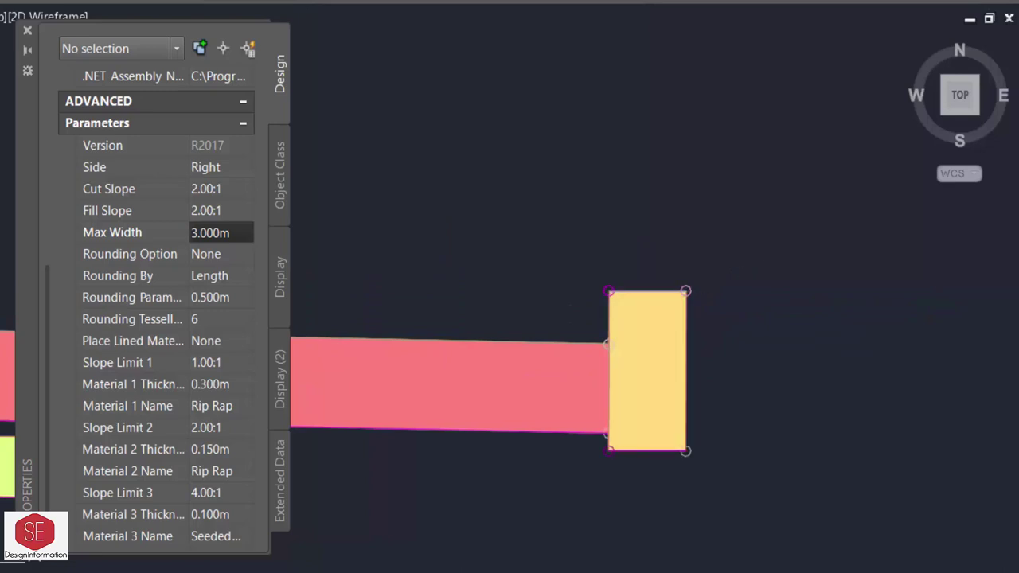
left_click(693, 289)
- Attach a second DaylightMaxWidth subassembly with side set to Left at the assembly's left marker
left_click(559, 253)
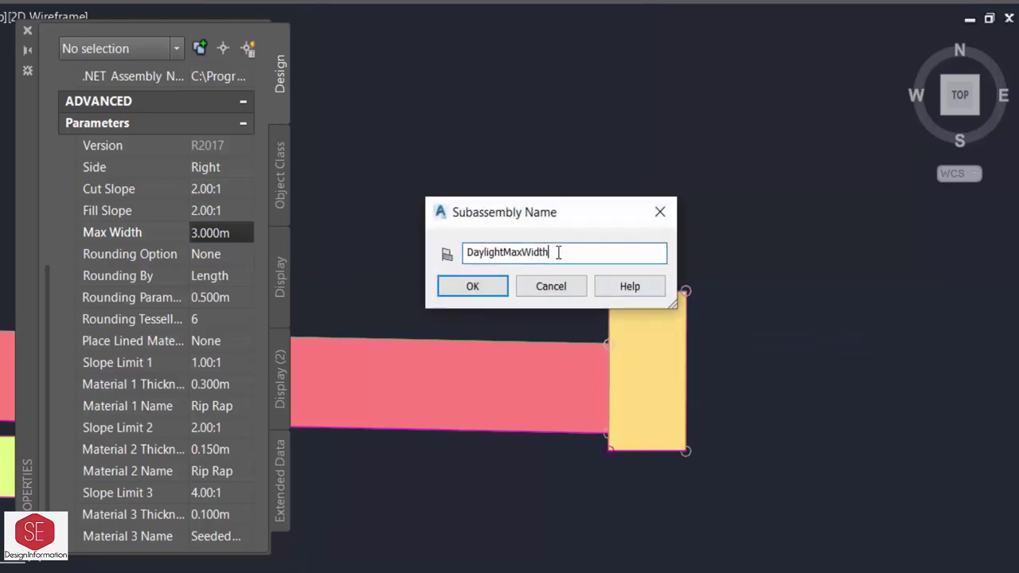
left_click(491, 290)
scroll(823, 340, "down", 5)
scroll(773, 367, "down", 3)
scroll(570, 391, "down", 2)
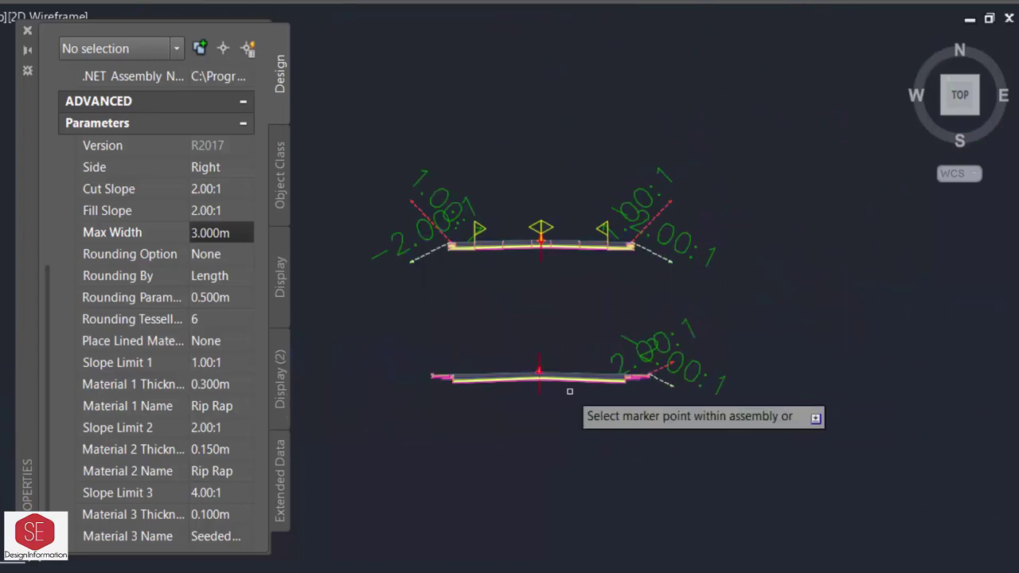
scroll(569, 390, "up", 4)
scroll(731, 388, "up", 2)
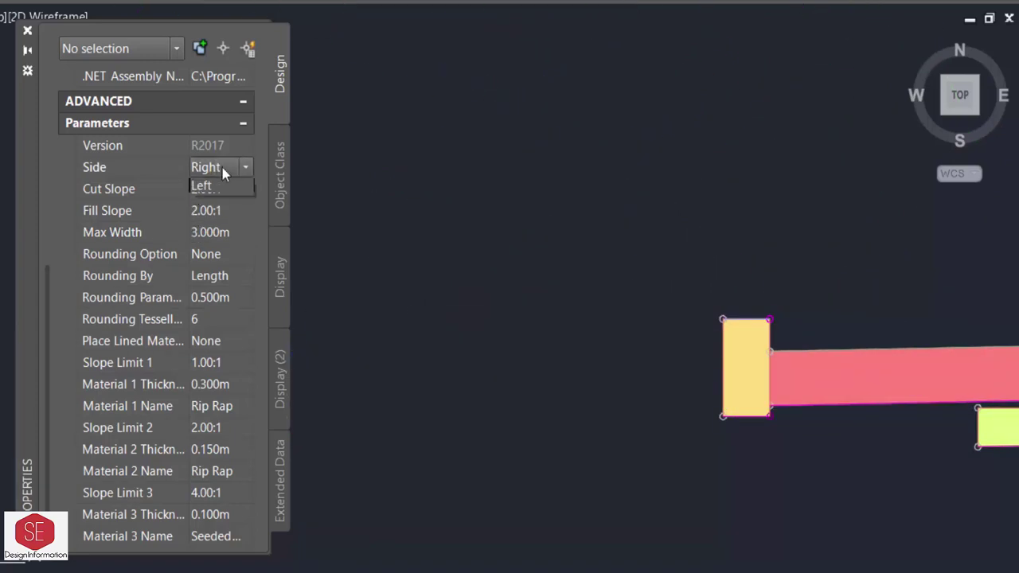
left_click(226, 202)
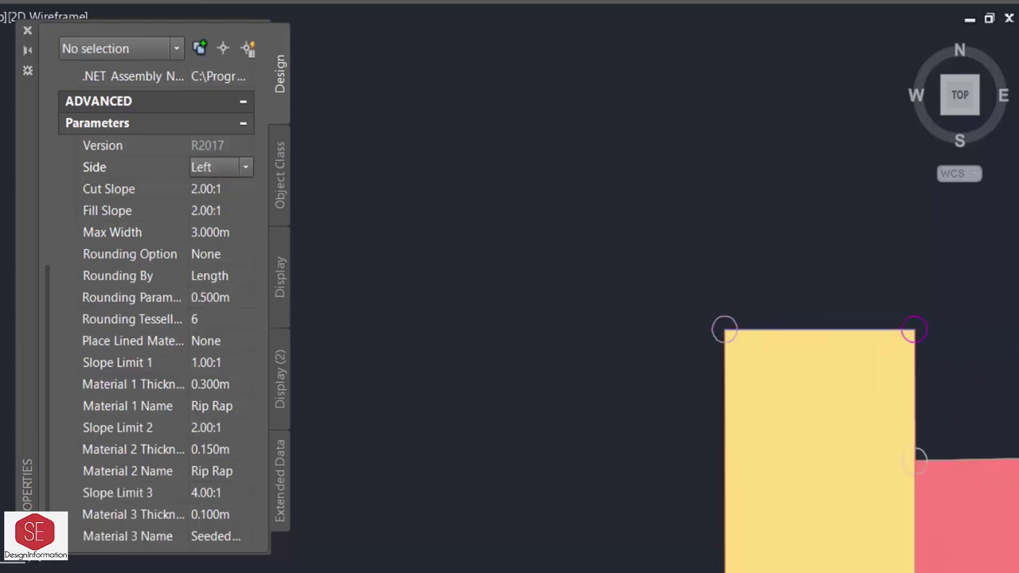
left_click(470, 288)
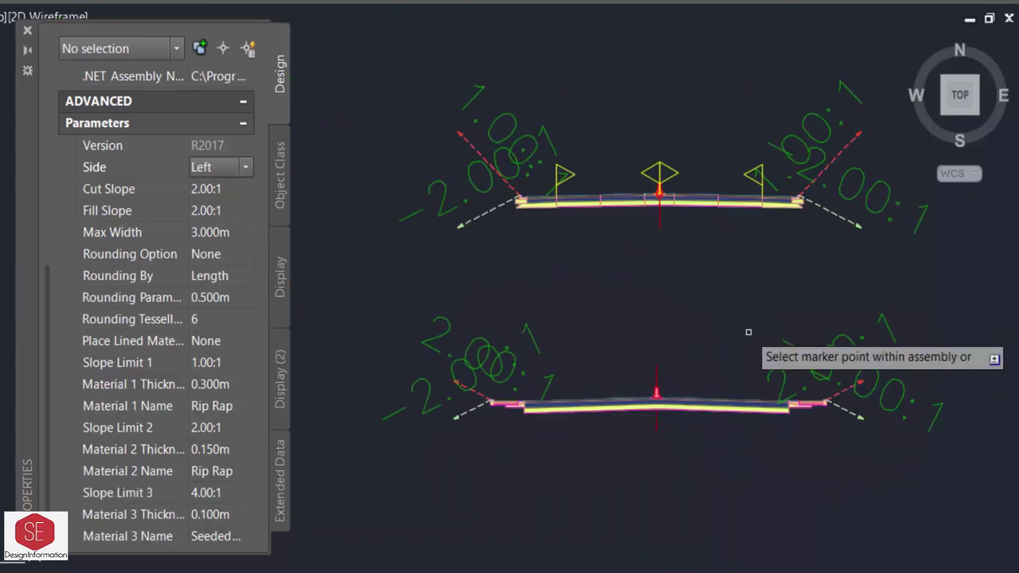
right_click(638, 275)
- Finish placing subassemblies, then open the sECTION aa drawing and dismiss the proxy notice
left_click(685, 280)
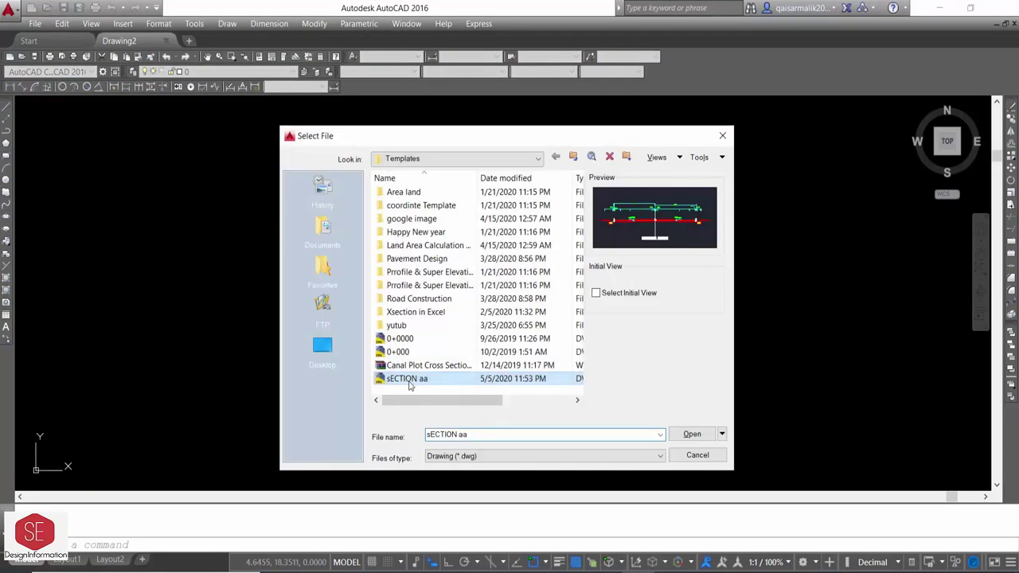
left_click(694, 433)
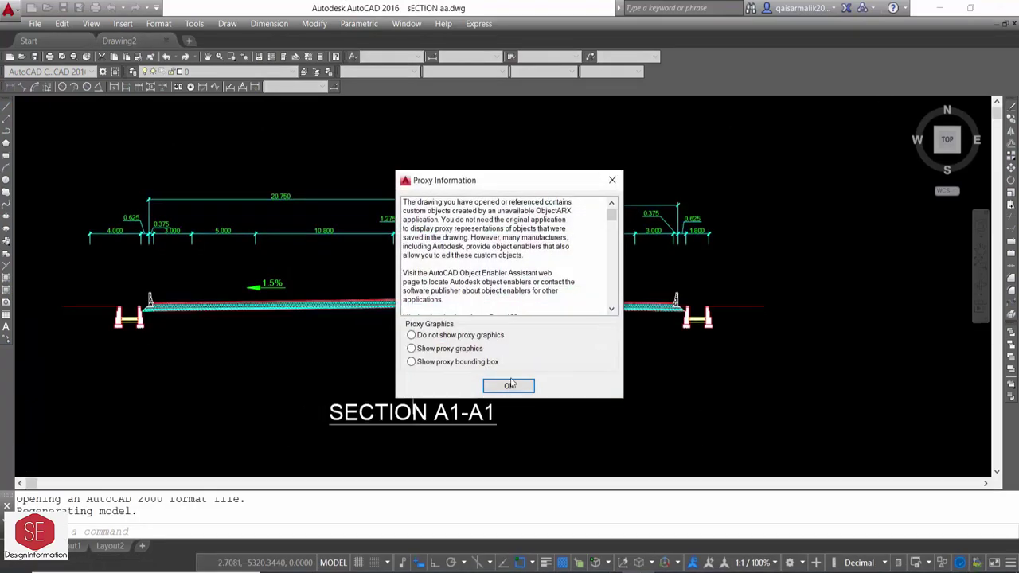
left_click(511, 387)
- Window-select all of the SECTION A1-A1 cross-section and copy it to the clipboard
scroll(661, 331, "up", 3)
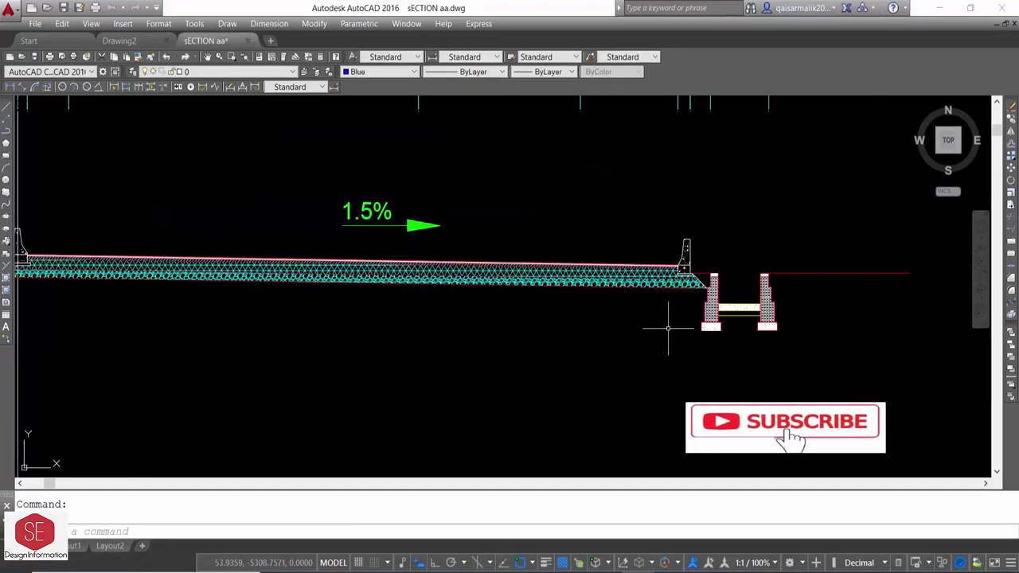
scroll(679, 311, "down", 2)
scroll(675, 302, "down", 3)
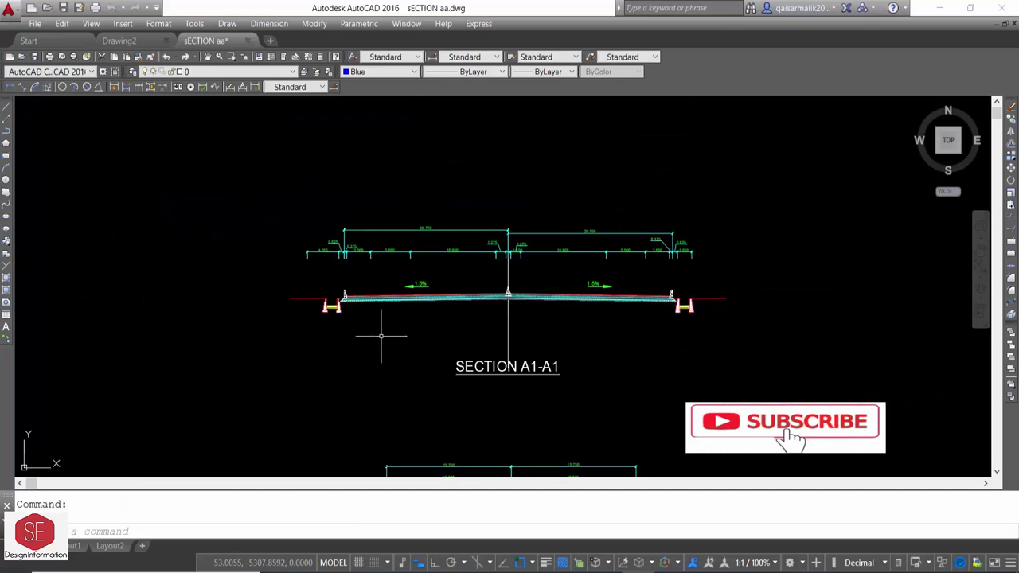
scroll(381, 335, "up", 2)
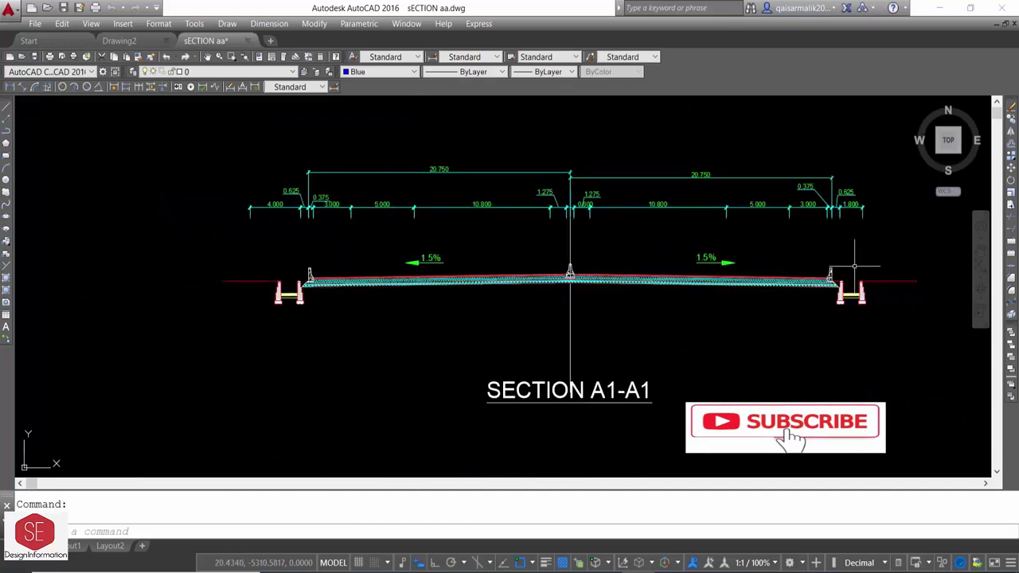
left_click(934, 251)
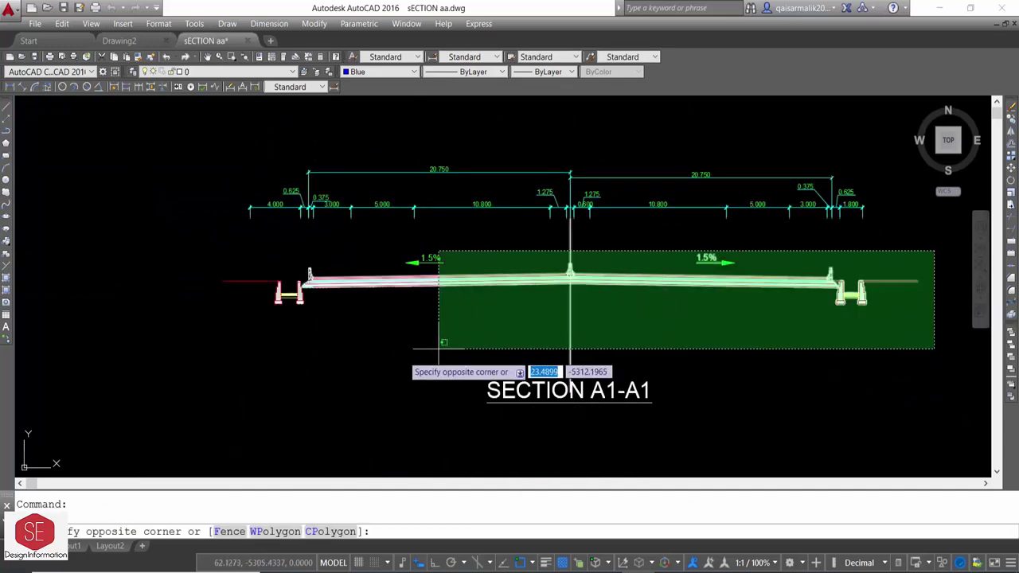
left_click(186, 412)
right_click(477, 291)
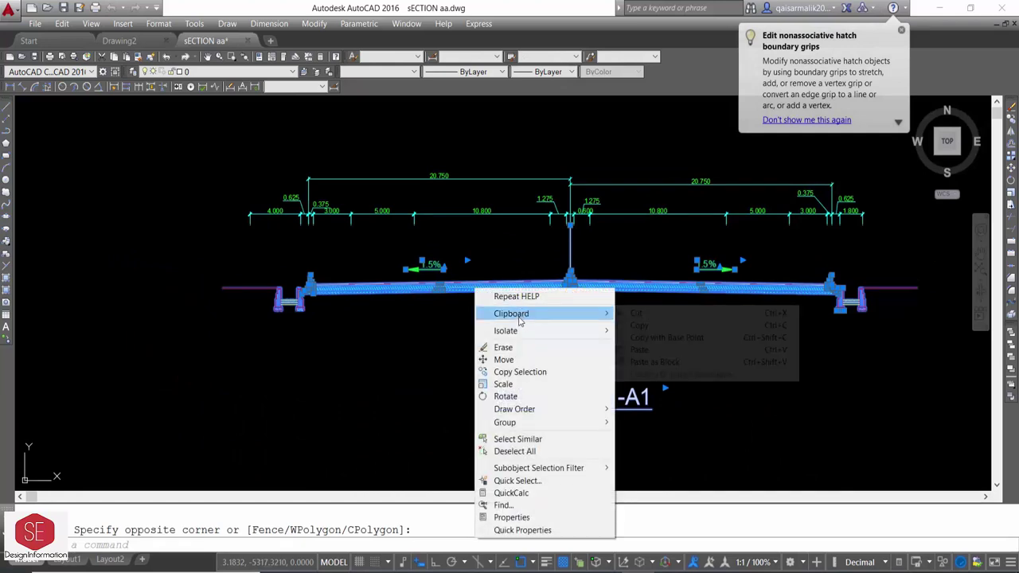
left_click(639, 325)
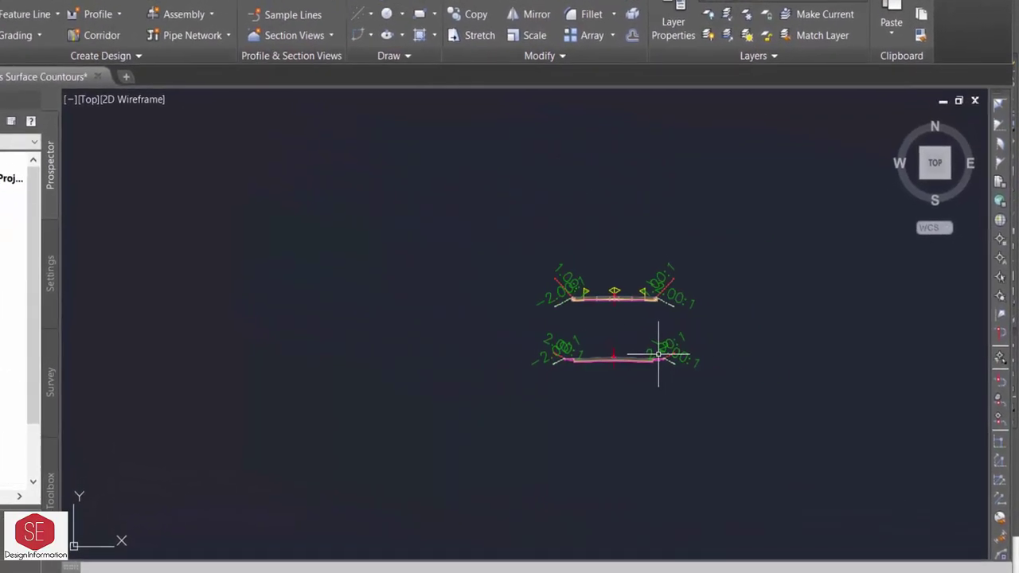
- Paste the section as a block left of the assemblies and explode it
right_click(255, 274)
mouse_move(299, 326)
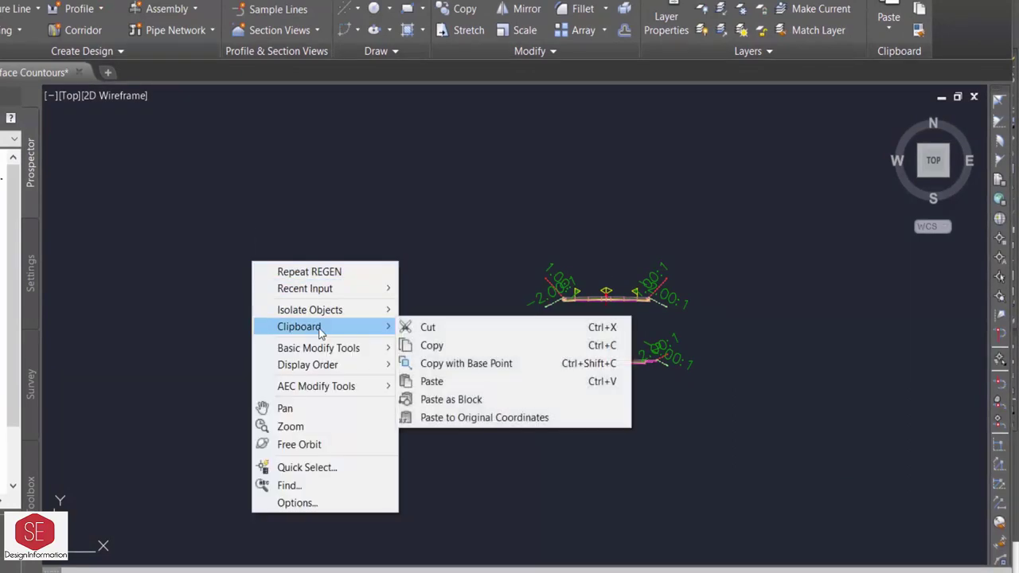
left_click(486, 400)
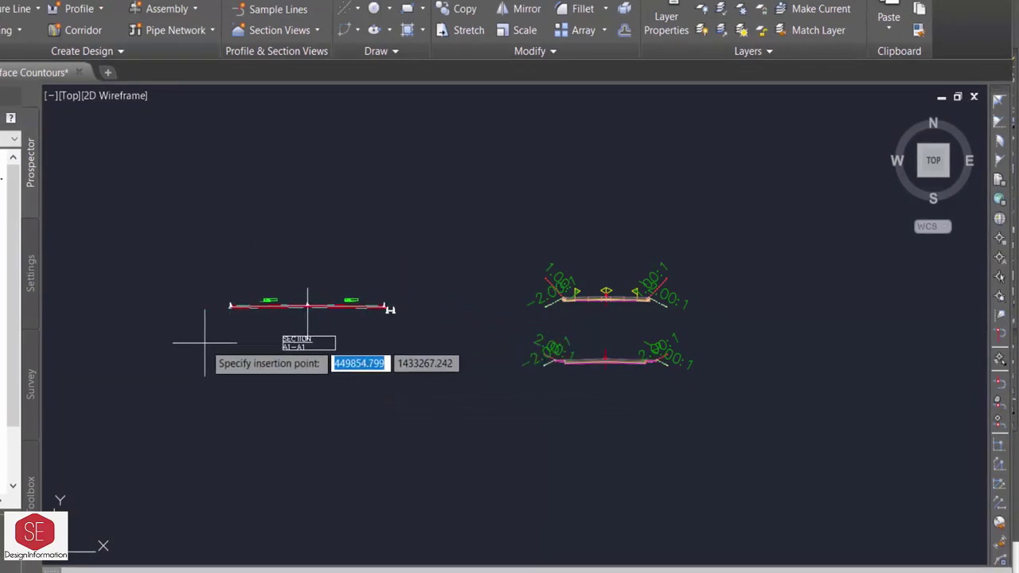
left_click(312, 304)
scroll(267, 333, "up", 5)
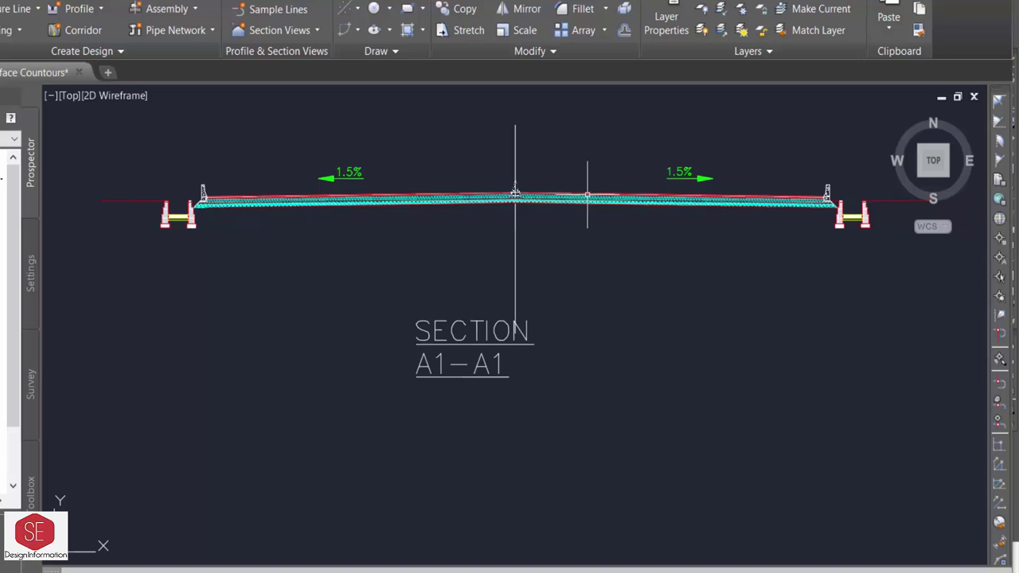
left_click(518, 332)
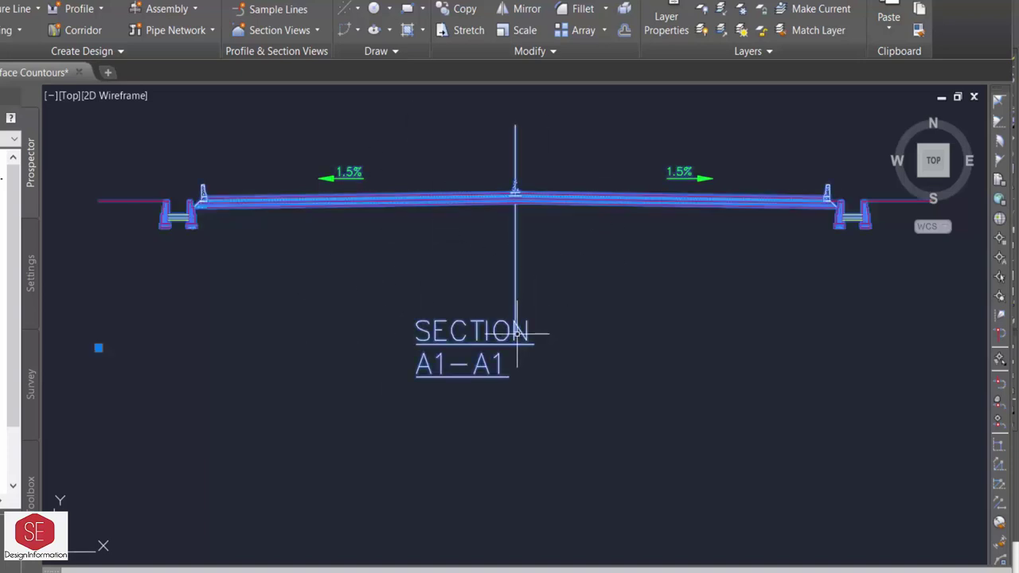
type("x")
key("Return")
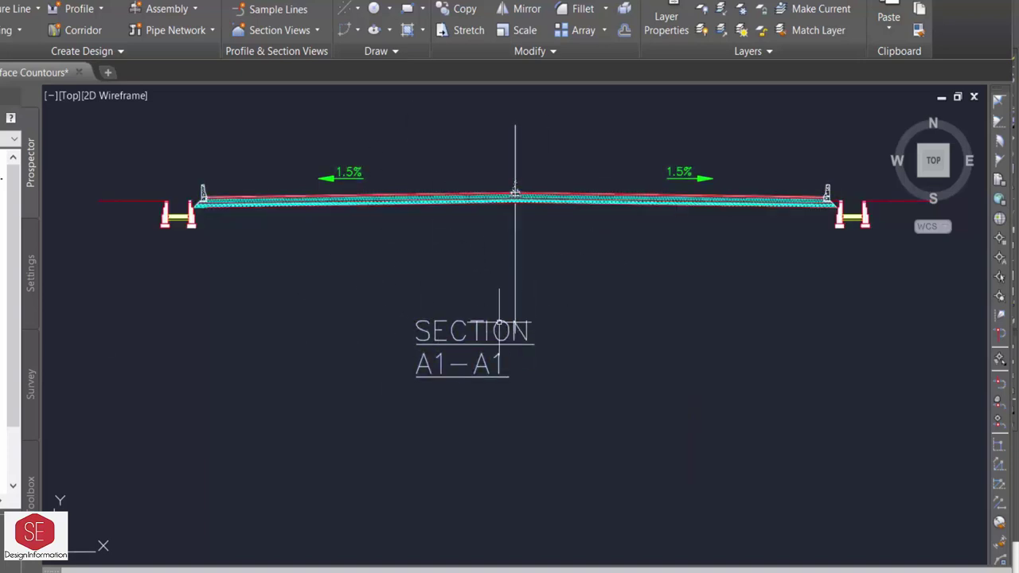
left_click(485, 301)
- Delete the SECTION A1-A1 title text
left_click(427, 416)
key("Delete")
scroll(523, 160, "up", 2)
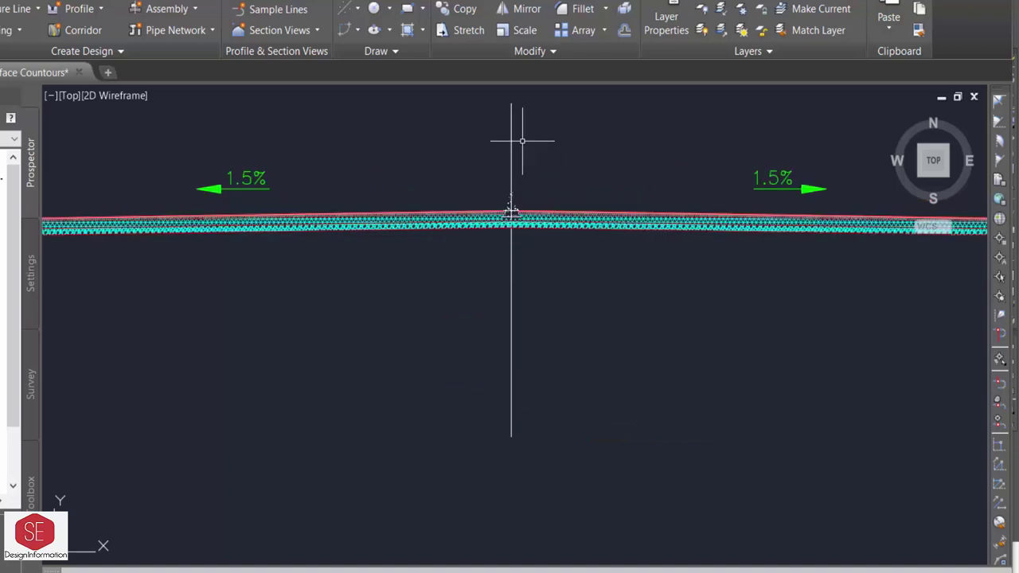
scroll(698, 351, "down", 2)
scroll(630, 256, "up", 2)
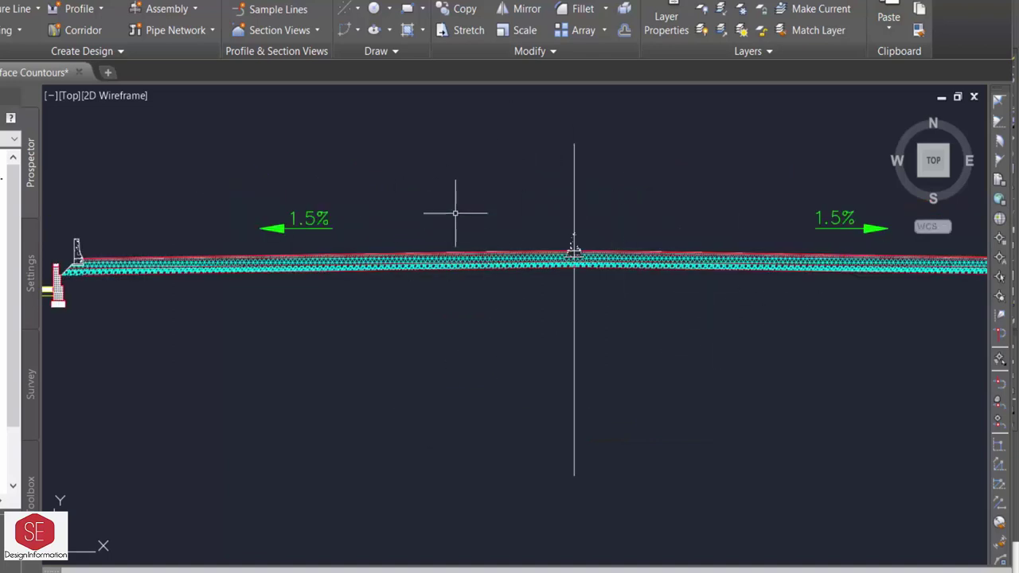
scroll(562, 550, "down", 3)
scroll(540, 360, "up", 2)
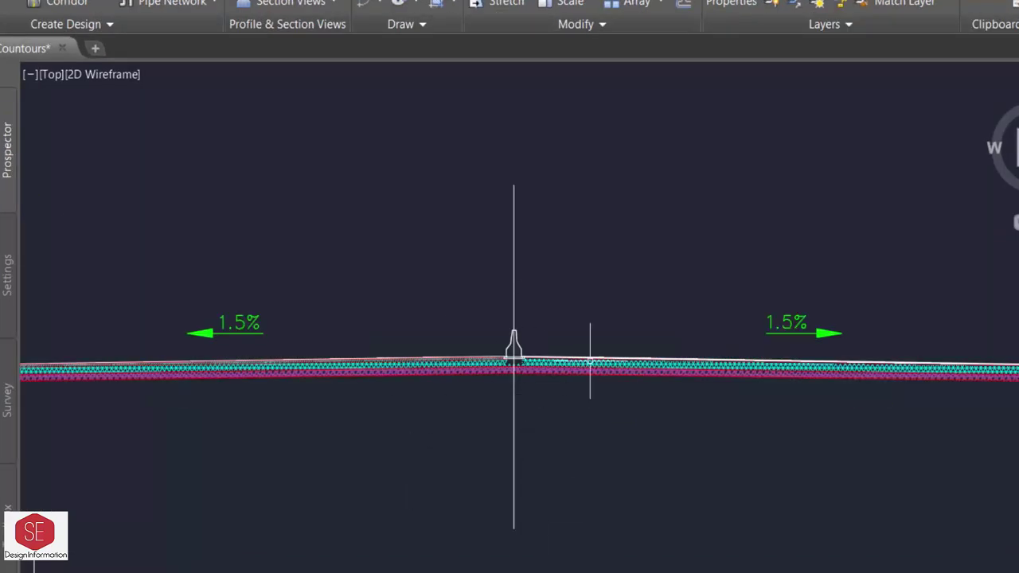
scroll(741, 339, "down", 2)
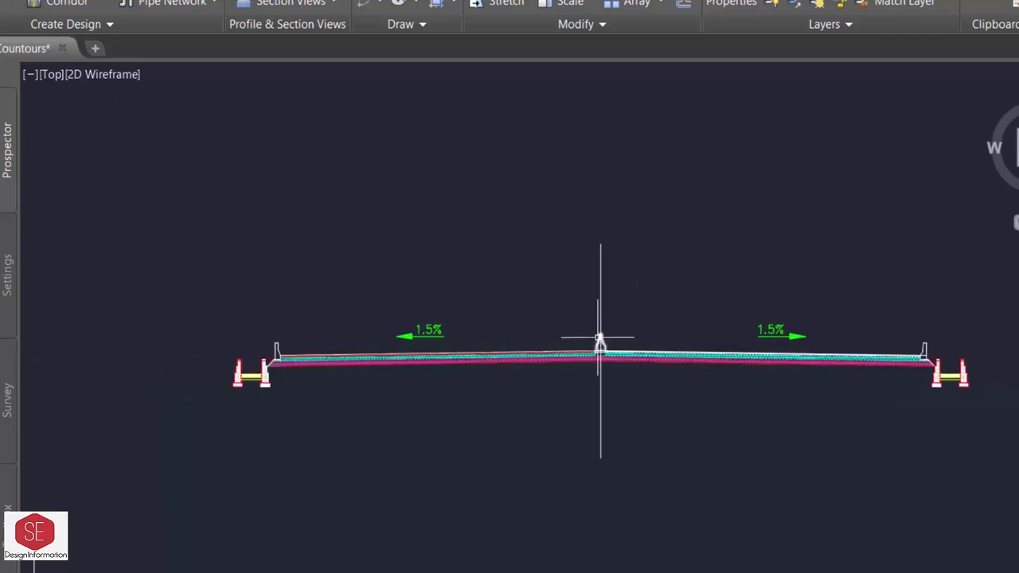
type("CO")
- Copy the whole road section directly below the original
key("Return")
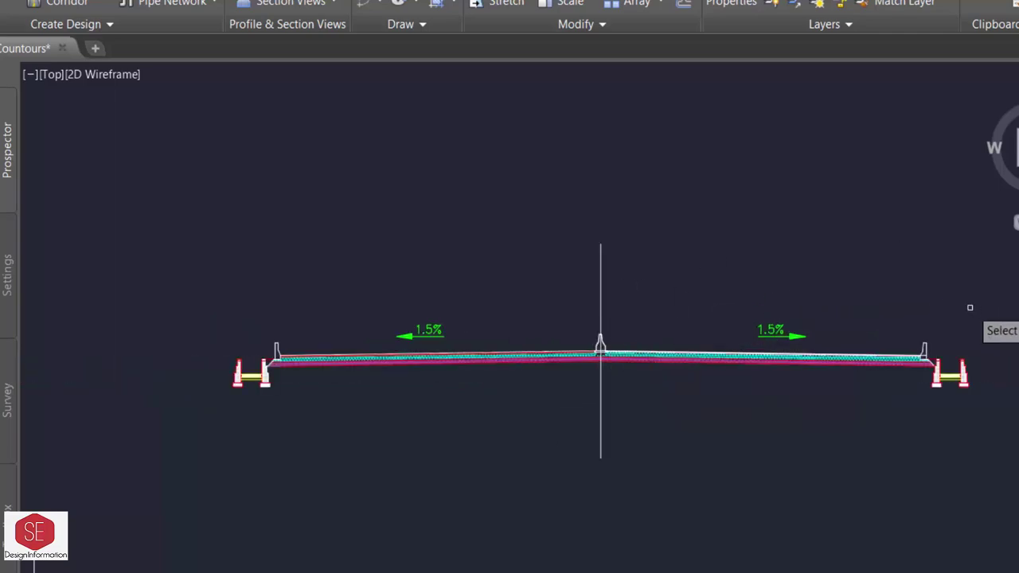
left_click(976, 309)
left_click(299, 480)
key("Return")
scroll(660, 159, "down", 2)
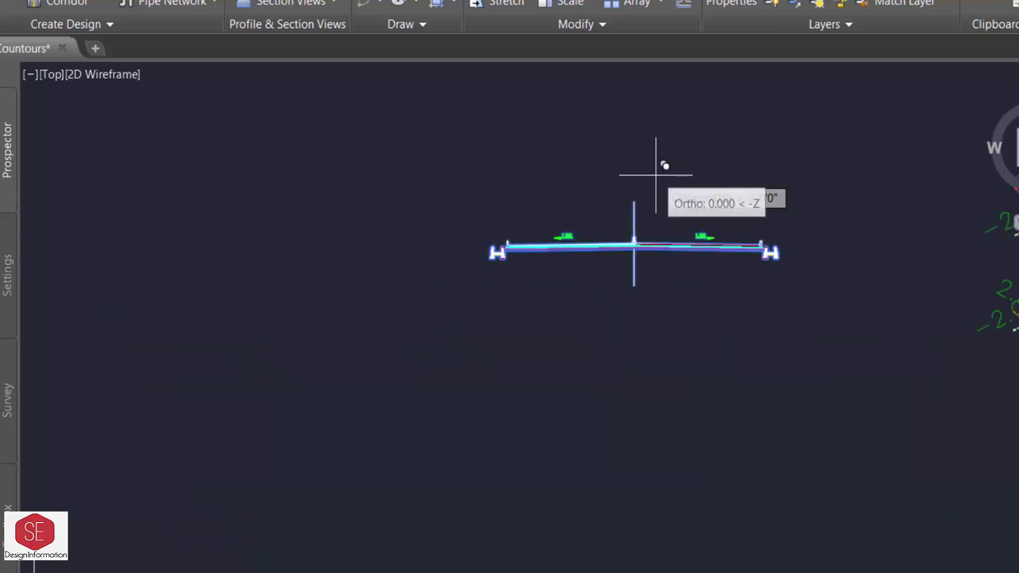
left_click(671, 363)
key("Return")
scroll(671, 364, "up", 3)
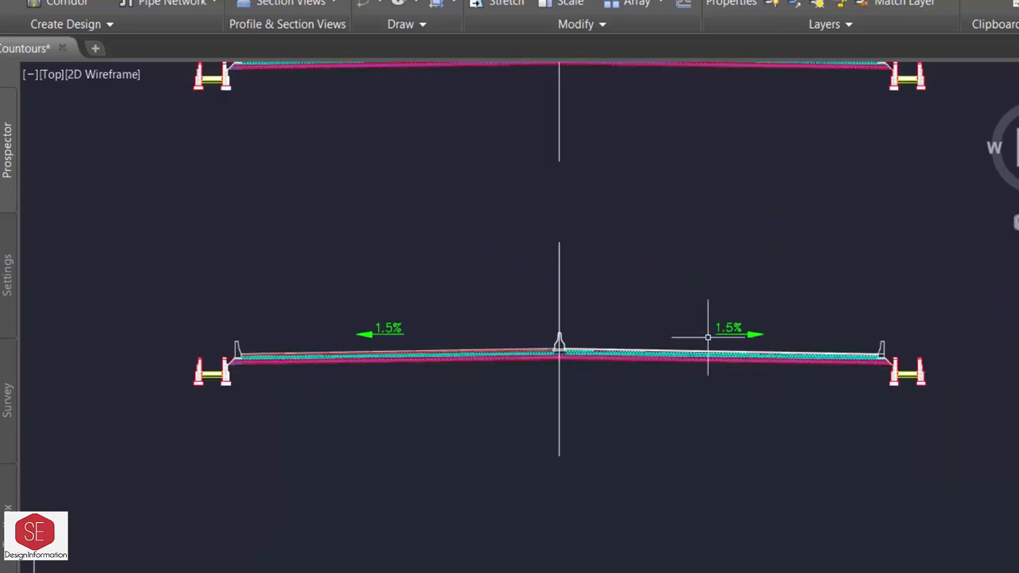
scroll(709, 326, "up", 3)
scroll(688, 318, "up", 2)
- Erase the copy's cyan and pink hatches and the purple polyline
left_click(685, 324)
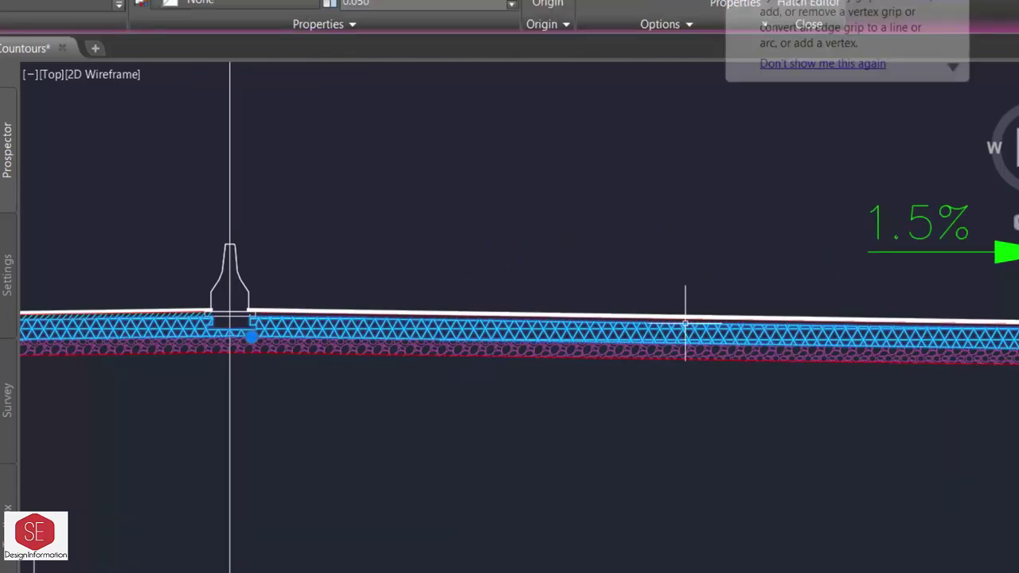
type("e")
key("Return")
left_click(684, 350)
key("Delete")
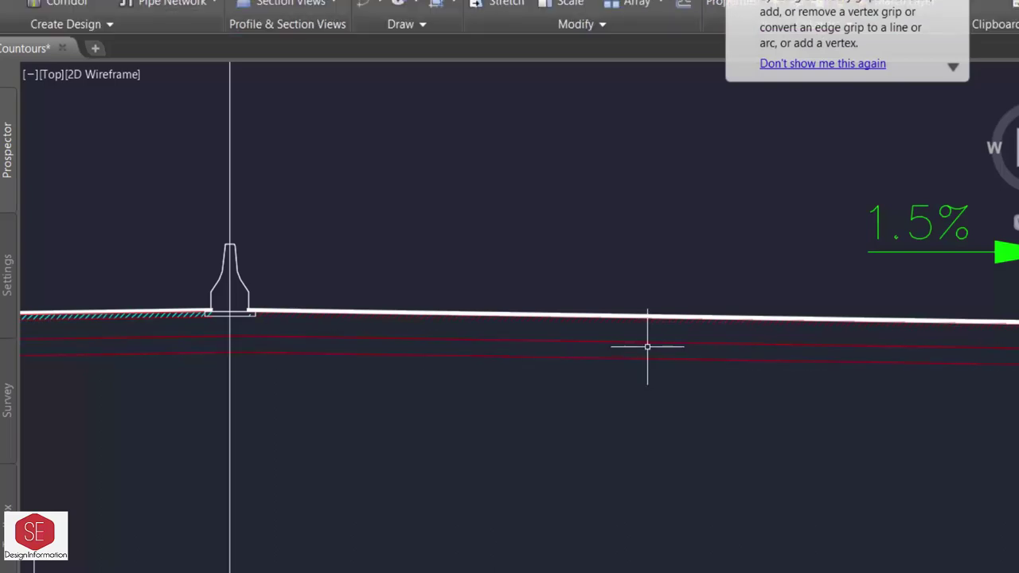
left_click(648, 341)
key("Delete")
- Erase the copy's white top surface line and remaining cyan hatch
scroll(628, 302, "up", 3)
left_click(626, 284)
key("Delete")
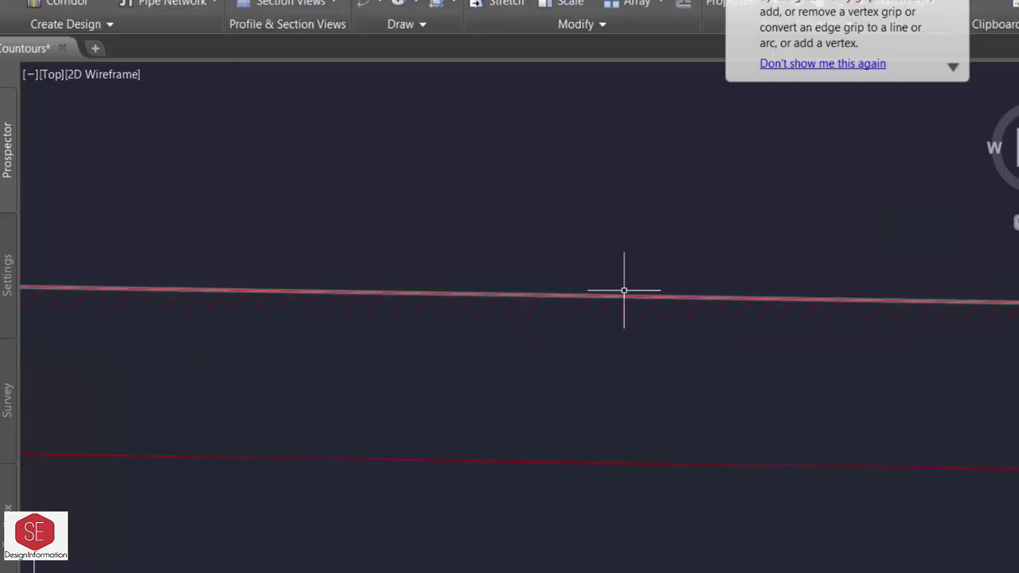
left_click(613, 313)
key("ctrl+z")
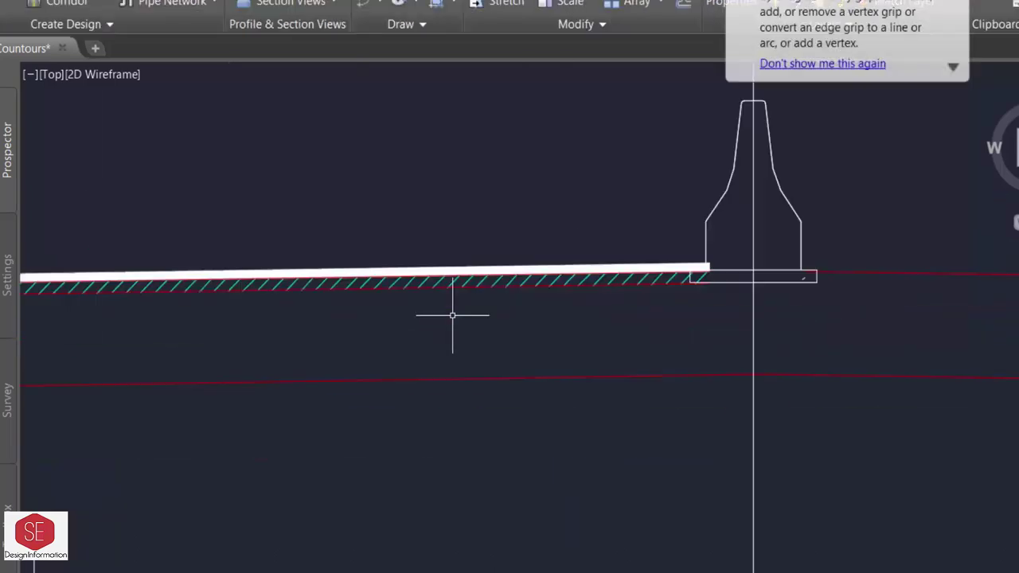
key("Delete")
left_click(489, 271)
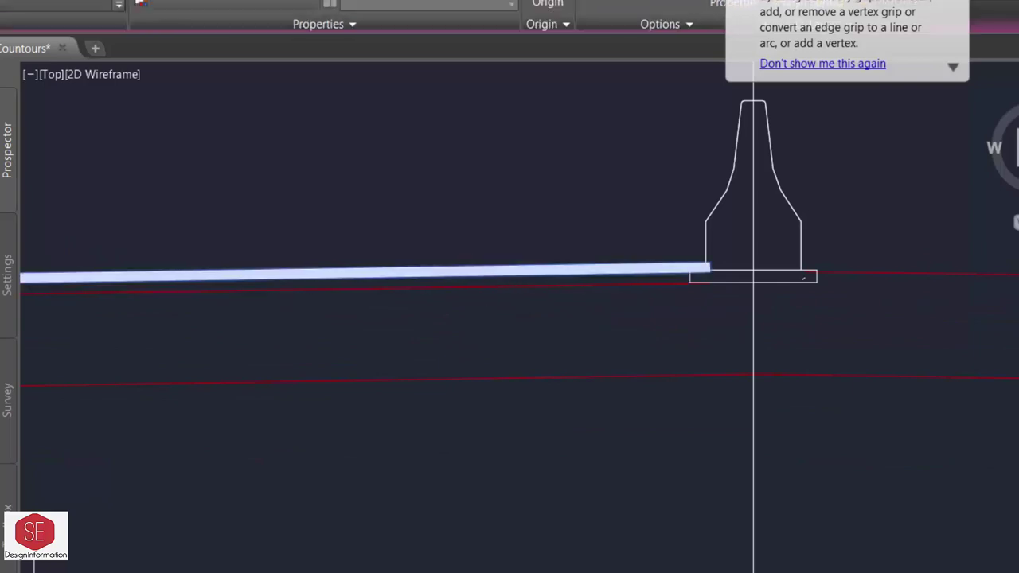
key("Delete")
scroll(628, 299, "down", 3)
scroll(660, 303, "down", 3)
scroll(551, 431, "down", 2)
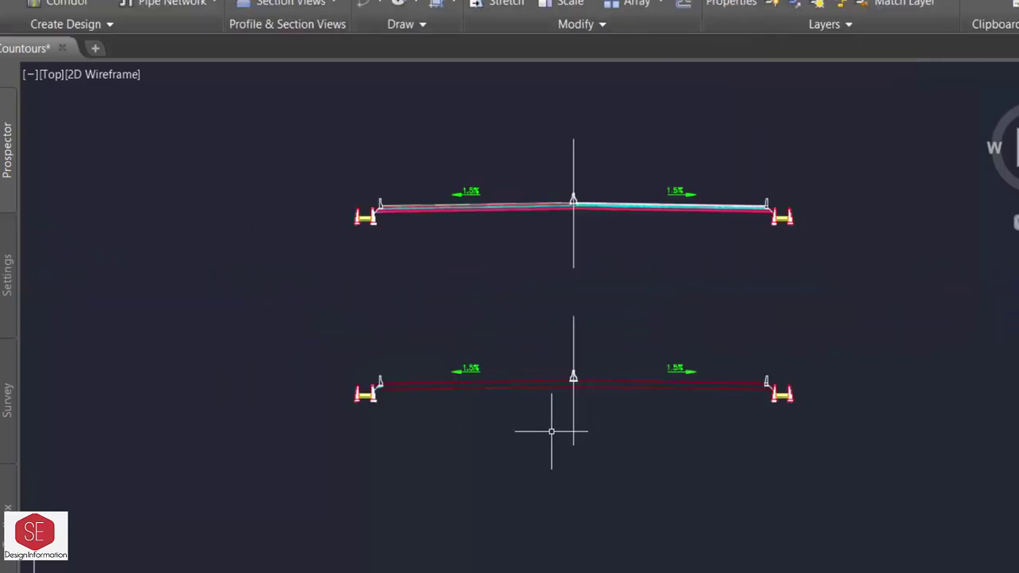
- Delete the brick and concrete hatches from the right wall-and-slab structure
scroll(742, 207, "up", 5)
middle_click_drag(693, 255, 505, 255)
scroll(716, 278, "up", 2)
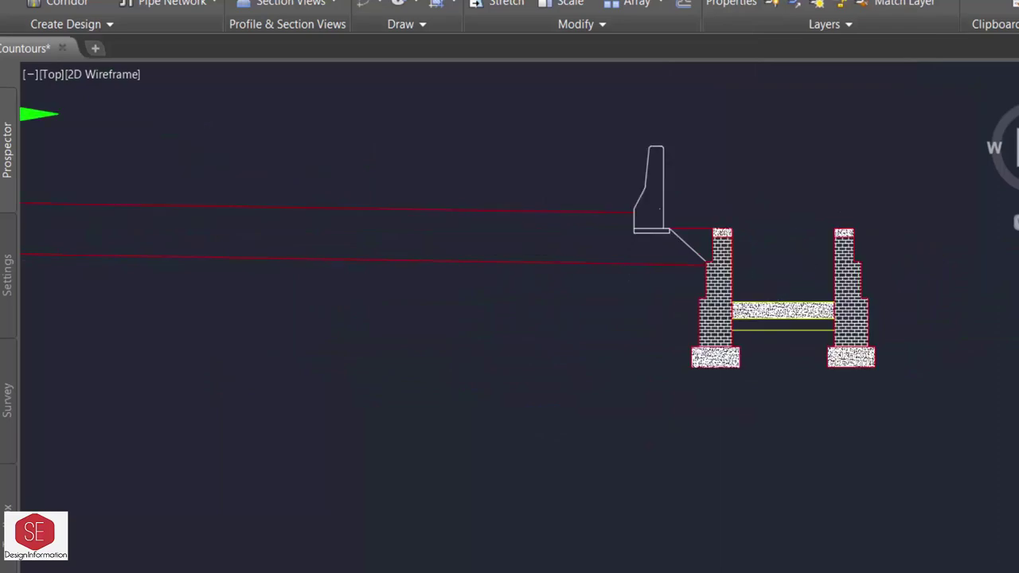
scroll(690, 302, "up", 2)
left_click(690, 302)
key("Delete")
left_click(732, 338)
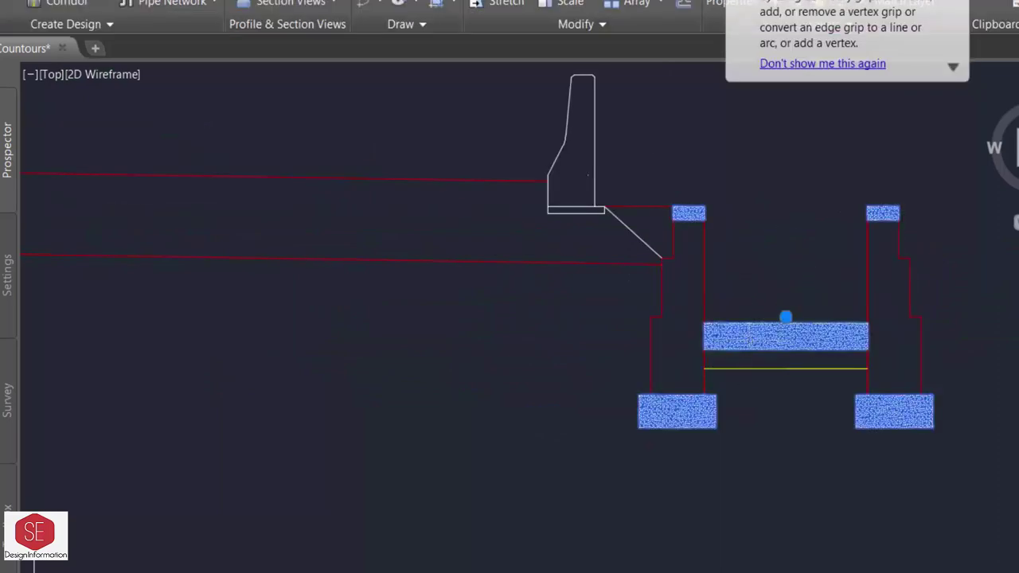
key("Delete")
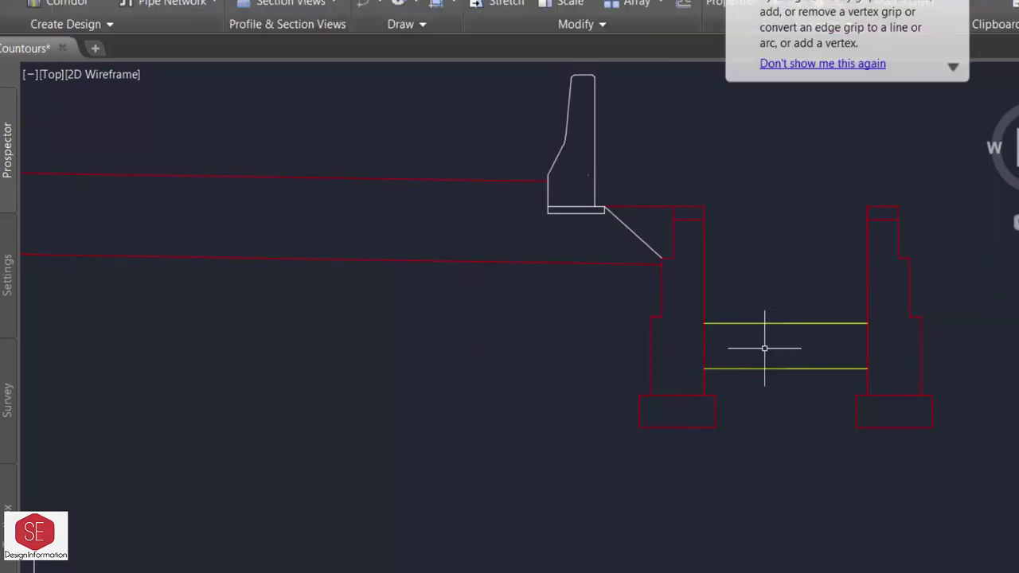
type("tr")
- Trim the right pier edge between the yellow lines
key("Return")
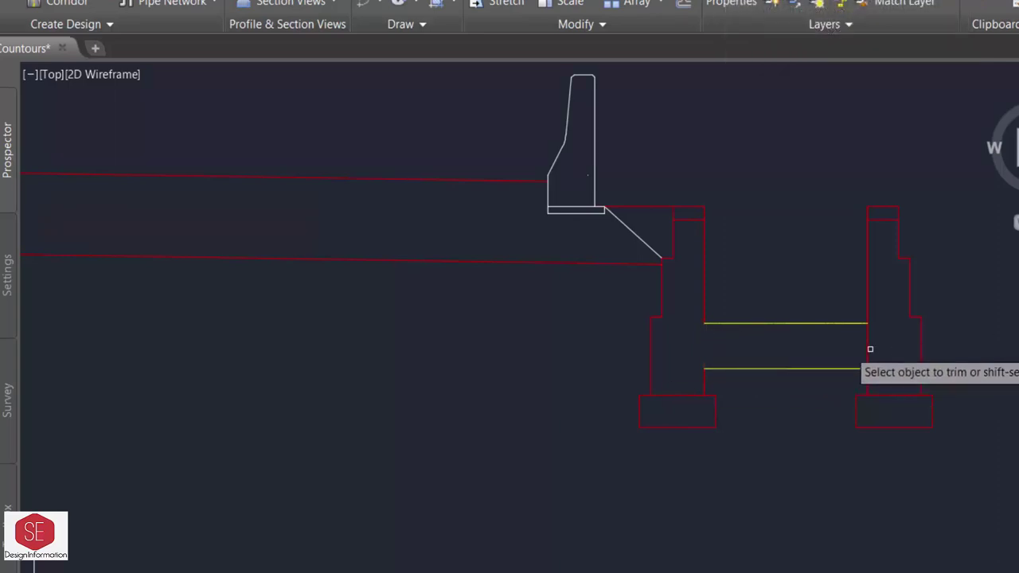
left_click(858, 325)
left_click(842, 384)
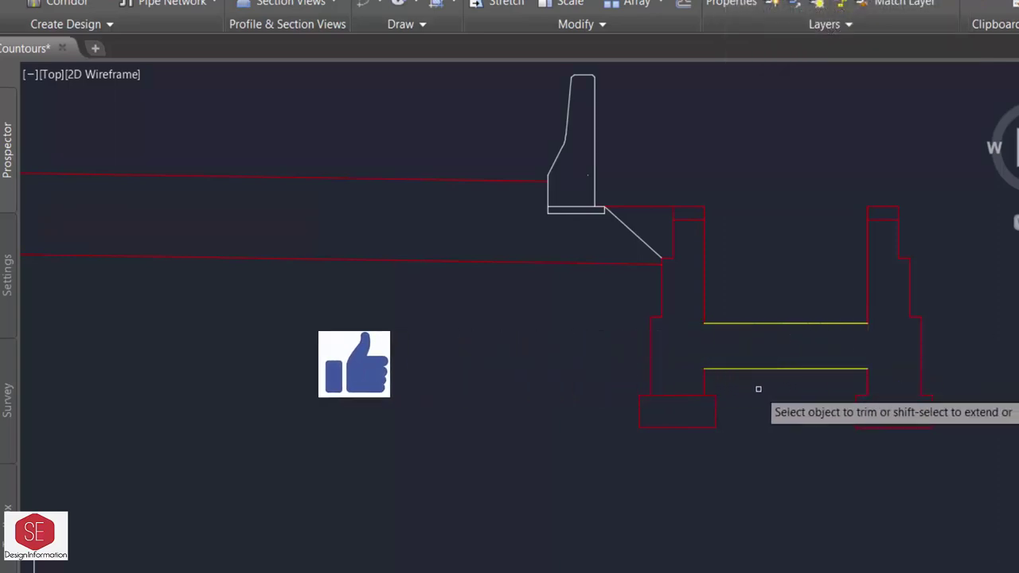
key("Escape")
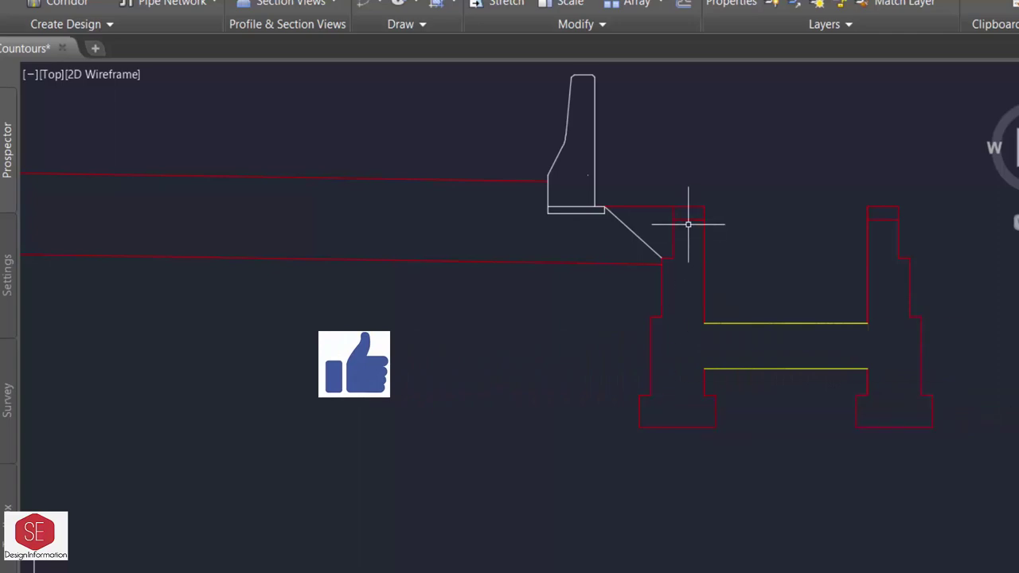
left_click(678, 221)
left_click(685, 220)
- Select the top and bottom edges of the curb's base strip
scroll(684, 220, "up", 2)
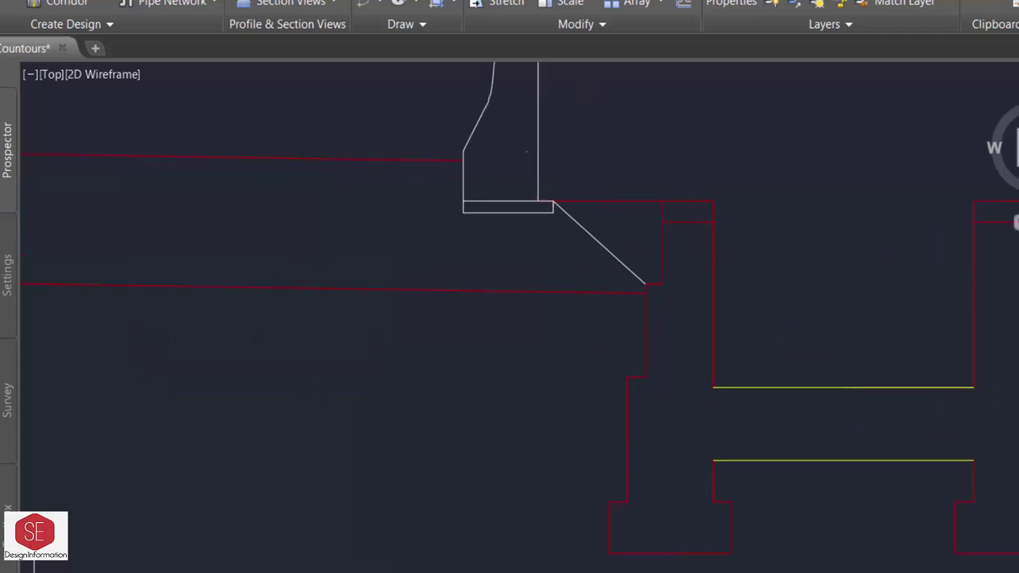
scroll(630, 281, "down", 2)
scroll(757, 279, "up", 2)
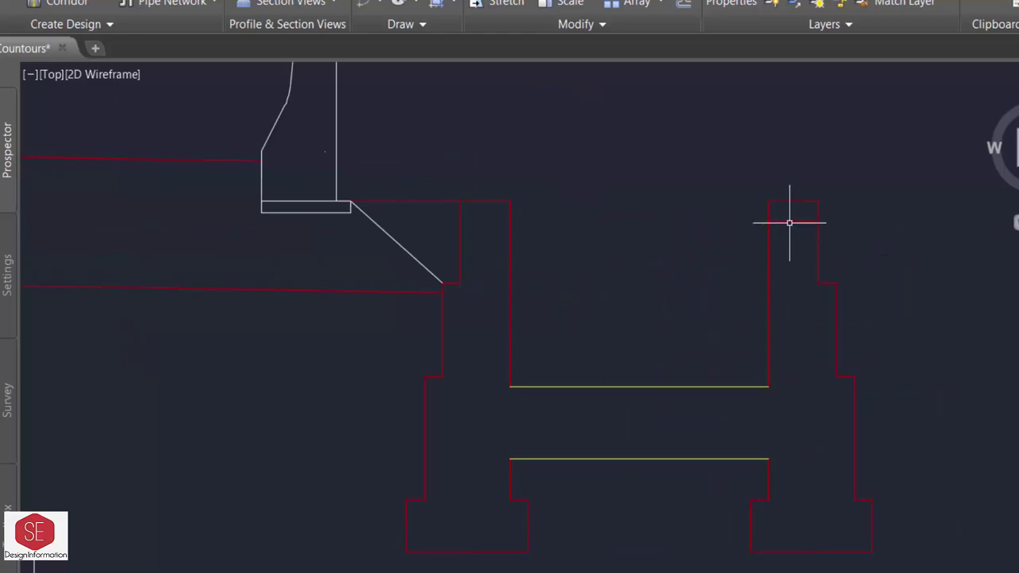
scroll(924, 302, "down", 4)
scroll(725, 268, "up", 6)
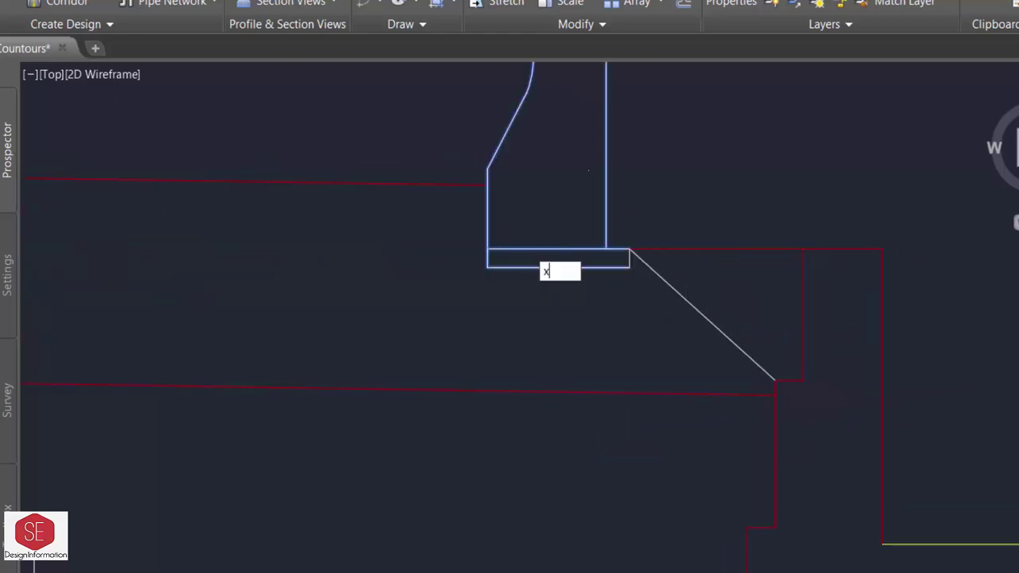
left_click(527, 247)
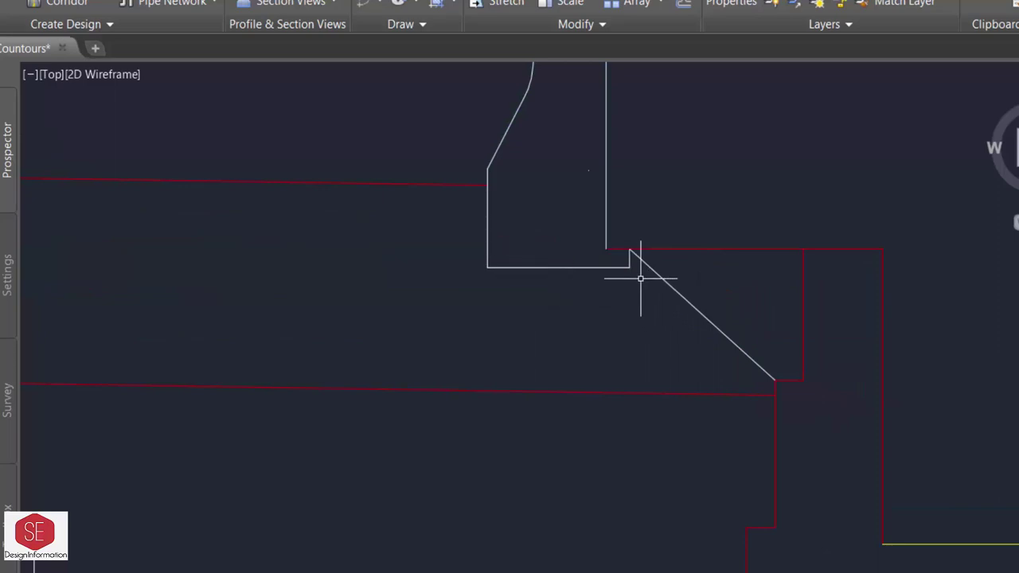
left_click(566, 269)
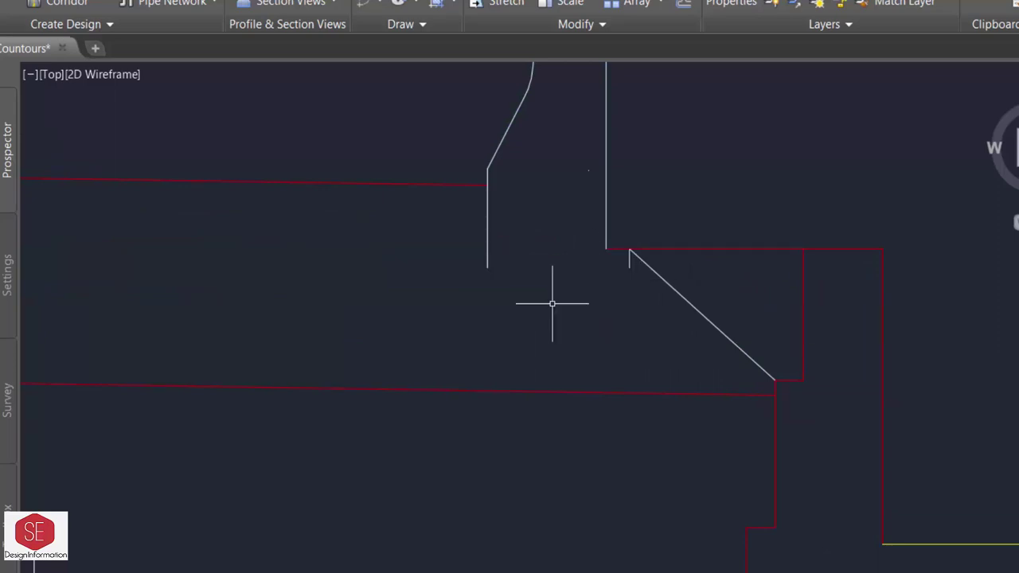
- Trim away the short tick at the curb end and the leftover slash
scroll(581, 493, "down", 3)
type("tr")
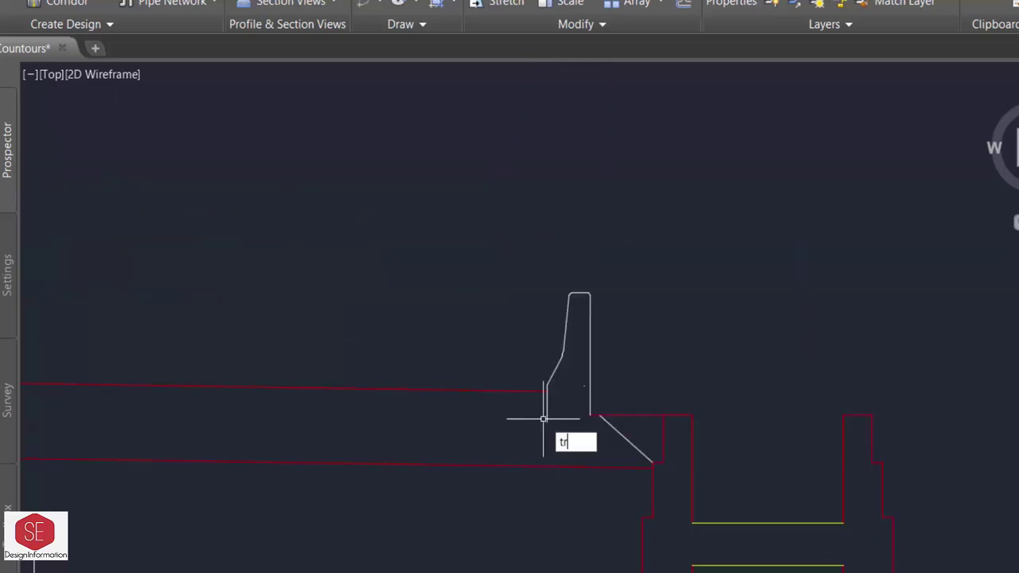
key("Return")
scroll(701, 419, "down", 5)
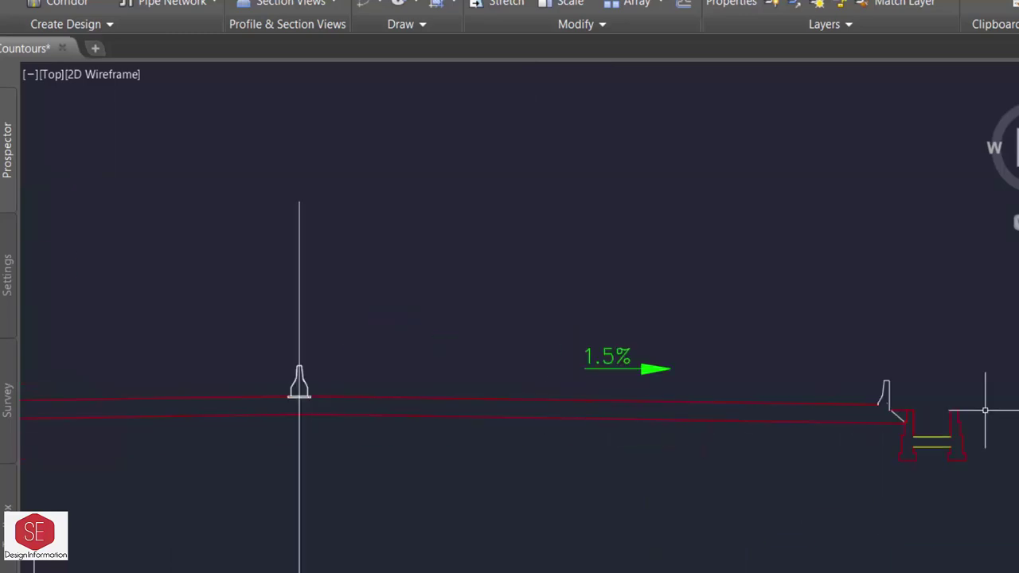
scroll(983, 408, "down", 2)
scroll(575, 438, "up", 5)
scroll(637, 387, "up", 2)
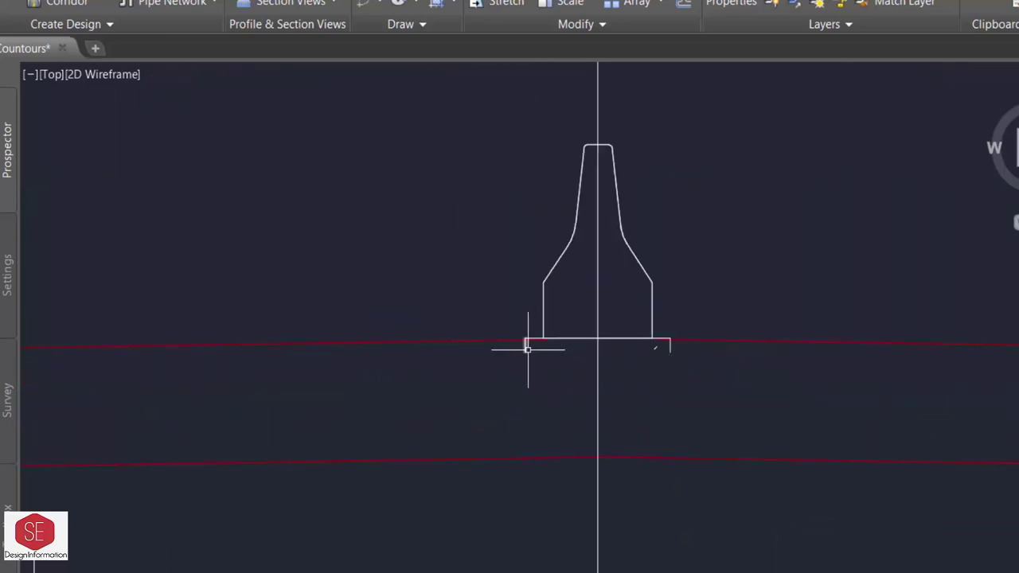
scroll(553, 355, "up", 2)
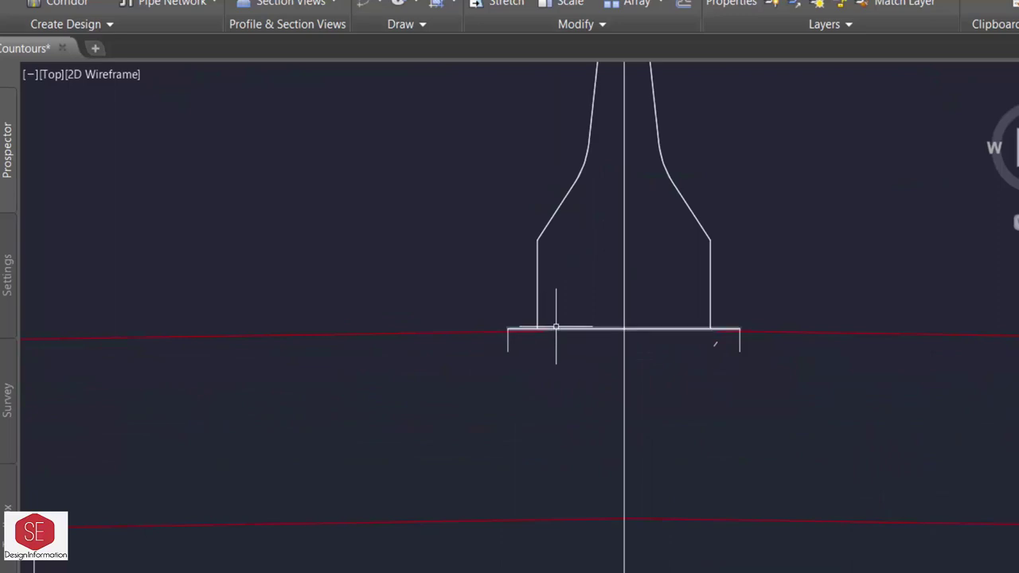
left_click(508, 342)
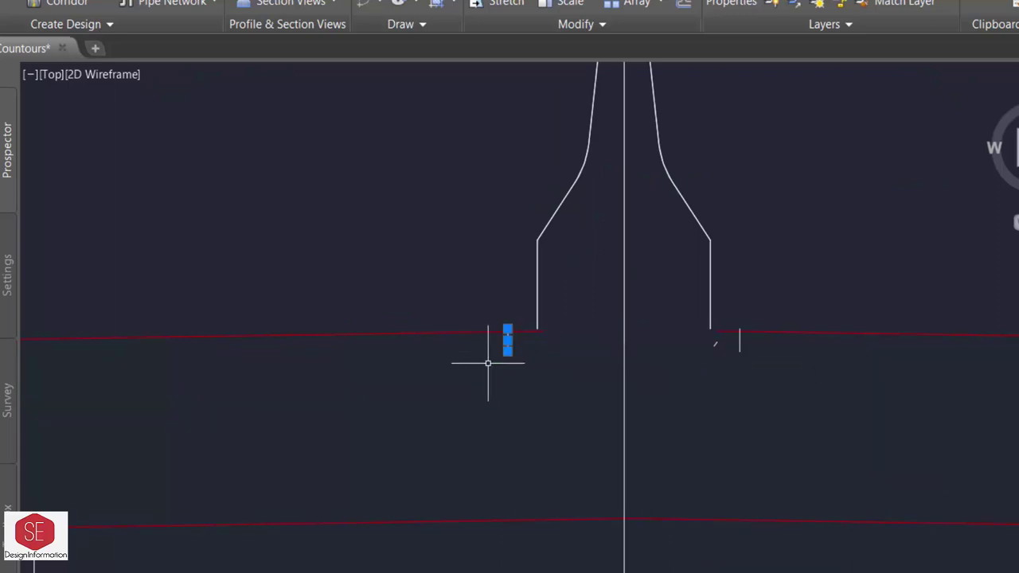
left_click(774, 355)
left_click(686, 334)
type("ex")
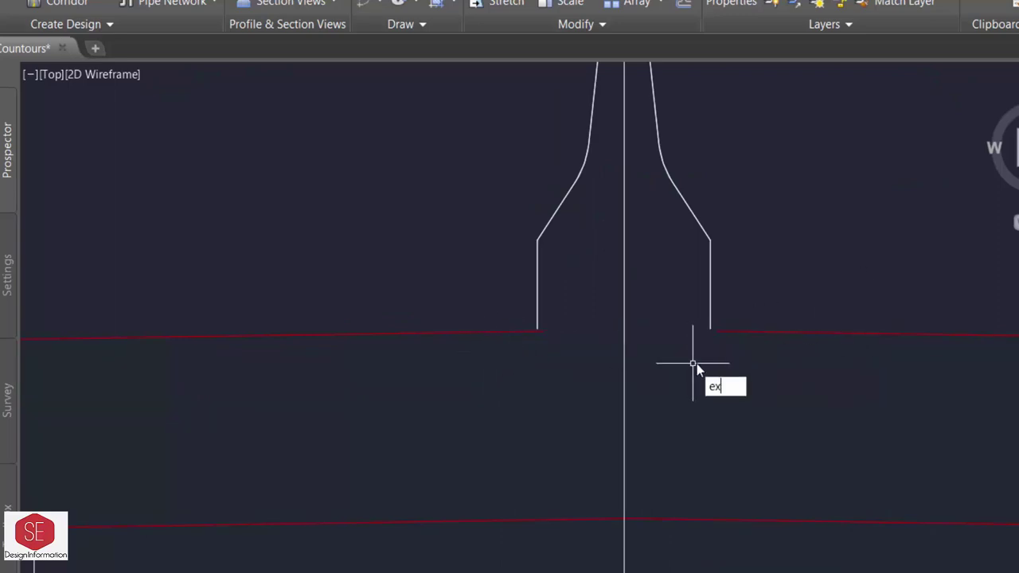
- Trim the wall's vertical segment and delete the small base polyline under the curb
key("Return")
scroll(714, 371, "down", 5)
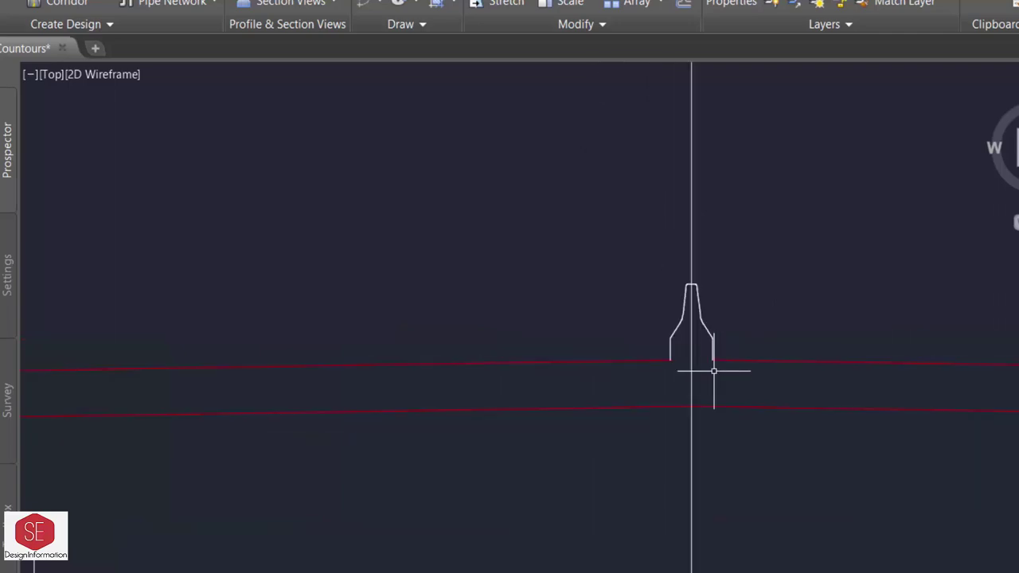
scroll(714, 371, "down", 3)
scroll(494, 374, "up", 5)
scroll(552, 334, "up", 3)
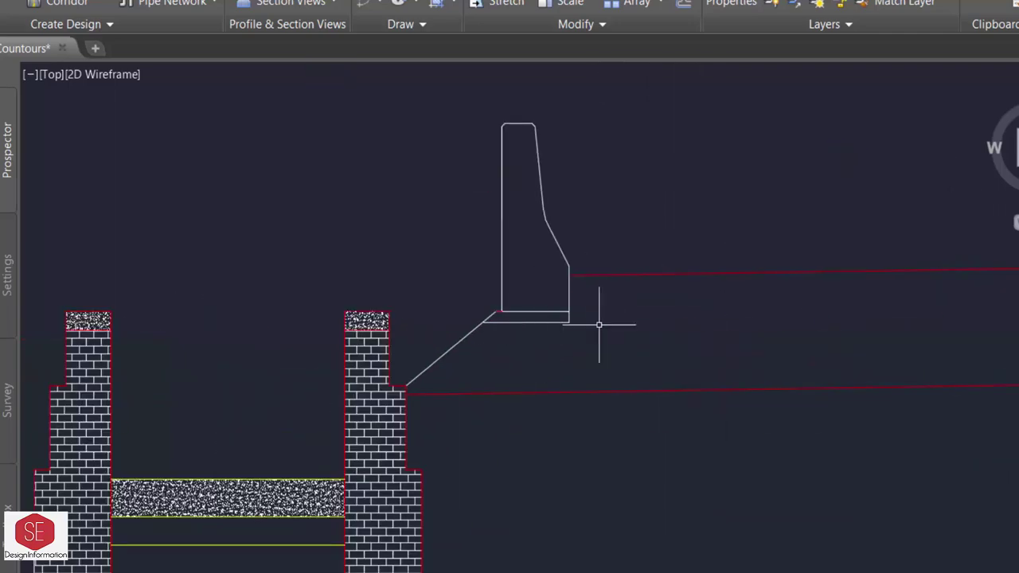
type("tr")
key("Return")
left_click(580, 296)
left_click(560, 296)
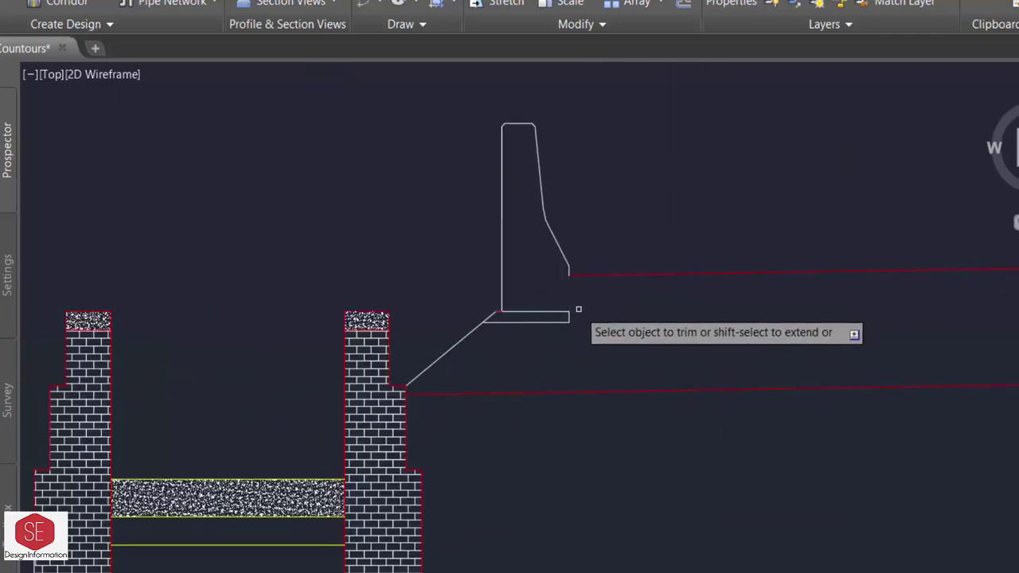
key("Return")
left_click(549, 317)
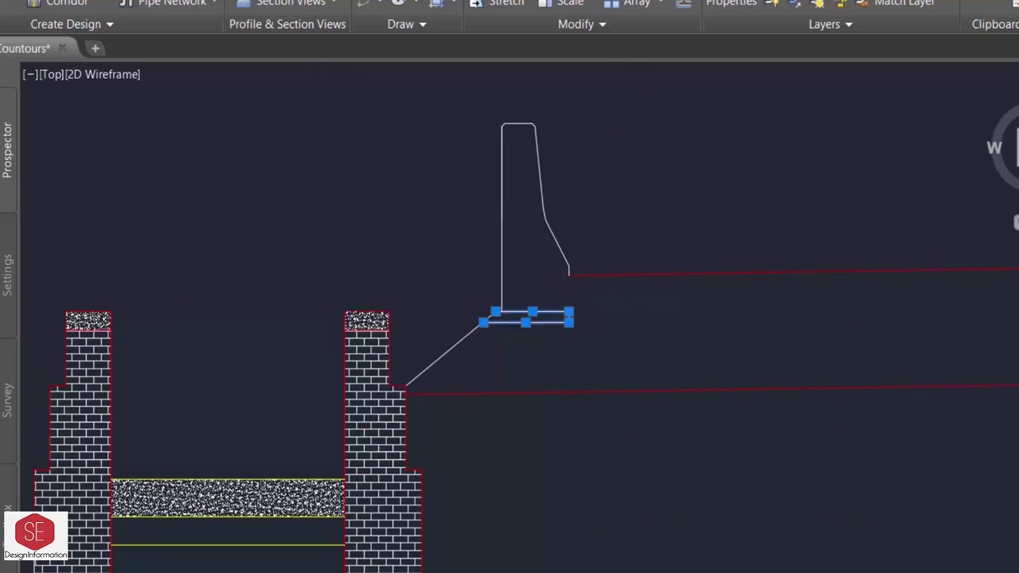
key("Delete")
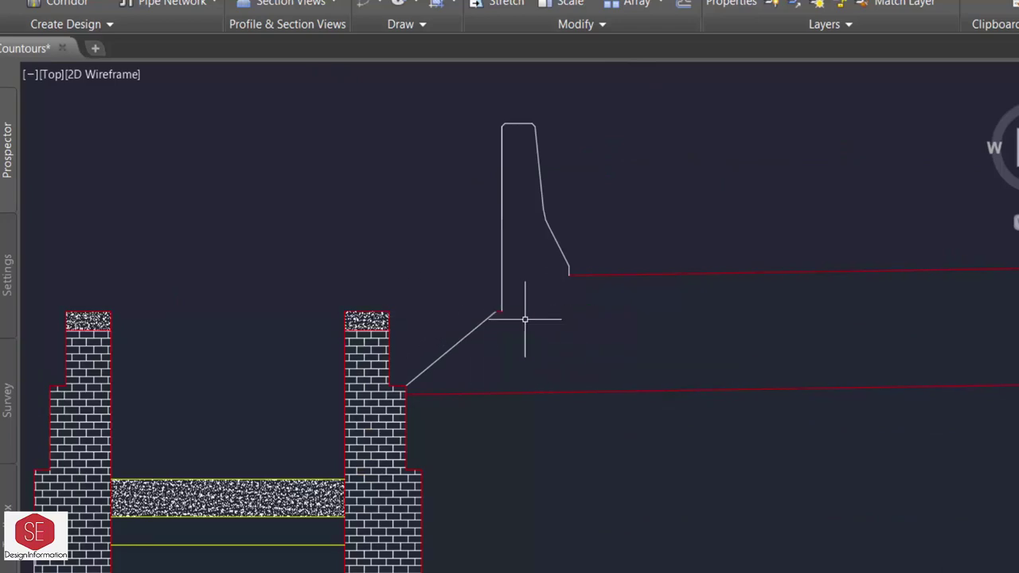
- Begin trimming leftover base lines at the centreline curb, then restart at the right curb
scroll(496, 301, "up", 4)
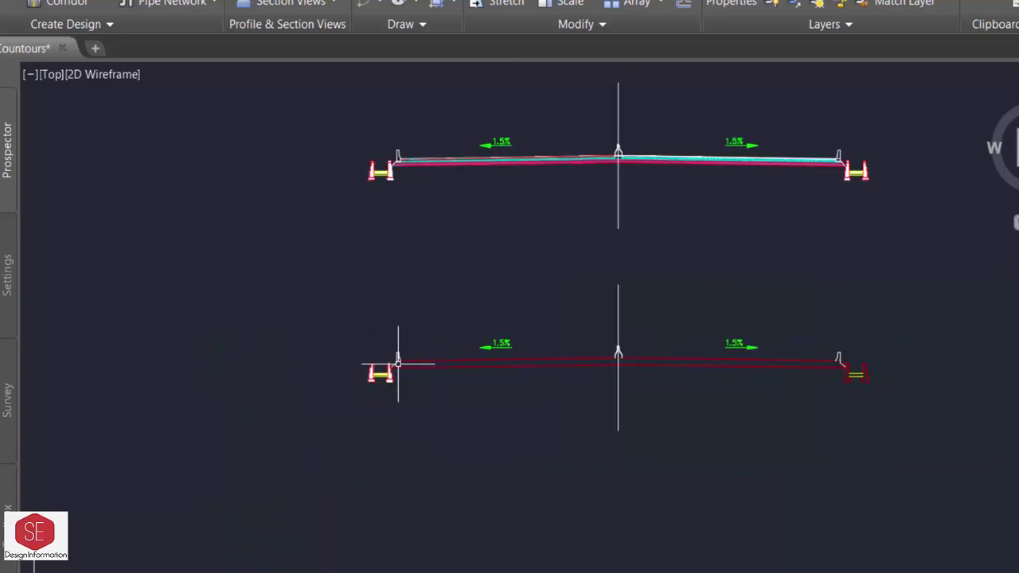
scroll(621, 358, "up", 2)
scroll(706, 368, "up", 4)
type("tr")
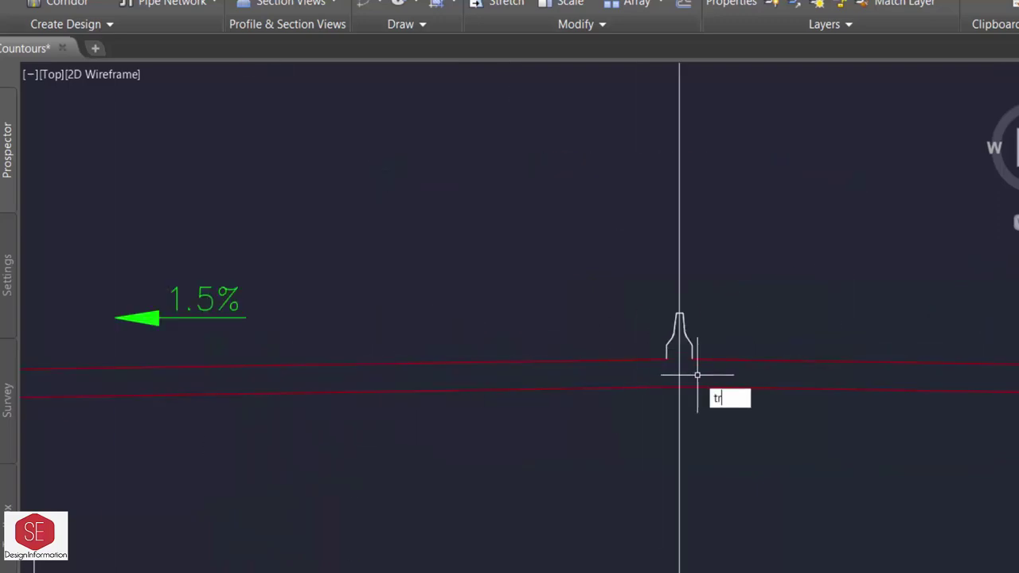
key("Return")
scroll(473, 315, "down", 2)
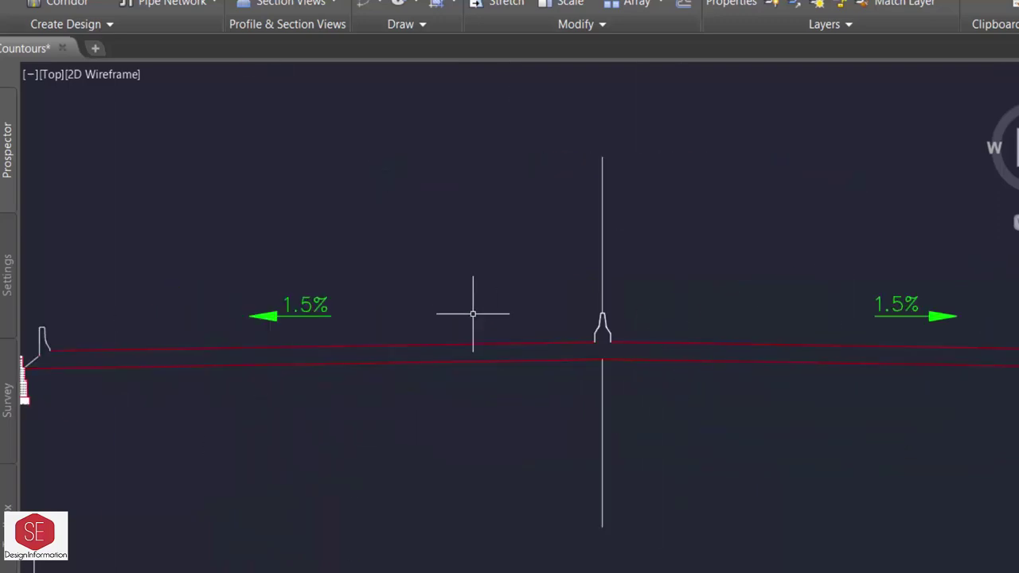
scroll(472, 314, "down", 2)
scroll(916, 357, "up", 2)
scroll(929, 321, "up", 4)
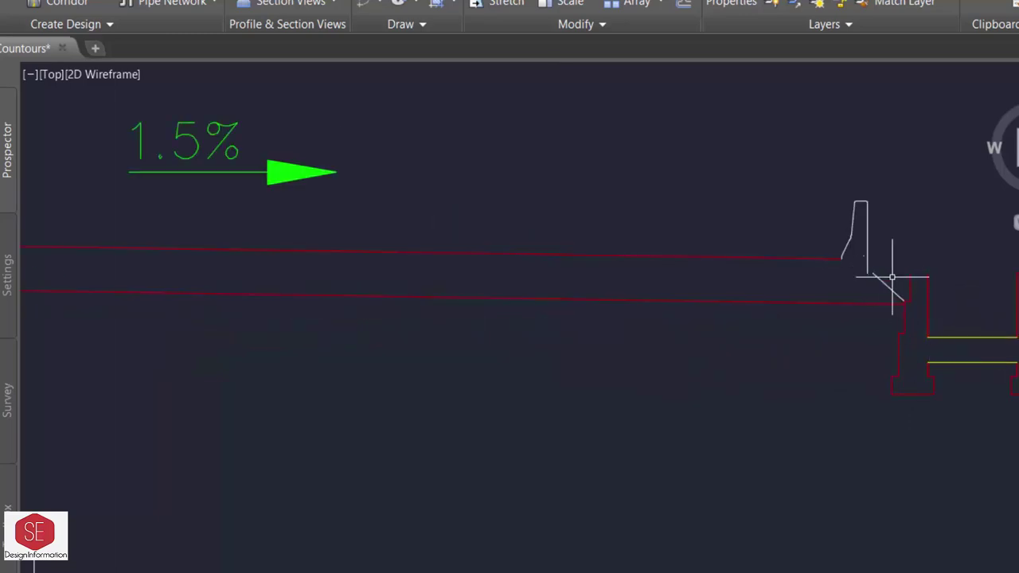
scroll(903, 279, "up", 2)
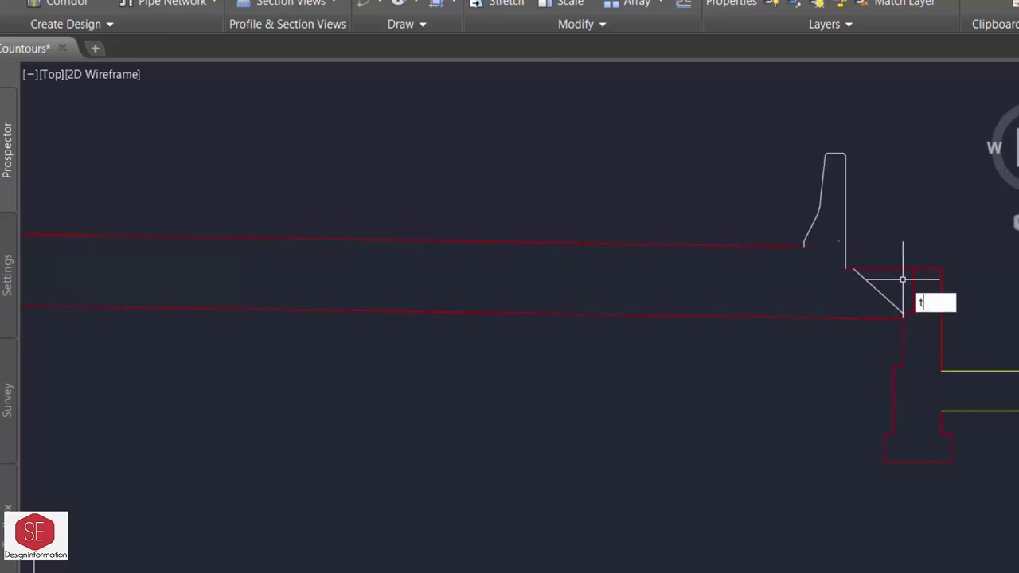
key("BackSpace")
scroll(898, 209, "down", 3)
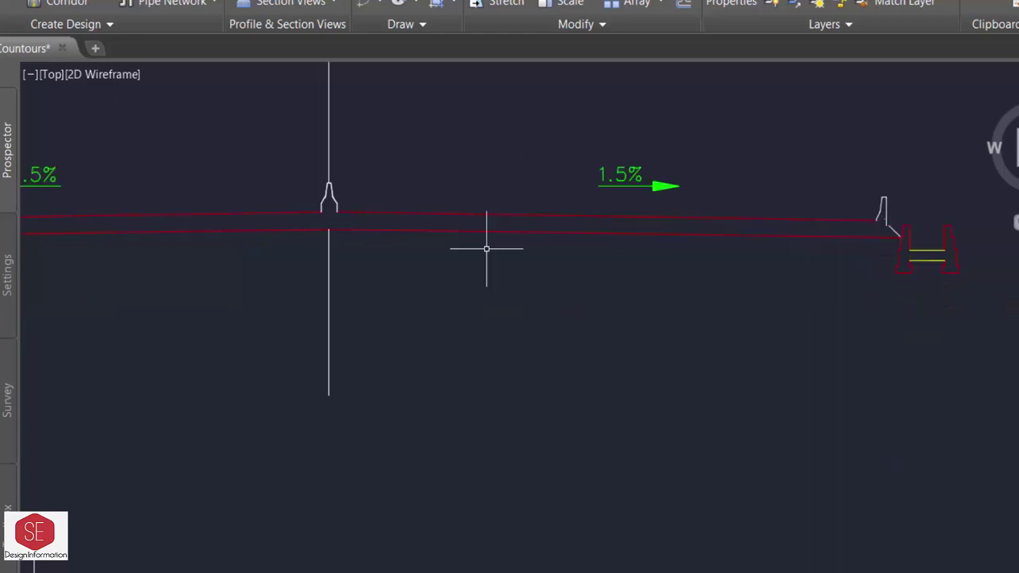
scroll(557, 267, "down", 3)
scroll(613, 334, "up", 4)
scroll(618, 387, "up", 2)
- Delete the hatch from the end structures, leaving only their outlines
left_click(605, 390)
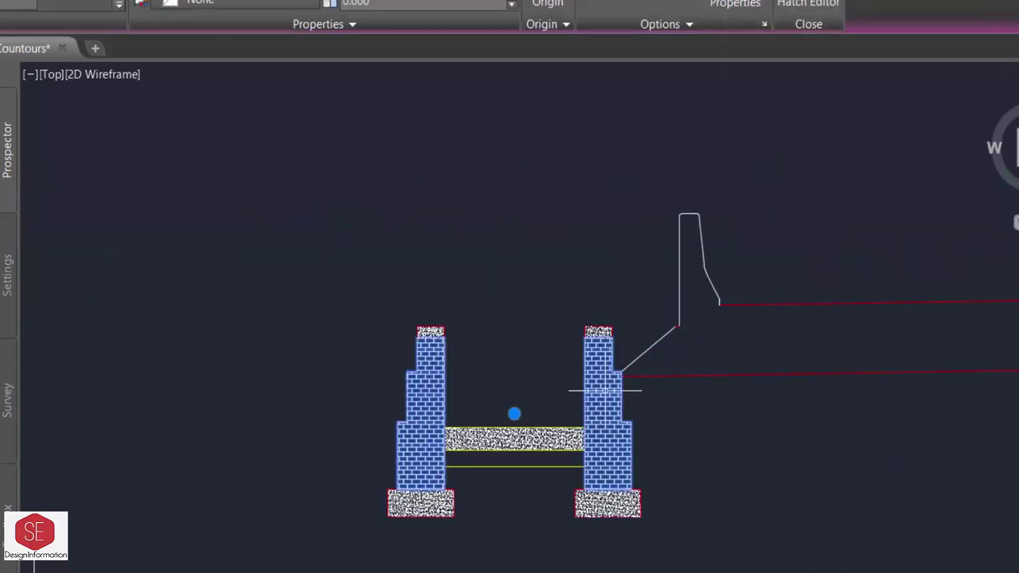
key("Escape")
left_click(554, 436)
key("Delete")
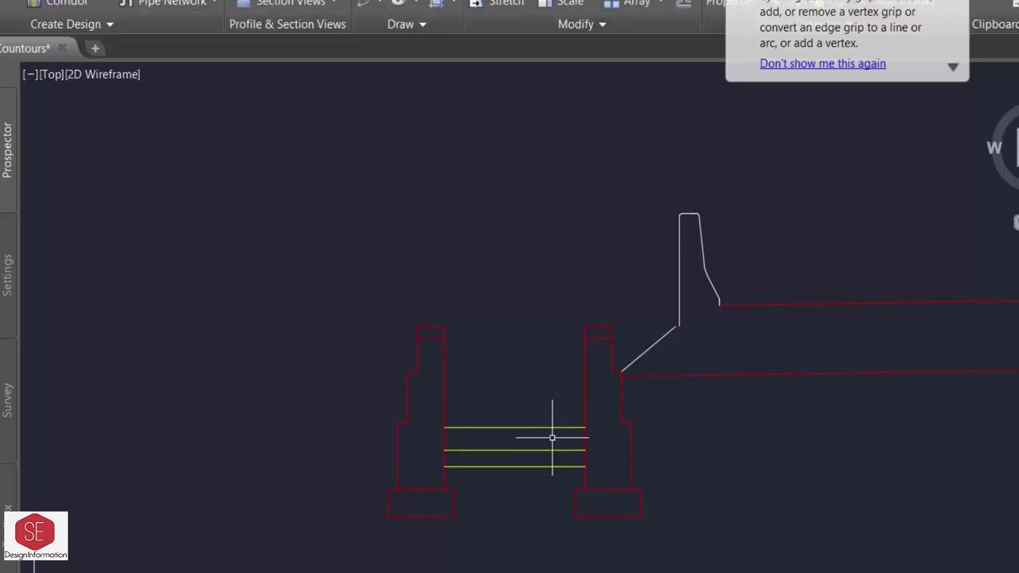
- Trim the inner wall segments between the yellow lines of the end structure
key("BackSpace")
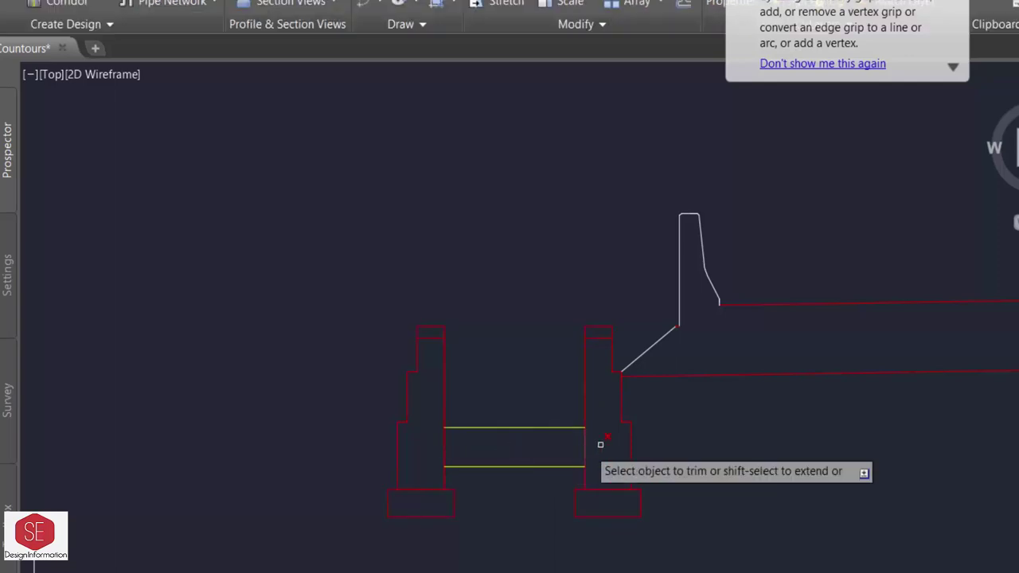
left_click(597, 443)
left_click(568, 443)
left_click(460, 441)
left_click(413, 447)
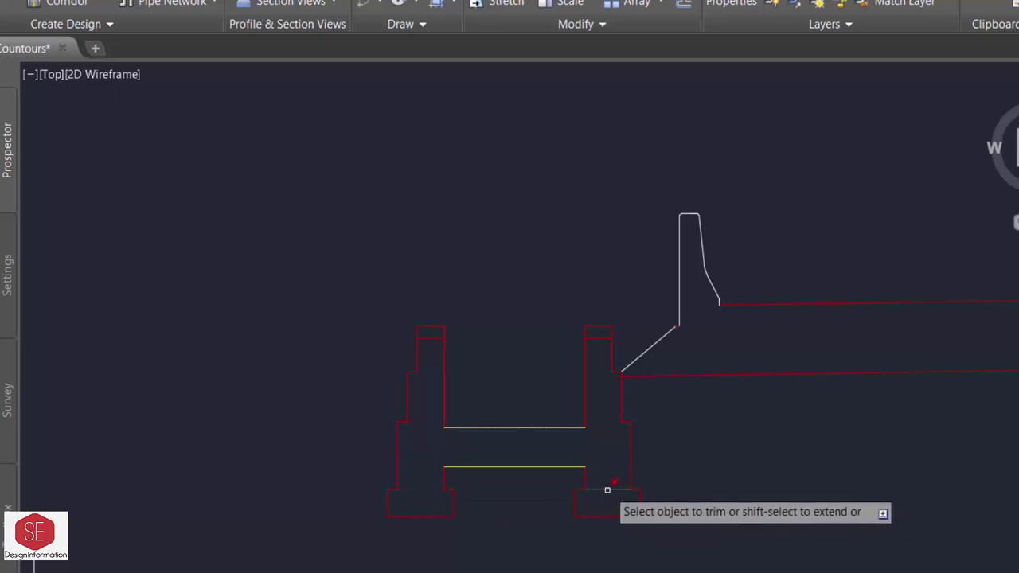
key("Escape")
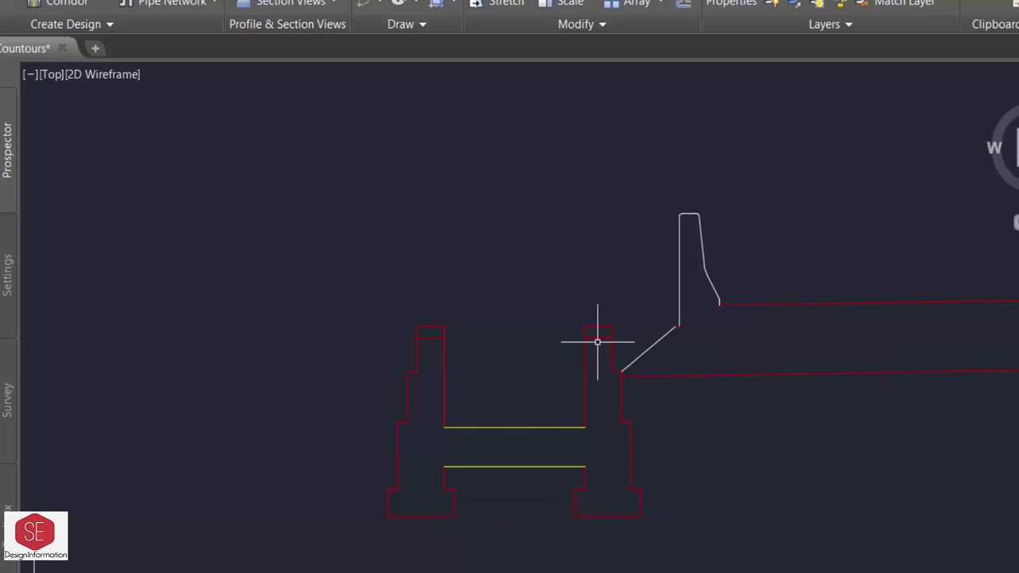
- Trim the surplus inner lines at the right end cap junction
left_click(596, 342)
left_click(595, 342)
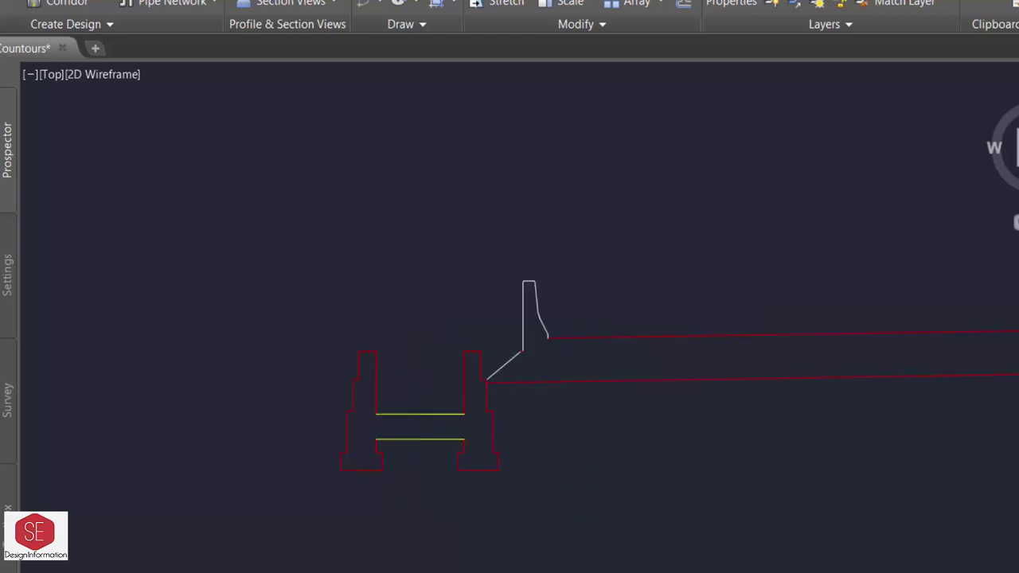
scroll(271, 401, "down", 5)
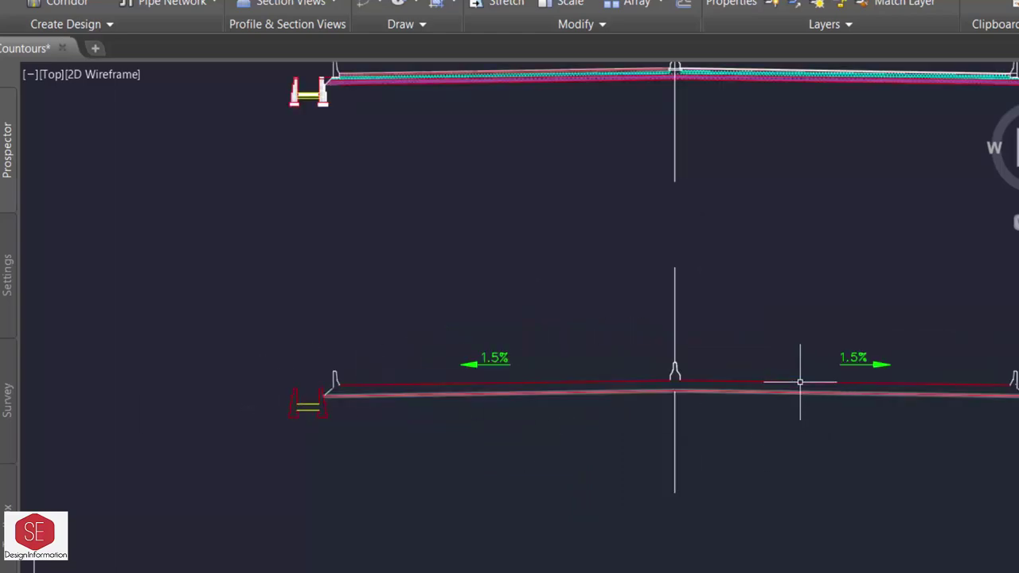
scroll(1001, 385, "up", 4)
scroll(992, 377, "up", 3)
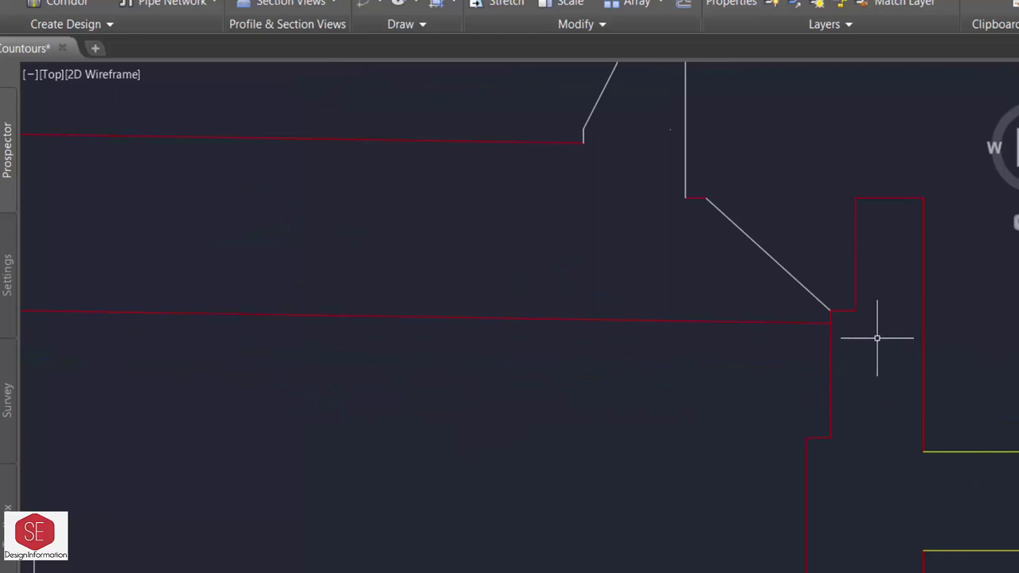
type("tr")
key("Return")
scroll(831, 322, "up", 4)
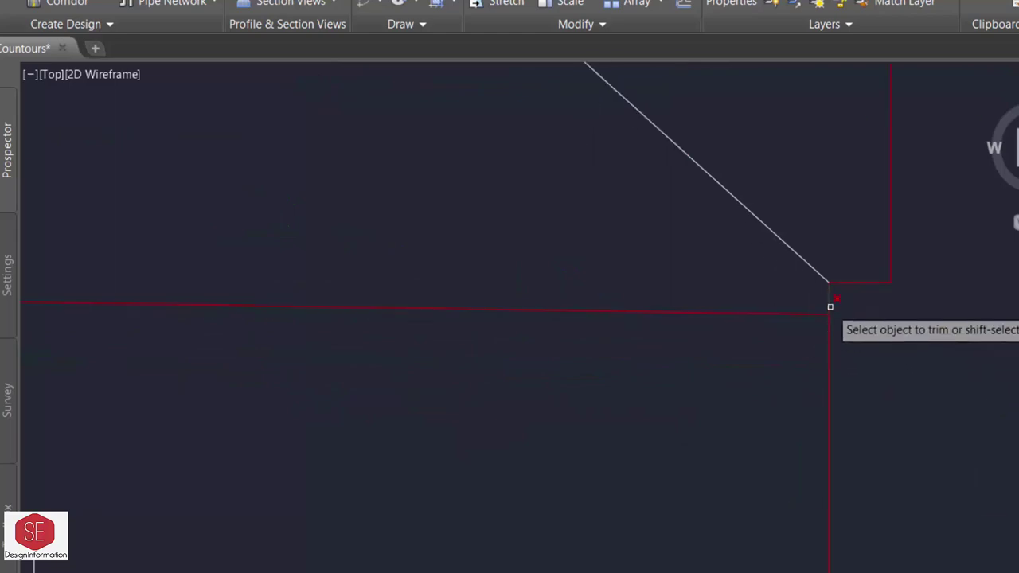
scroll(846, 321, "down", 2)
scroll(855, 387, "down", 2)
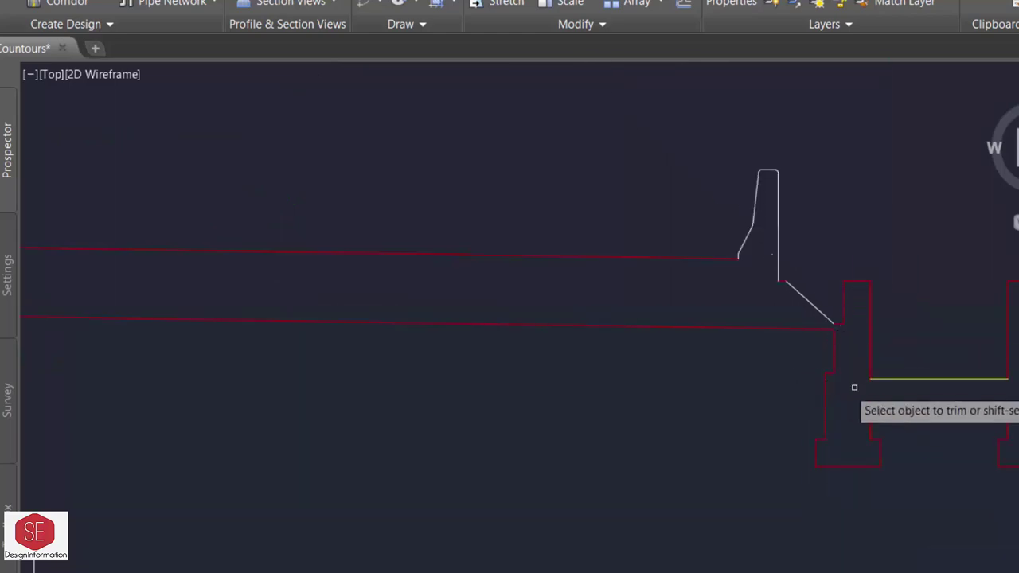
scroll(455, 396, "down", 4)
scroll(76, 404, "up", 4)
scroll(510, 279, "up", 6)
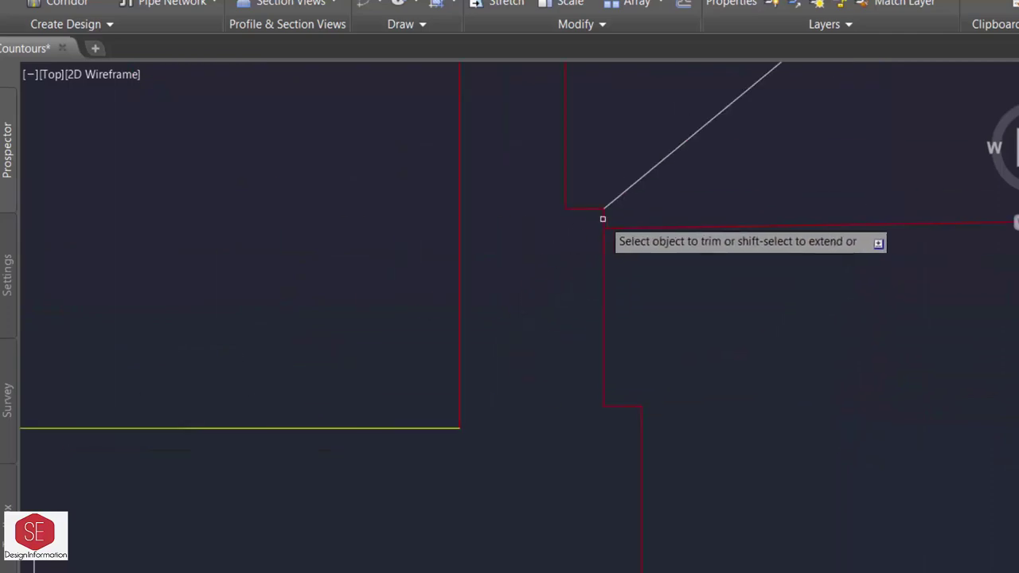
scroll(466, 307, "down", 3)
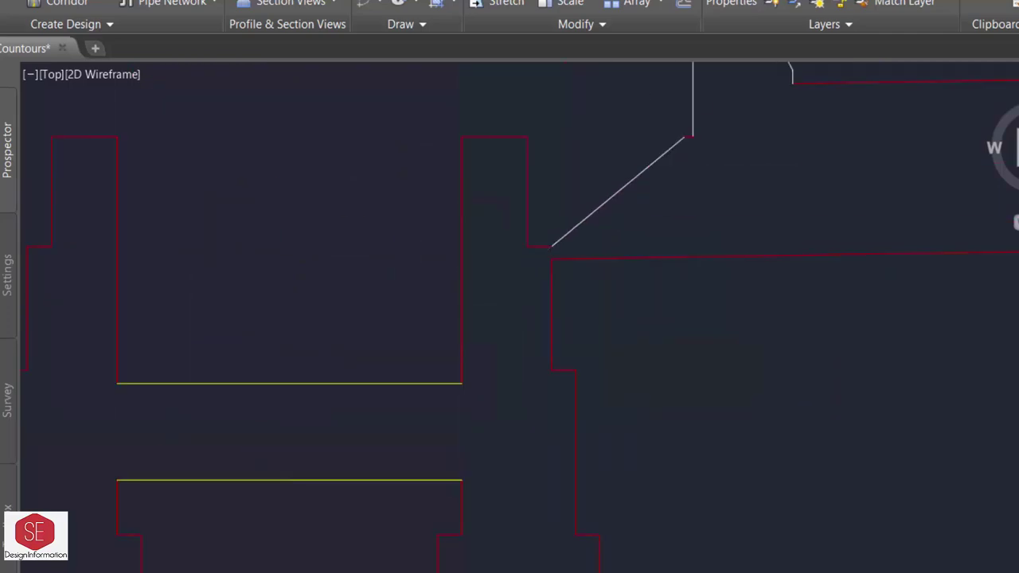
scroll(441, 365, "down", 3)
scroll(416, 397, "down", 2)
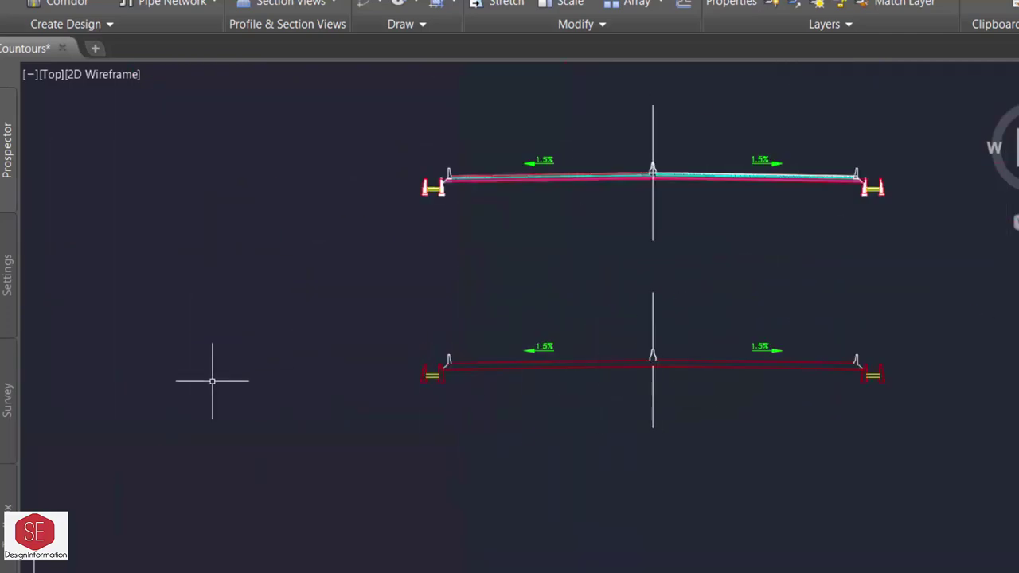
- Create a closed polyline boundary by picking a point inside the lower road section
type("bo")
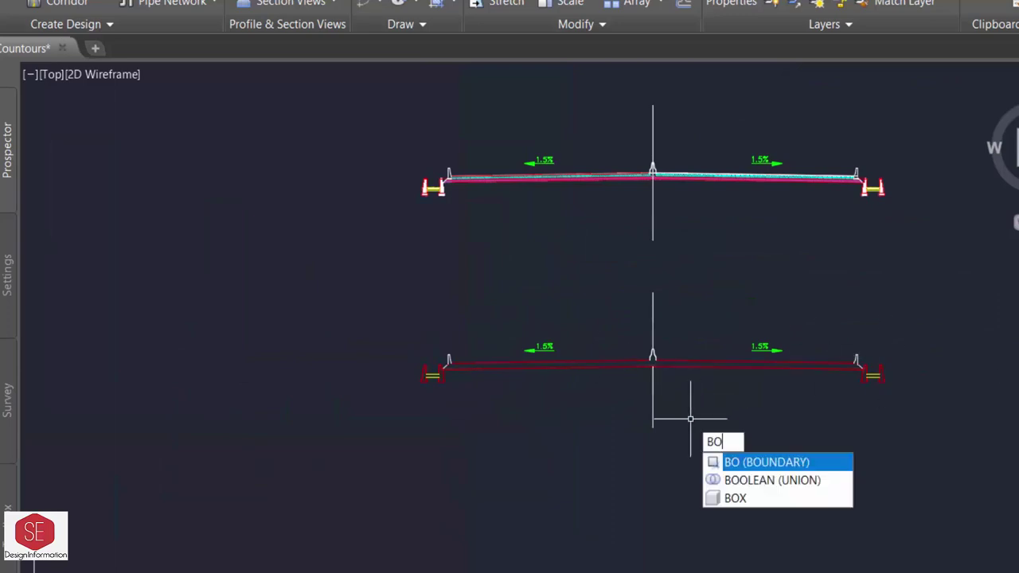
key("Return")
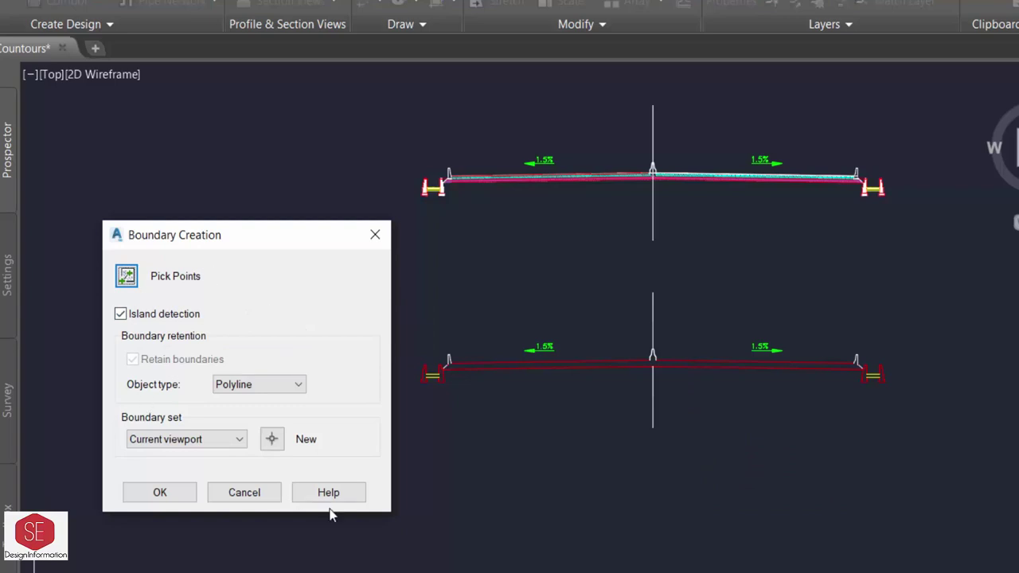
left_click(249, 390)
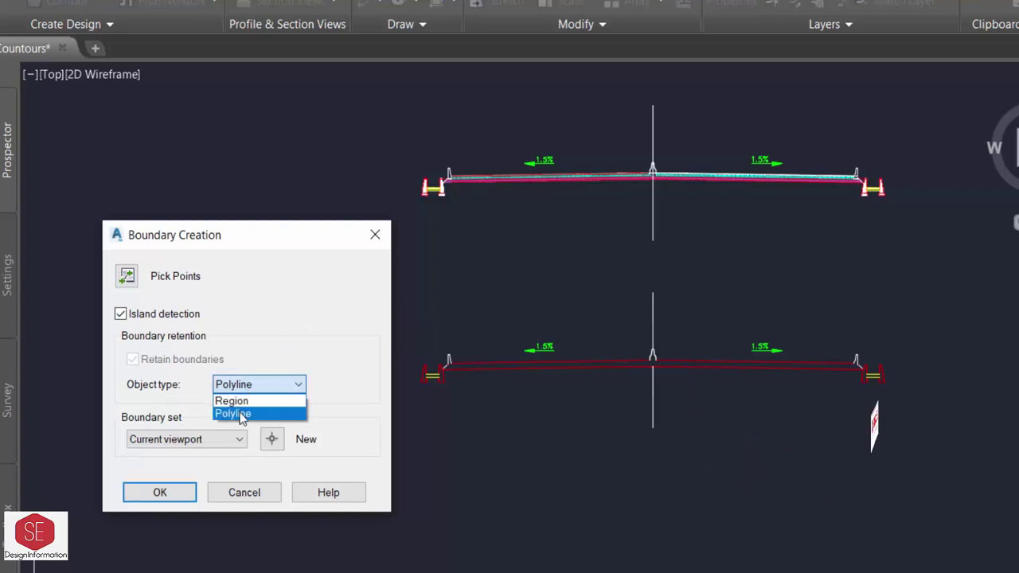
left_click(243, 414)
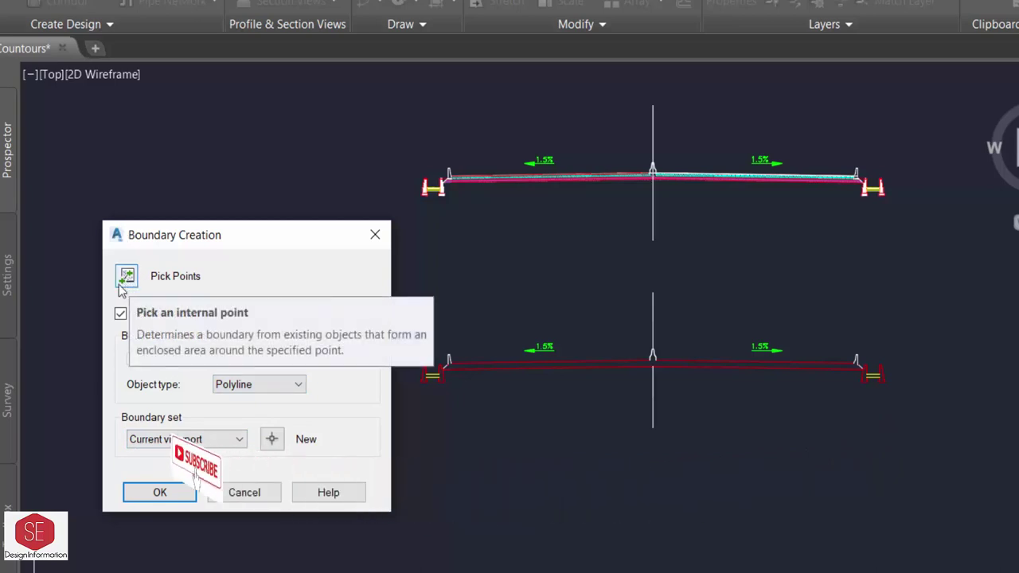
left_click(127, 277)
scroll(660, 364, "up", 3)
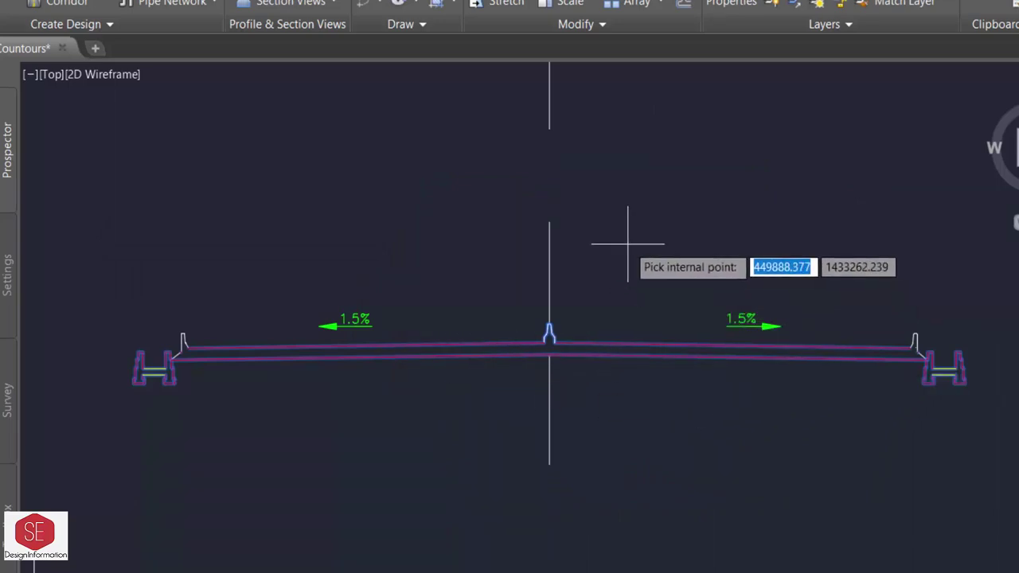
key("Return")
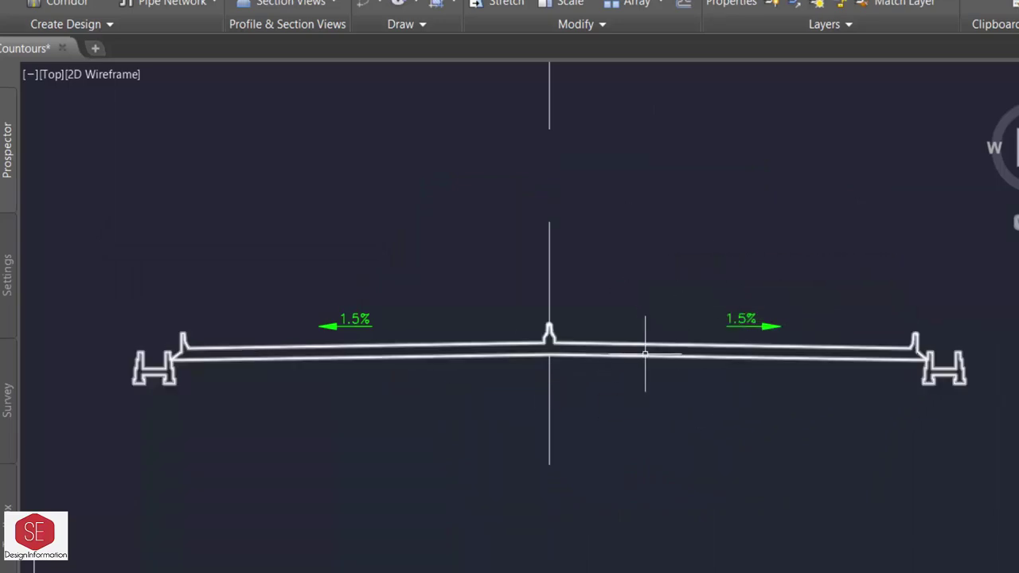
type("M")
- Select the new boundary outline for moving and pick its base point
key("Return")
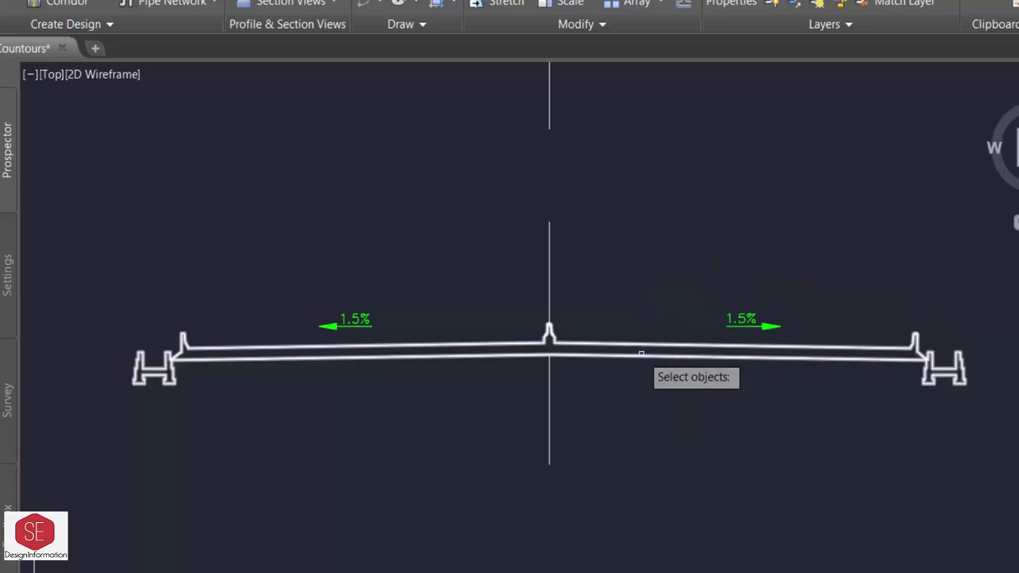
left_click(639, 358)
key("Return")
left_click(643, 388)
- Place the boundary copy directly below Road.2, centred on its centreline
scroll(648, 394, "down", 5)
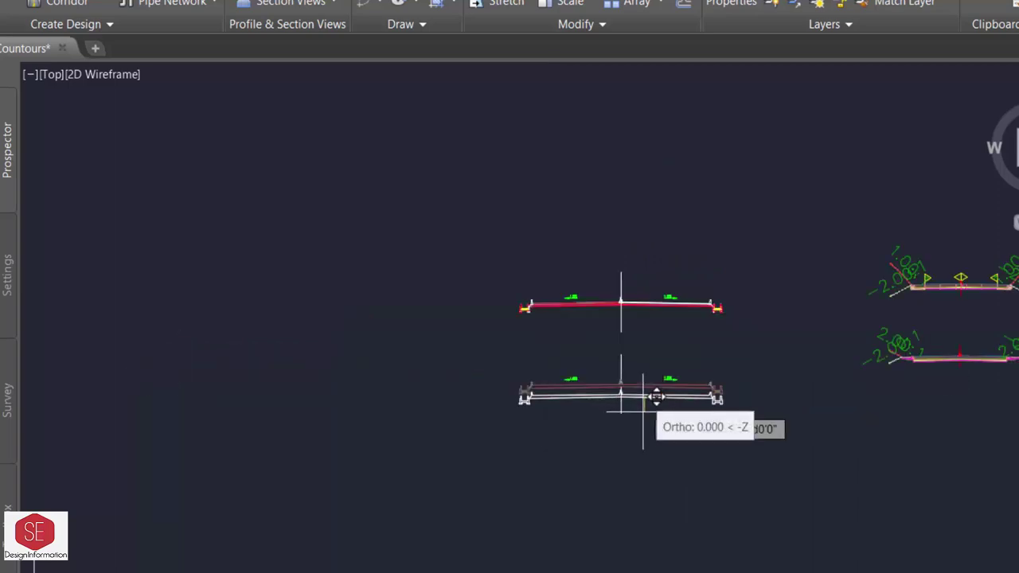
left_click(661, 480)
scroll(597, 515, "up", 5)
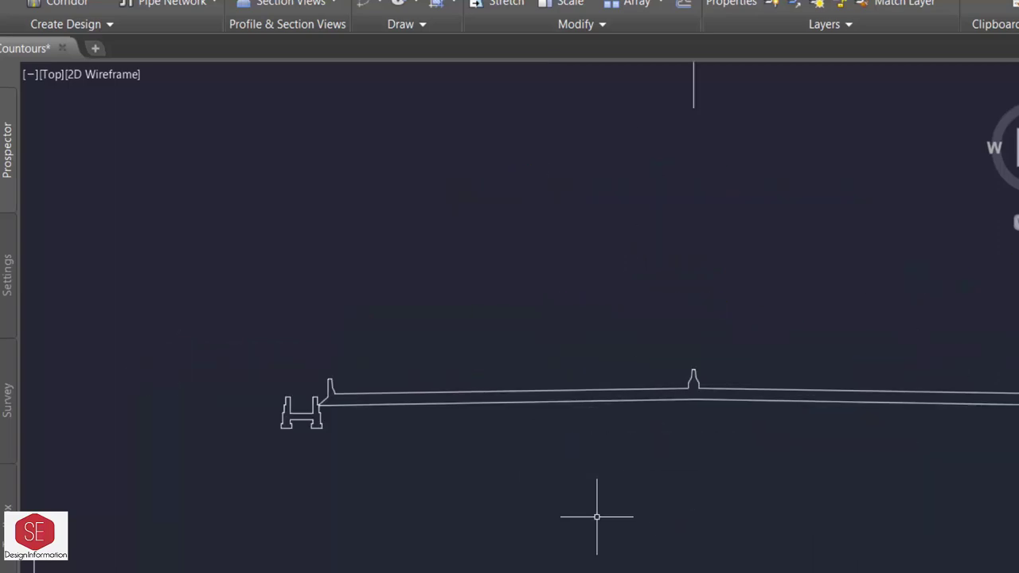
scroll(547, 344, "down", 2)
scroll(905, 382, "up", 4)
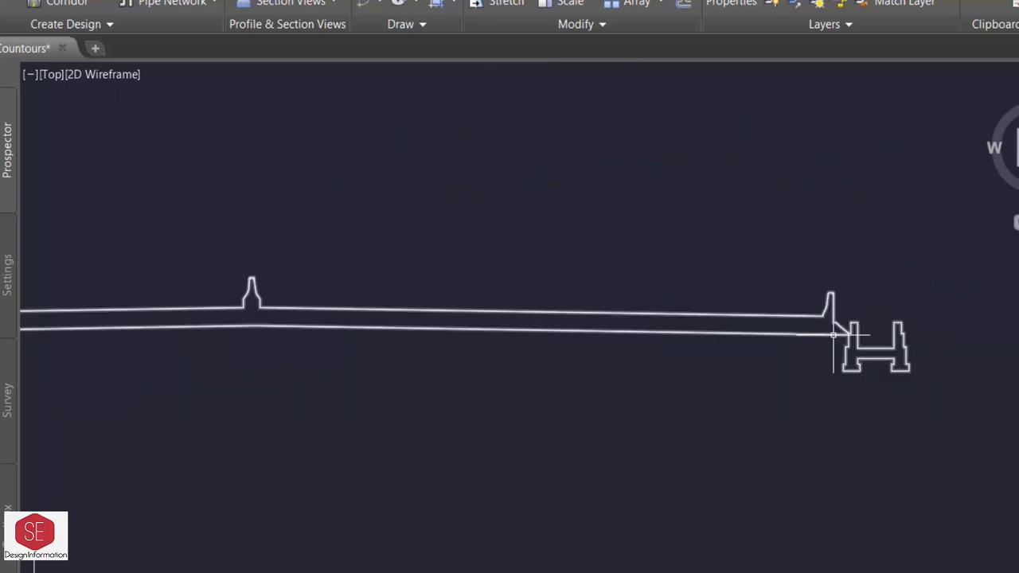
left_click(744, 333)
scroll(744, 361, "down", 2)
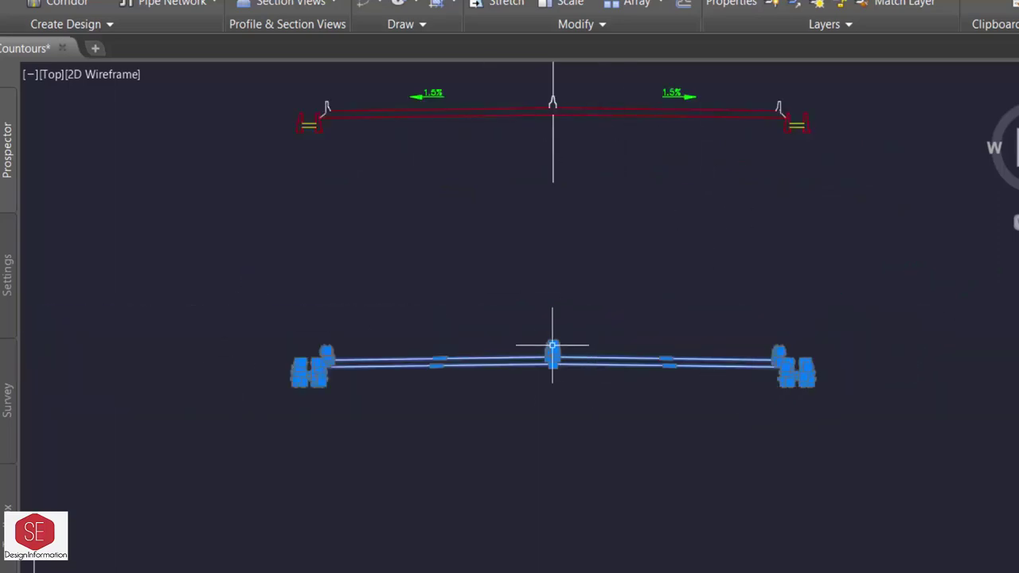
key("Escape")
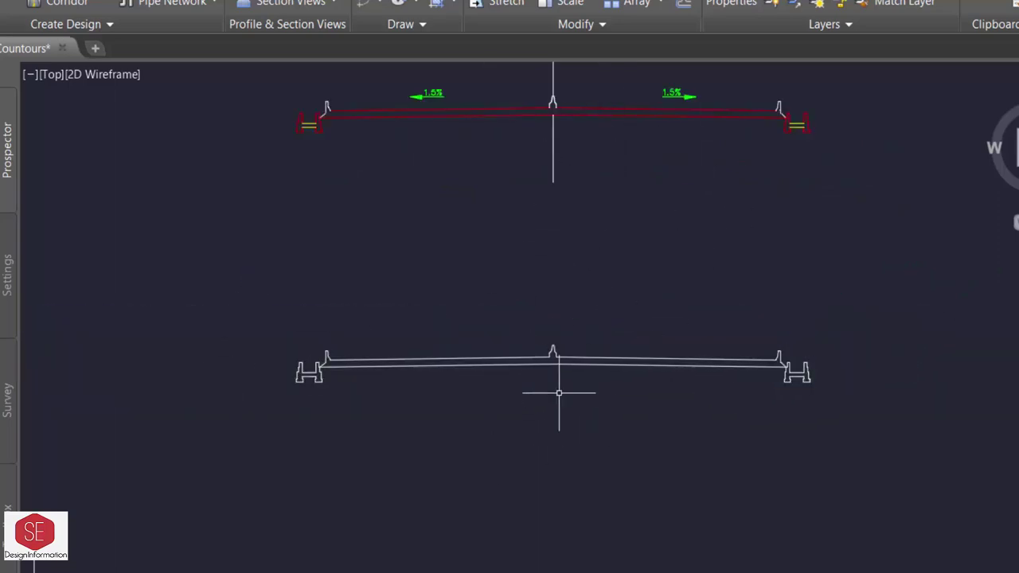
scroll(564, 389, "up", 2)
scroll(549, 357, "up", 2)
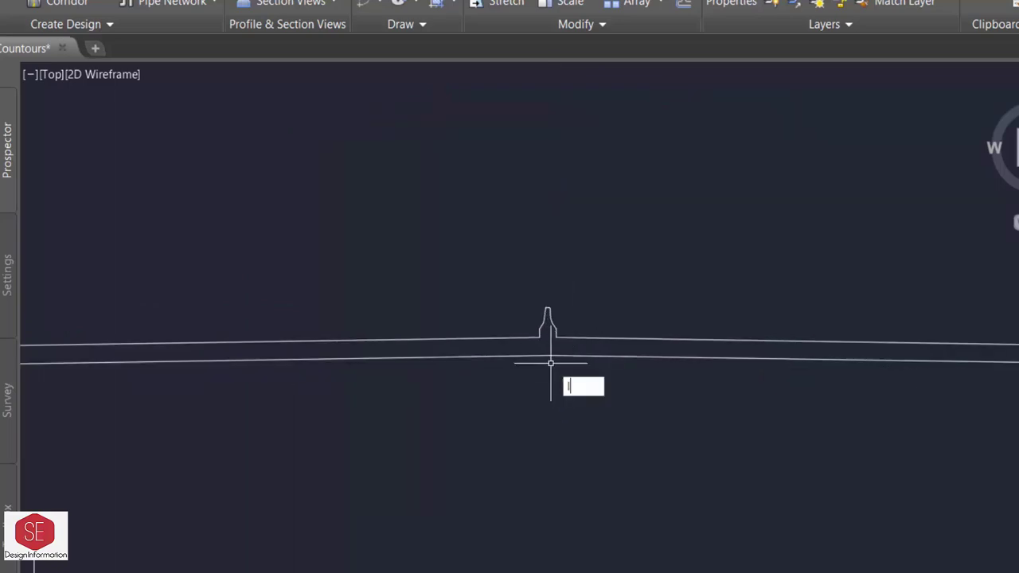
- Draw a short line at the crown of the lower road section
key("Return")
scroll(549, 358, "up", 5)
left_click(467, 200)
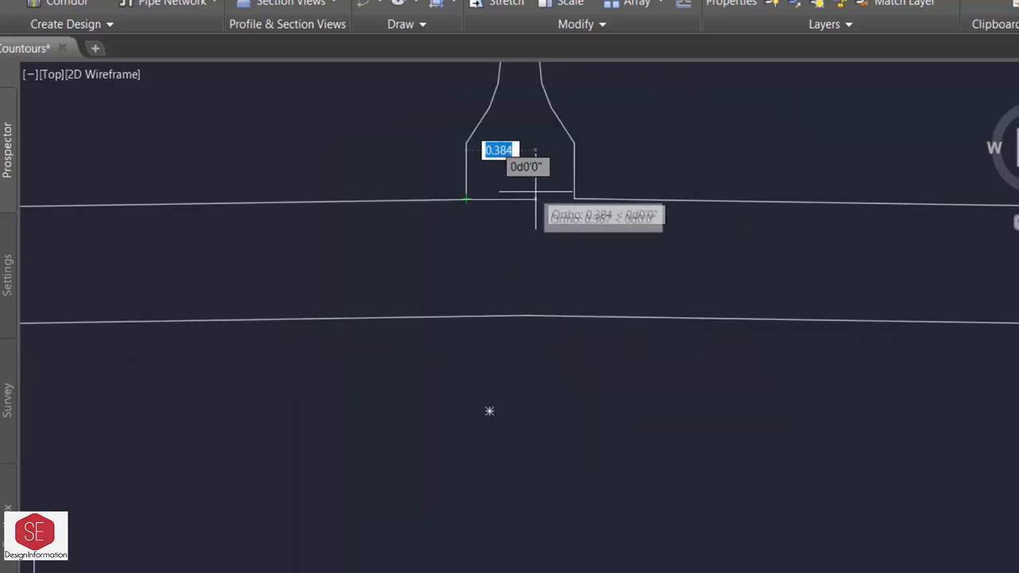
left_click(574, 199)
scroll(507, 262, "down", 3)
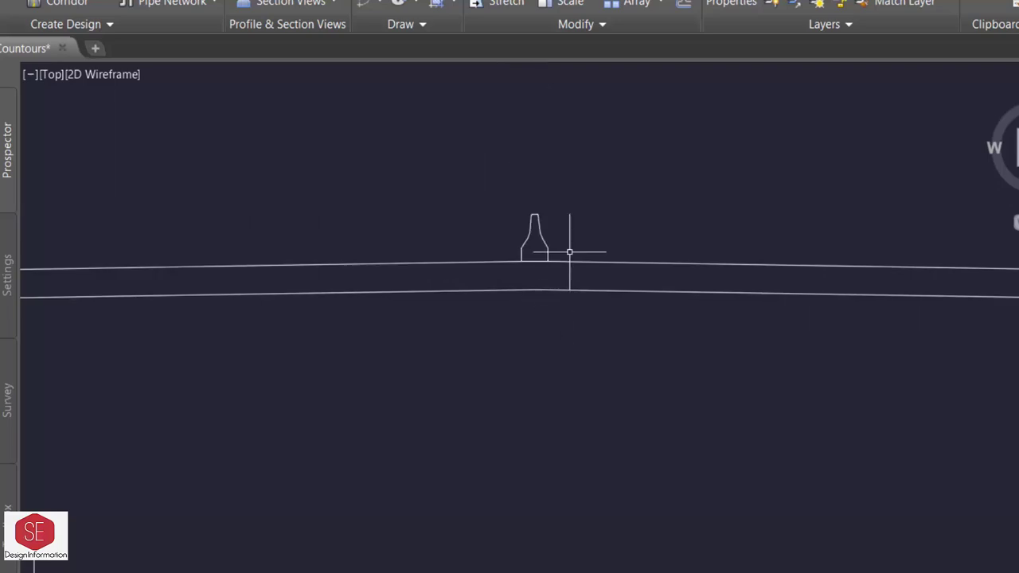
left_click(532, 262)
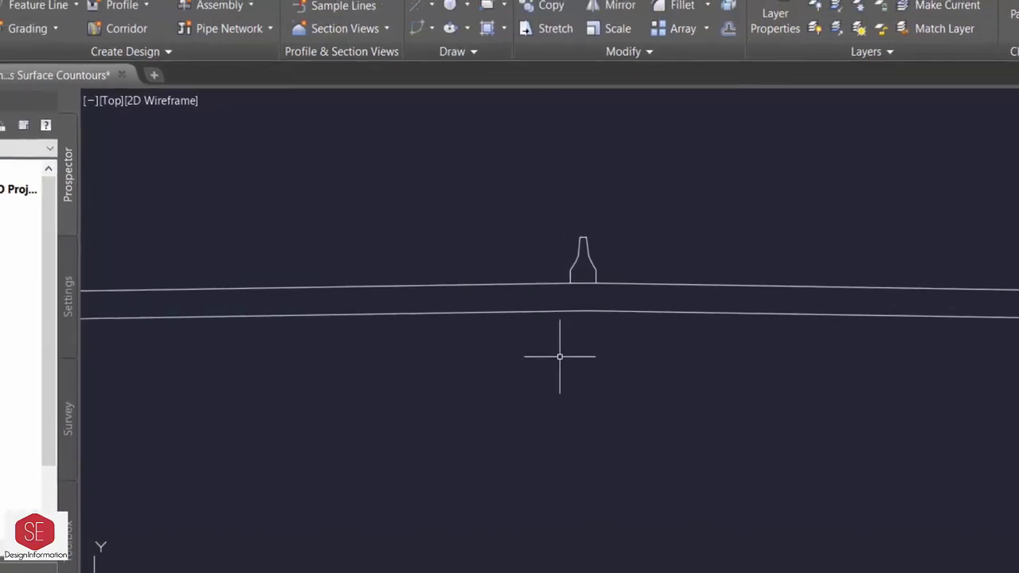
scroll(560, 357, "down", 5)
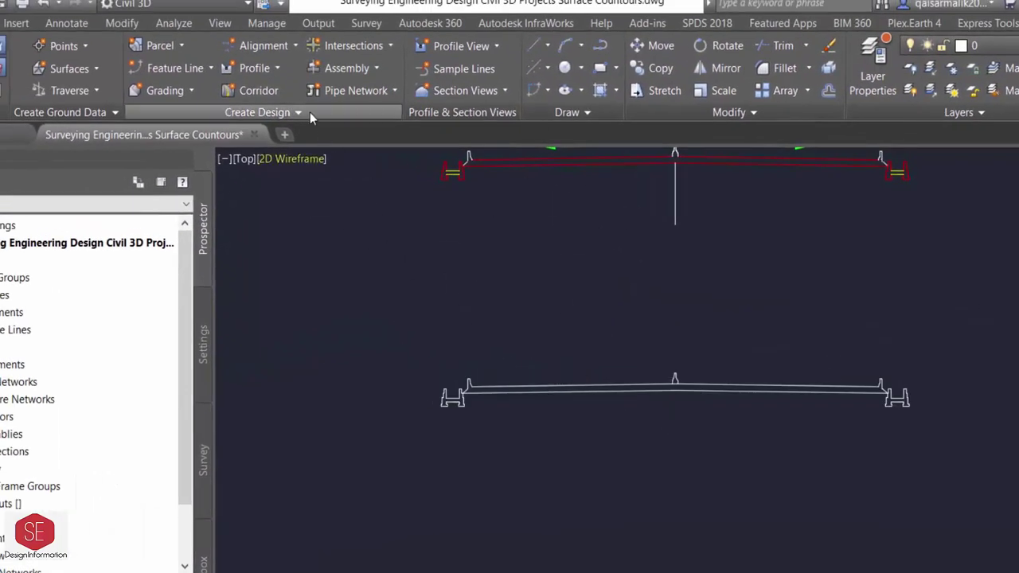
- Convert the boundary polyline into subassembly 'Auto CAd Cross Section', keeping the original linework
left_click(309, 112)
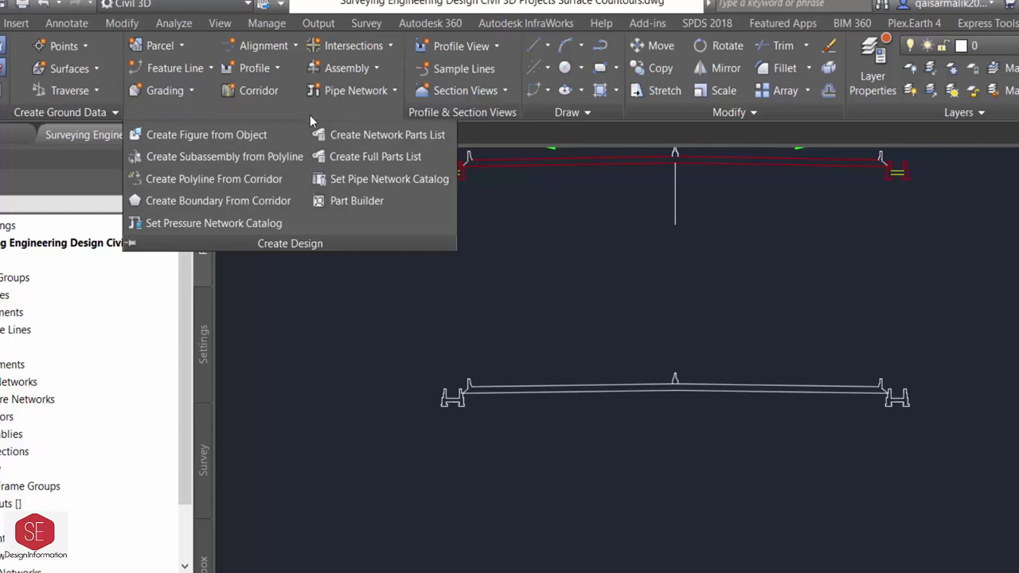
left_click(259, 164)
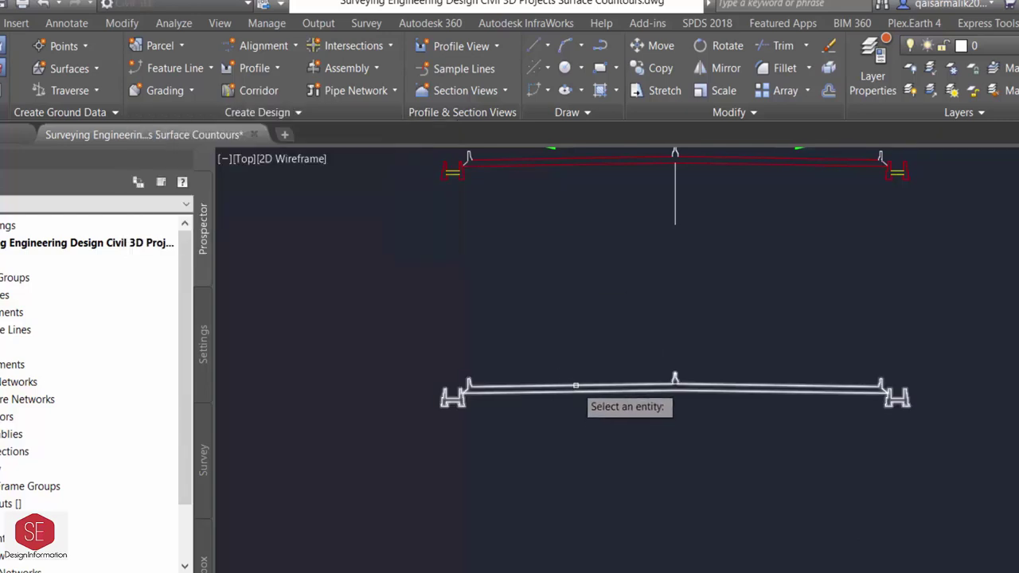
left_click(585, 389)
type("Edge BArrier")
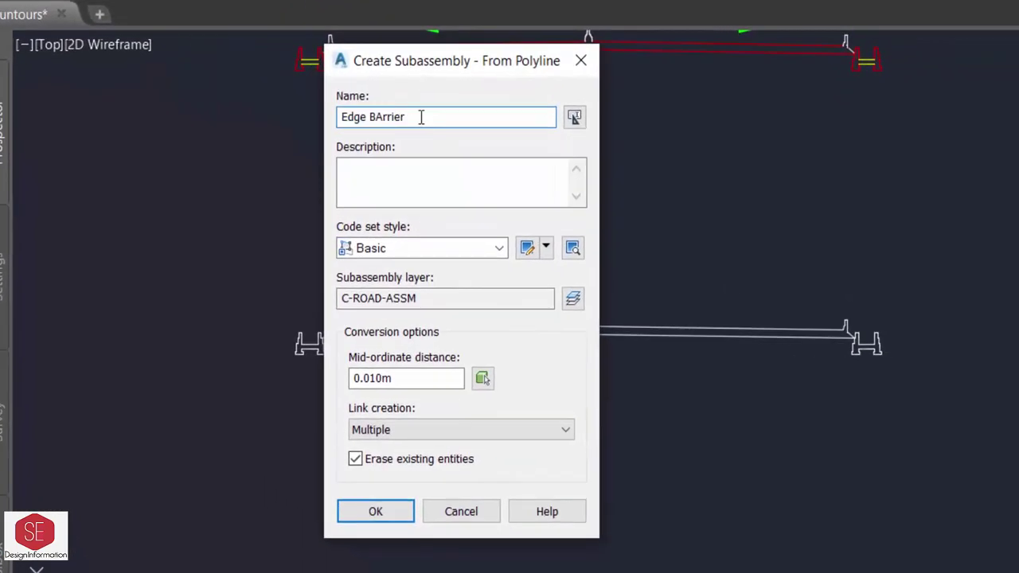
type("Auto CAd Cross Section")
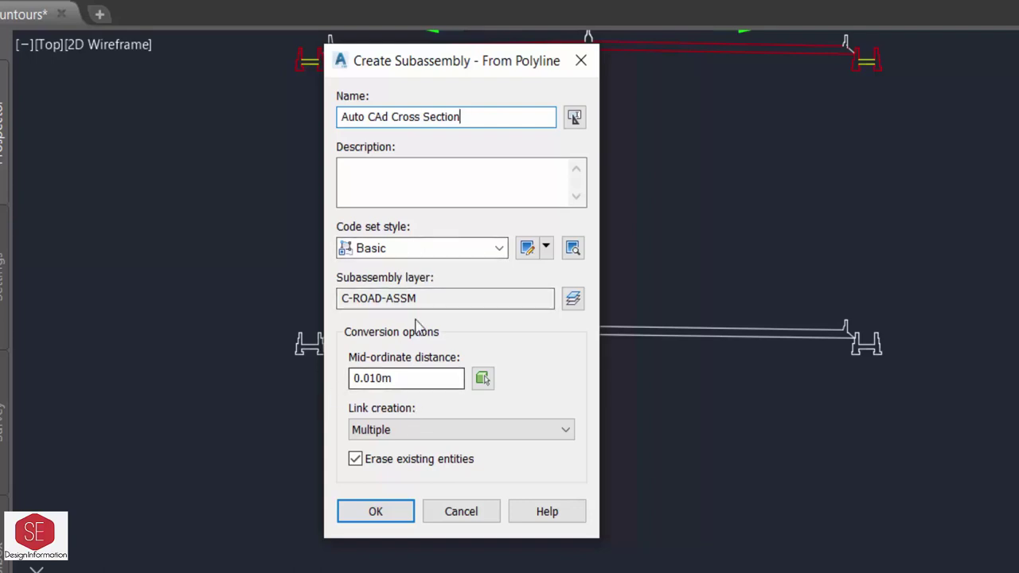
left_click(375, 511)
scroll(523, 311, "up", 1)
scroll(523, 288, "up", 5)
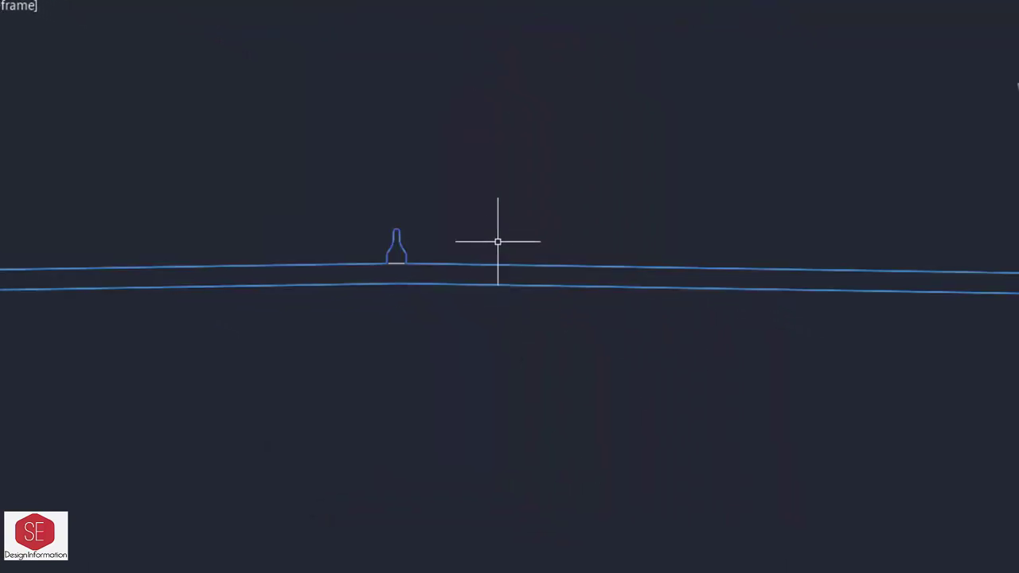
- Relocate the Auto CAd Cross Section origin to the crown beneath the central barrier
scroll(684, 218, "down", 2)
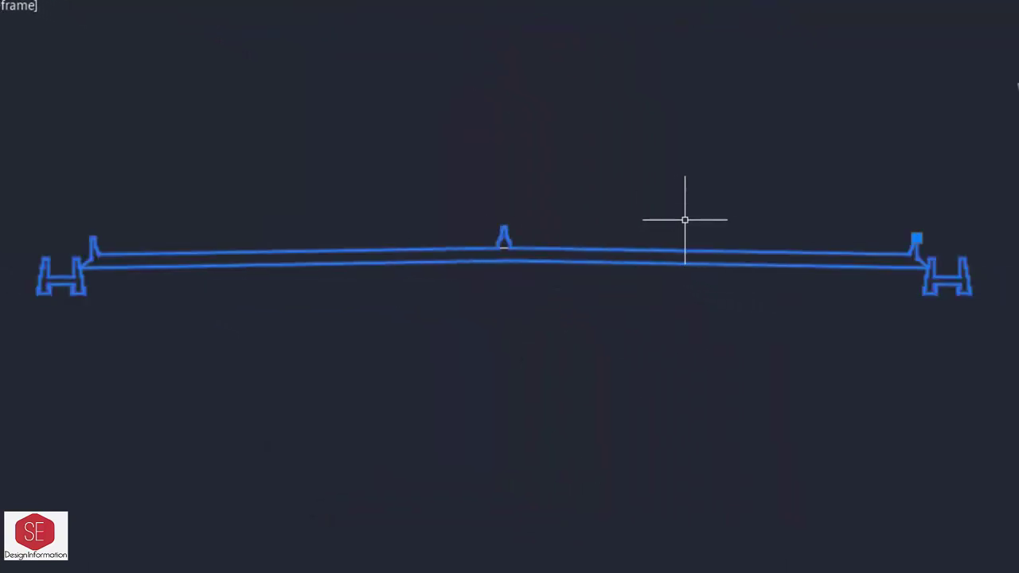
left_click(407, 236)
left_click(420, 279)
key("Escape")
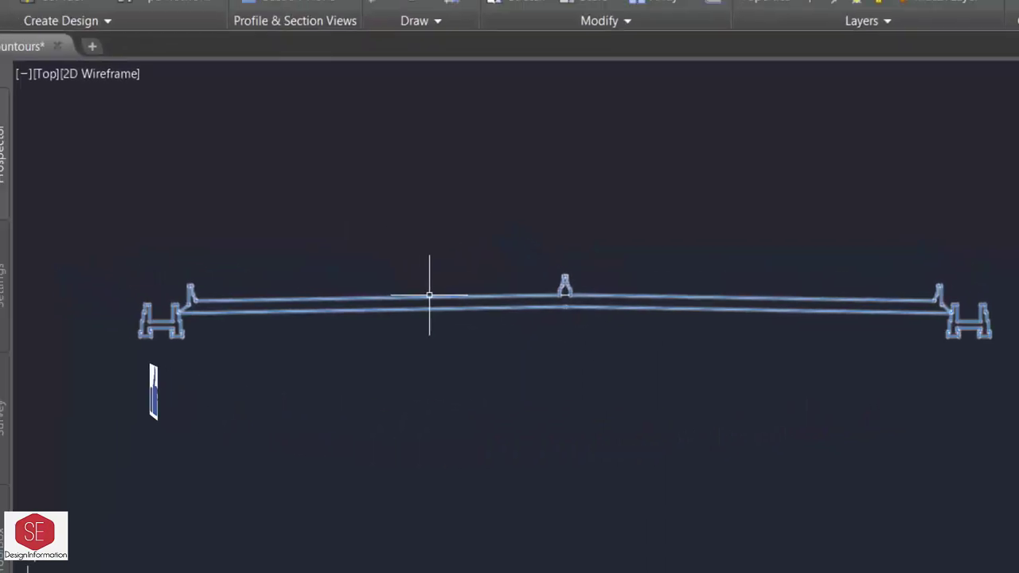
left_click(362, 260)
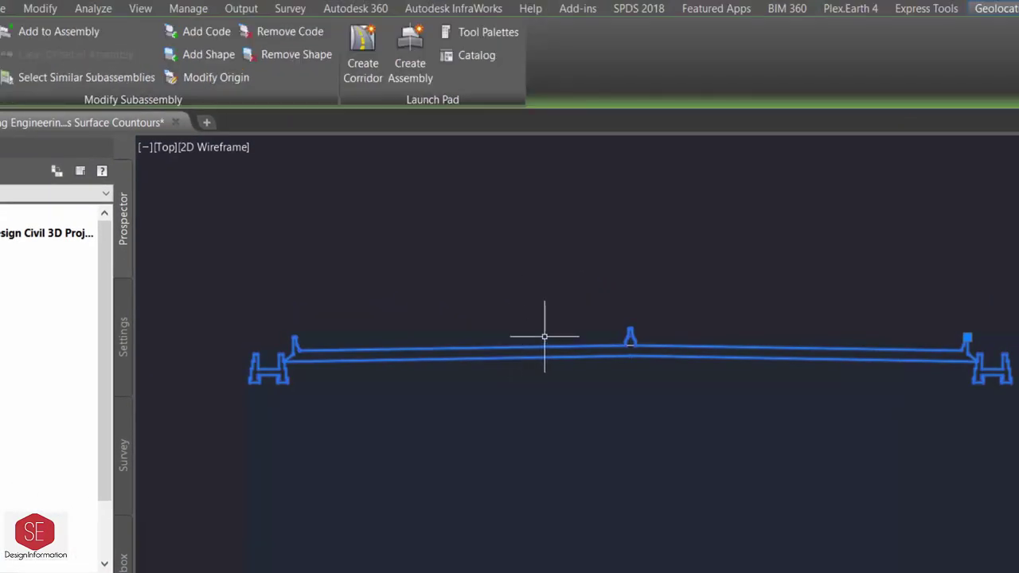
left_click(223, 79)
scroll(604, 342, "up", 5)
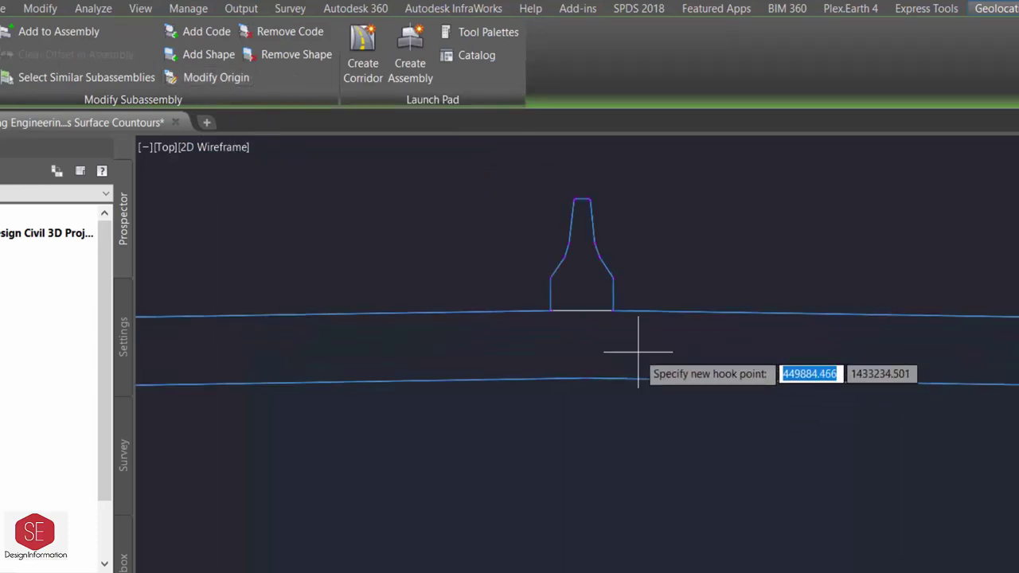
left_click(581, 311)
left_click(581, 310)
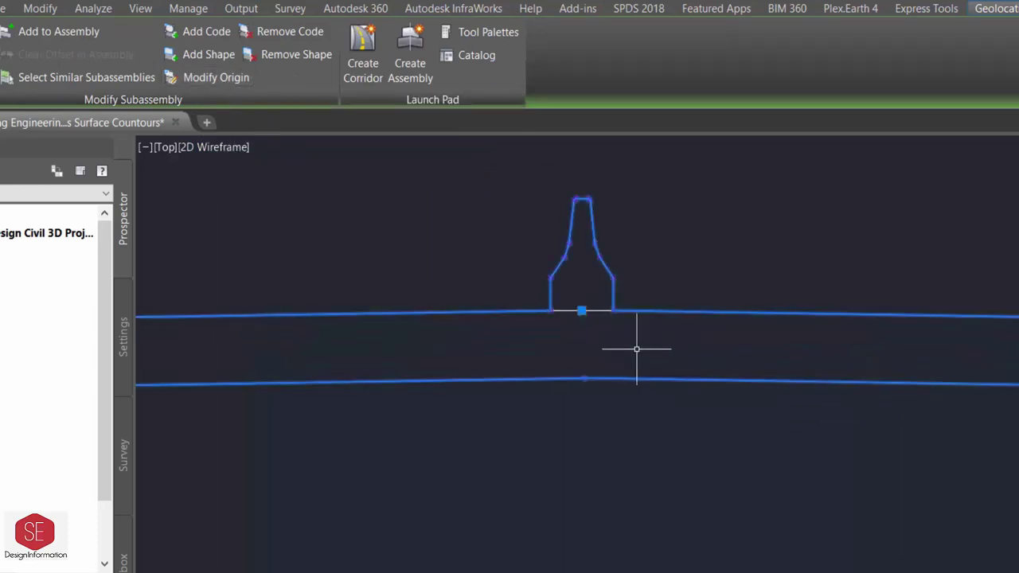
scroll(585, 318, "down", 5)
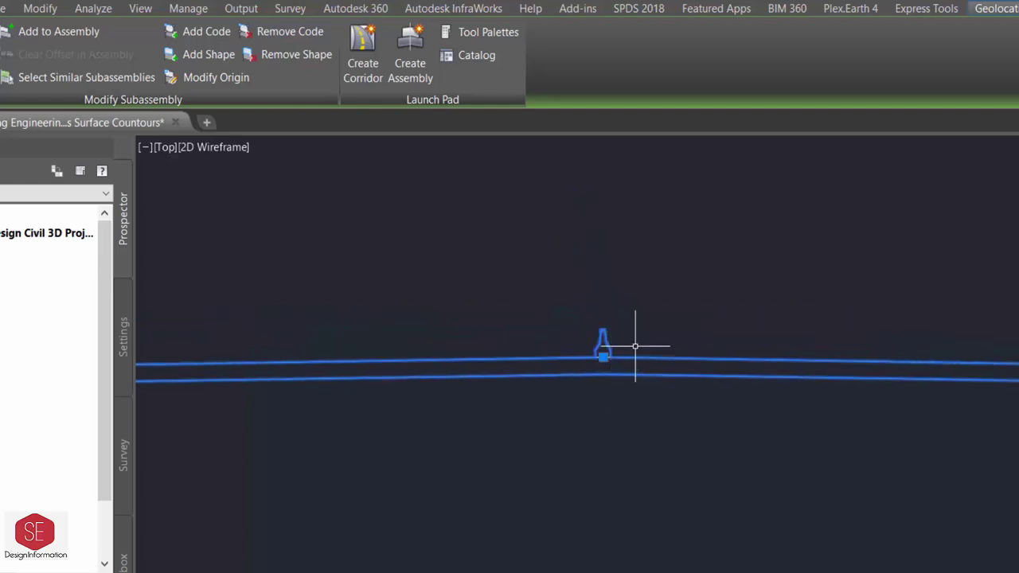
scroll(708, 295, "down", 4)
key("Escape")
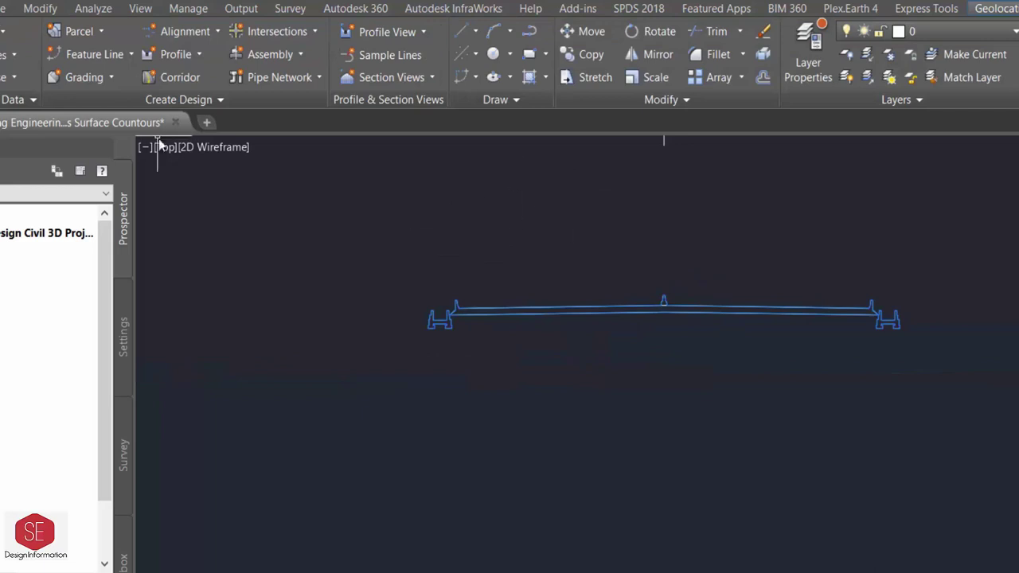
- Create assembly Road.3 with the All Codes code set style
left_click(292, 55)
left_click(290, 90)
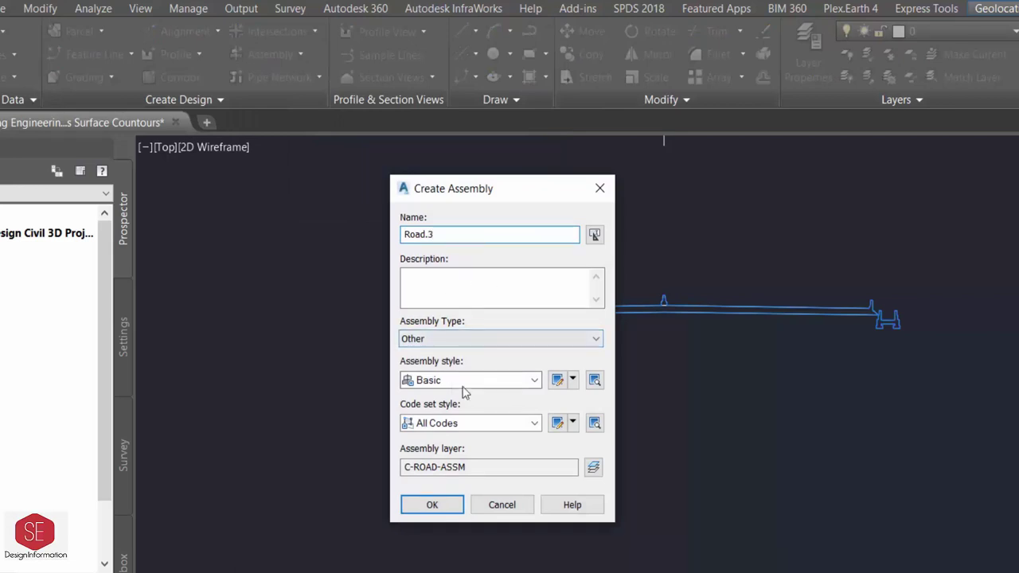
left_click(475, 423)
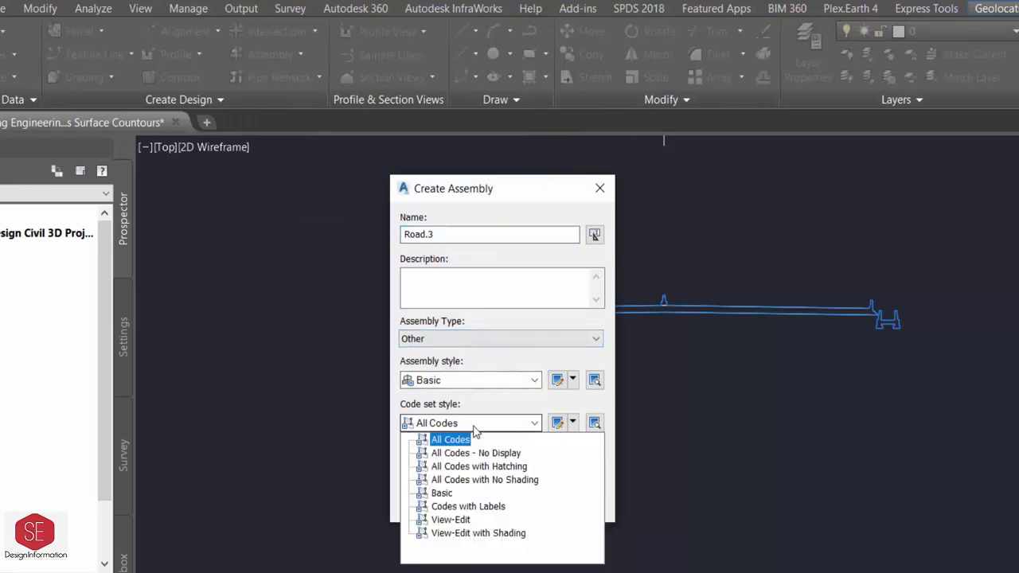
left_click(470, 439)
left_click(456, 504)
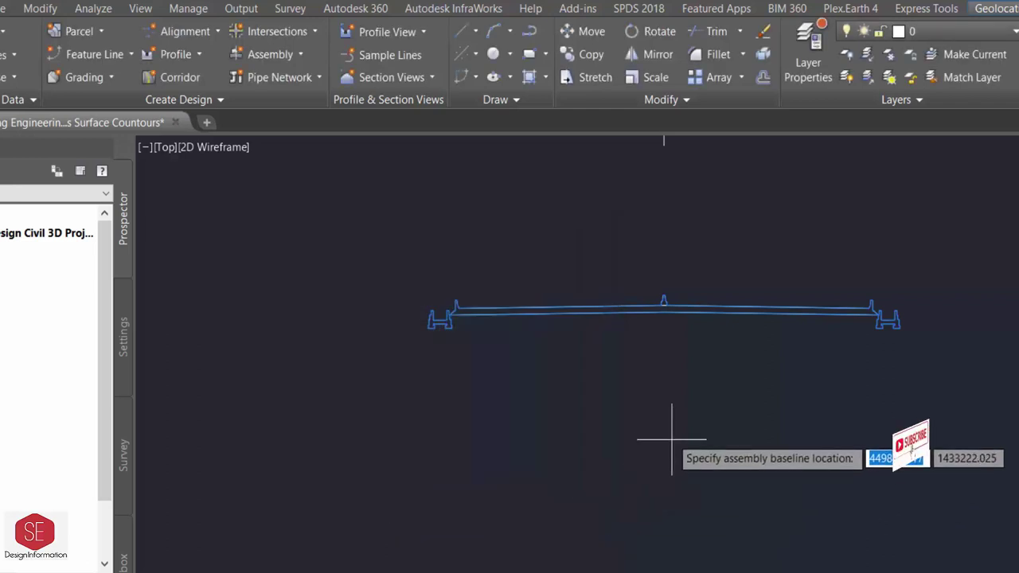
scroll(692, 419, "up", 3)
scroll(635, 460, "down", 4)
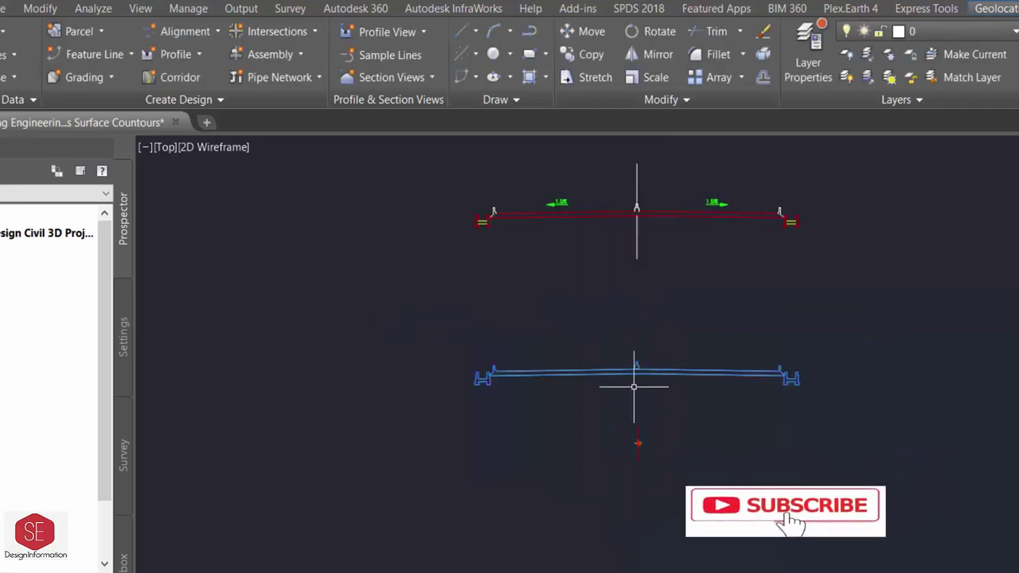
scroll(634, 382, "up", 2)
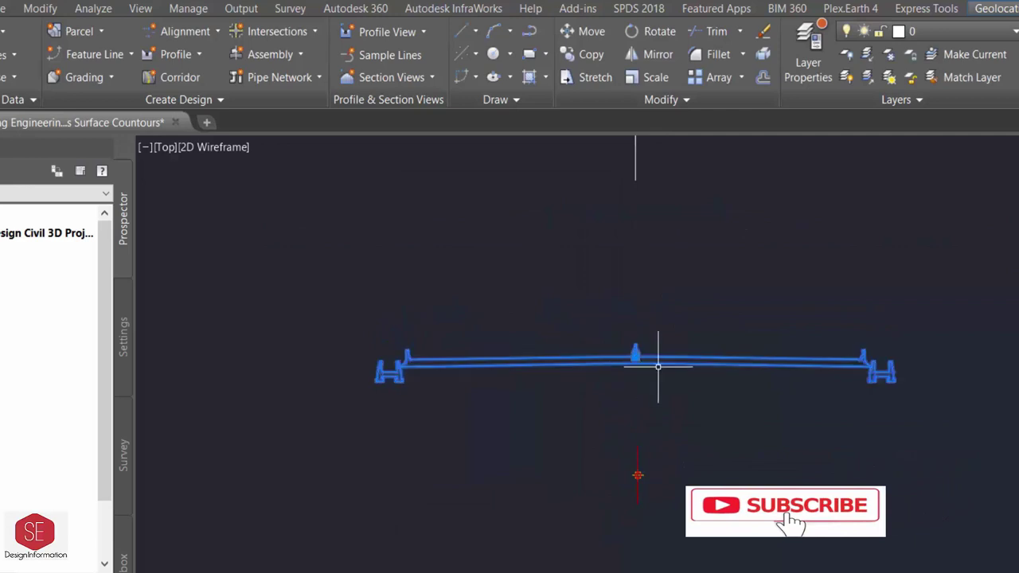
- Select the custom subassembly and start adding it to an assembly
left_click(658, 364)
scroll(658, 364, "up", 5)
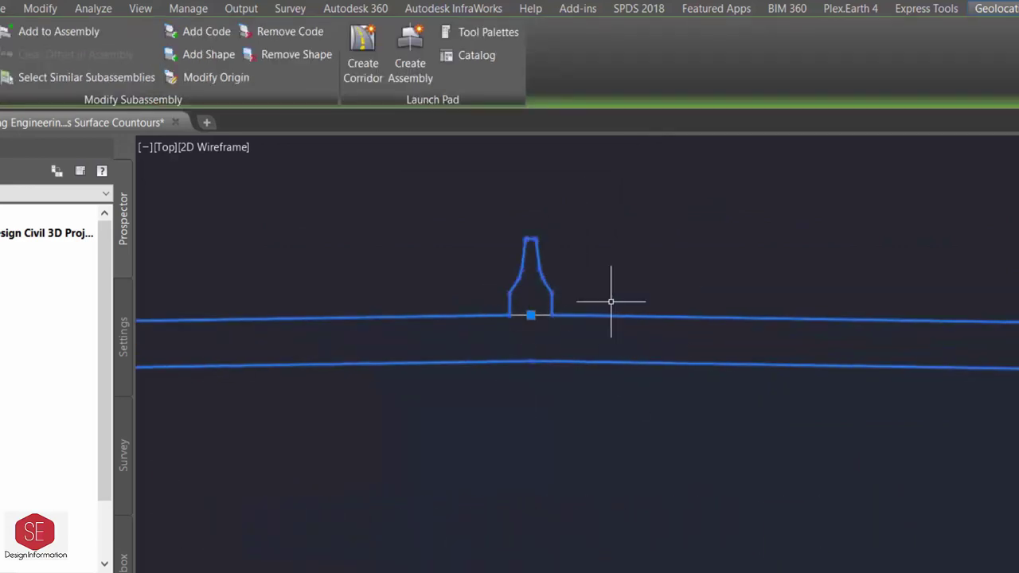
scroll(610, 298, "down", 3)
scroll(717, 404, "down", 2)
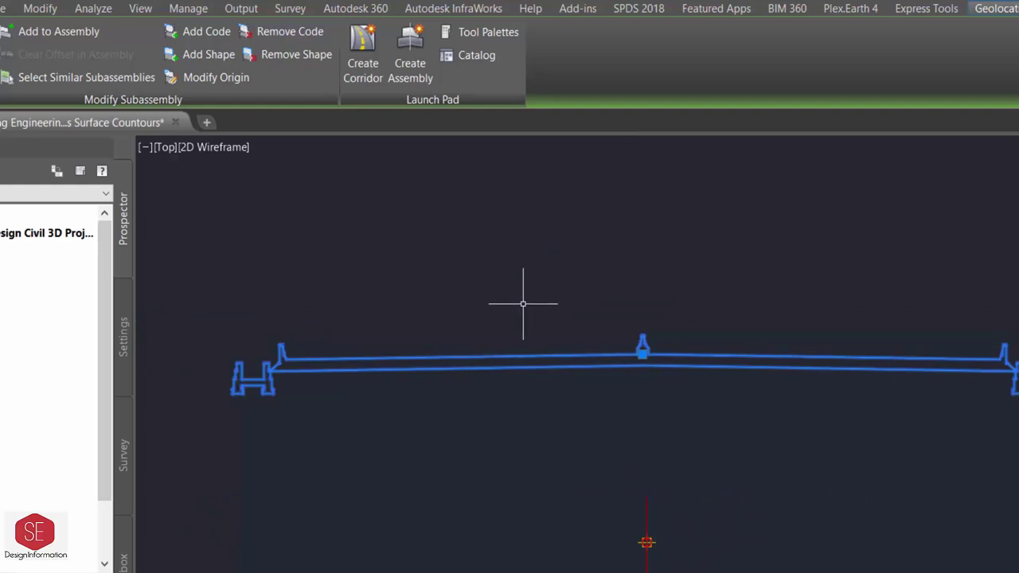
key("Escape")
left_click(520, 355)
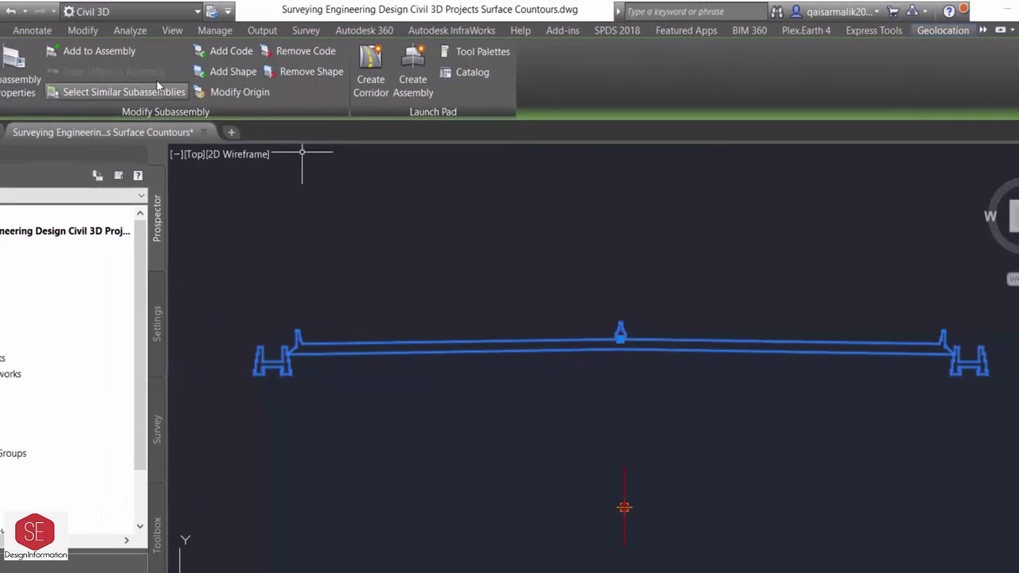
left_click(121, 60)
scroll(616, 497, "up", 2)
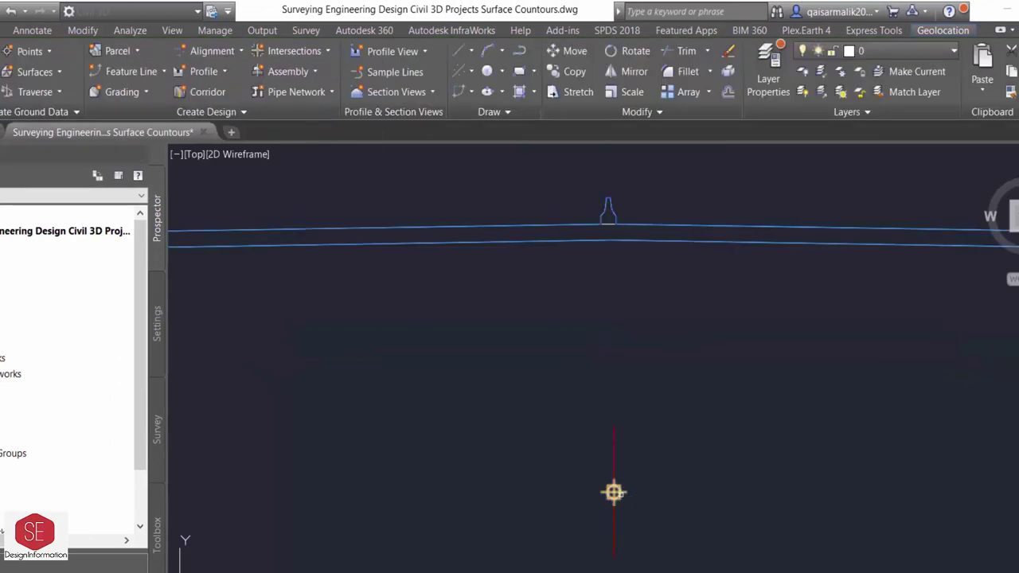
- Attach the custom subassembly to the Road.3 assembly baseline
left_click(615, 483)
scroll(600, 300, "down", 3)
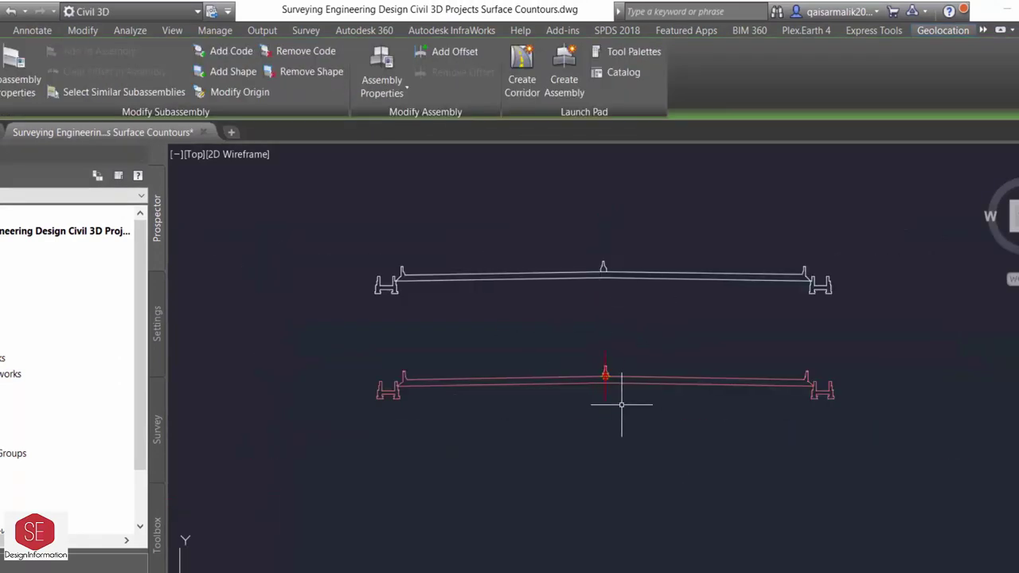
key("Escape")
left_click(463, 411)
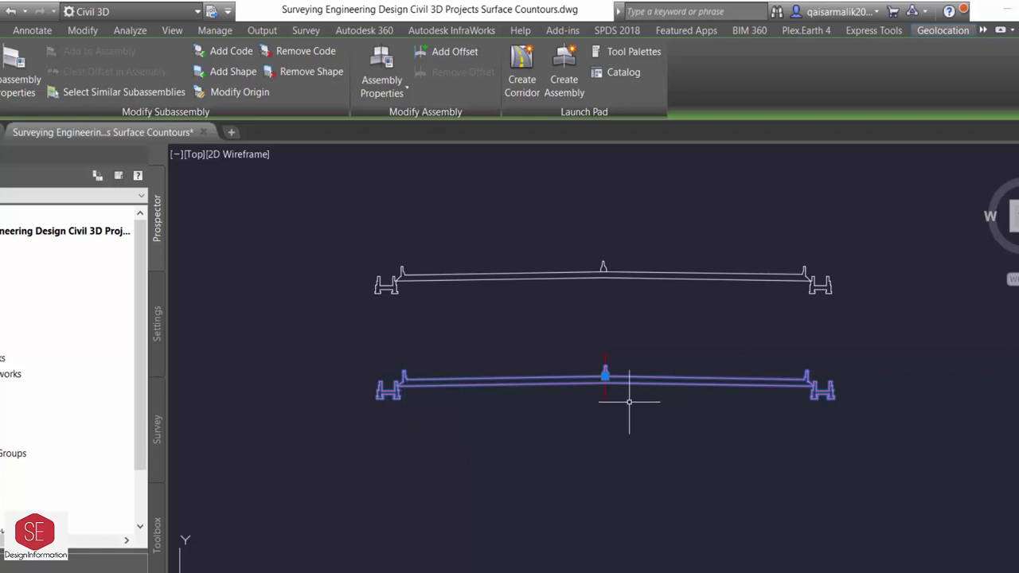
key("Escape")
- Erase the leftover original cross-section polyline linework
scroll(613, 394, "up", 2)
scroll(605, 382, "up", 3)
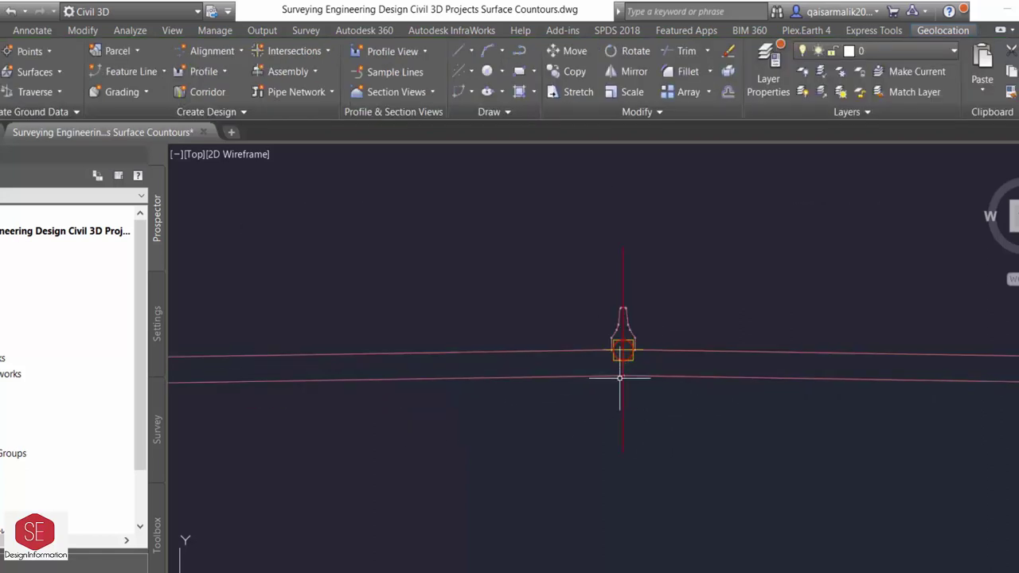
scroll(578, 363, "down", 4)
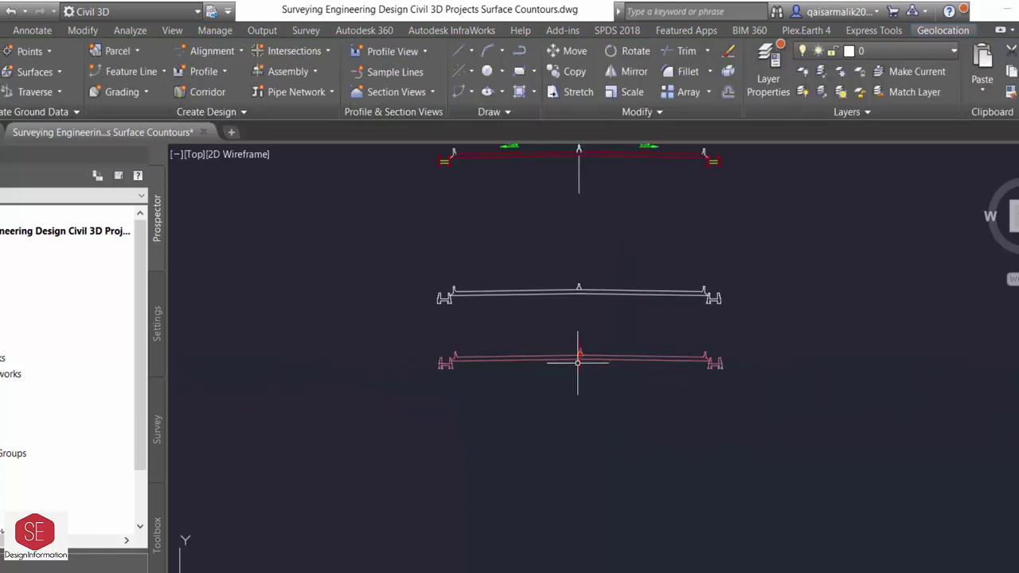
scroll(584, 337, "down", 2)
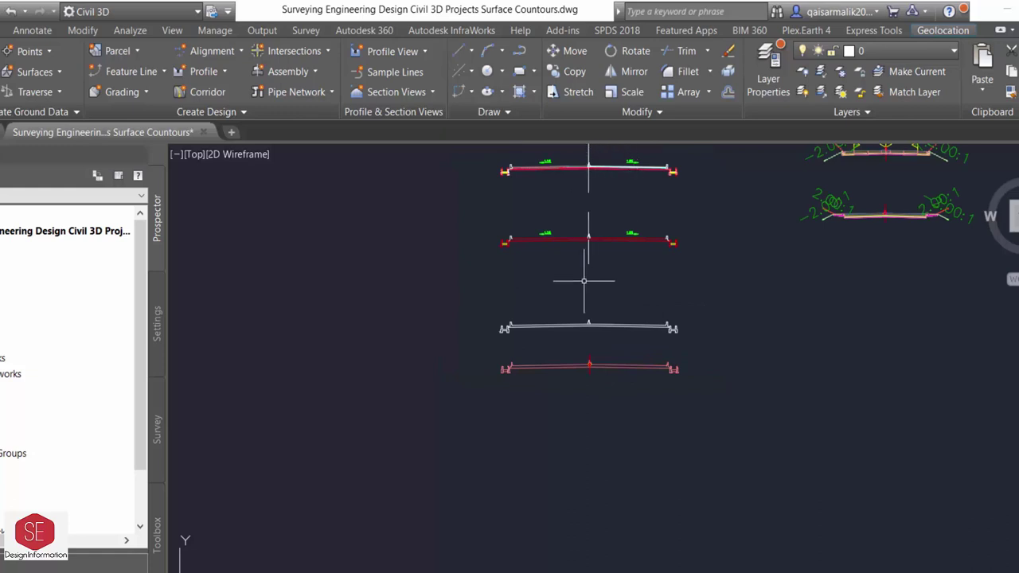
scroll(590, 368, "up", 3)
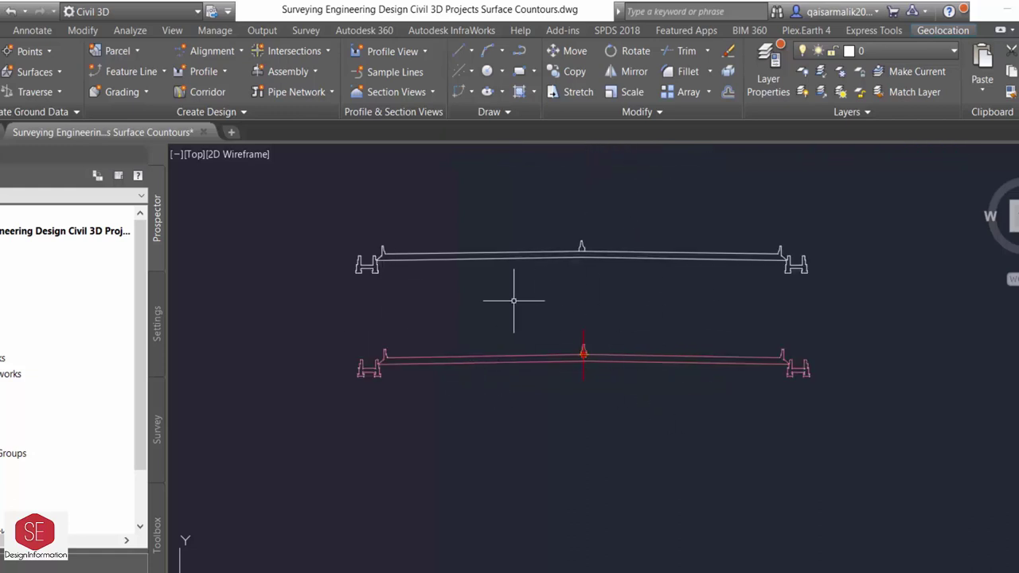
scroll(425, 391, "down", 1)
key("Delete")
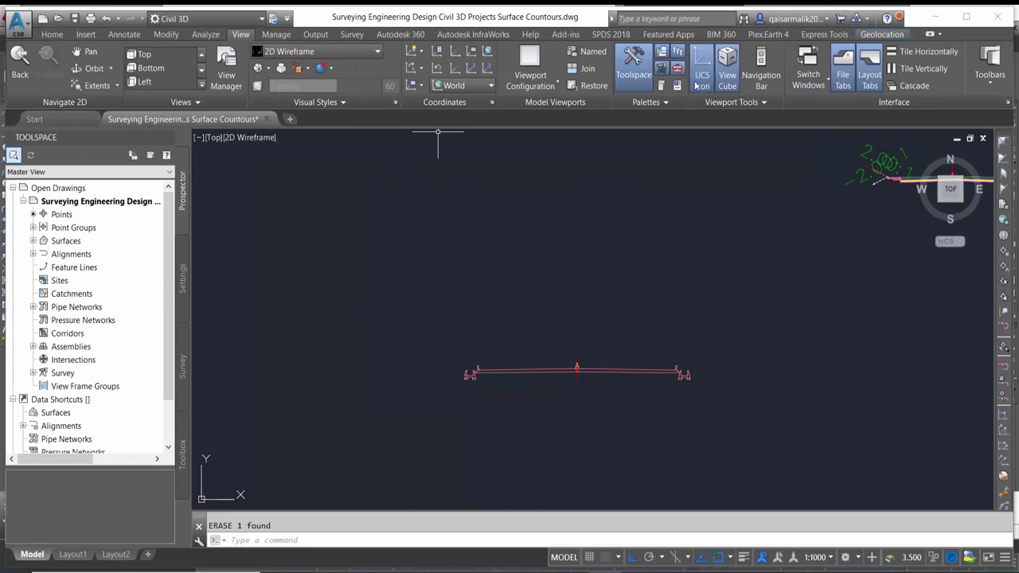
- Choose DaylightMaxWidth with Side Right and 2.00:1 cut and fill slopes
left_click(660, 85)
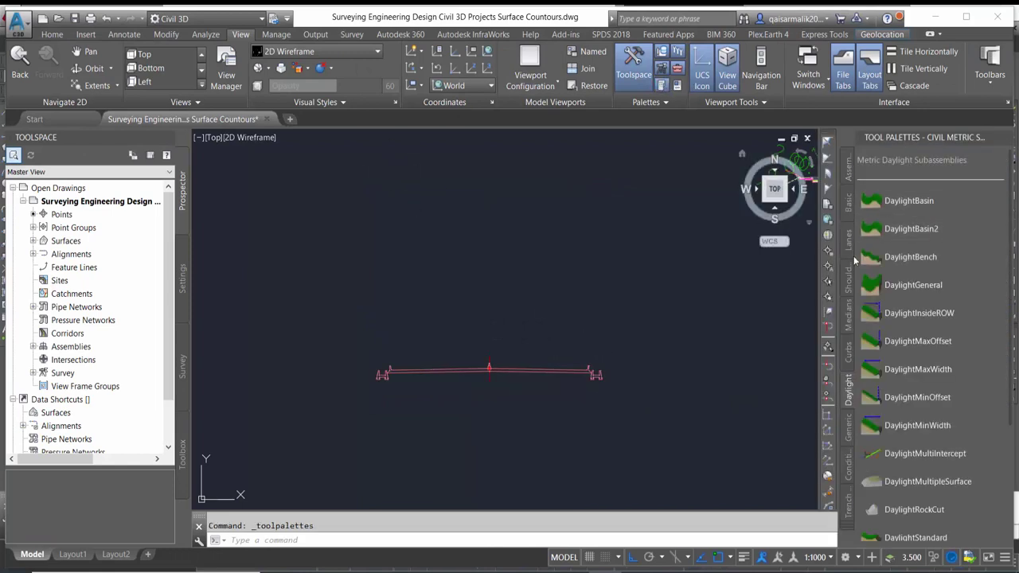
scroll(933, 291, "down", 3)
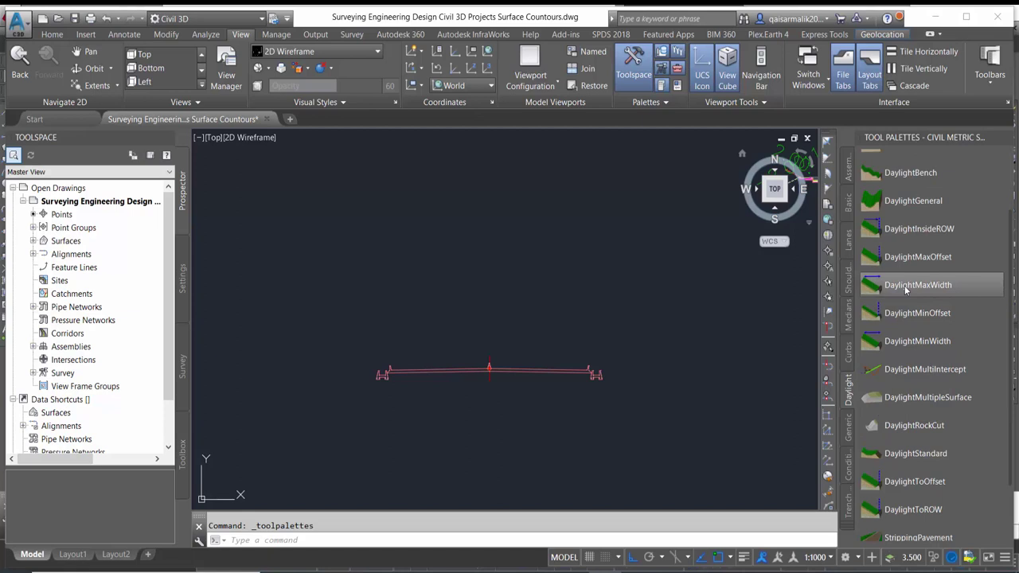
left_click(905, 286)
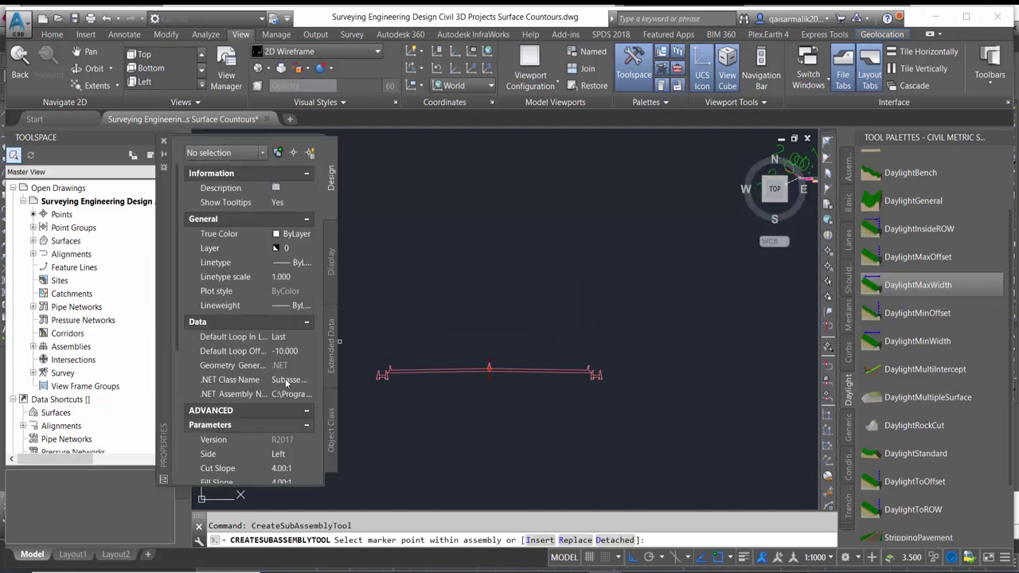
scroll(265, 416, "down", 3)
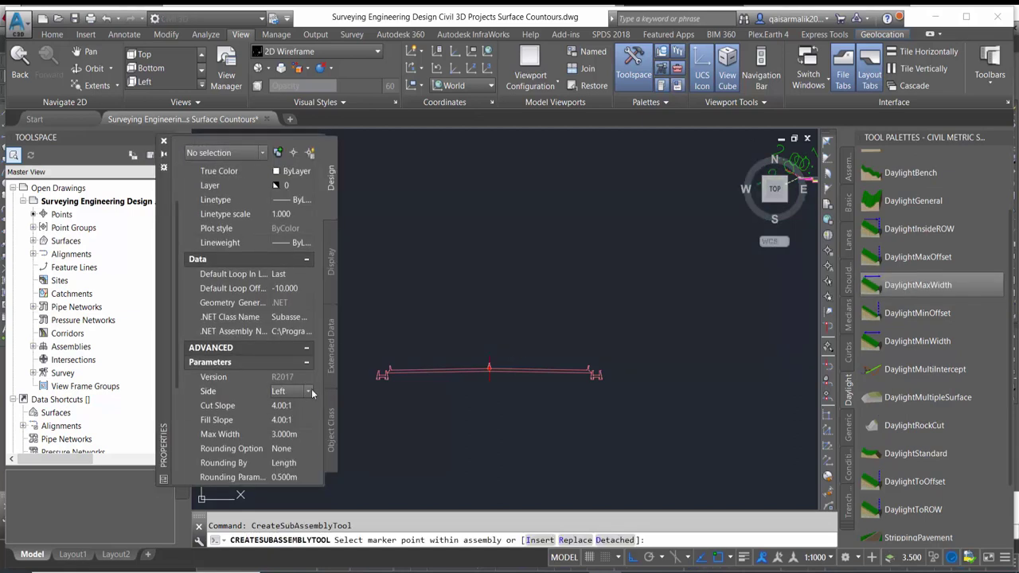
left_click(308, 391)
left_click(303, 405)
left_click(291, 406)
type("2")
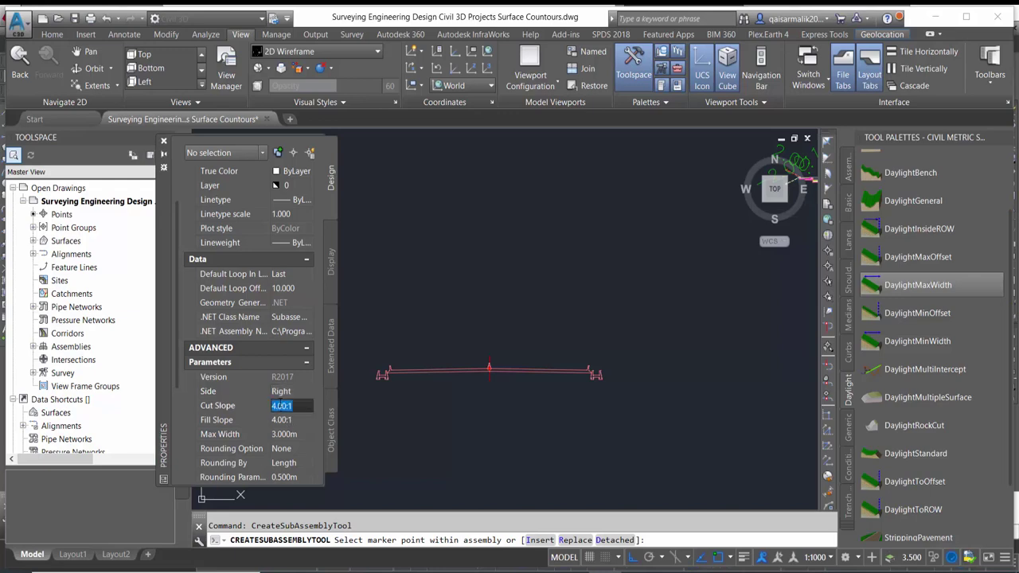
left_click(278, 419)
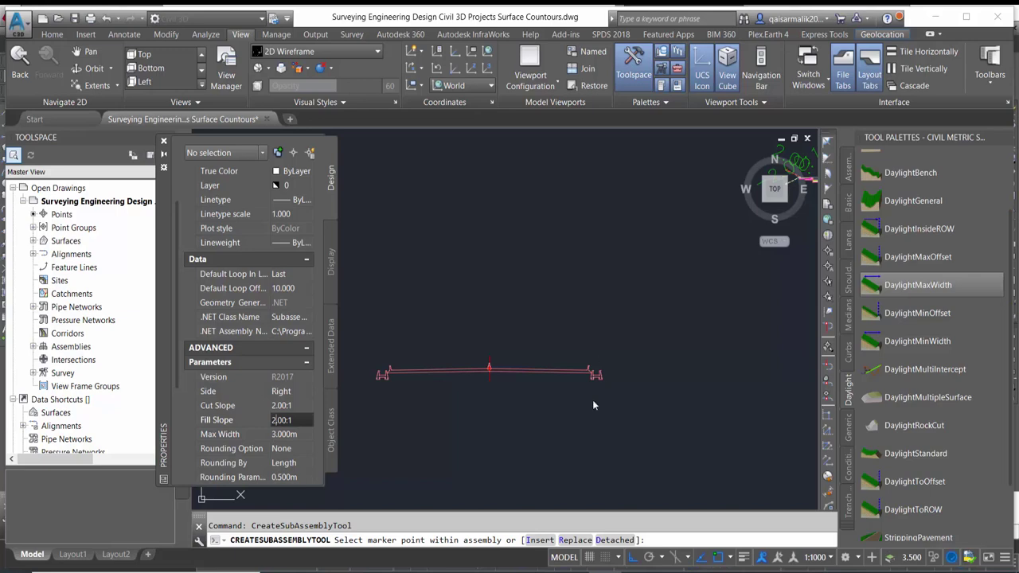
- Attach the right daylight at the right curb's outer point
scroll(589, 374, "up", 3)
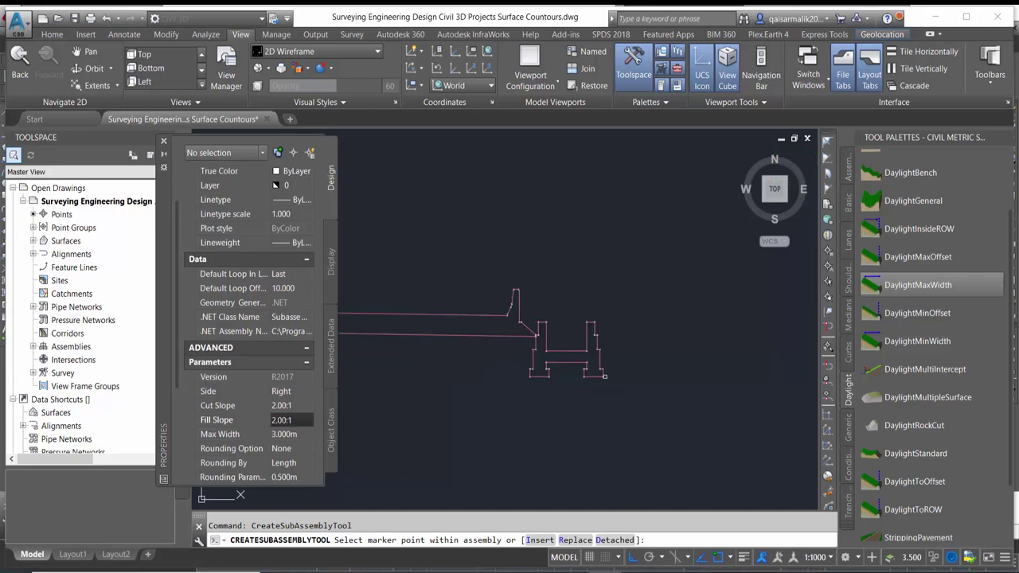
scroll(589, 374, "up", 3)
scroll(473, 238, "up", 2)
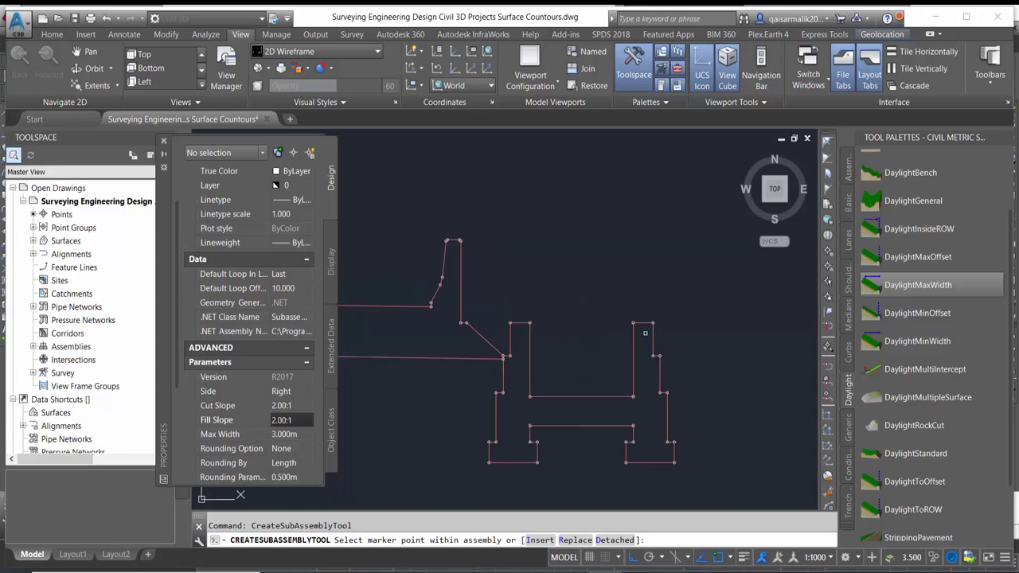
scroll(644, 333, "up", 4)
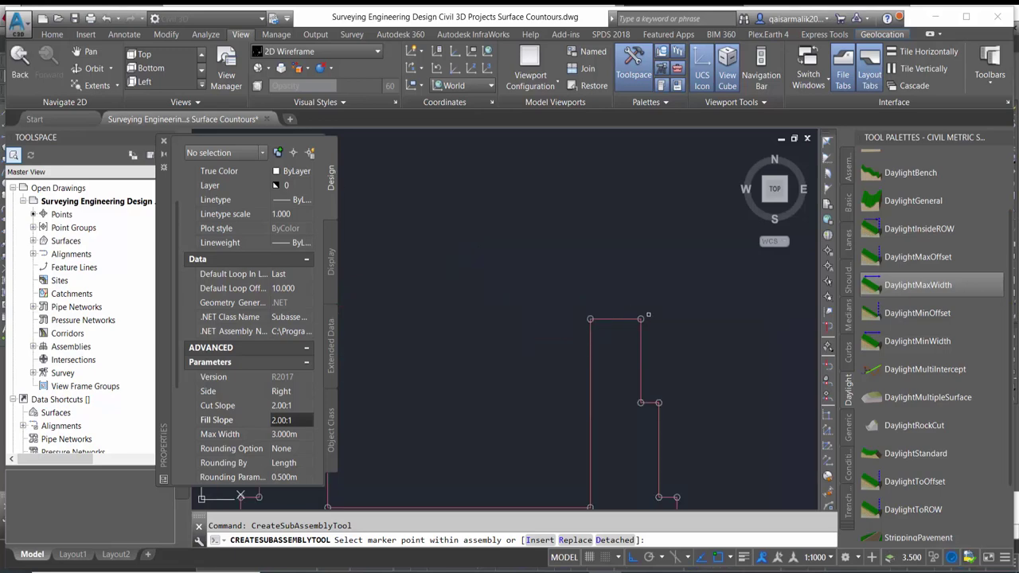
left_click(640, 319)
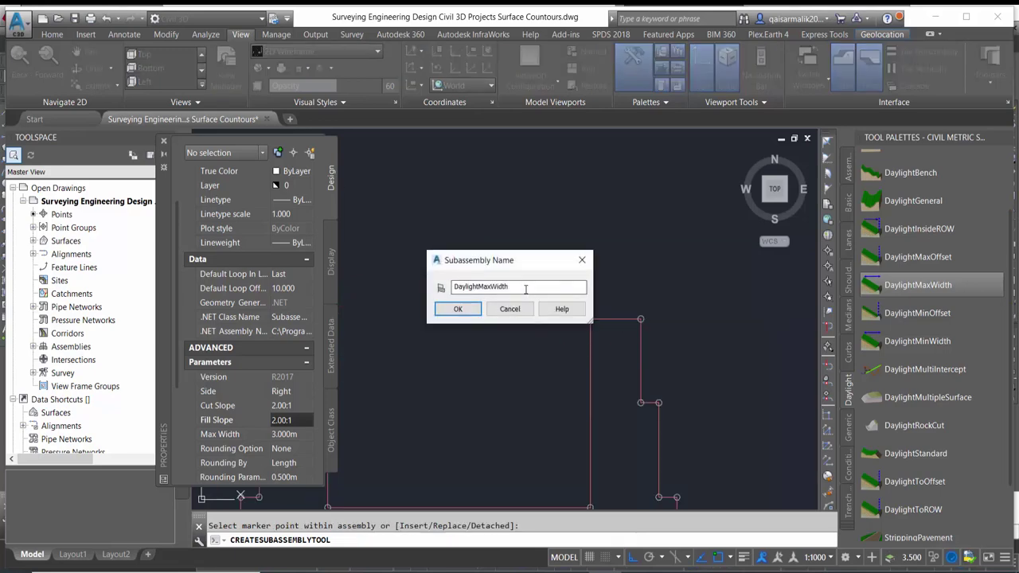
- Accept the DaylightMaxWidth name and switch the next daylight's Side to Left
left_click(458, 309)
scroll(510, 303, "down", 5)
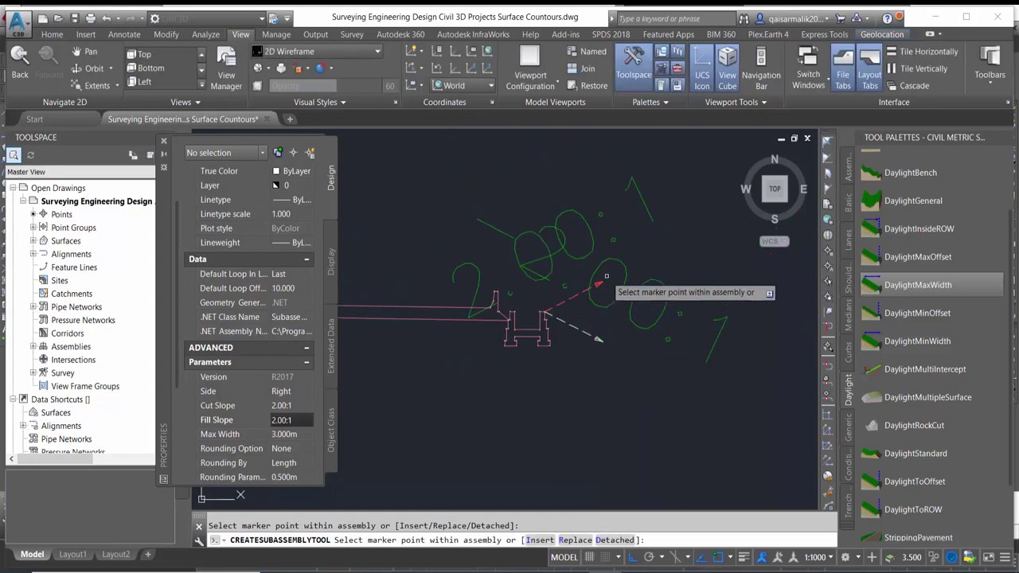
scroll(708, 254, "up", 3)
scroll(708, 314, "up", 3)
scroll(618, 321, "up", 3)
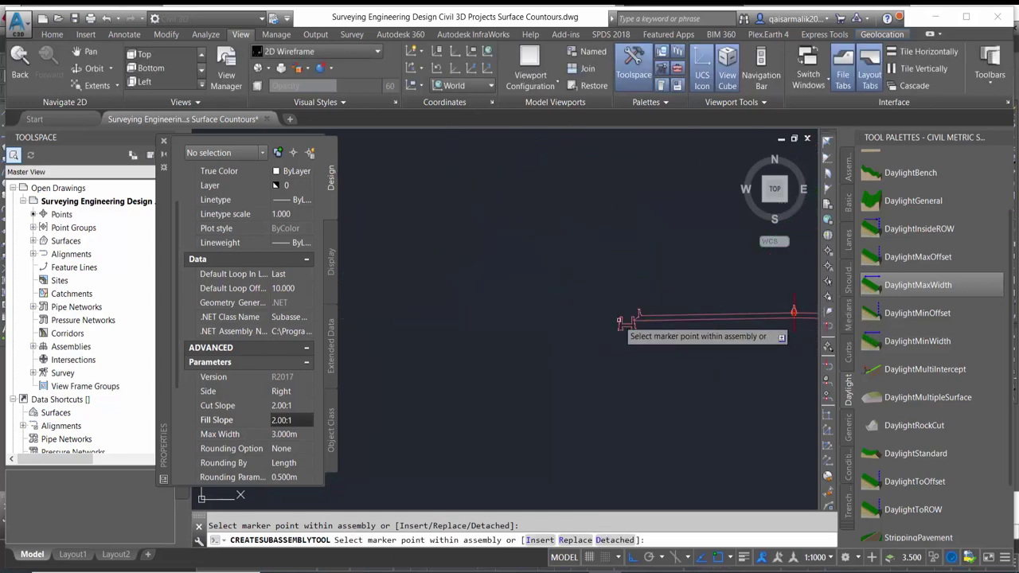
scroll(619, 320, "up", 2)
scroll(618, 321, "up", 2)
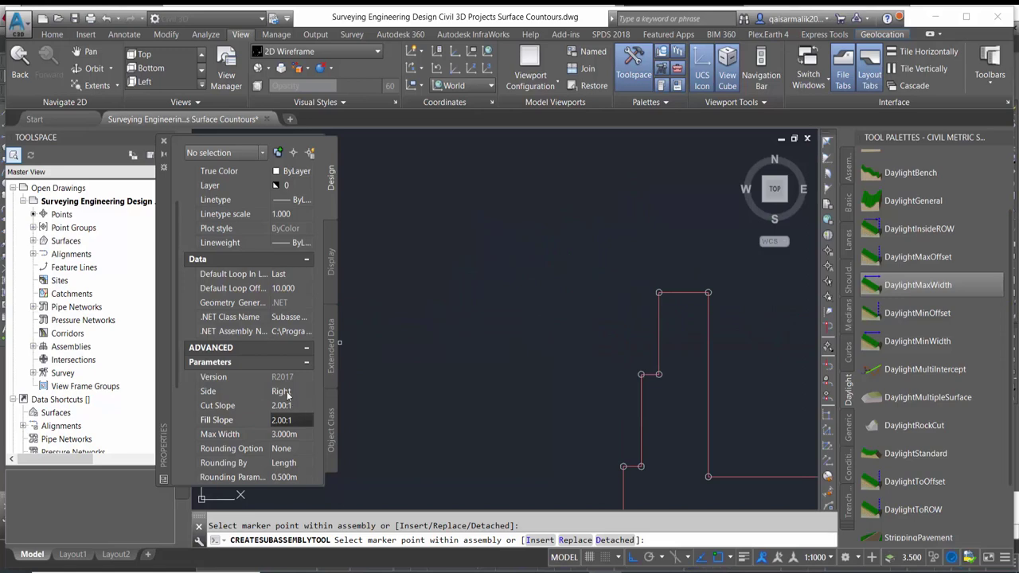
left_click(288, 394)
left_click(280, 416)
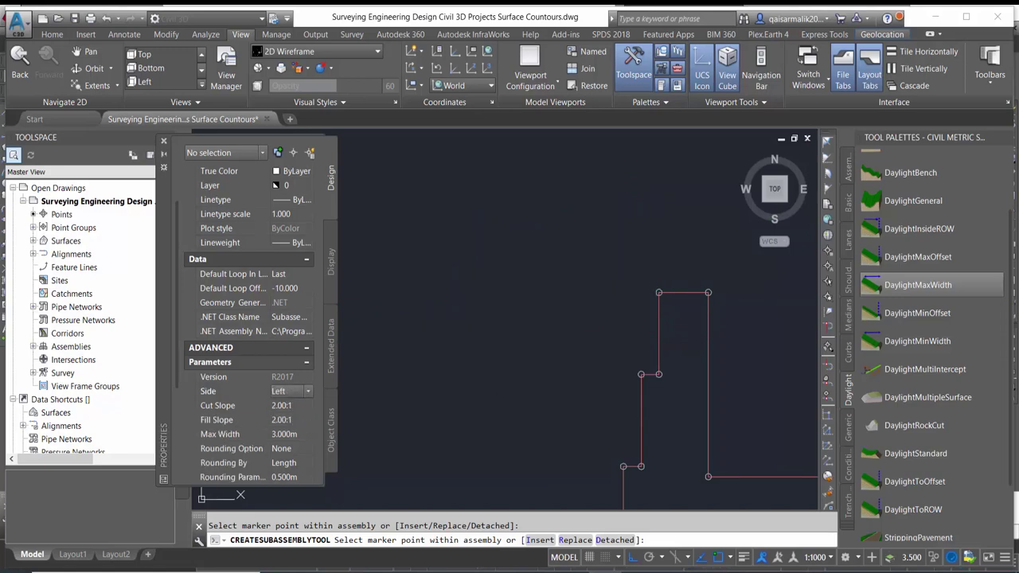
- Attach the left daylight at the left curb's point and end placement
left_click(455, 311)
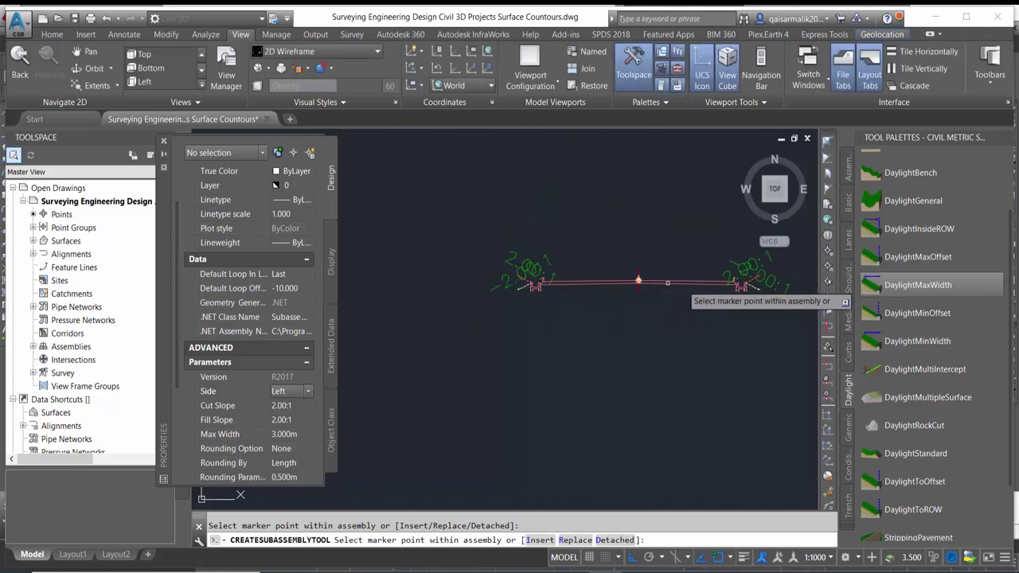
right_click(636, 342)
left_click(653, 355)
scroll(375, 329, "down", 2)
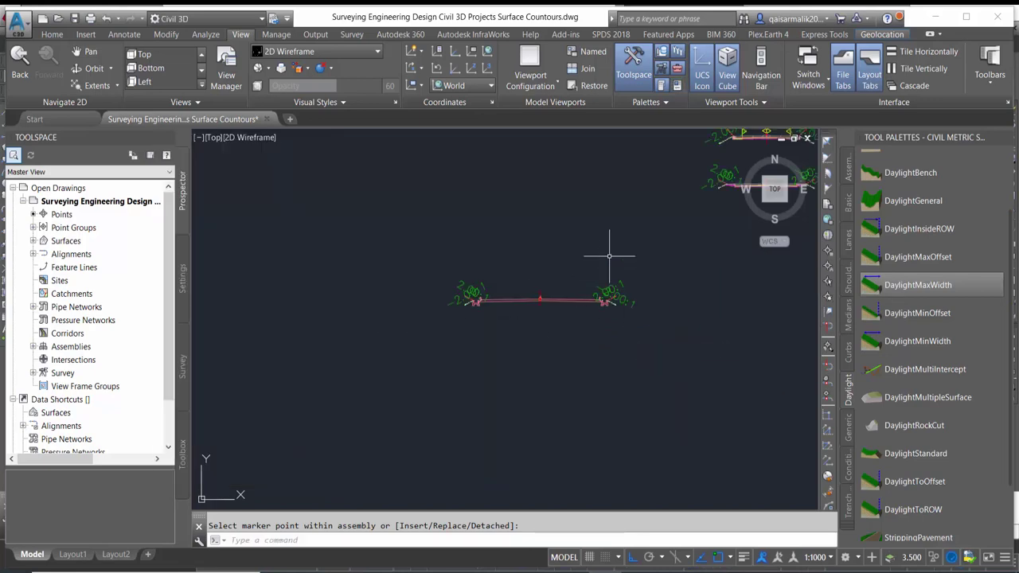
left_click(848, 203)
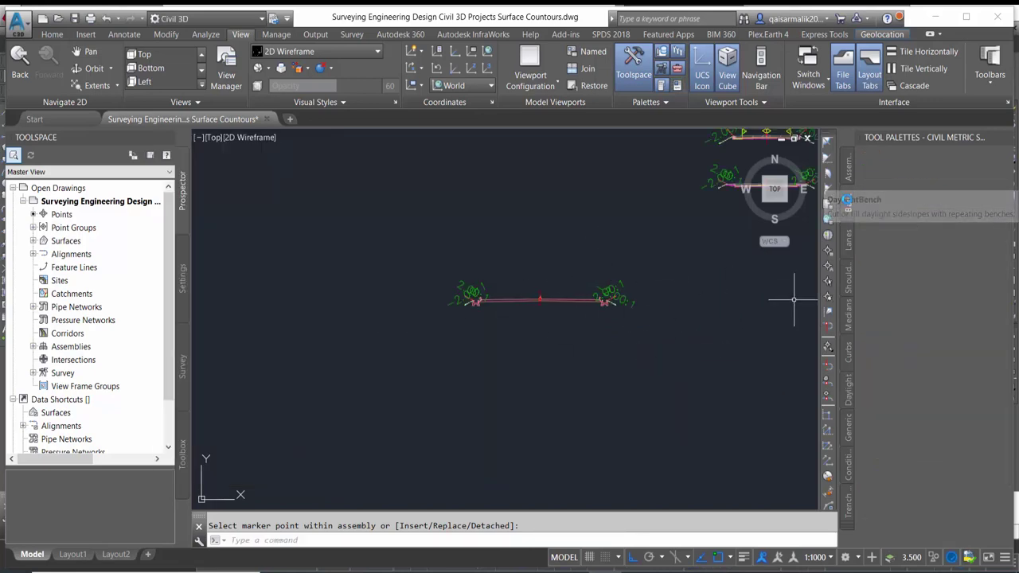
- Review the shoulder subassemblies category, then close the Tool Palettes to clear the drawing view
left_click(849, 283)
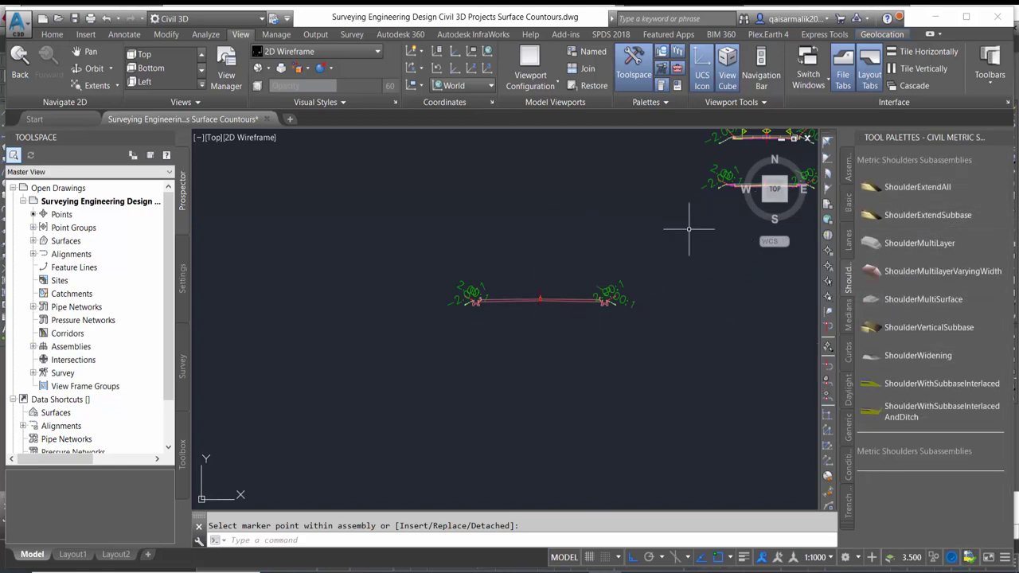
mouse_move(923, 137)
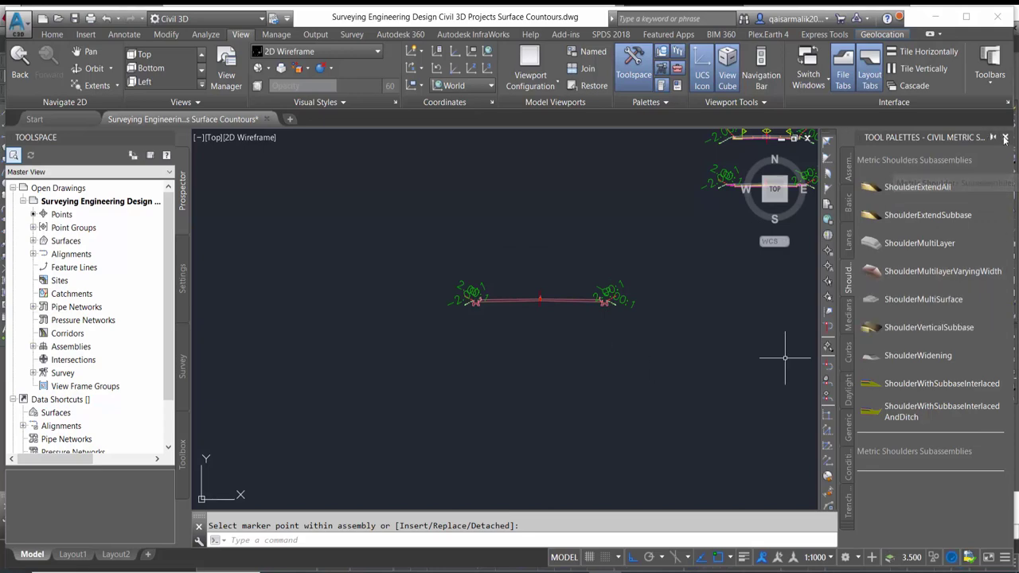
left_click(1005, 138)
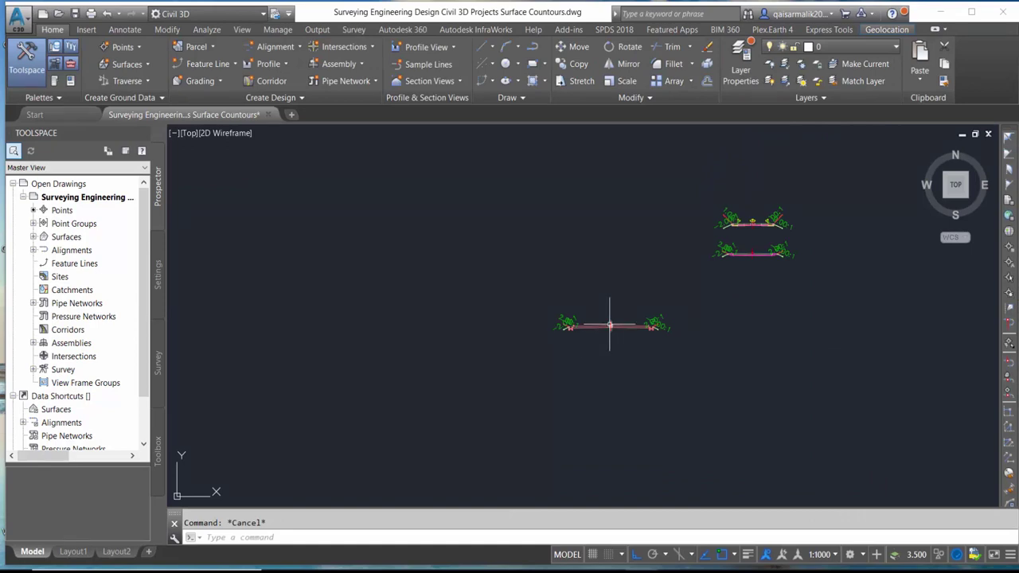
scroll(716, 308, "up", 1)
scroll(818, 166, "up", 2)
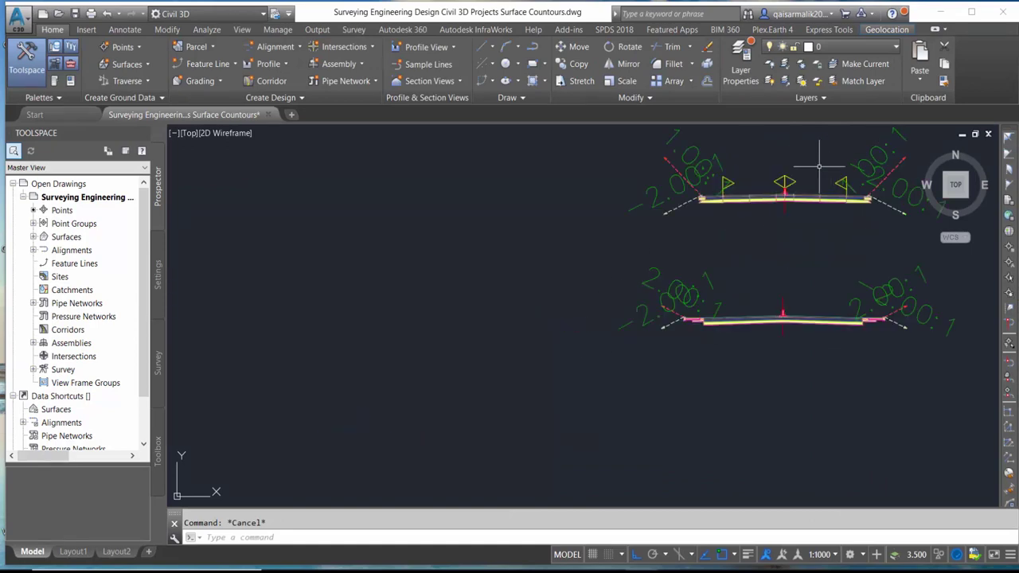
scroll(727, 256, "down", 2)
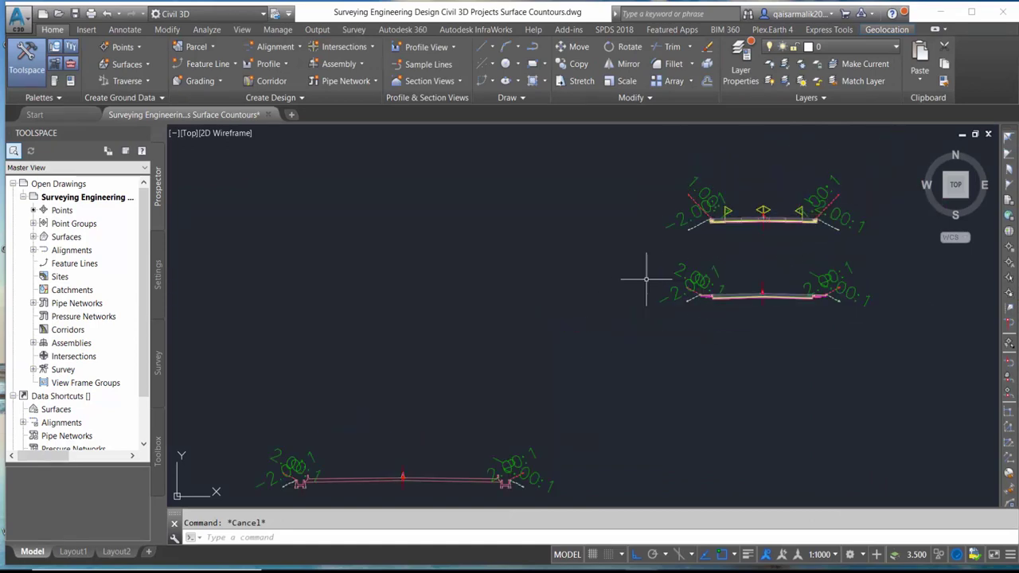
scroll(470, 374, "up", 2)
scroll(485, 387, "down", 4)
- Move the new assembly (M, Ortho off) to sit just below the two existing assemblies
type("m")
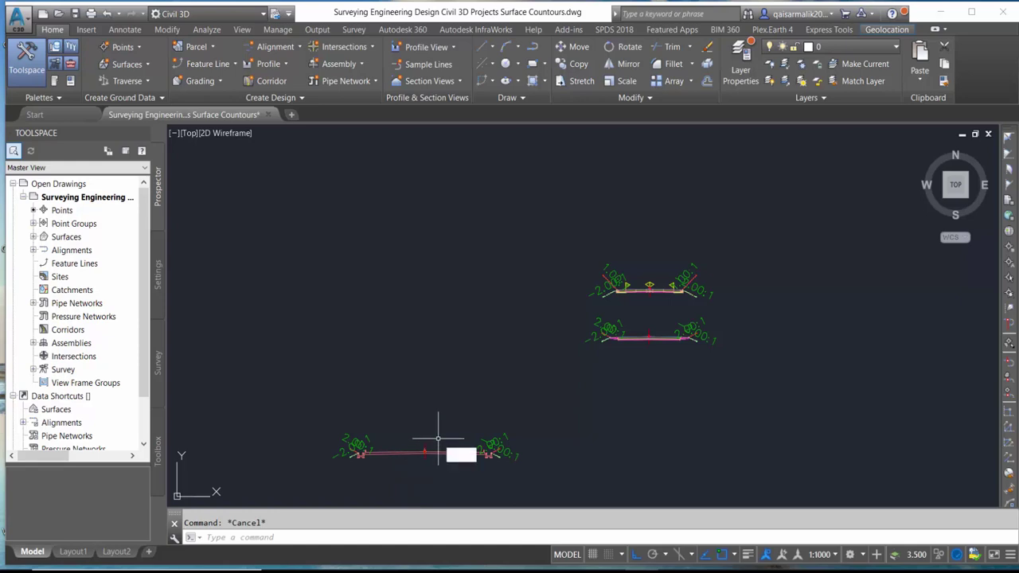
key("Return")
left_click(535, 419)
left_click(313, 489)
key("Return")
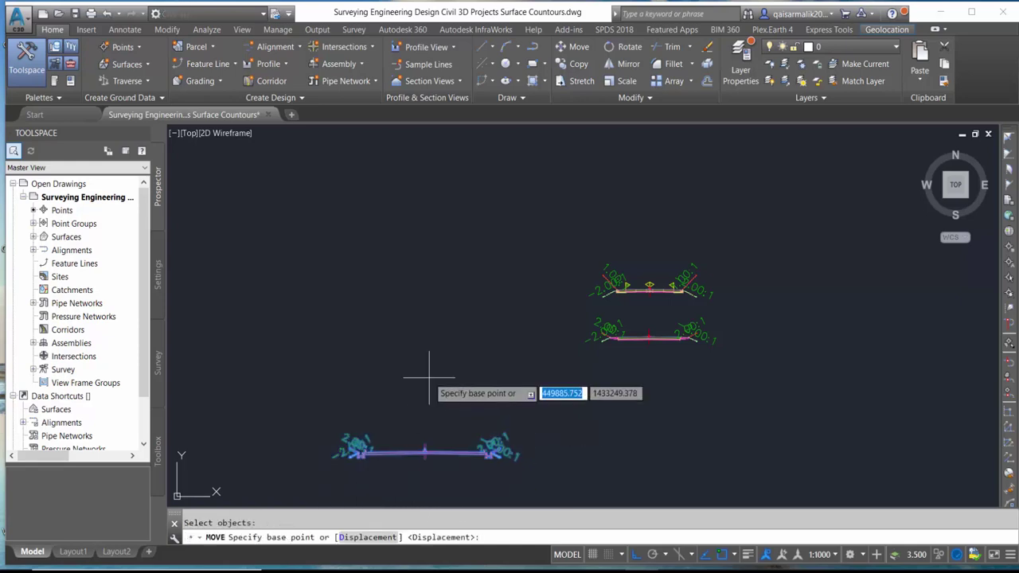
left_click(428, 376)
key("F8")
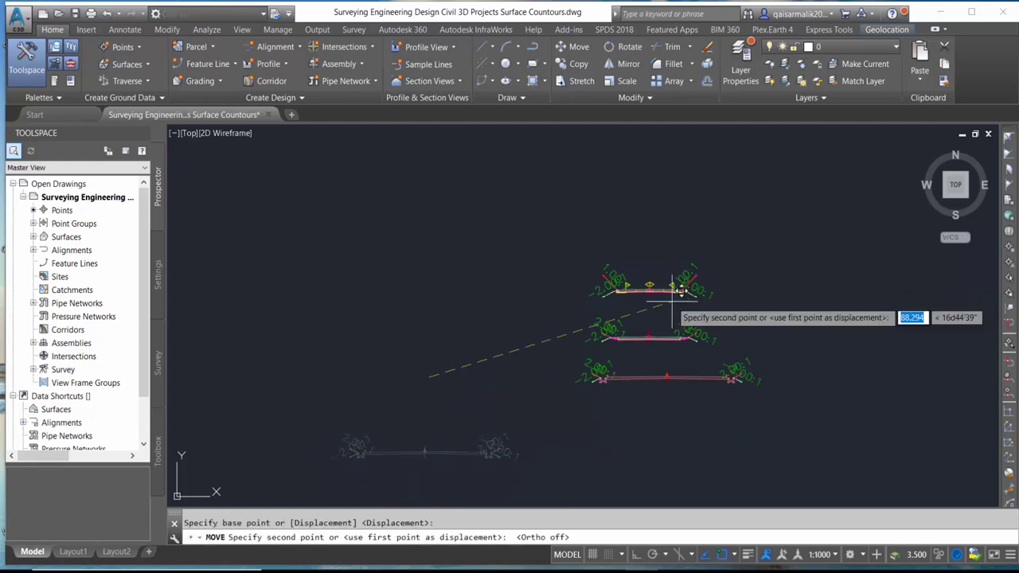
left_click(653, 314)
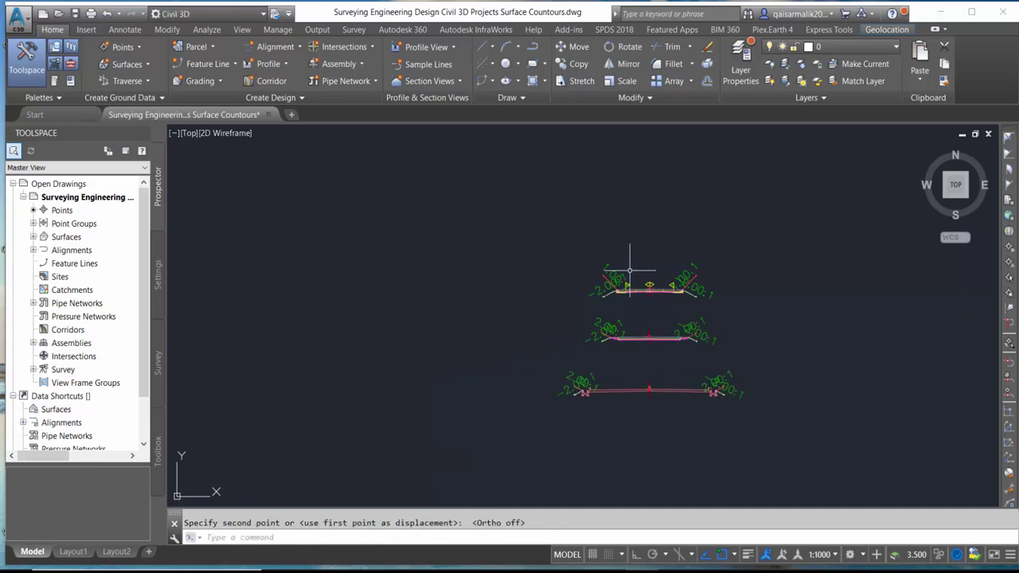
scroll(677, 336, "up", 3)
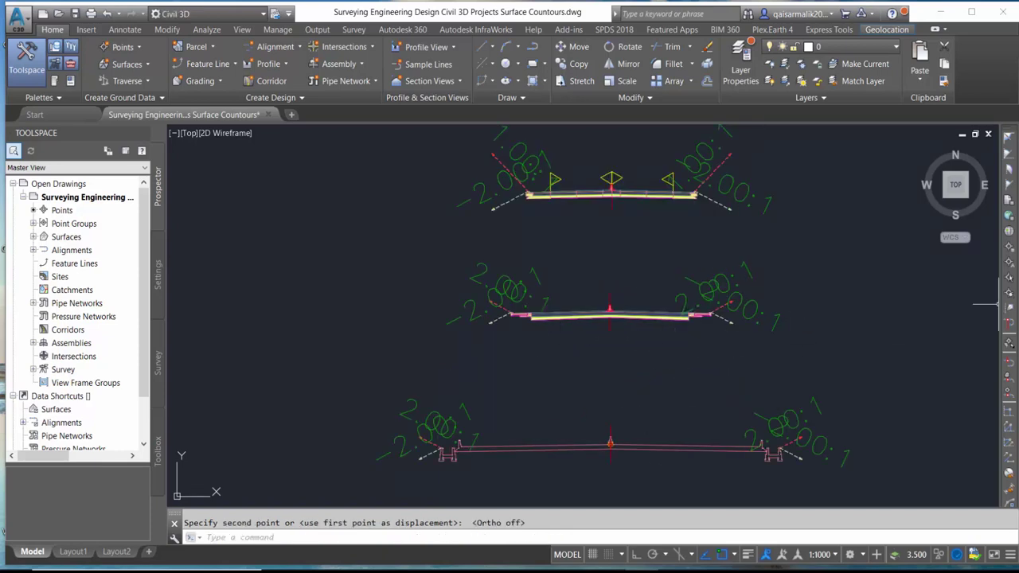
left_click(362, 65)
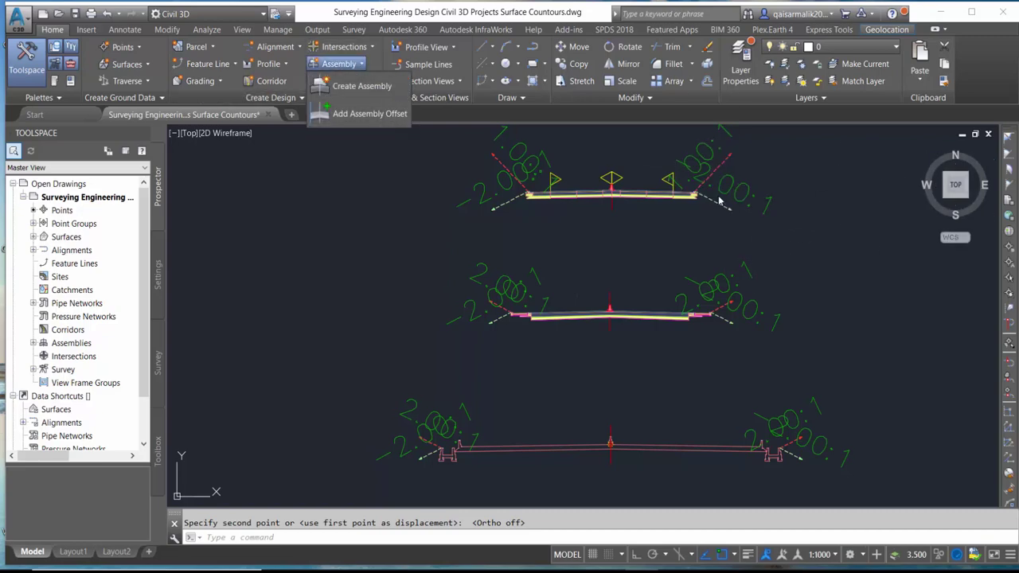